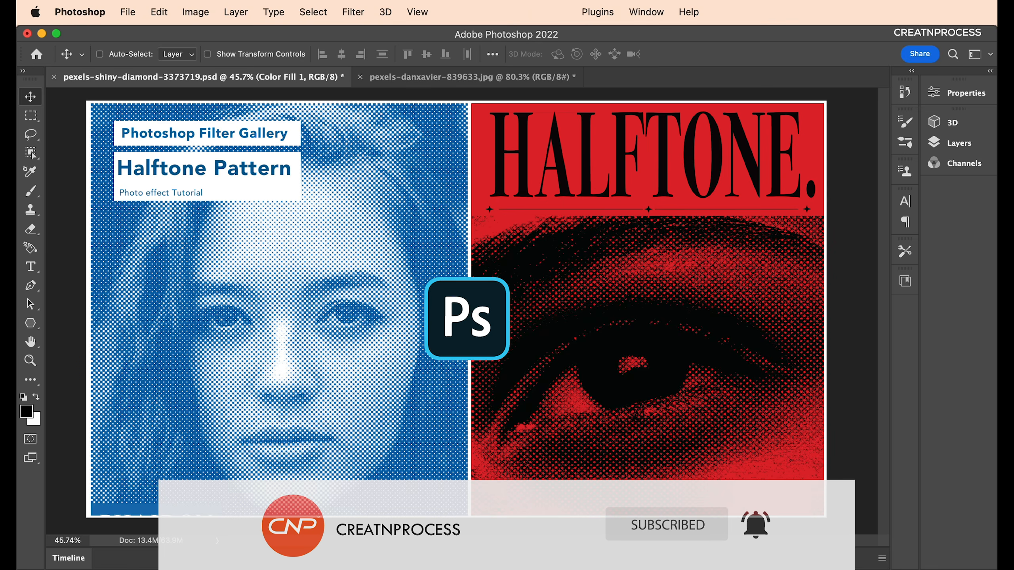
Bring the blue halftone portrait document forward and centre its artboard in the window.
{"action": "left_click", "coordinate": [476, 83]}
{"action": "left_click_drag", "start_coordinate": [289, 288], "coordinate": [555, 288]}
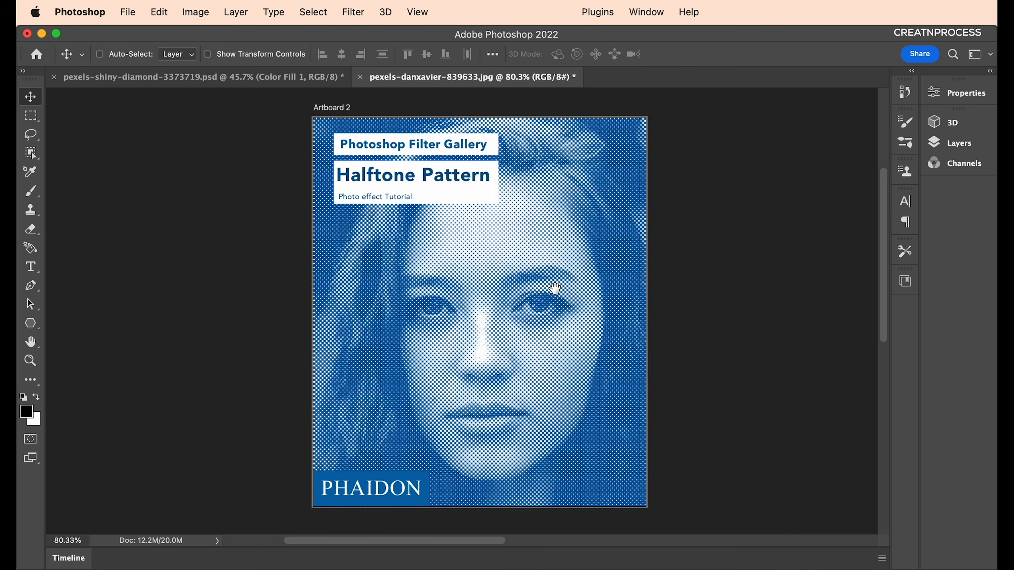
{"action": "scroll", "coordinate": [555, 289], "scroll_direction": "up", "scroll_amount": 1}
{"action": "left_click", "coordinate": [256, 76]}
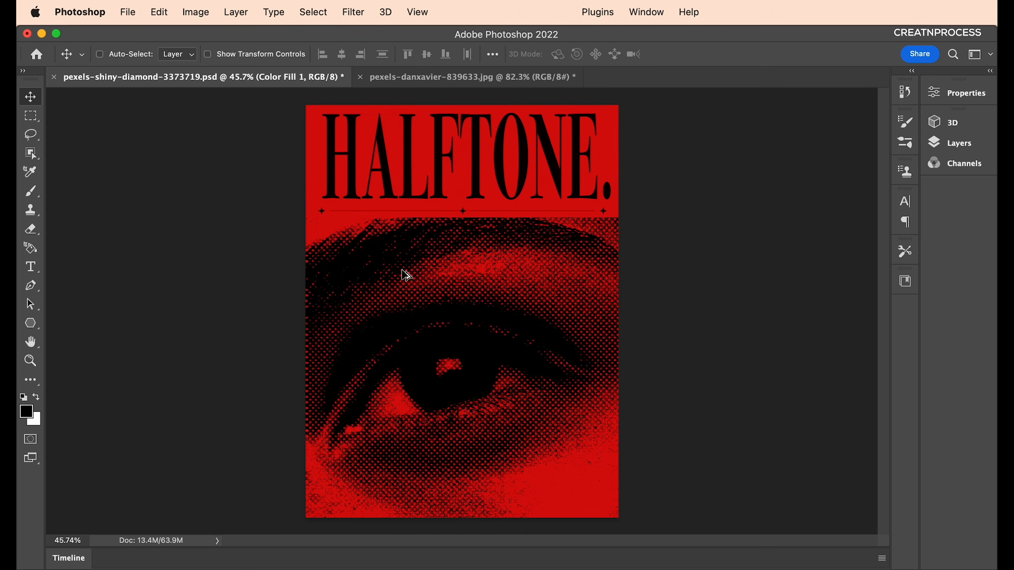
{"action": "left_click", "coordinate": [459, 77]}
{"action": "left_click_drag", "start_coordinate": [388, 270], "coordinate": [640, 267]}
{"action": "scroll", "coordinate": [545, 285], "scroll_direction": "up", "scroll_amount": 1}
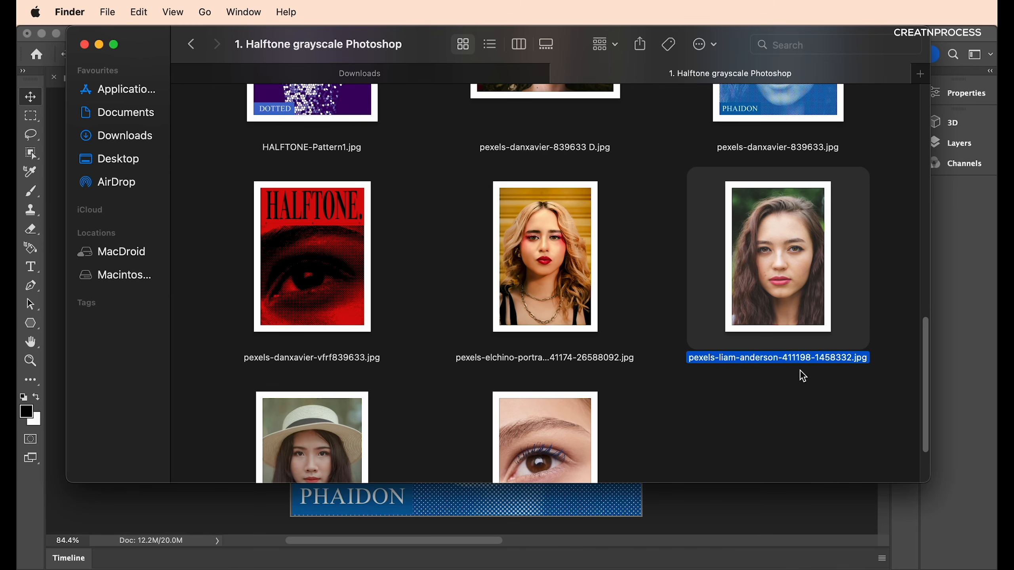
Open pexels-liam-anderson-411198-1458332.jpg from Finder in Adobe Photoshop 2022.
{"action": "right_click", "coordinate": [772, 320]}
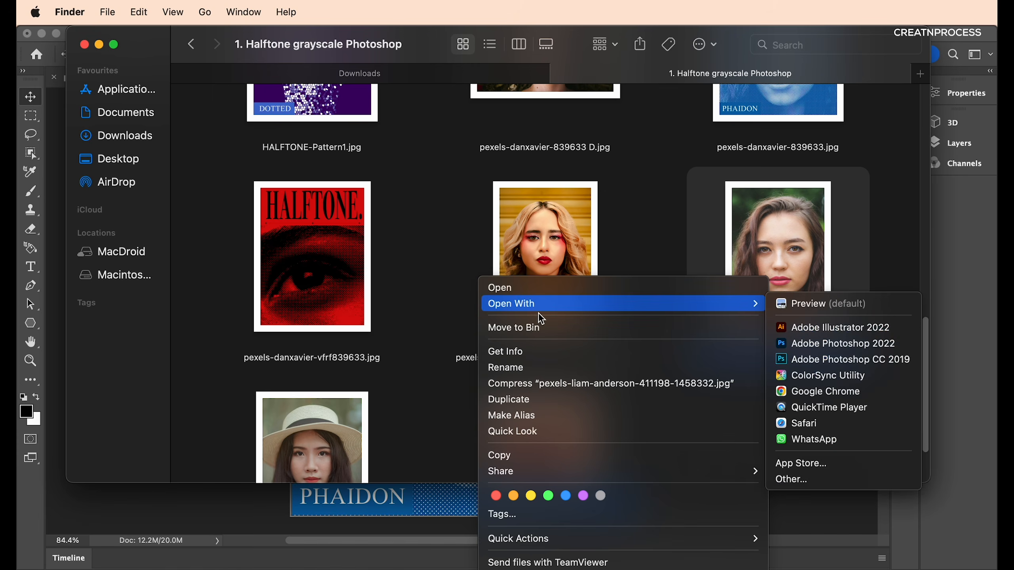
{"action": "mouse_move", "coordinate": [754, 306]}
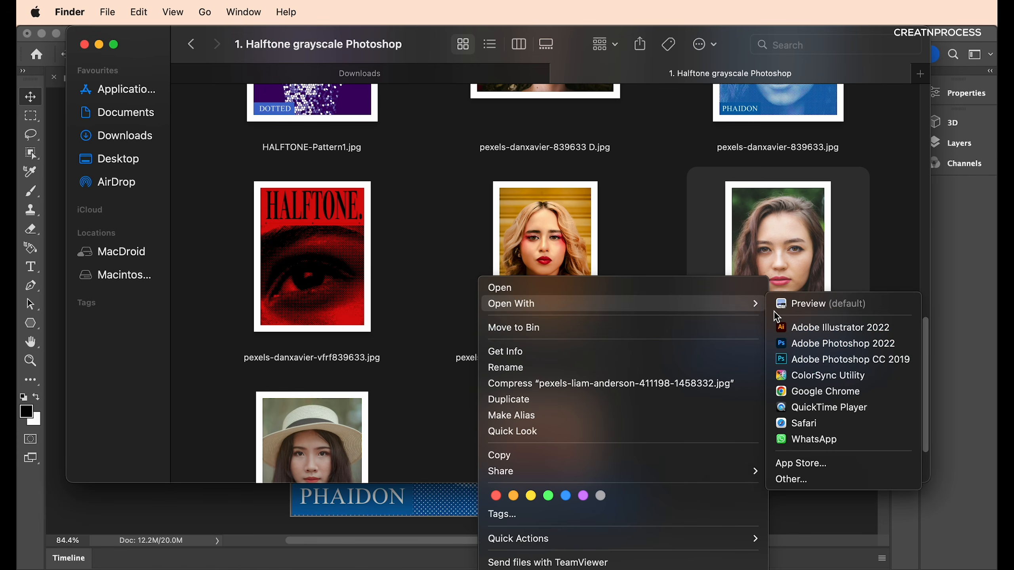
{"action": "left_click", "coordinate": [799, 344]}
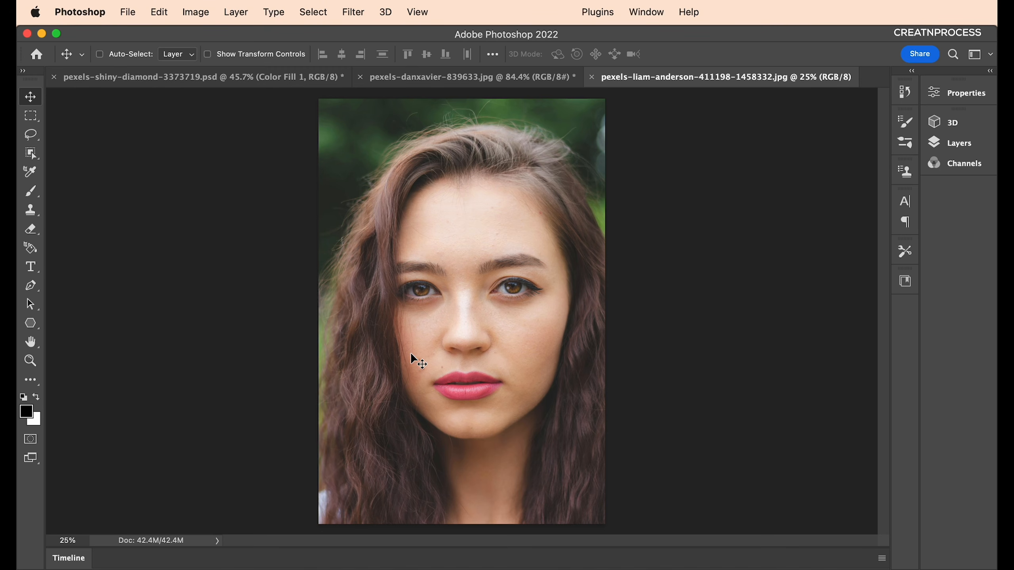
Crop a small strip off the top and bottom of the photo.
{"action": "key", "text": "c"}
{"action": "left_click_drag", "start_coordinate": [461, 105], "coordinate": [462, 118]}
{"action": "left_click_drag", "start_coordinate": [463, 515], "coordinate": [468, 490]}
{"action": "key", "text": "Return"}
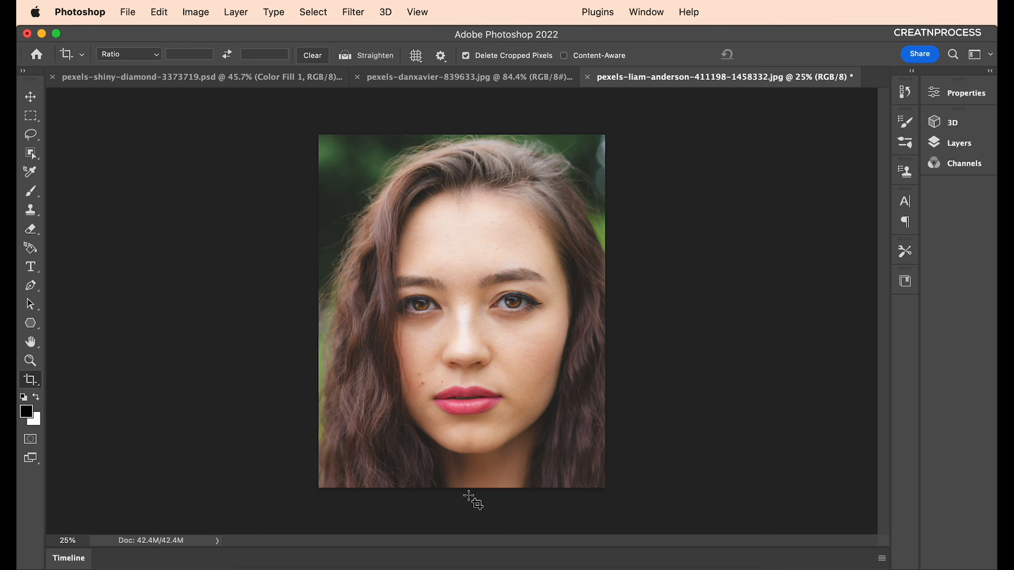
Resize the image to 1200 px wide (1200 × 1479) in Image Size.
{"action": "left_click", "coordinate": [197, 12]}
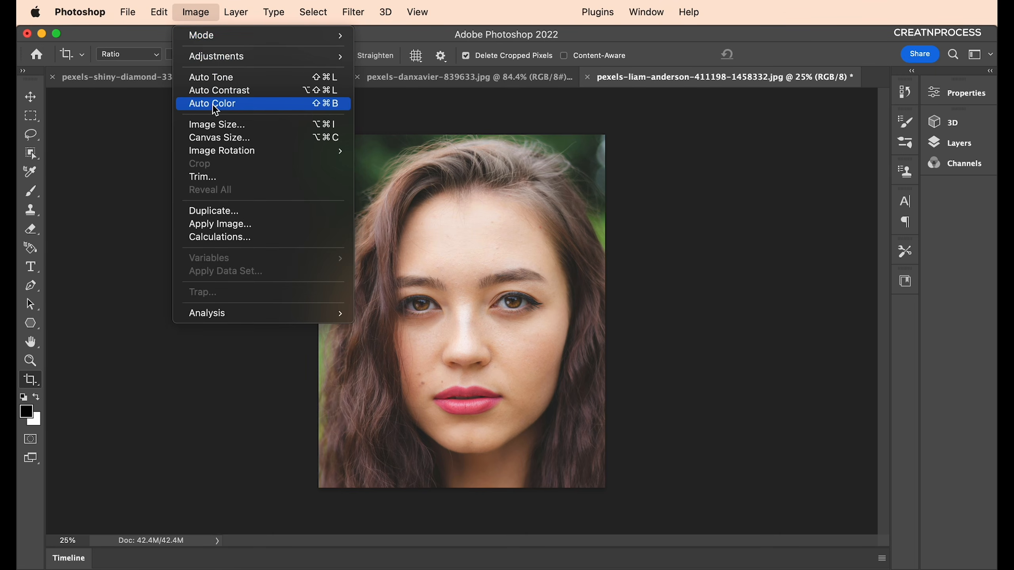
{"action": "left_click", "coordinate": [219, 123]}
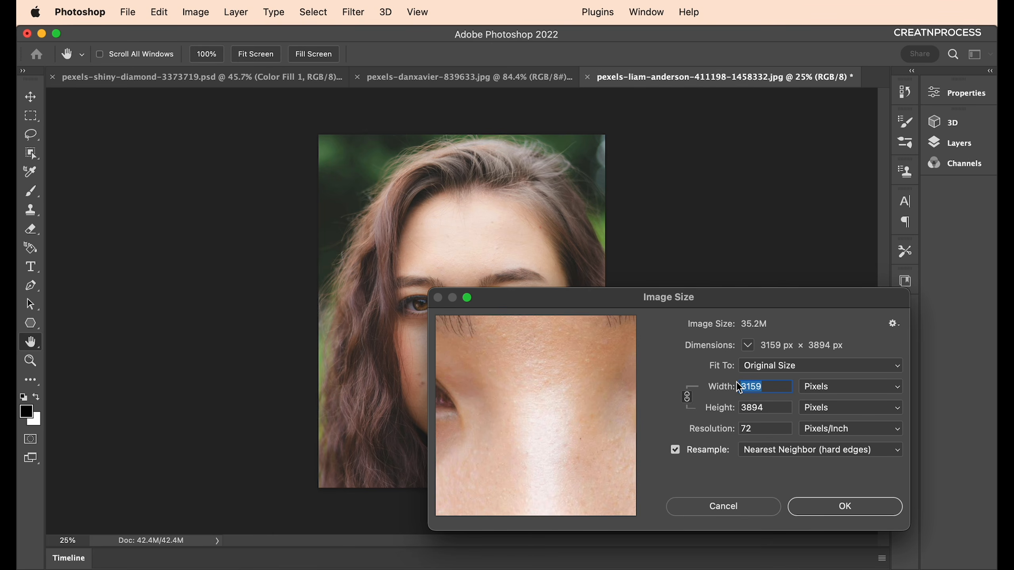
{"action": "type", "text": "1150"}
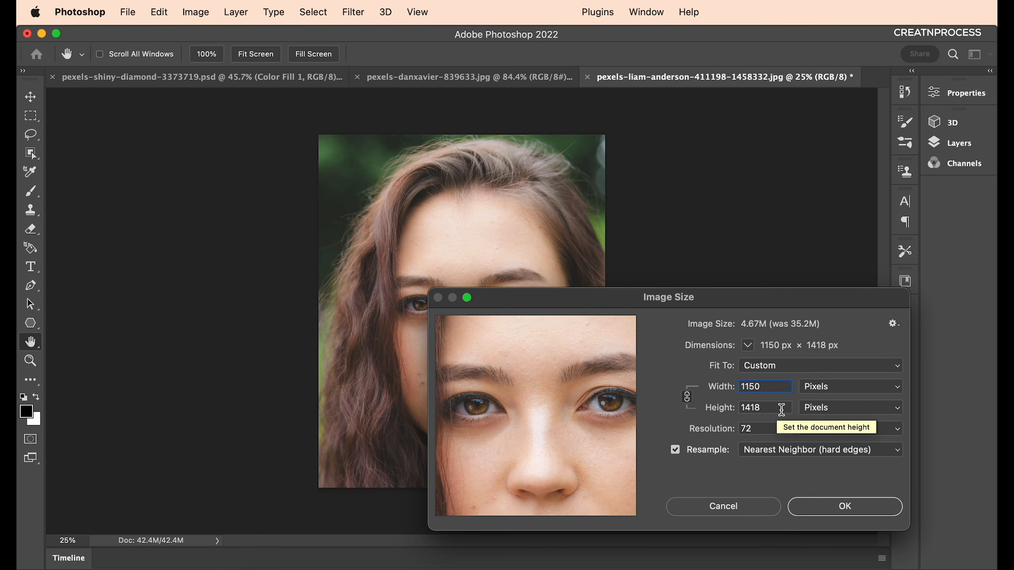
{"action": "left_click_drag", "start_coordinate": [769, 386], "coordinate": [737, 387]}
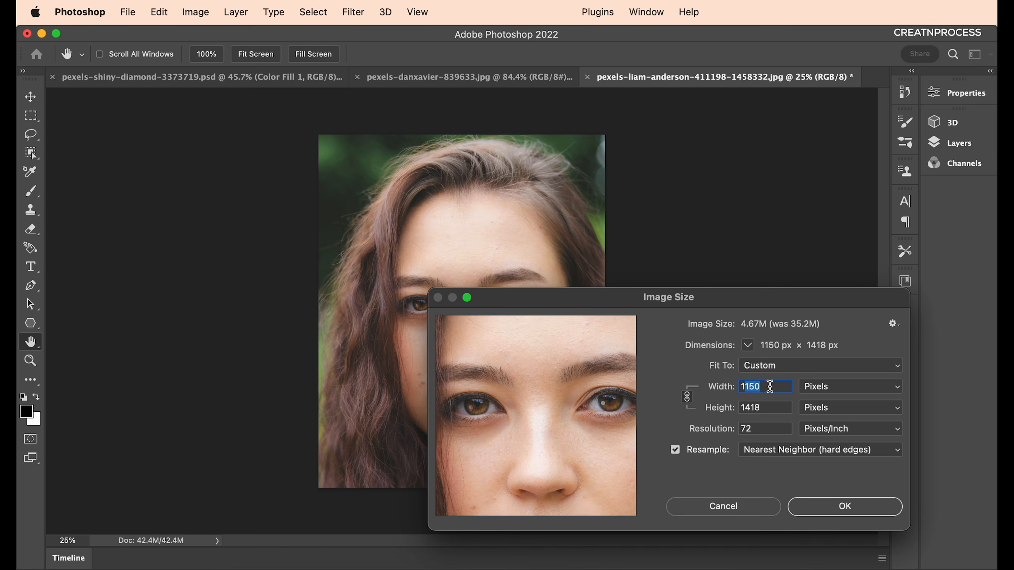
{"action": "type", "text": "1200"}
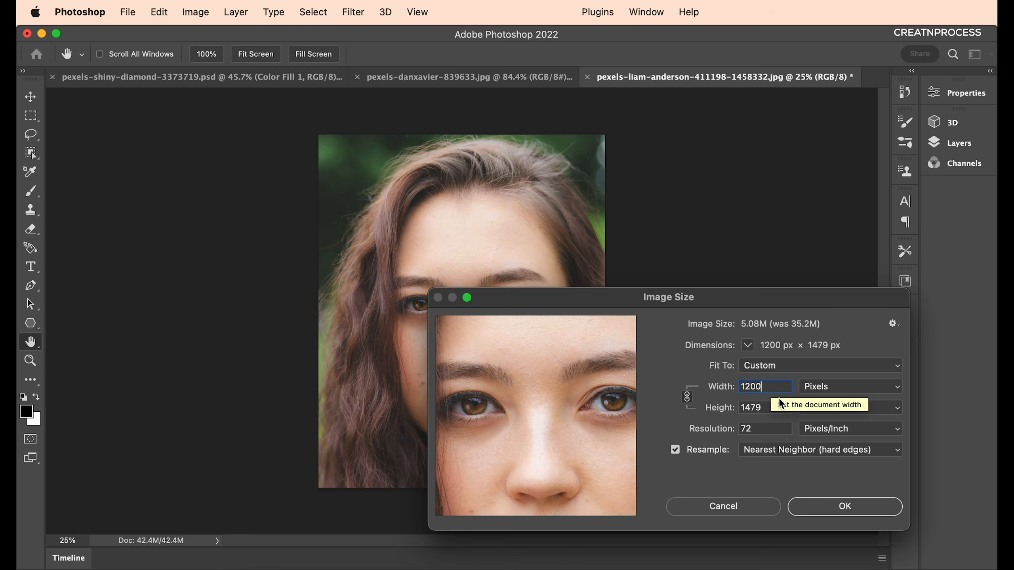
{"action": "left_click", "coordinate": [803, 502]}
Switch from the Crop tool back to the Move tool.
{"action": "key", "text": "c"}
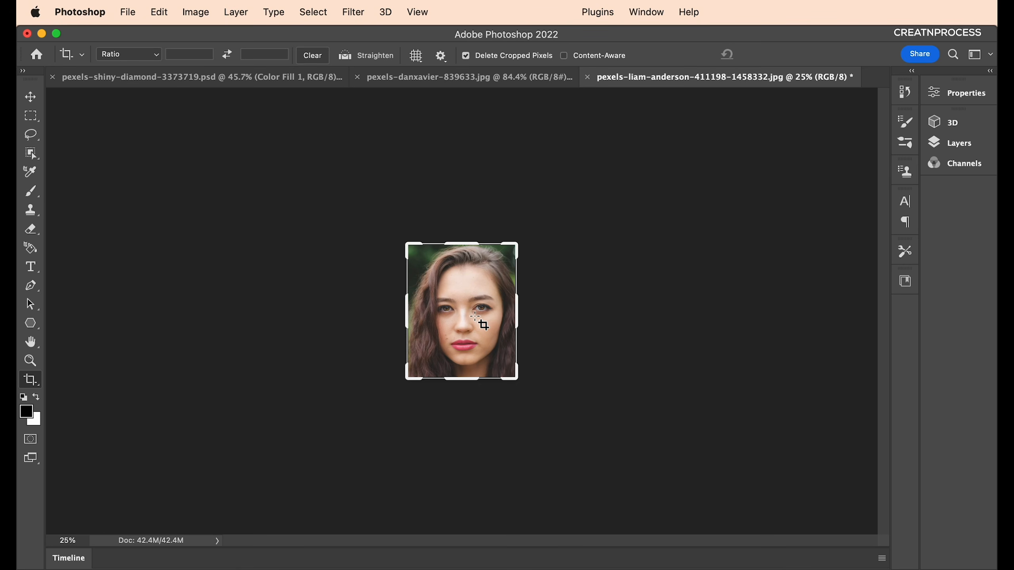
{"action": "scroll", "coordinate": [475, 317], "scroll_direction": "up", "scroll_amount": 1}
{"action": "left_click", "coordinate": [30, 97]}
{"action": "scroll", "coordinate": [458, 331], "scroll_direction": "up", "scroll_amount": 8}
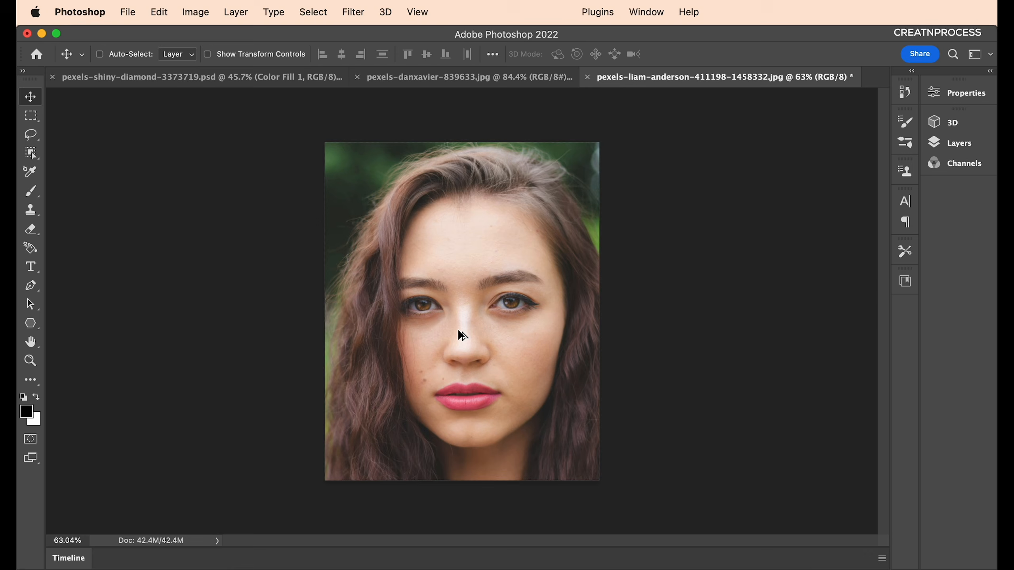
{"action": "scroll", "coordinate": [463, 336], "scroll_direction": "up", "scroll_amount": 5}
Convert the Background layer to a smart object.
{"action": "left_click", "coordinate": [950, 143]}
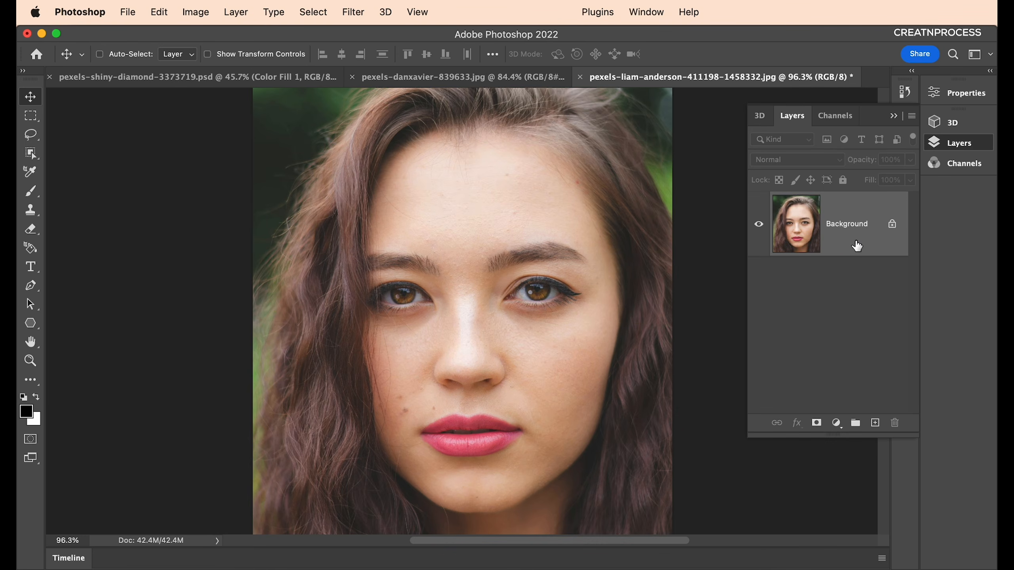
{"action": "right_click", "coordinate": [857, 246]}
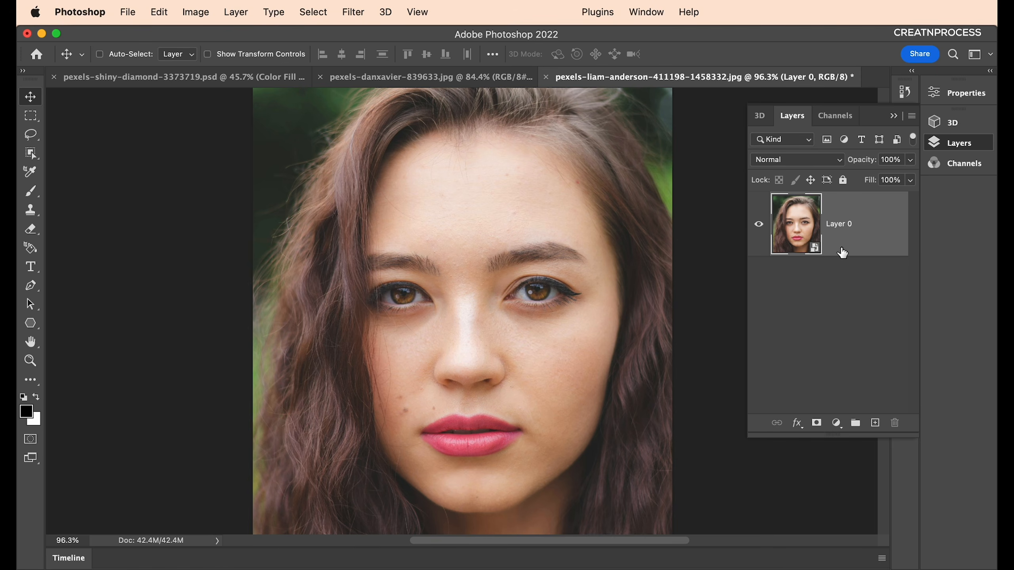
{"action": "scroll", "coordinate": [447, 371], "scroll_direction": "down", "scroll_amount": 2}
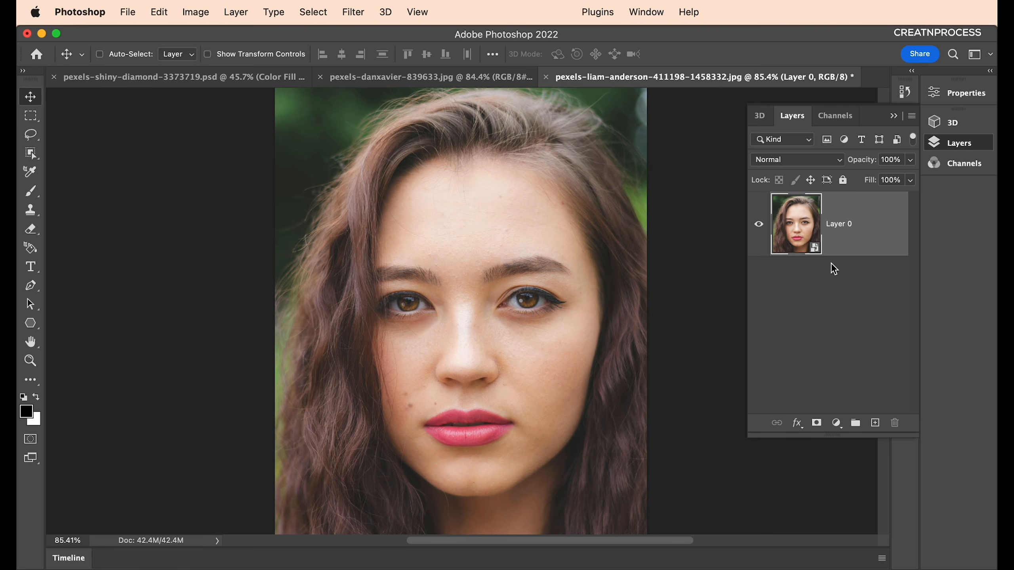
Add a Hue/Saturation adjustment with Saturation -100 to make the portrait greyscale.
{"action": "left_click", "coordinate": [836, 423]}
{"action": "scroll", "coordinate": [870, 523], "scroll_direction": "down", "scroll_amount": 3}
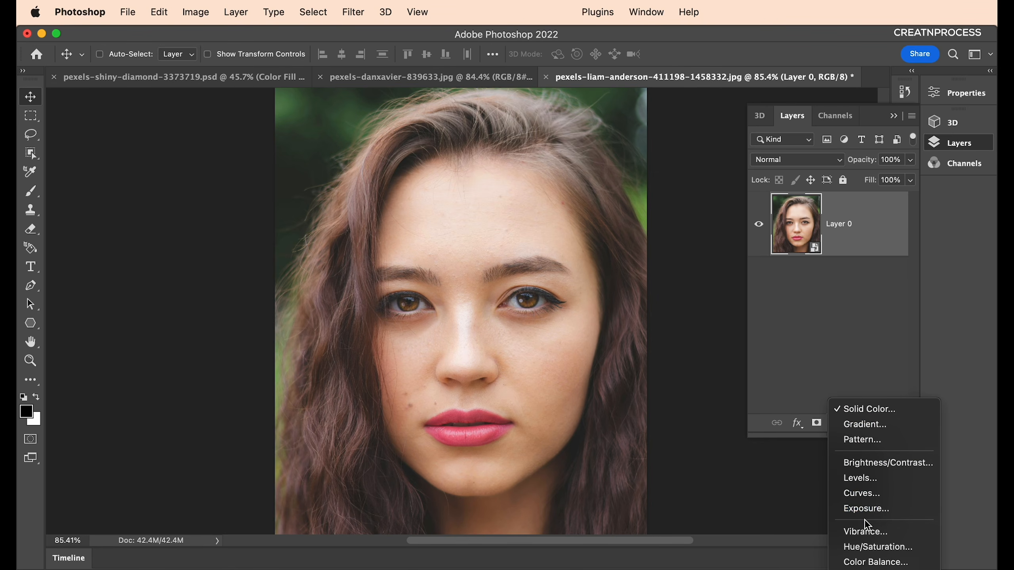
{"action": "scroll", "coordinate": [869, 528], "scroll_direction": "down", "scroll_amount": 4}
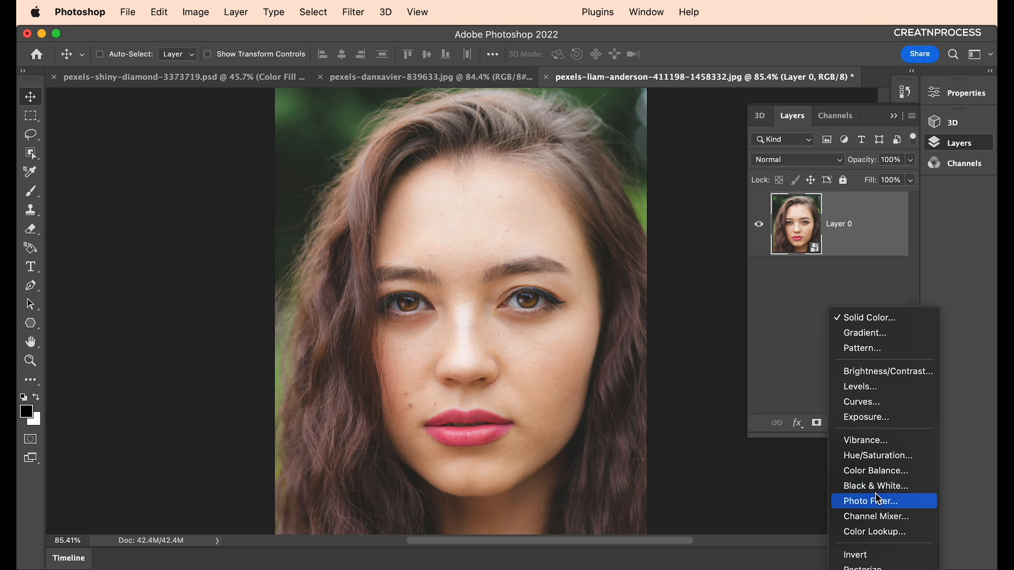
{"action": "left_click", "coordinate": [880, 465]}
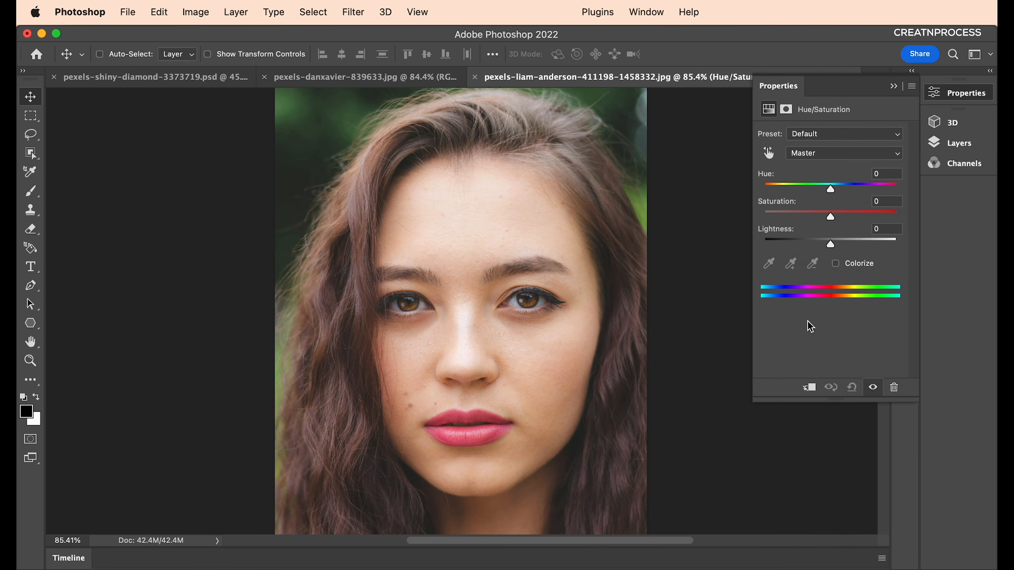
{"action": "left_click_drag", "start_coordinate": [830, 217], "coordinate": [773, 218]}
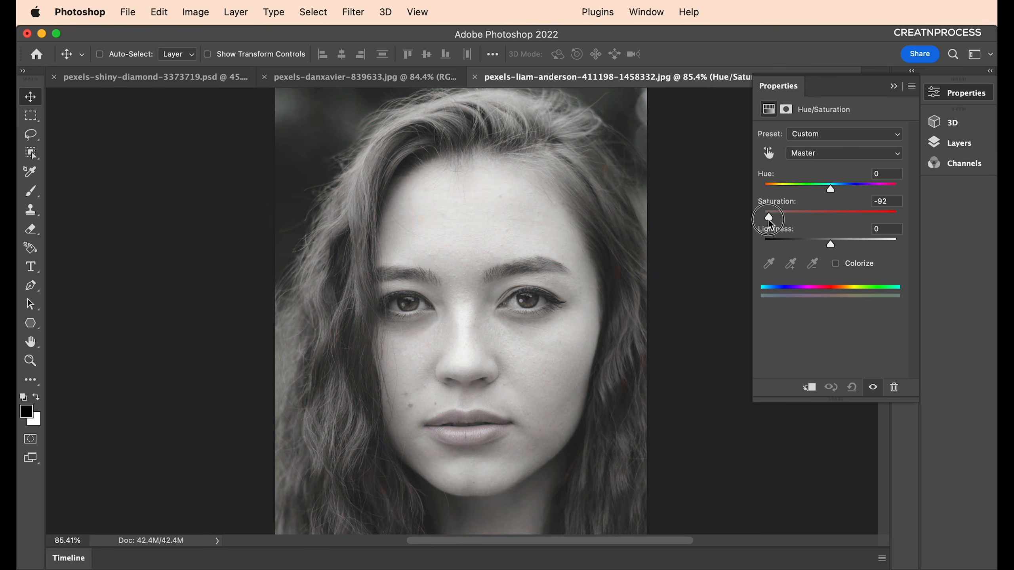
{"action": "left_click", "coordinate": [894, 86]}
{"action": "left_click", "coordinate": [934, 142]}
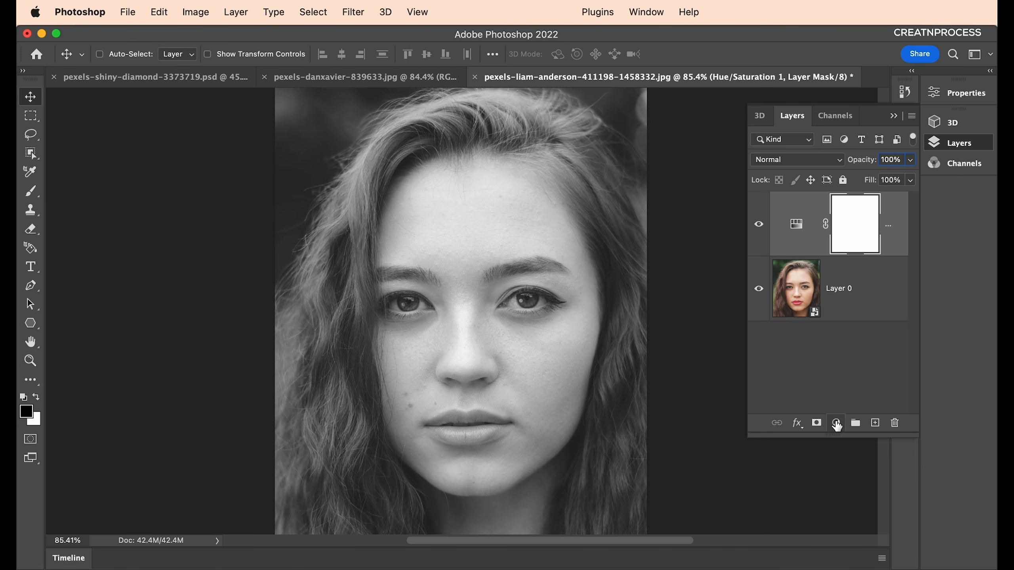
Add a Levels adjustment with input black point 74 and white point 239.
{"action": "left_click", "coordinate": [836, 423]}
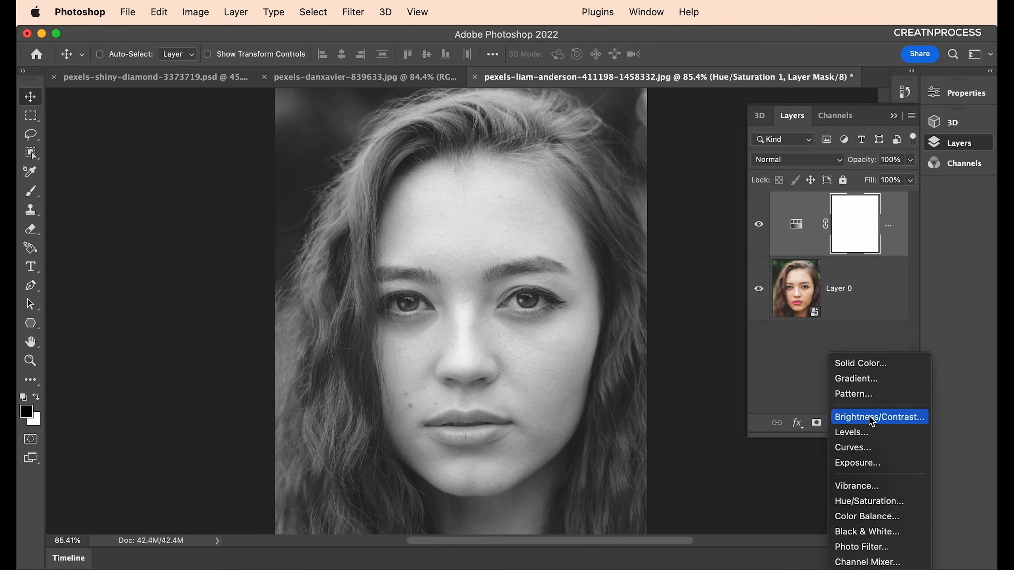
{"action": "left_click", "coordinate": [869, 435]}
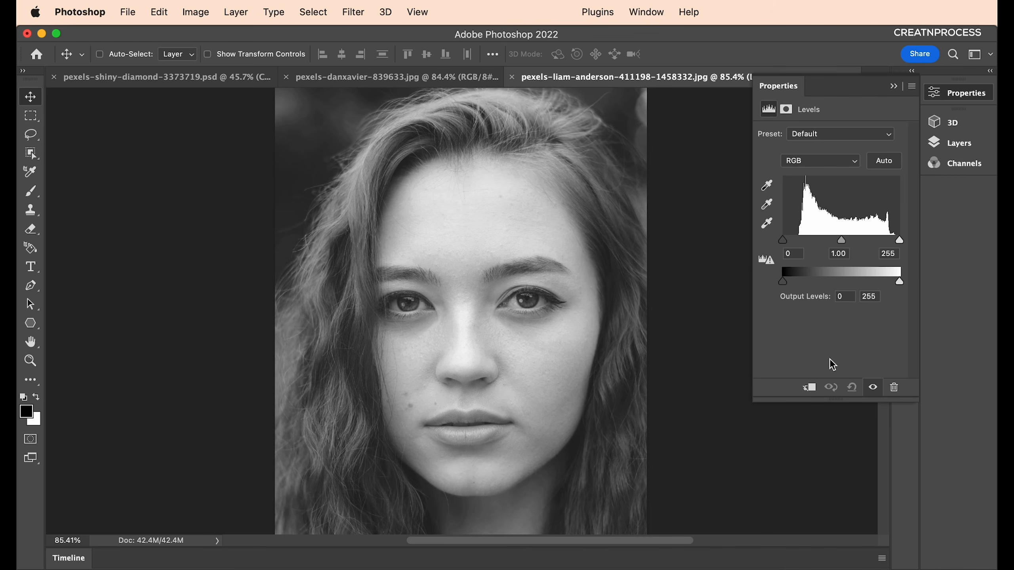
{"action": "left_click_drag", "start_coordinate": [785, 240], "coordinate": [817, 241]}
{"action": "left_click_drag", "start_coordinate": [901, 241], "coordinate": [855, 241]}
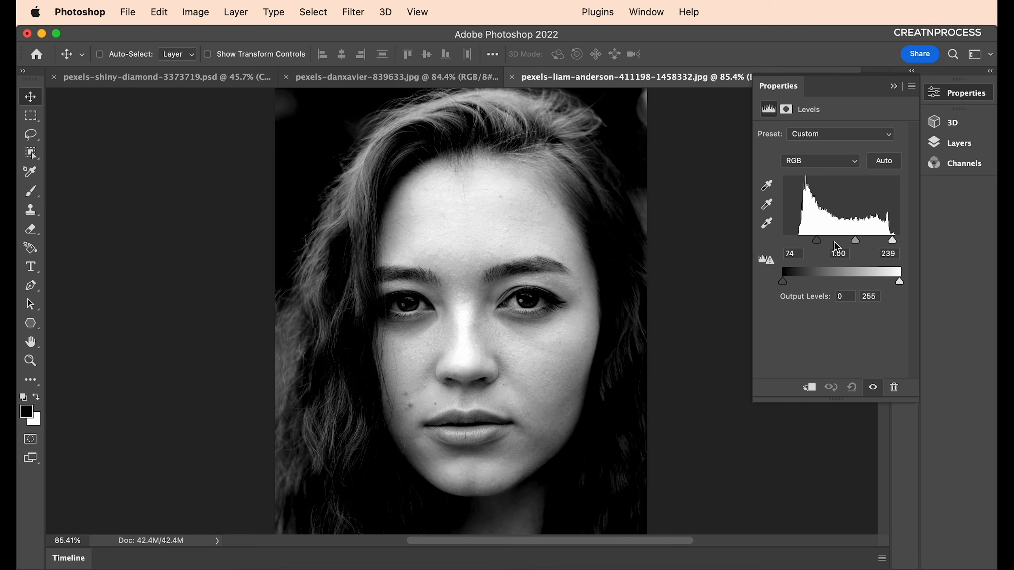
{"action": "key", "text": "F7"}
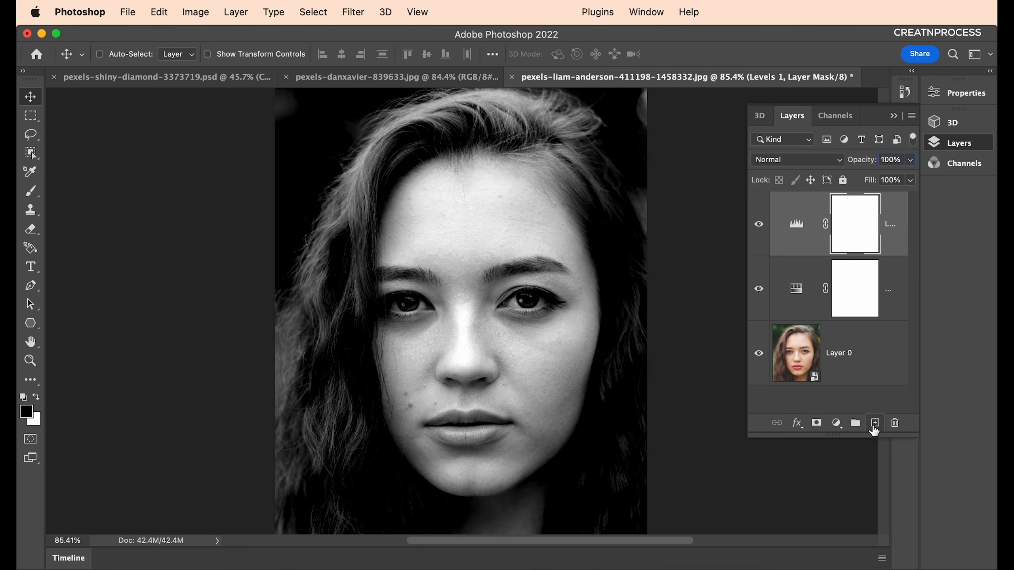
Add a new layer on top and fill it with 50% Gray.
{"action": "left_click", "coordinate": [875, 423]}
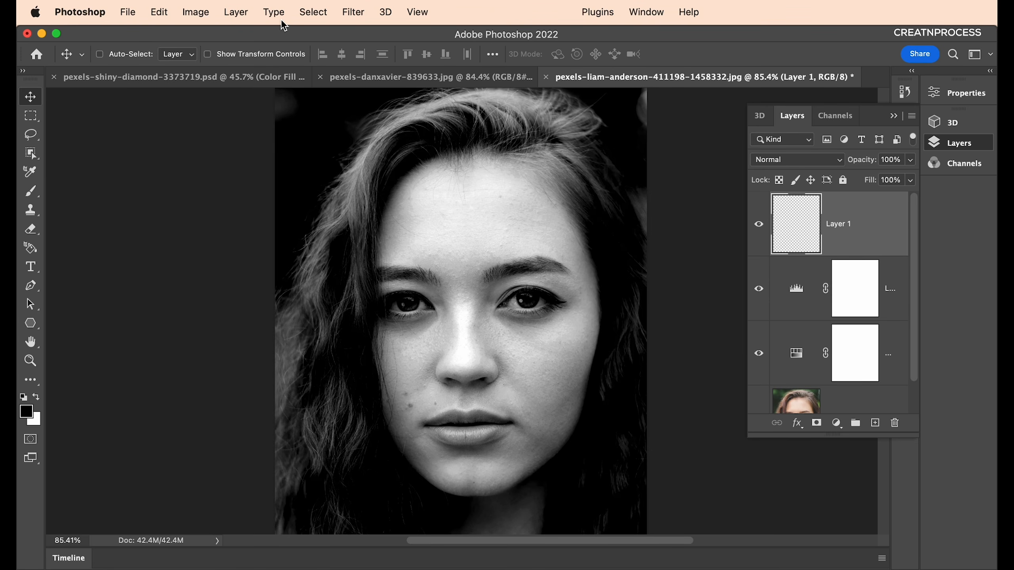
{"action": "left_click", "coordinate": [154, 12]}
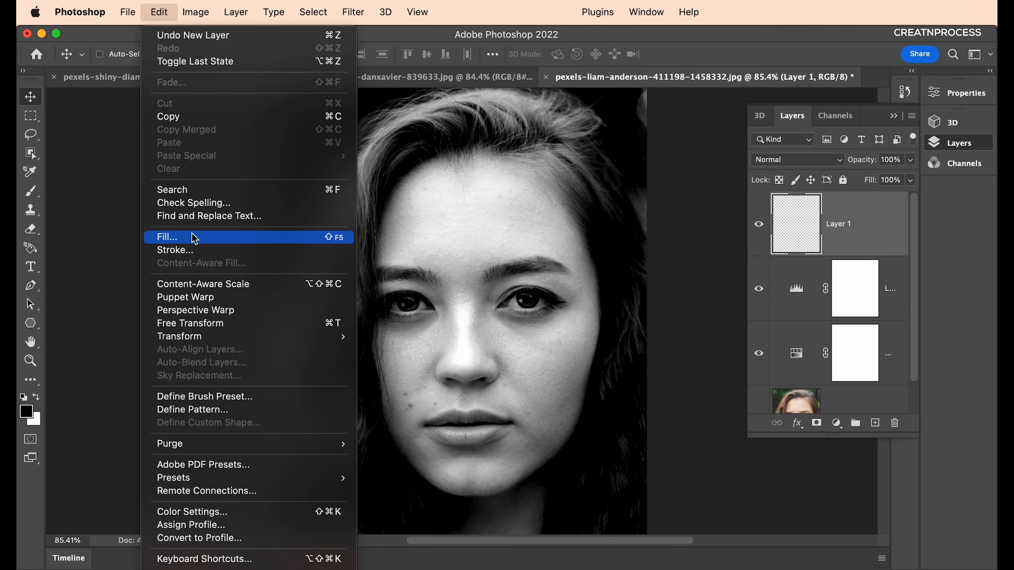
{"action": "left_click", "coordinate": [219, 238]}
{"action": "left_click", "coordinate": [834, 150]}
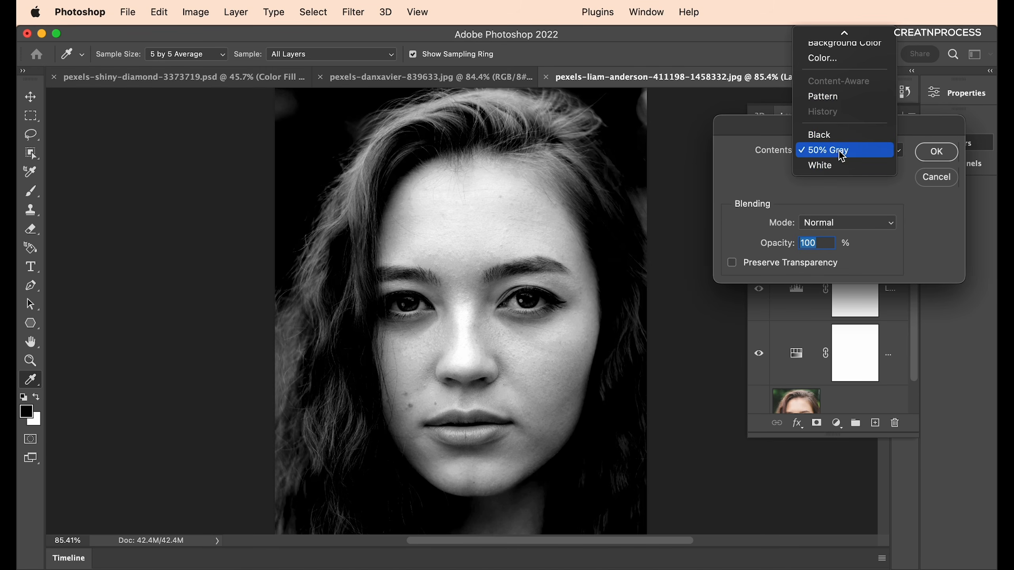
{"action": "left_click", "coordinate": [858, 150]}
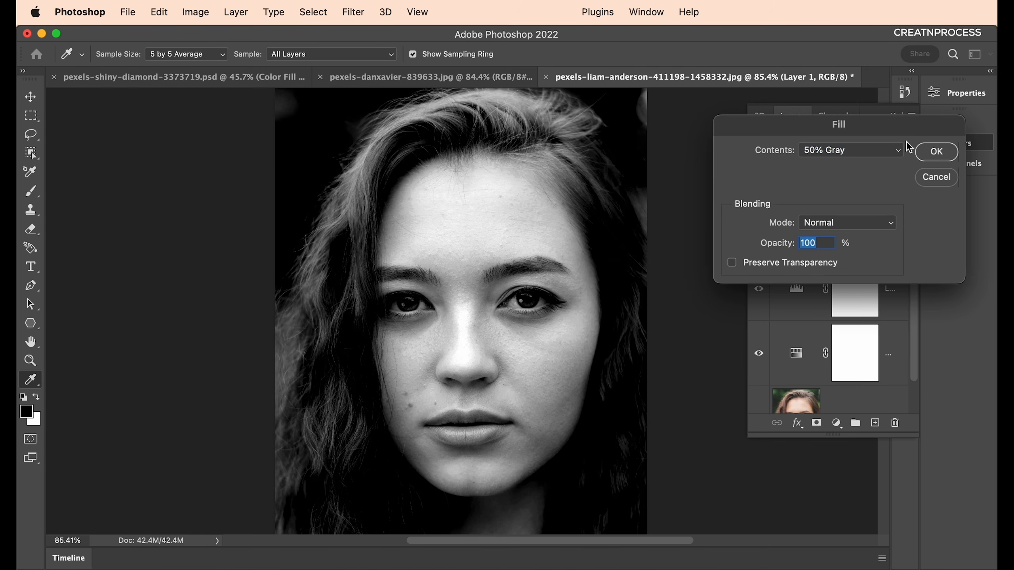
{"action": "left_click", "coordinate": [923, 160]}
Convert Layer 1 to a smart object.
{"action": "right_click", "coordinate": [815, 229]}
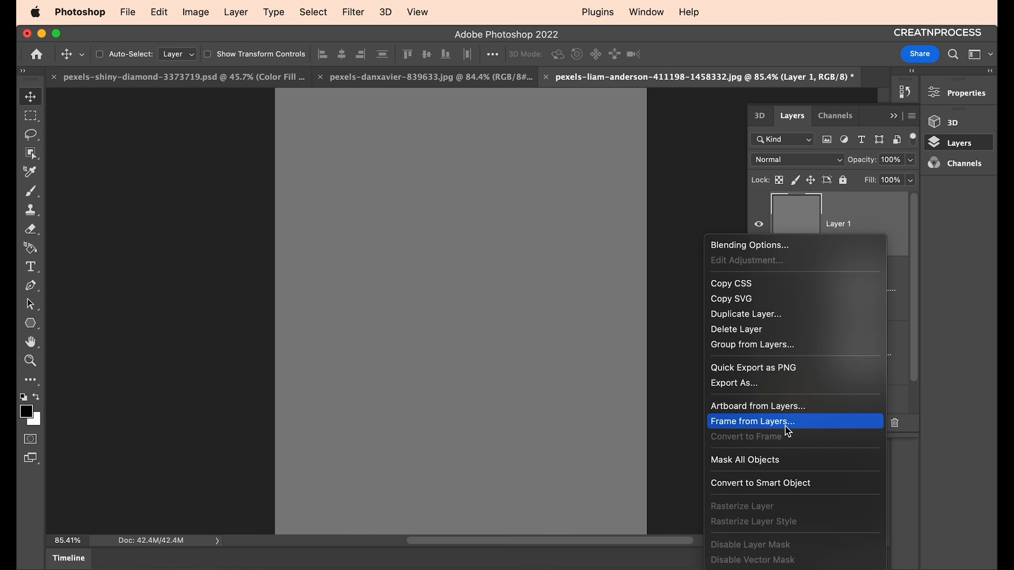
{"action": "left_click", "coordinate": [763, 483]}
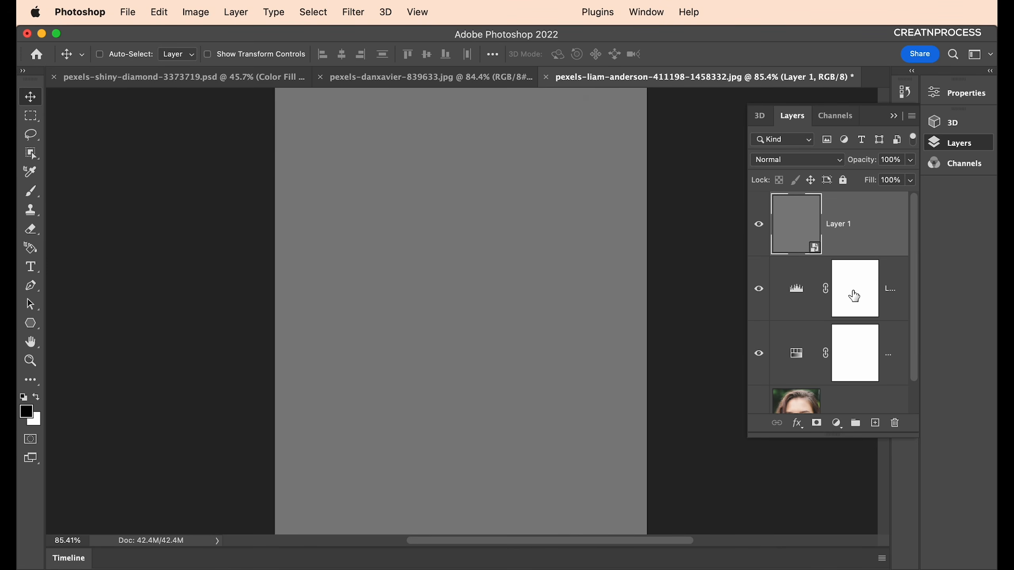
{"action": "scroll", "coordinate": [854, 294], "scroll_direction": "down", "scroll_amount": 2}
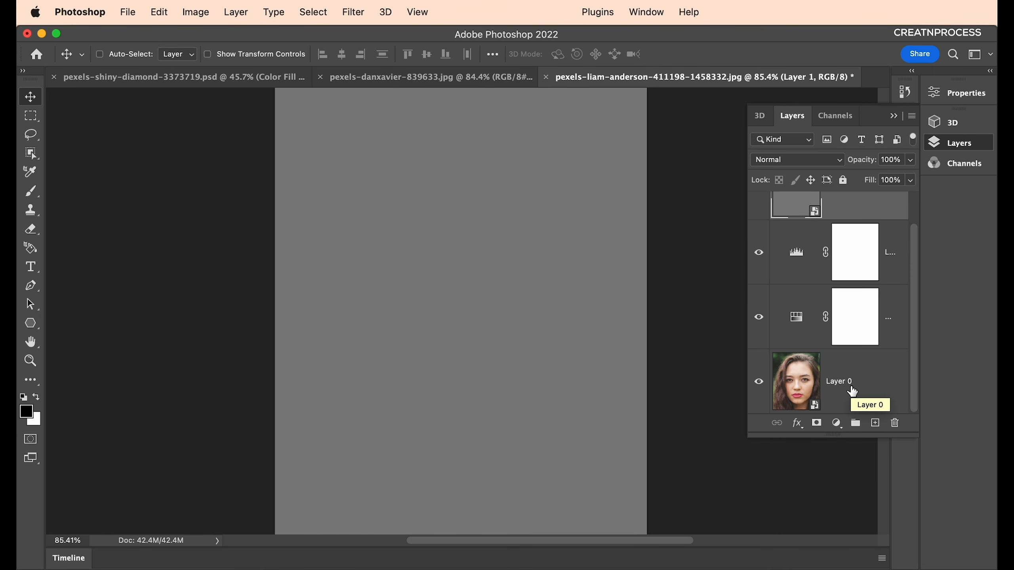
{"action": "scroll", "coordinate": [852, 379], "scroll_direction": "up", "scroll_amount": 2}
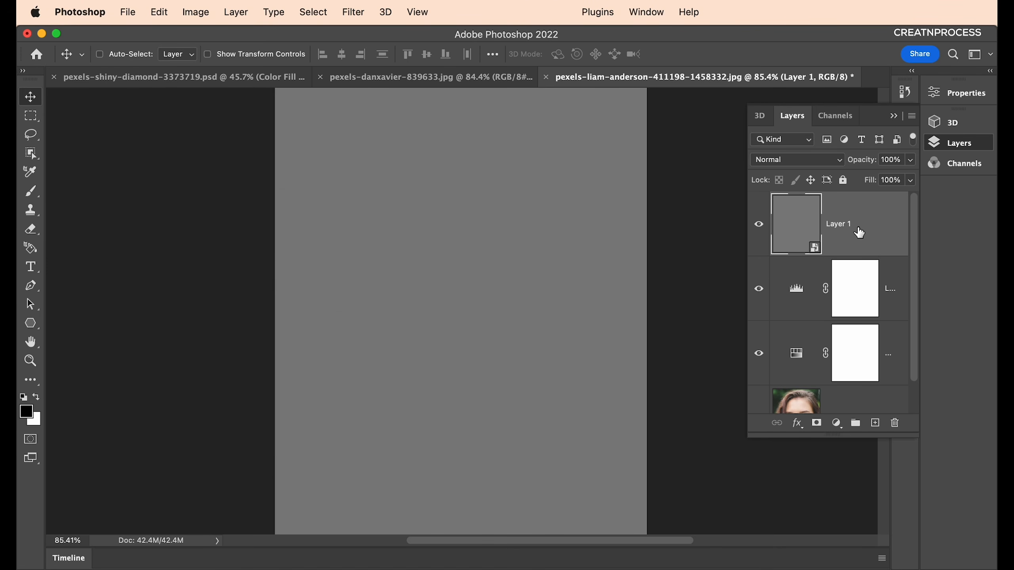
In the Filter Gallery, compare several Sketch effects and settle on Halftone Pattern.
{"action": "left_click", "coordinate": [361, 14]}
{"action": "left_click", "coordinate": [375, 36]}
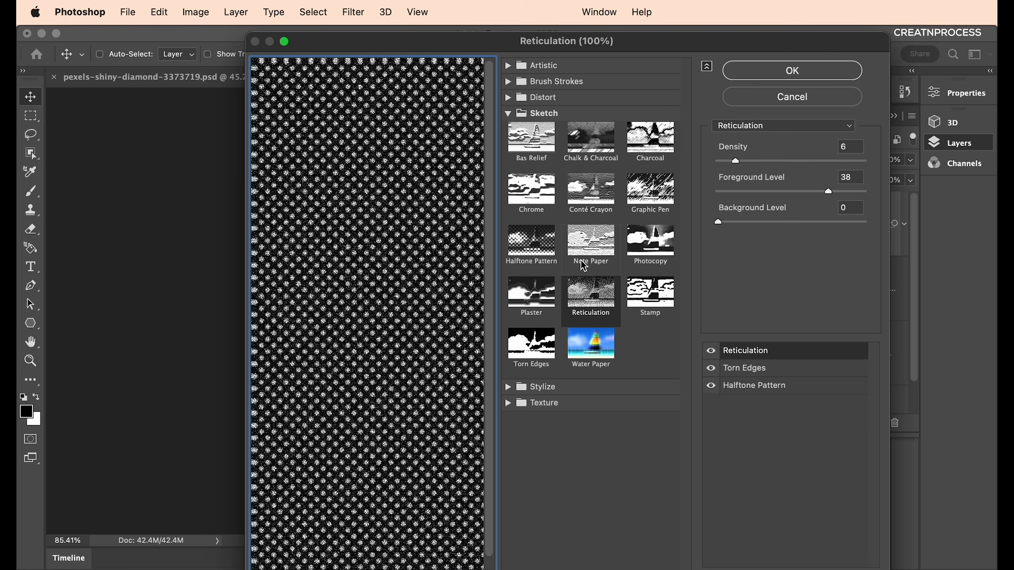
{"action": "left_click", "coordinate": [540, 260]}
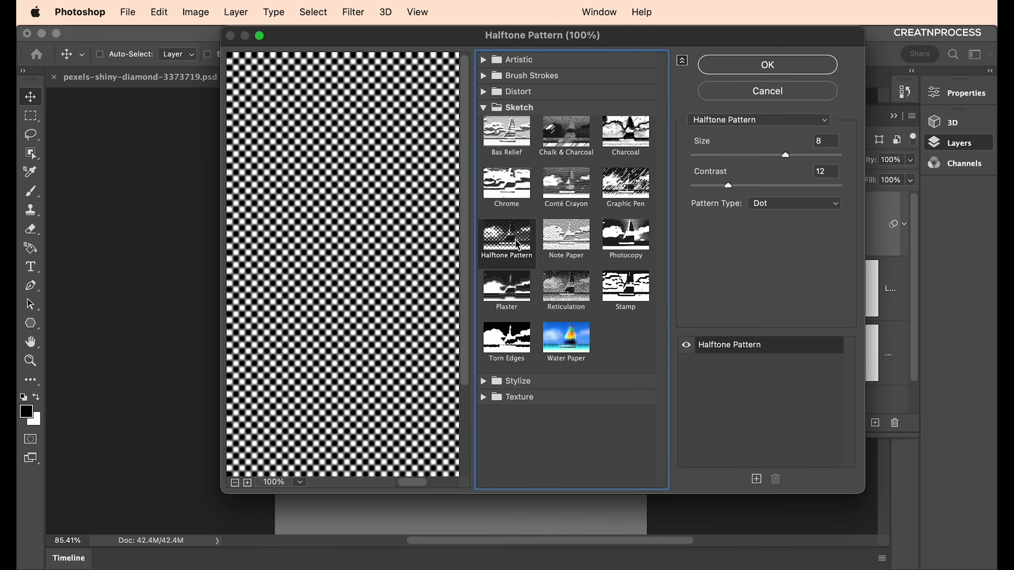
{"action": "key", "text": "Right"}
{"action": "key", "text": "Right"}
{"action": "key", "text": "Up"}
{"action": "key", "text": "Left"}
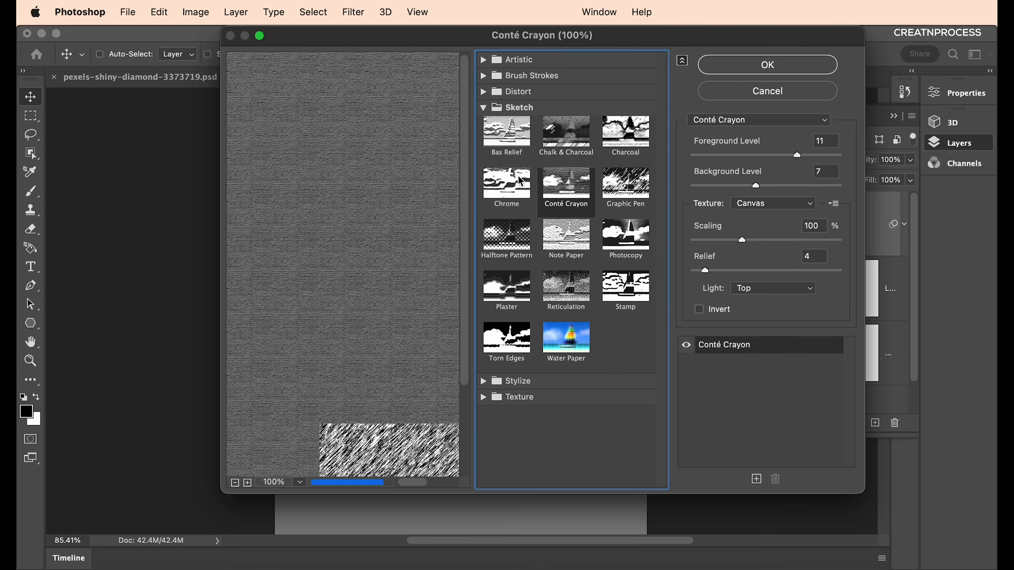
{"action": "left_click", "coordinate": [520, 180]}
{"action": "left_click", "coordinate": [567, 136]}
{"action": "left_click", "coordinate": [536, 146]}
{"action": "left_click", "coordinate": [628, 142]}
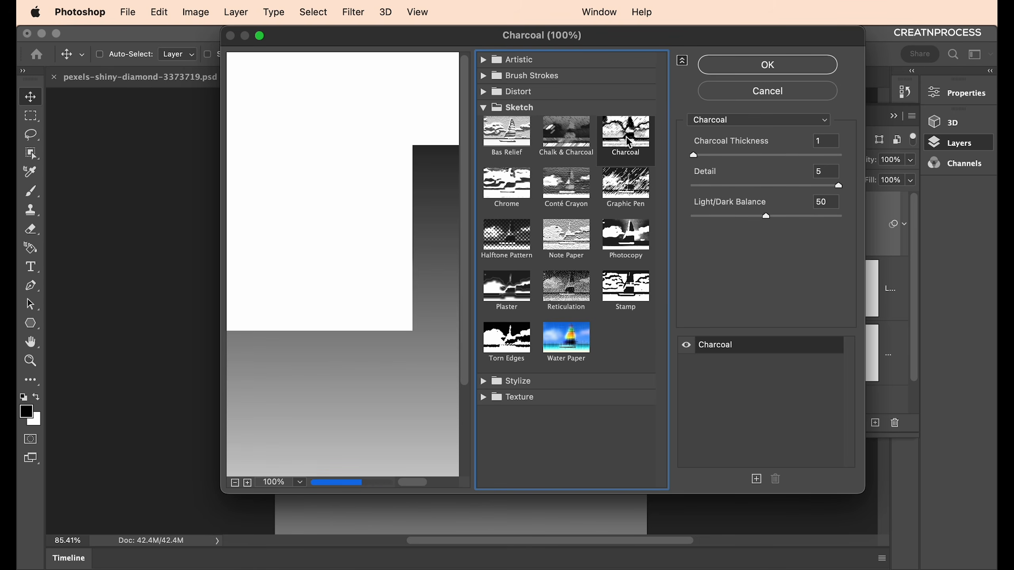
{"action": "left_click", "coordinate": [625, 187]}
{"action": "left_click", "coordinate": [506, 254]}
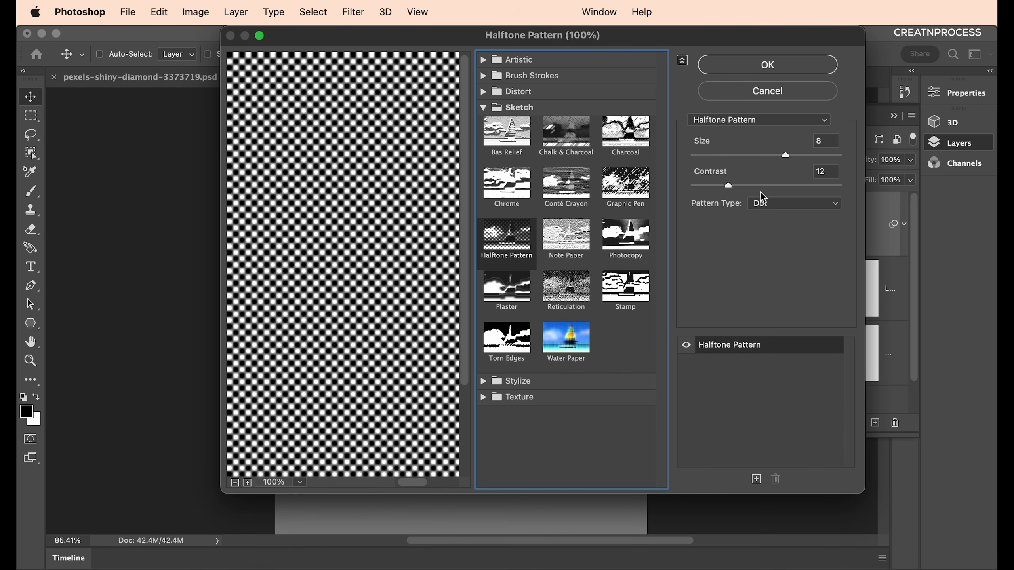
Apply Halftone Pattern with Size 4, Contrast 4 and Dot pattern type.
{"action": "left_click_drag", "start_coordinate": [674, 45], "coordinate": [635, 85]}
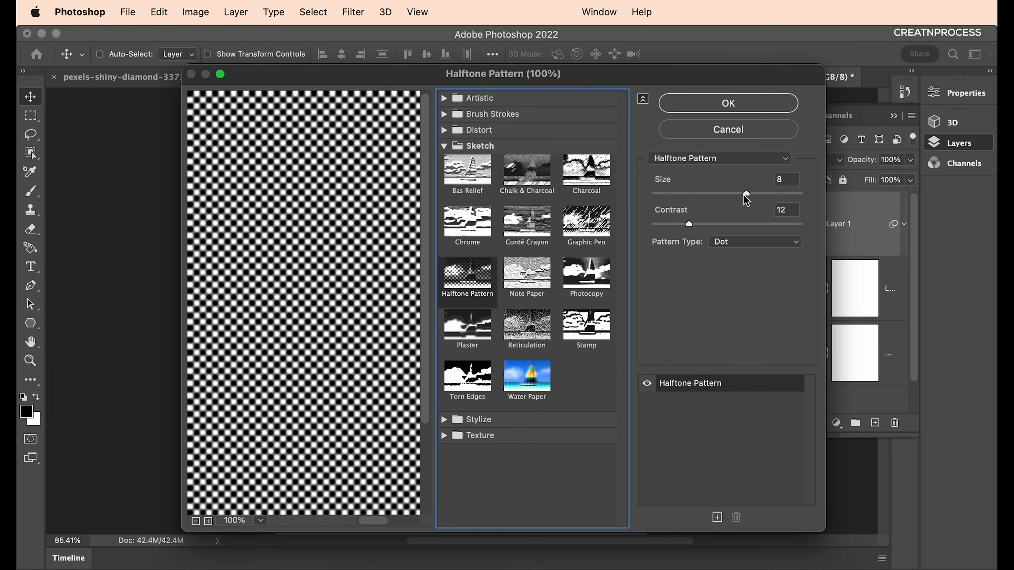
{"action": "left_click_drag", "start_coordinate": [746, 194], "coordinate": [776, 199]}
{"action": "type", "text": "4"}
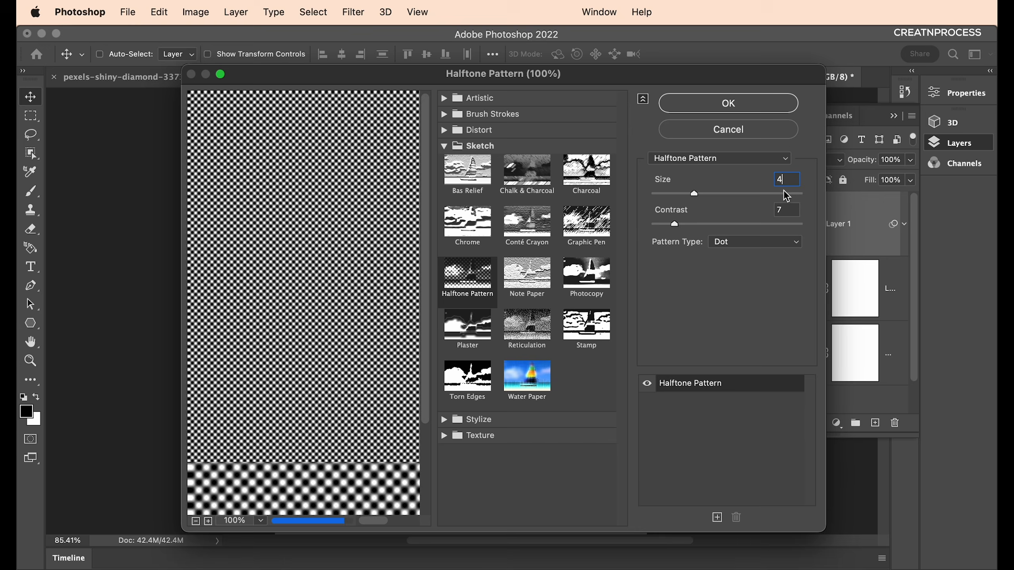
{"action": "double_click", "coordinate": [784, 209]}
{"action": "type", "text": "4"}
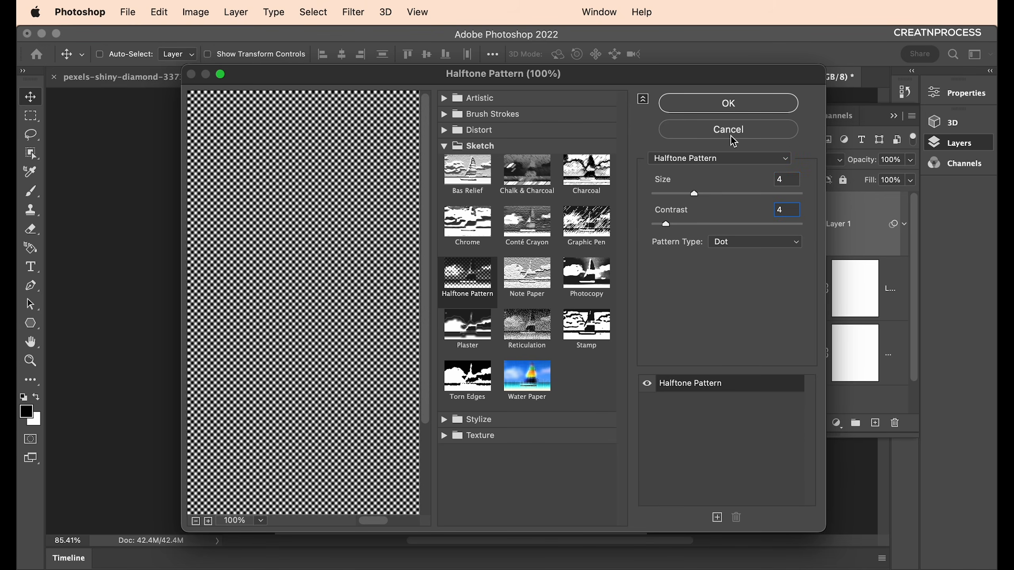
{"action": "left_click", "coordinate": [733, 107]}
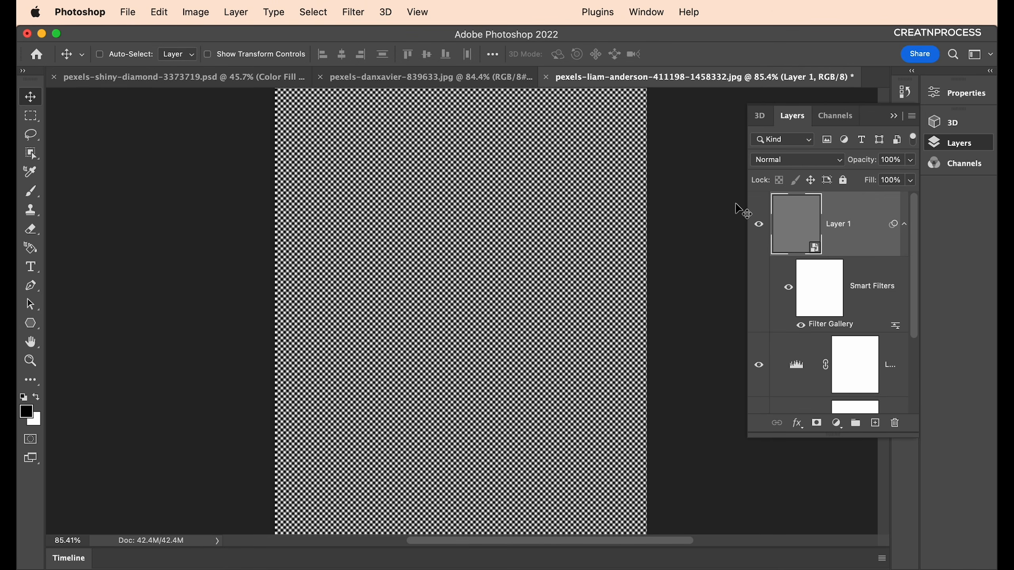
Set Layer 1's blend mode to Vivid Light, inspect the dots, and reopen the Filter Gallery.
{"action": "left_click", "coordinate": [783, 164]}
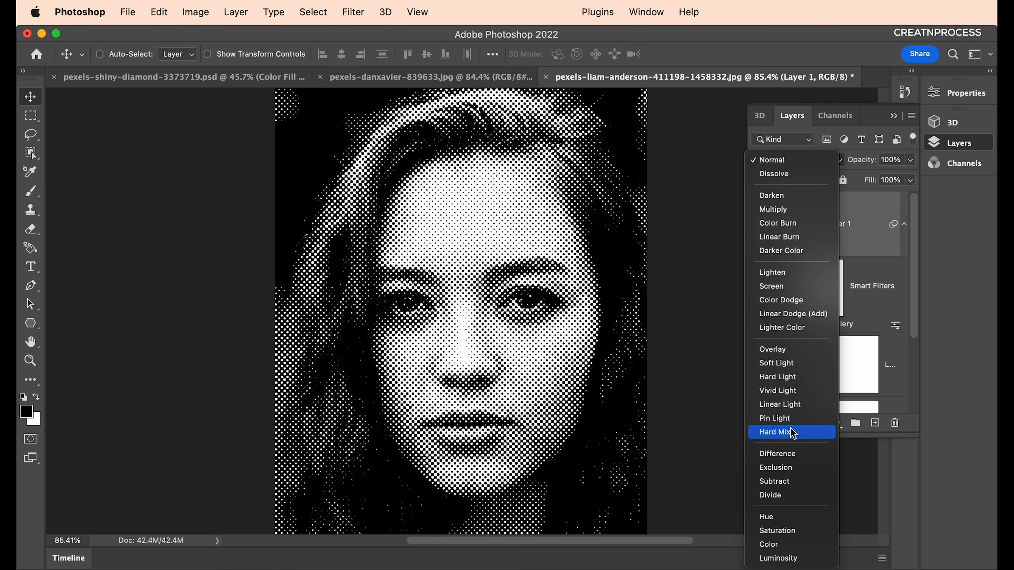
{"action": "left_click", "coordinate": [777, 391]}
{"action": "scroll", "coordinate": [527, 358], "scroll_direction": "down", "scroll_amount": 4}
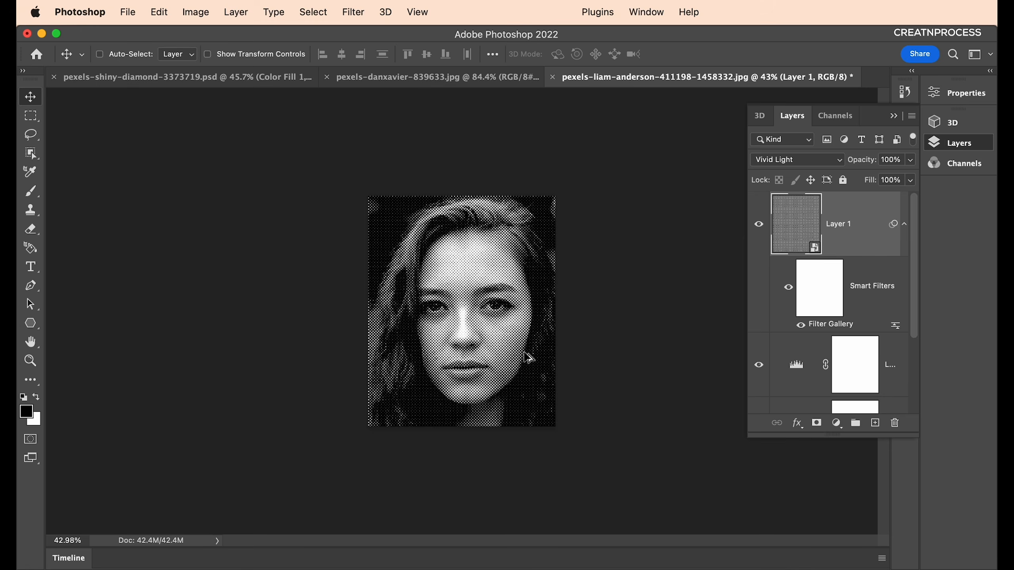
{"action": "scroll", "coordinate": [527, 357], "scroll_direction": "up", "scroll_amount": 8}
{"action": "scroll", "coordinate": [467, 240], "scroll_direction": "down", "scroll_amount": 4}
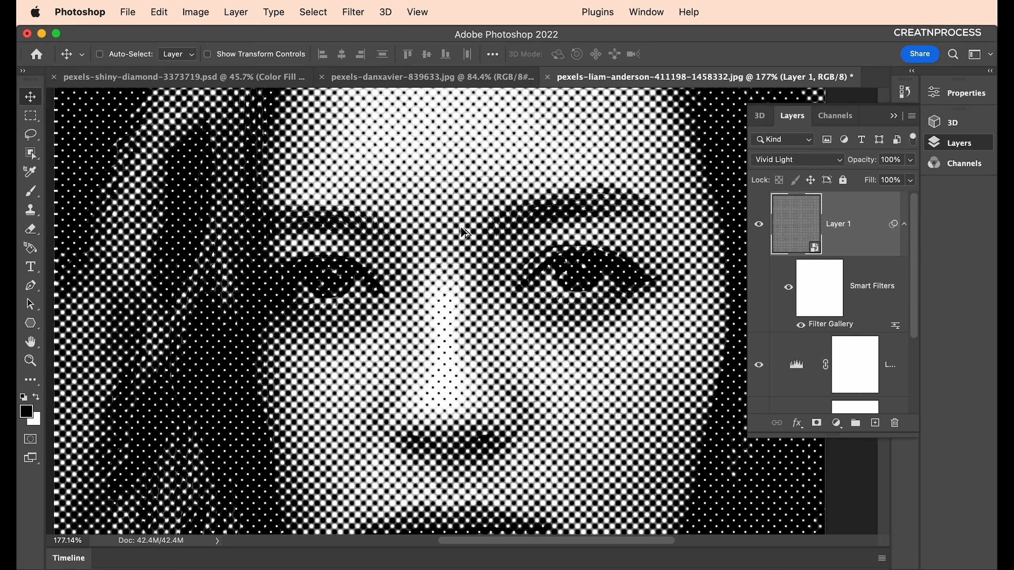
{"action": "scroll", "coordinate": [475, 262], "scroll_direction": "up", "scroll_amount": 4}
{"action": "scroll", "coordinate": [475, 264], "scroll_direction": "up", "scroll_amount": 3}
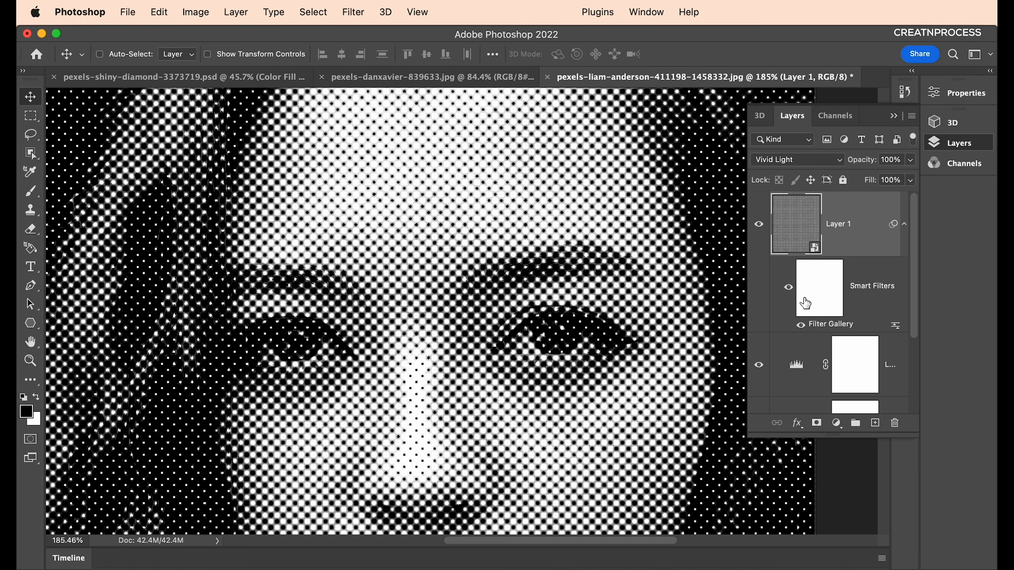
{"action": "double_click", "coordinate": [836, 324]}
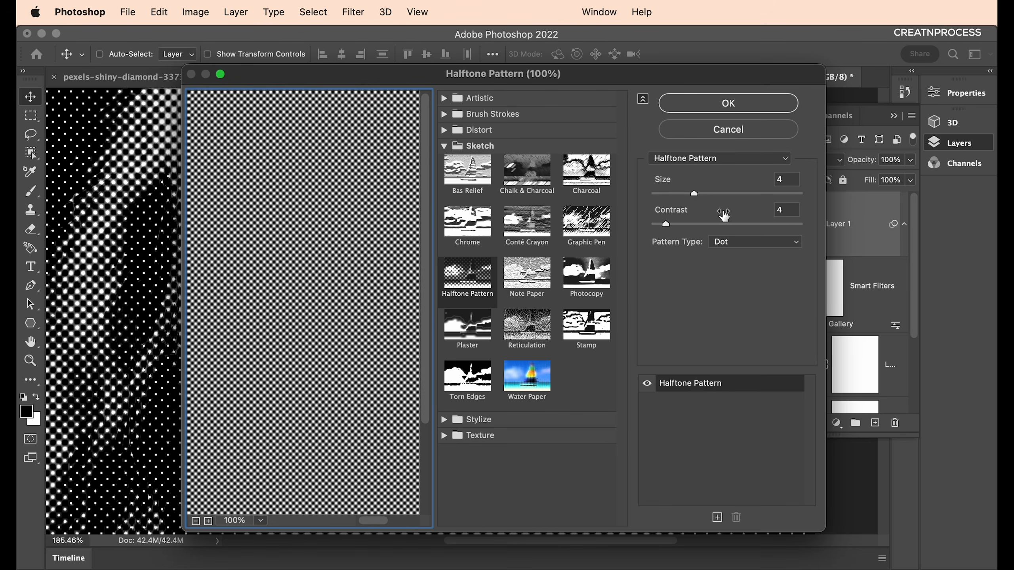
Change the Halftone Pattern size to 3 and apply it.
{"action": "left_click", "coordinate": [794, 181]}
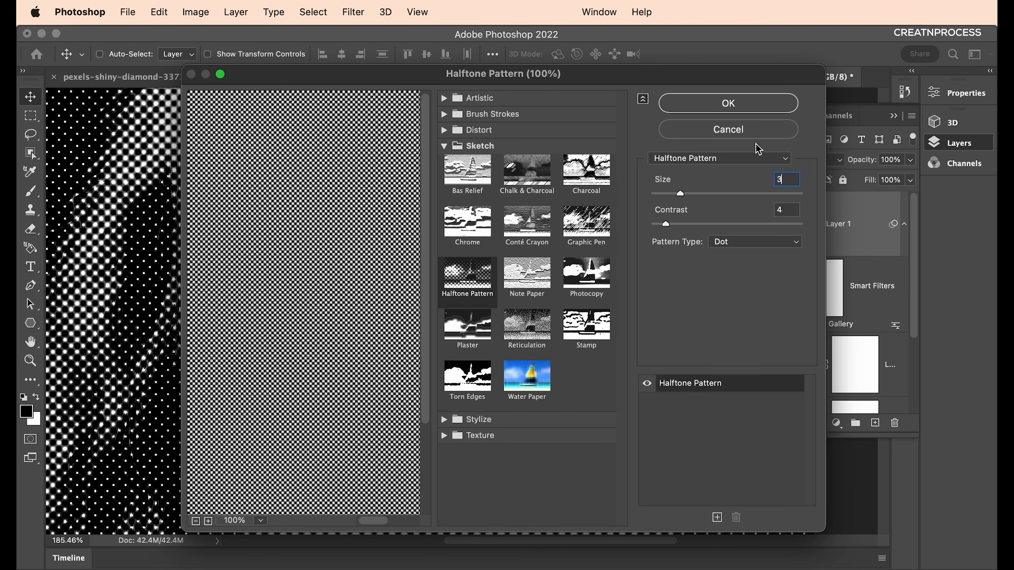
{"action": "left_click", "coordinate": [728, 103]}
{"action": "scroll", "coordinate": [502, 357], "scroll_direction": "down", "scroll_amount": 6}
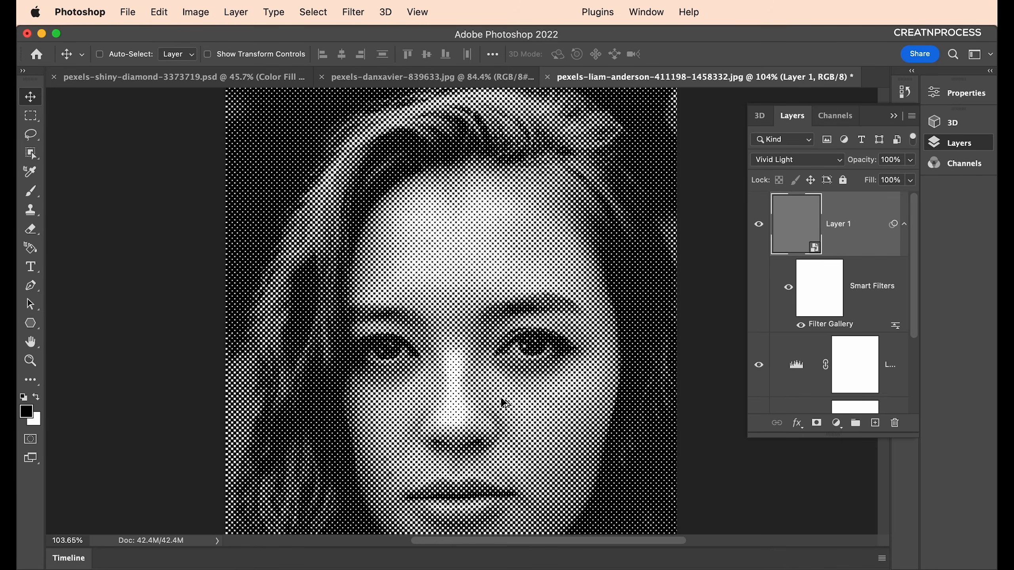
{"action": "scroll", "coordinate": [500, 397], "scroll_direction": "up", "scroll_amount": 4}
{"action": "scroll", "coordinate": [508, 351], "scroll_direction": "up", "scroll_amount": 3}
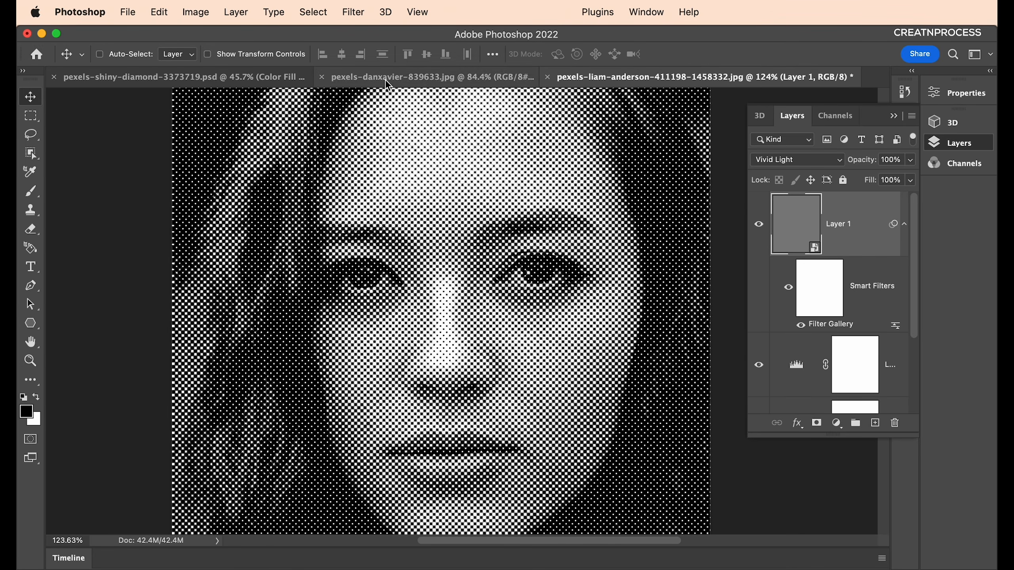
Compare against the blue halftone reference document, then return to the portrait.
{"action": "left_click", "coordinate": [385, 80]}
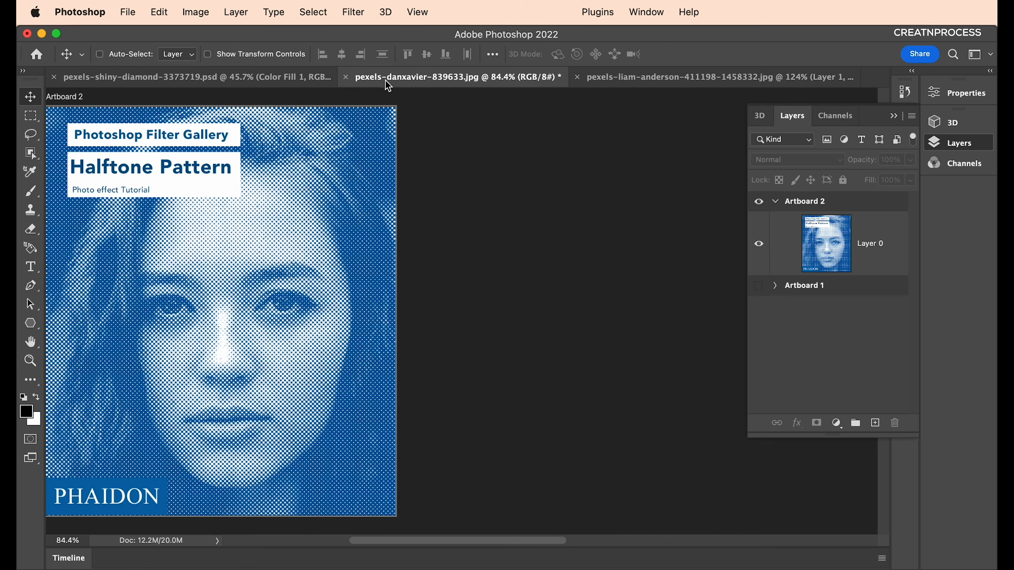
{"action": "scroll", "coordinate": [305, 308], "scroll_direction": "down", "scroll_amount": 2}
{"action": "left_click_drag", "start_coordinate": [304, 311], "coordinate": [419, 307]}
{"action": "scroll", "coordinate": [419, 307], "scroll_direction": "up", "scroll_amount": 3}
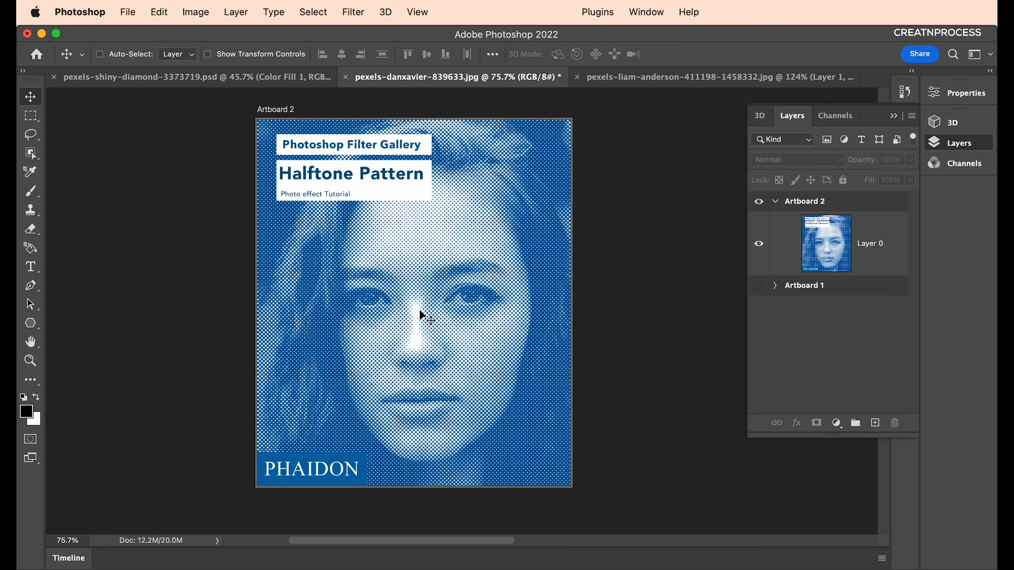
{"action": "left_click", "coordinate": [697, 84]}
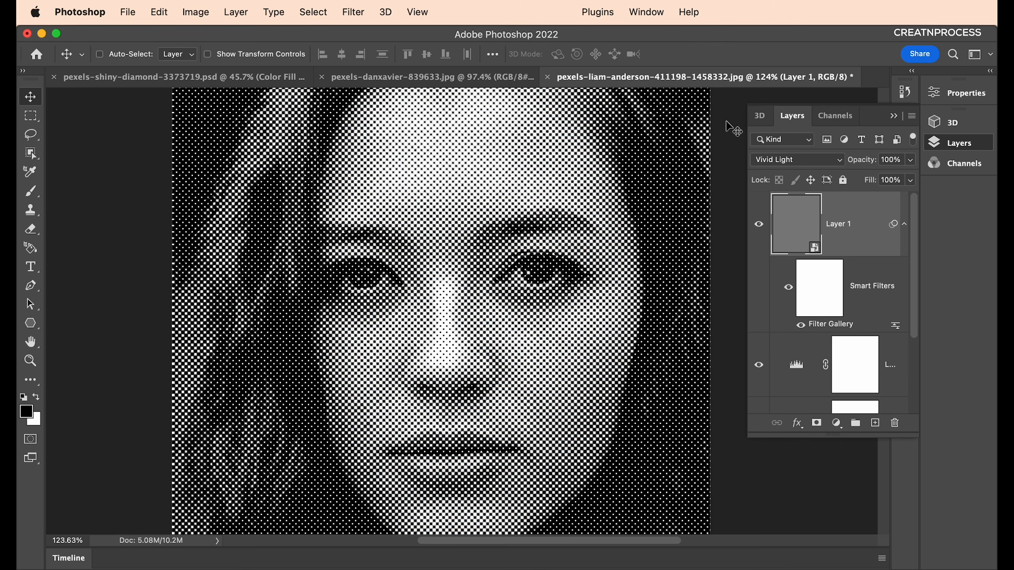
Add a Solid Color fill layer in blue #17659c at the top of the stack.
{"action": "left_click", "coordinate": [837, 424]}
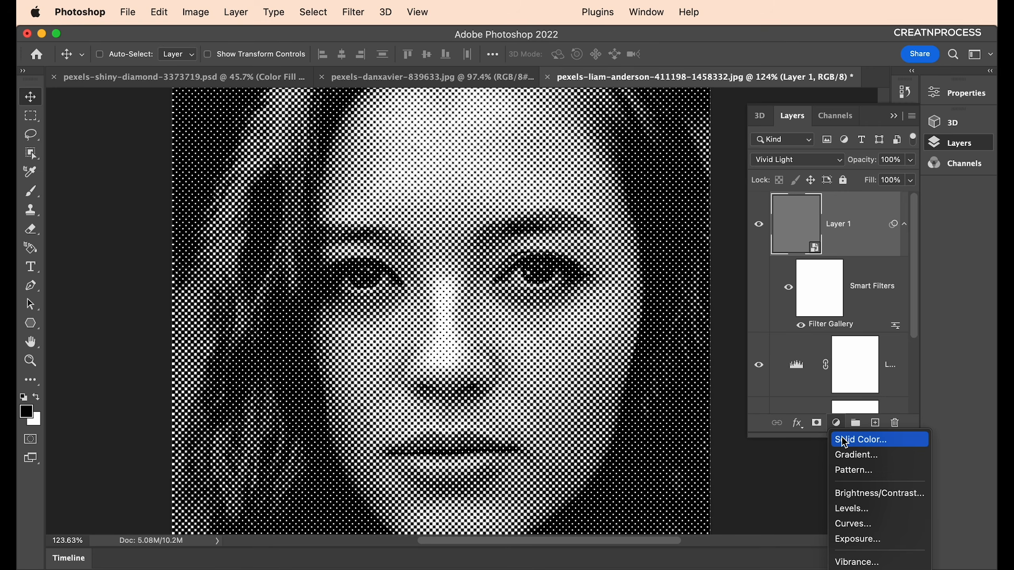
{"action": "left_click", "coordinate": [845, 440]}
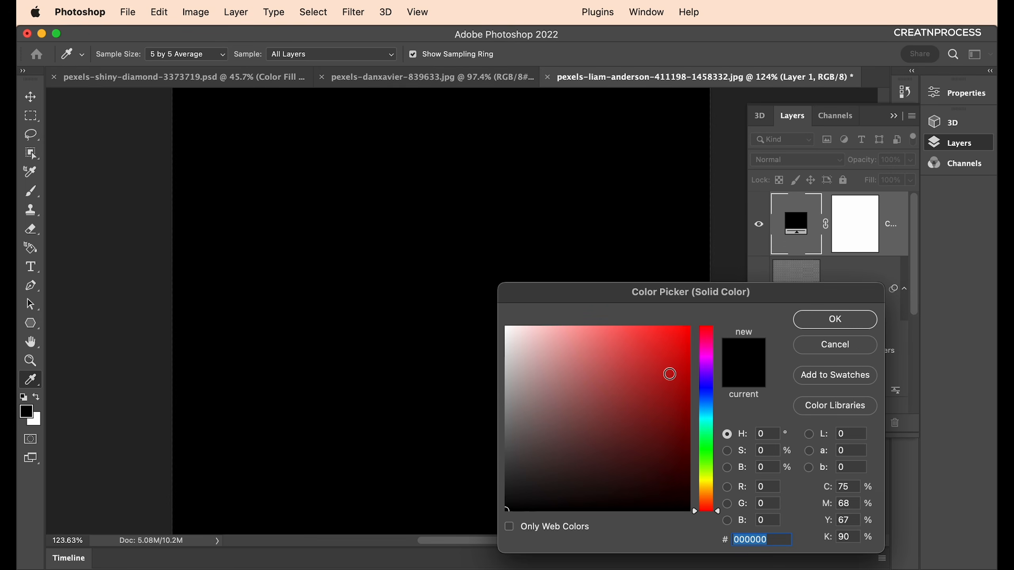
{"action": "left_click_drag", "start_coordinate": [673, 371], "coordinate": [705, 351]}
{"action": "mouse_move", "coordinate": [708, 401]}
{"action": "left_mouse_down"}
{"action": "mouse_move", "coordinate": [690, 406]}
{"action": "mouse_move", "coordinate": [698, 401]}
{"action": "left_mouse_up"}
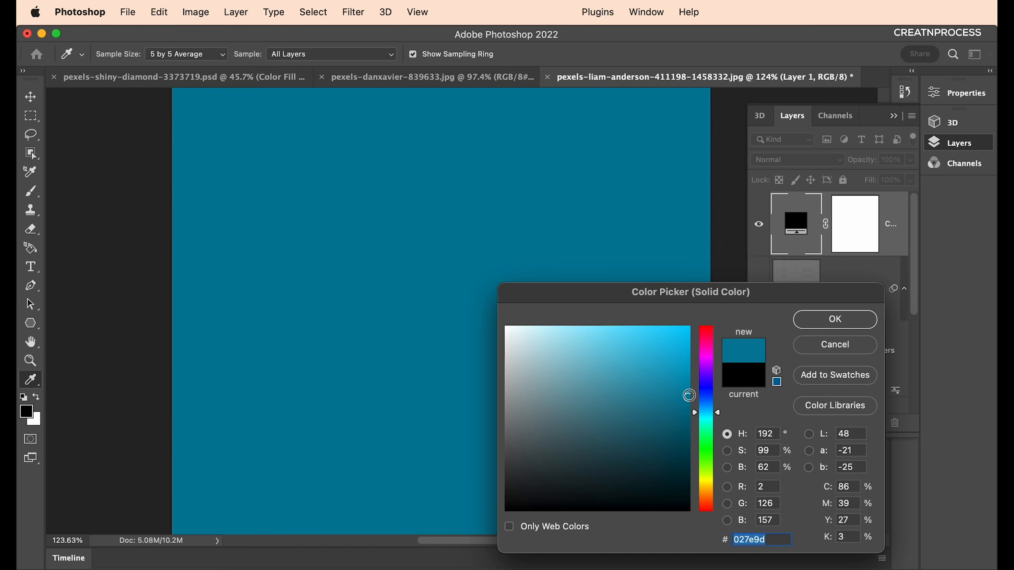
{"action": "type", "text": "176"}
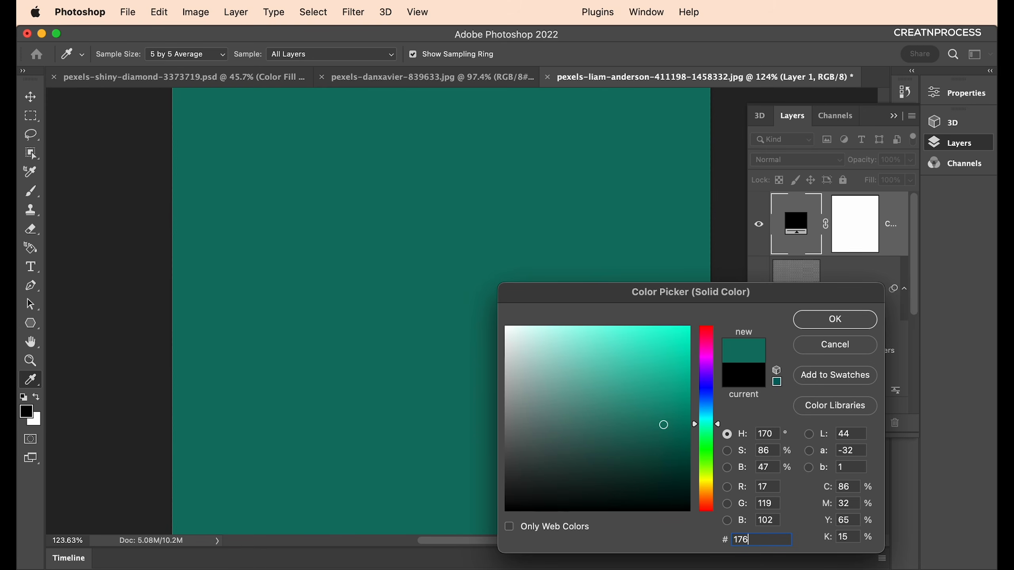
{"action": "type", "text": "59c"}
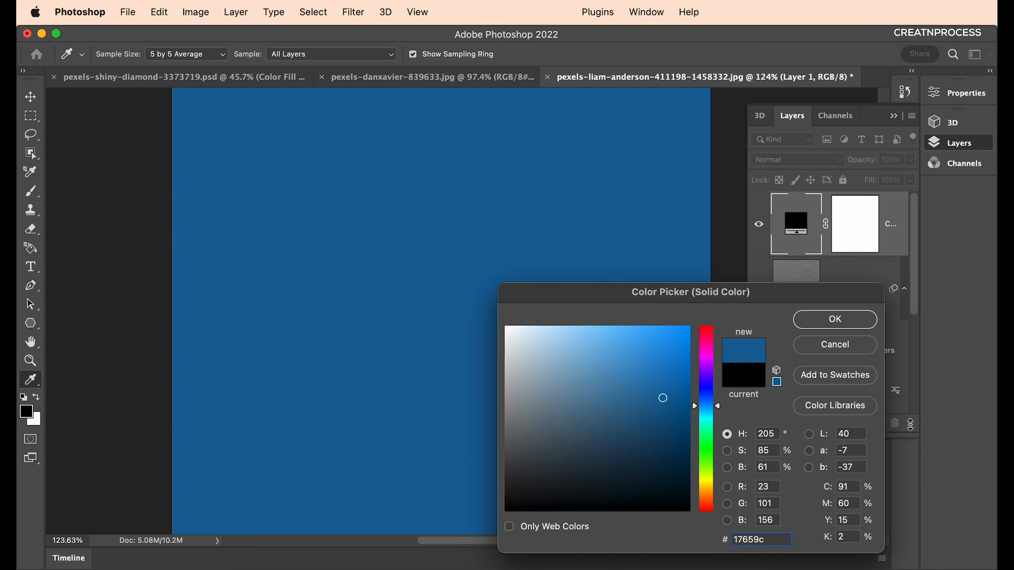
{"action": "left_click", "coordinate": [852, 326]}
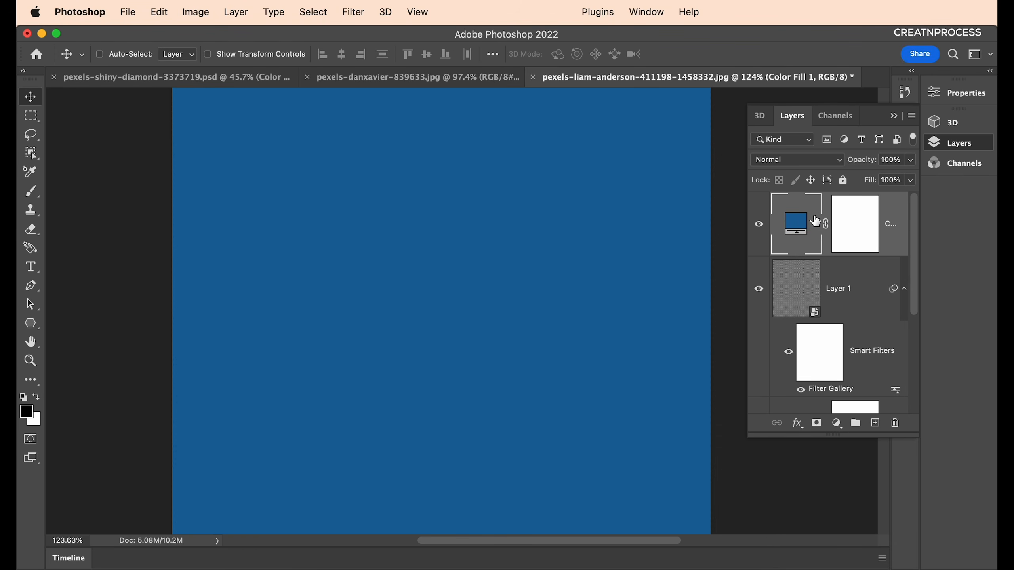
{"action": "left_click", "coordinate": [811, 167]}
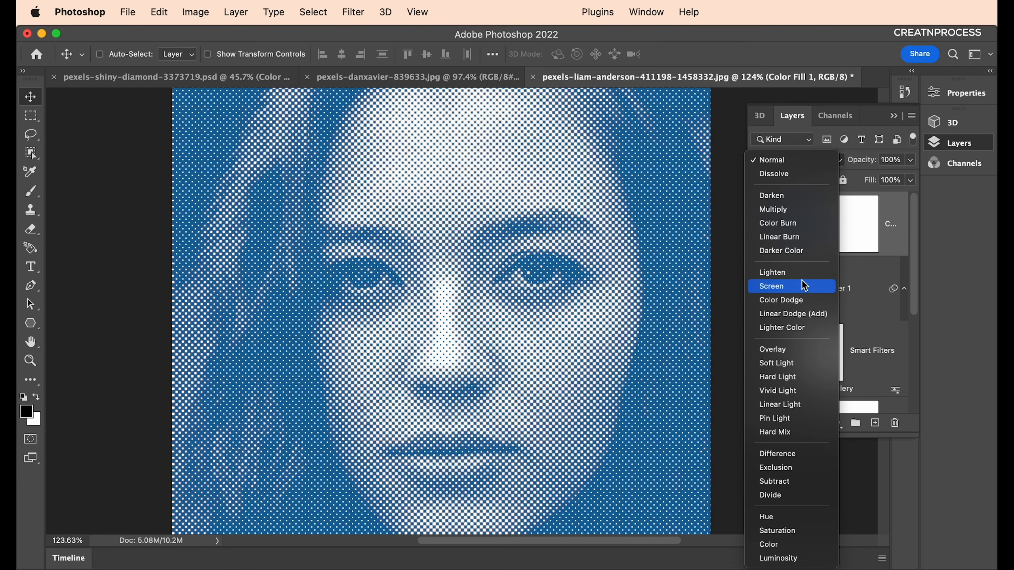
Set the Color Fill 1 layer's blend mode to Screen.
{"action": "left_click", "coordinate": [805, 289]}
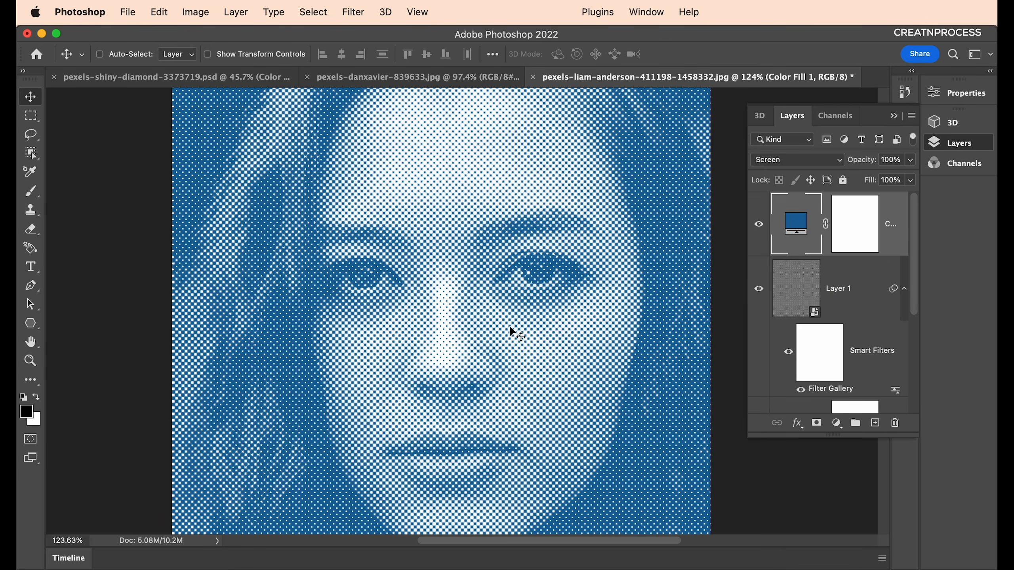
{"action": "scroll", "coordinate": [488, 325], "scroll_direction": "down", "scroll_amount": 3}
{"action": "scroll", "coordinate": [489, 329], "scroll_direction": "up", "scroll_amount": 1}
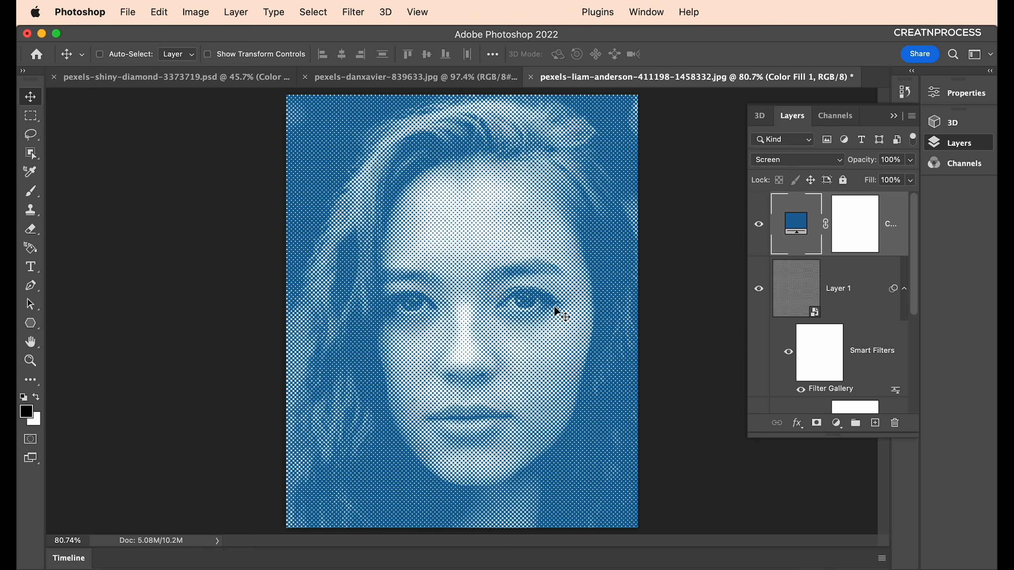
{"action": "scroll", "coordinate": [556, 308], "scroll_direction": "up", "scroll_amount": 2}
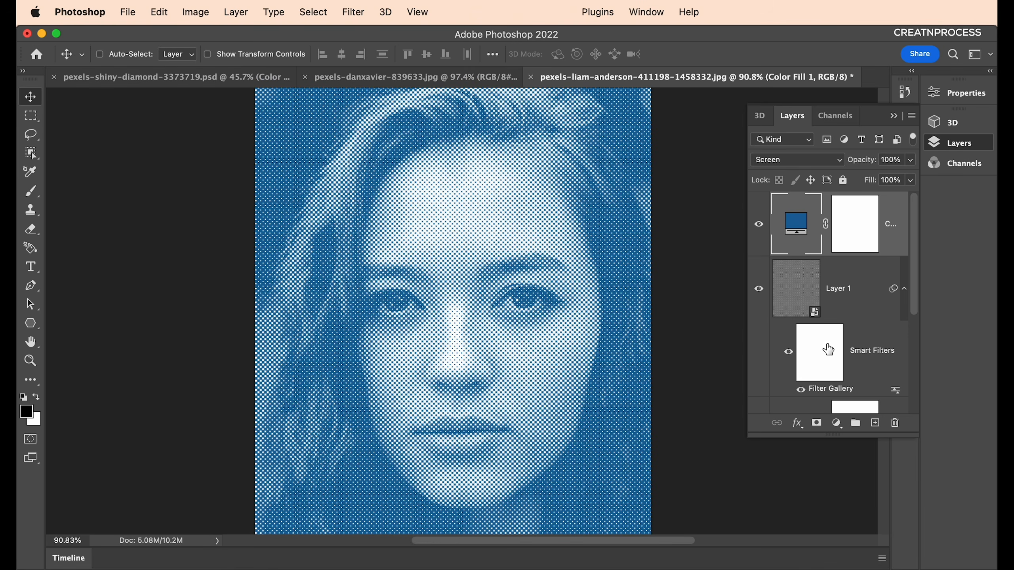
{"action": "left_click", "coordinate": [838, 423]}
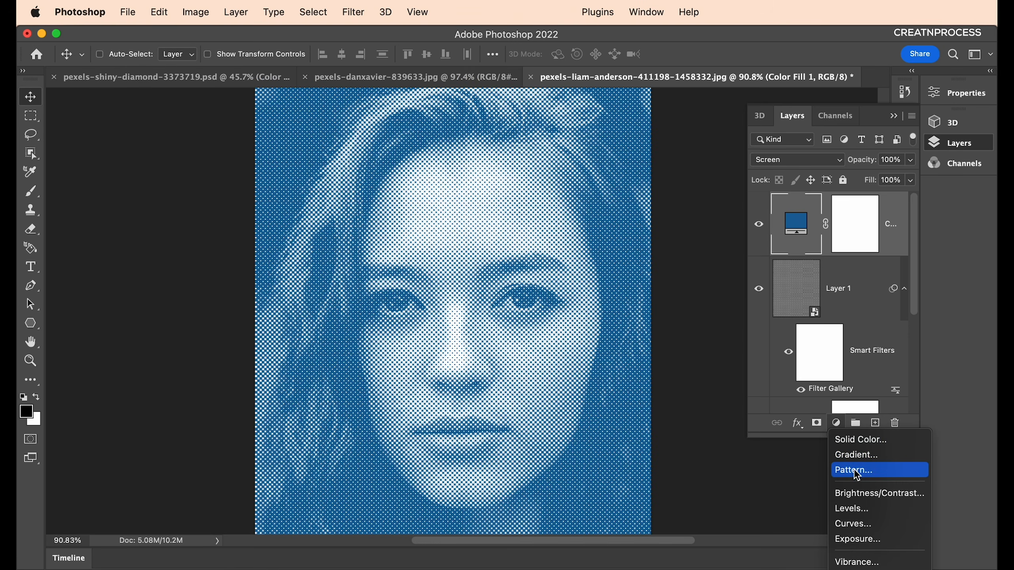
Re-pick a slightly different shade of blue for the Color Fill 1 layer.
{"action": "double_click", "coordinate": [797, 223]}
{"action": "left_click", "coordinate": [666, 401]}
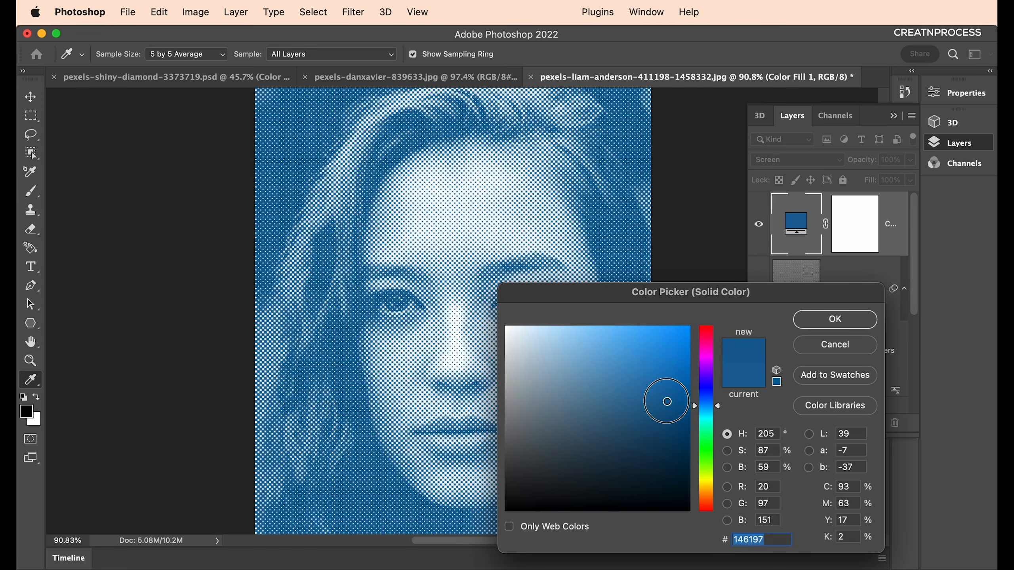
{"action": "mouse_move", "coordinate": [666, 401]}
{"action": "left_mouse_down"}
{"action": "mouse_move", "coordinate": [675, 410]}
{"action": "mouse_move", "coordinate": [664, 401]}
{"action": "mouse_move", "coordinate": [673, 411]}
{"action": "mouse_move", "coordinate": [684, 353]}
{"action": "mouse_move", "coordinate": [668, 393]}
{"action": "left_mouse_up"}
{"action": "left_click", "coordinate": [799, 326]}
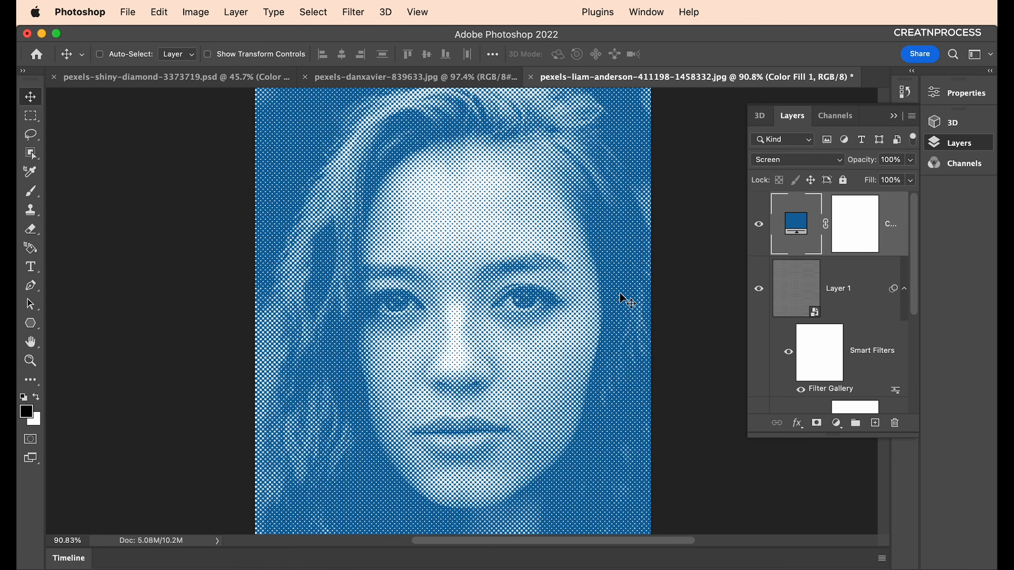
{"action": "scroll", "coordinate": [865, 301], "scroll_direction": "down", "scroll_amount": 5}
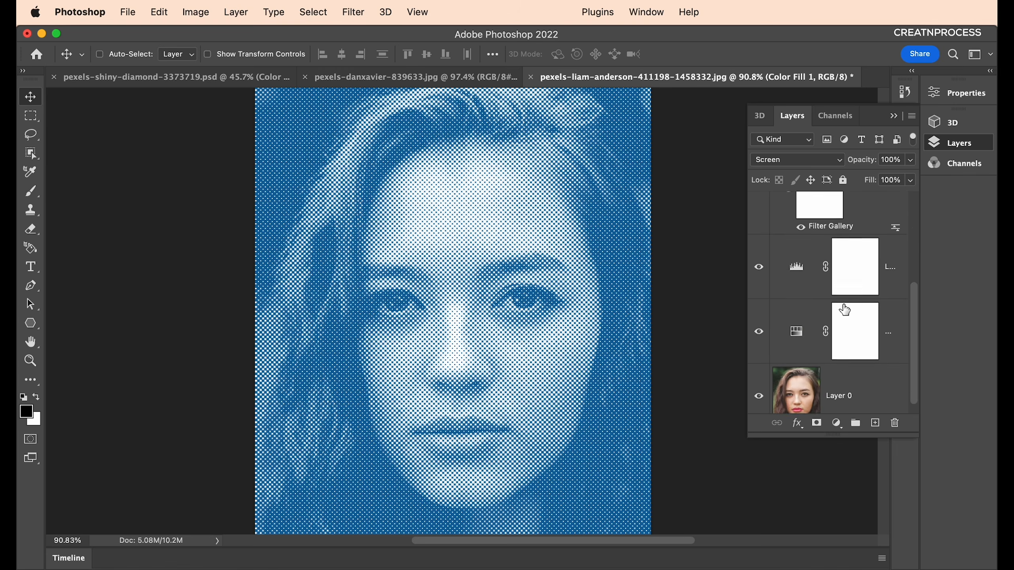
{"action": "scroll", "coordinate": [865, 301], "scroll_direction": "up", "scroll_amount": 4}
{"action": "scroll", "coordinate": [509, 344], "scroll_direction": "down", "scroll_amount": 3}
{"action": "scroll", "coordinate": [509, 344], "scroll_direction": "up", "scroll_amount": 5}
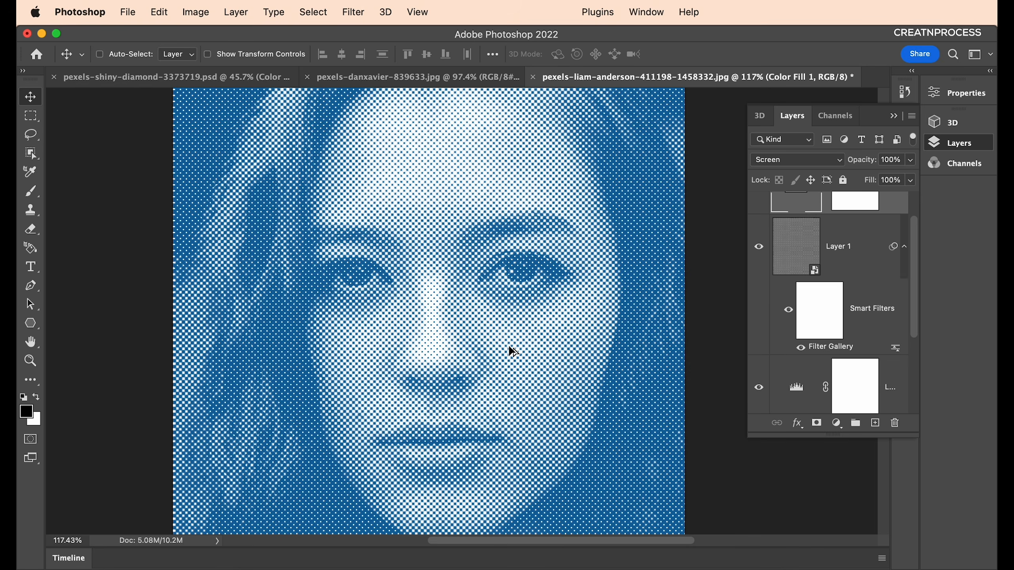
{"action": "scroll", "coordinate": [509, 344], "scroll_direction": "down", "scroll_amount": 1}
{"action": "scroll", "coordinate": [509, 344], "scroll_direction": "down", "scroll_amount": 1}
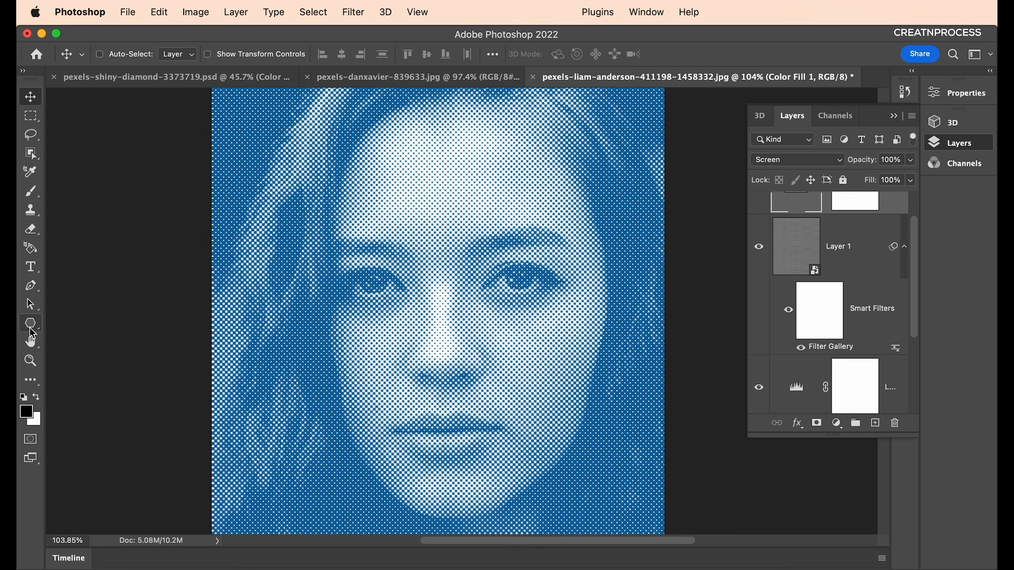
Draw a rectangle near the portrait's top-left and fill it with pure white.
{"action": "left_click", "coordinate": [42, 327]}
{"action": "left_click", "coordinate": [66, 322]}
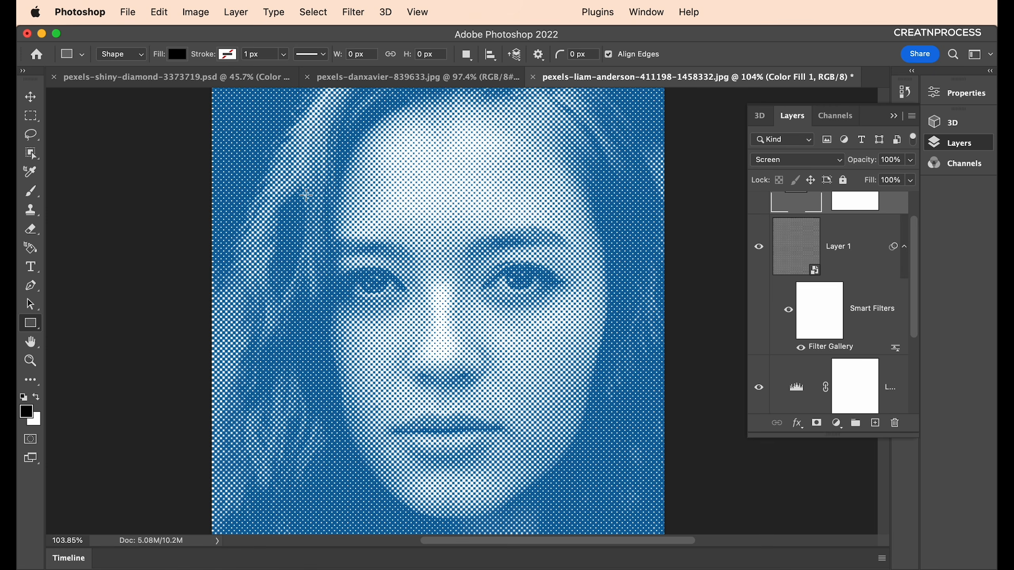
{"action": "scroll", "coordinate": [306, 195], "scroll_direction": "down", "scroll_amount": 3}
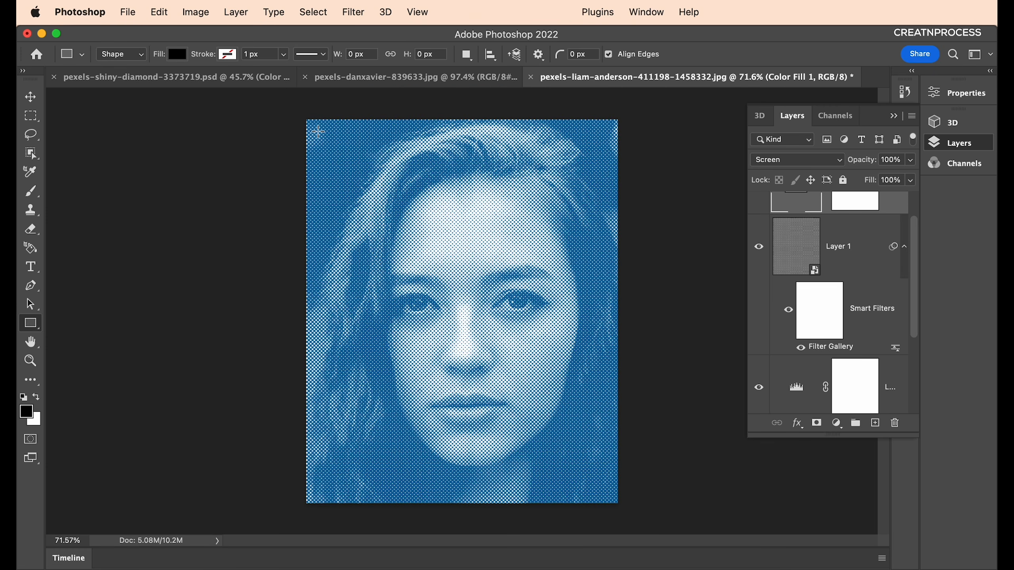
{"action": "left_click_drag", "start_coordinate": [333, 133], "coordinate": [450, 160]}
{"action": "left_click", "coordinate": [178, 54]}
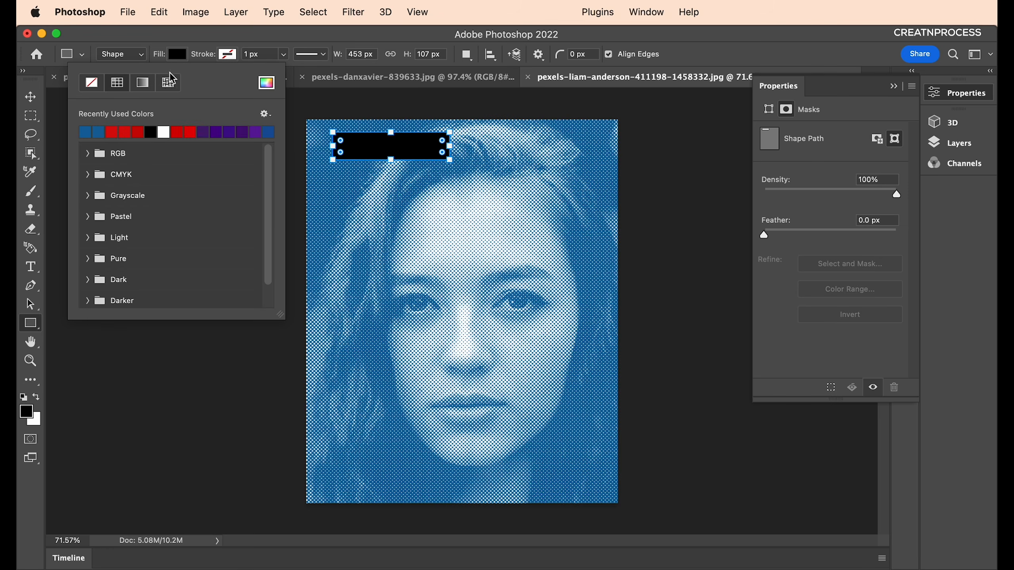
{"action": "left_click", "coordinate": [266, 83]}
{"action": "left_click_drag", "start_coordinate": [513, 335], "coordinate": [490, 321]}
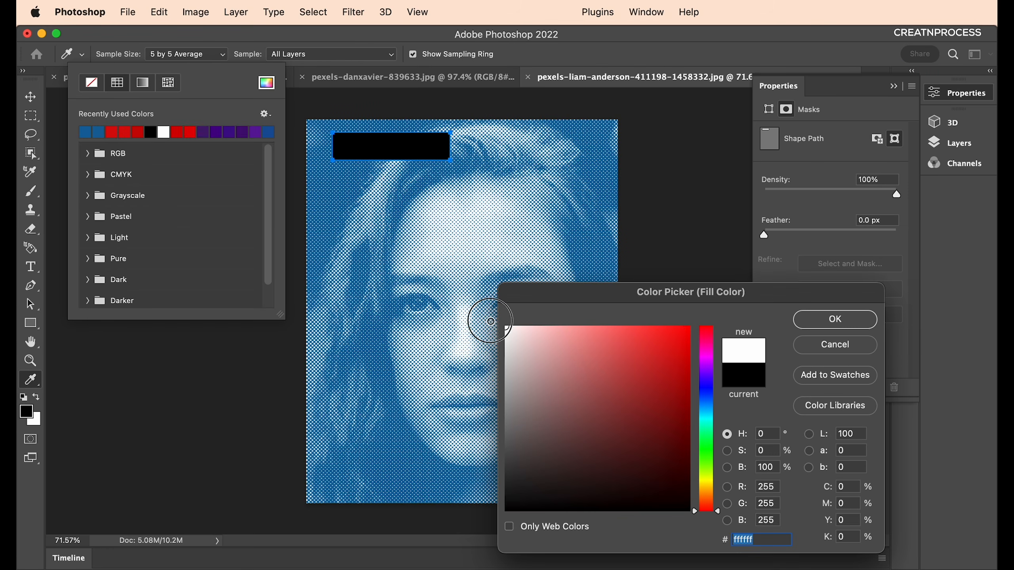
{"action": "left_click", "coordinate": [803, 320]}
Duplicate the white rectangle just below the original and stretch the copy taller.
{"action": "key", "text": "v"}
{"action": "left_click_drag", "start_coordinate": [395, 159], "coordinate": [395, 205]}
{"action": "key", "text": "super+t"}
{"action": "key", "text": "Return"}
{"action": "scroll", "coordinate": [386, 154], "scroll_direction": "up", "scroll_amount": 4}
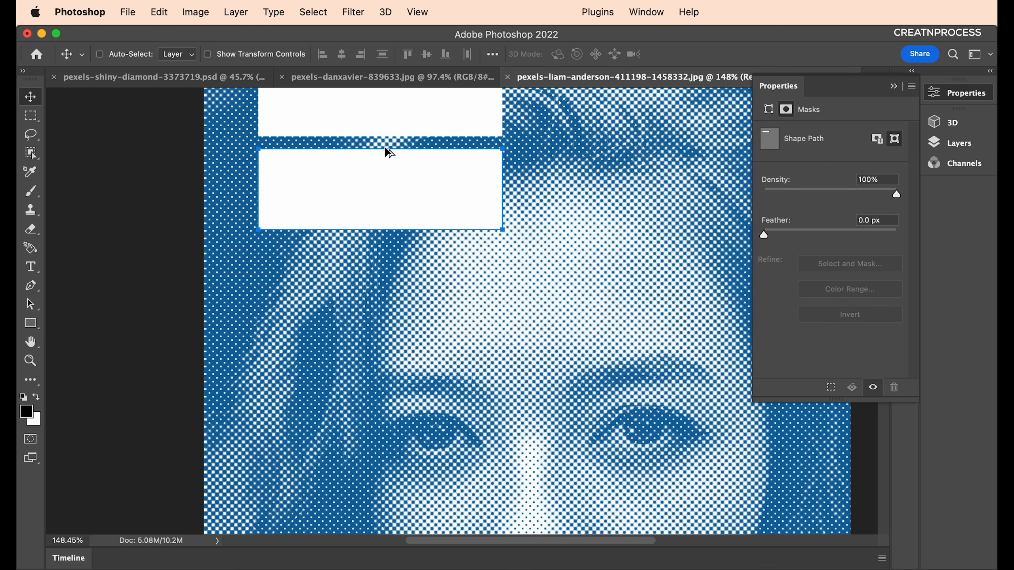
{"action": "left_click_drag", "start_coordinate": [414, 153], "coordinate": [375, 259]}
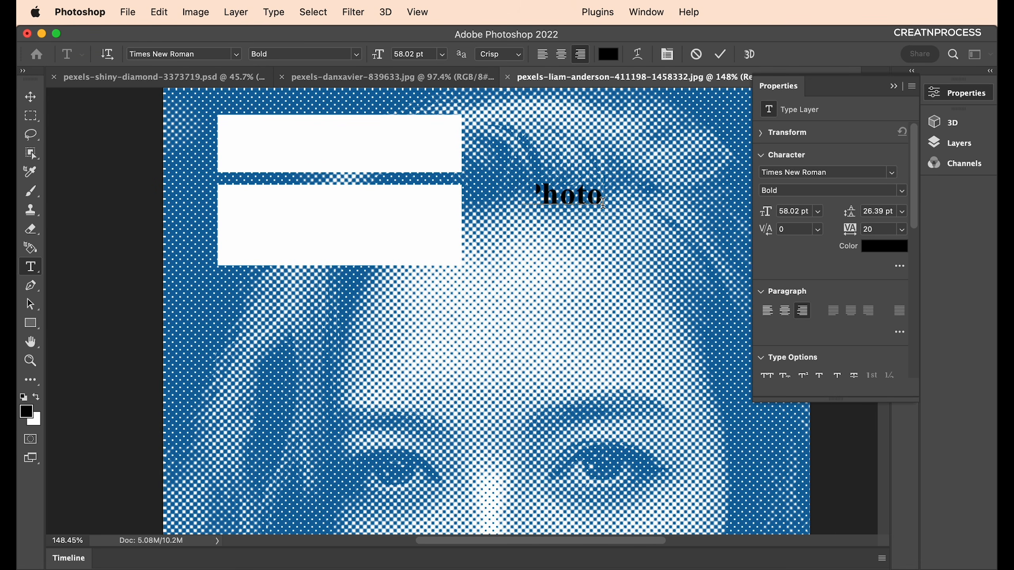
Type the 'Photoshop Filter Gallery' title and shrink it into the top white box.
{"action": "type", "text": "shop Fil"}
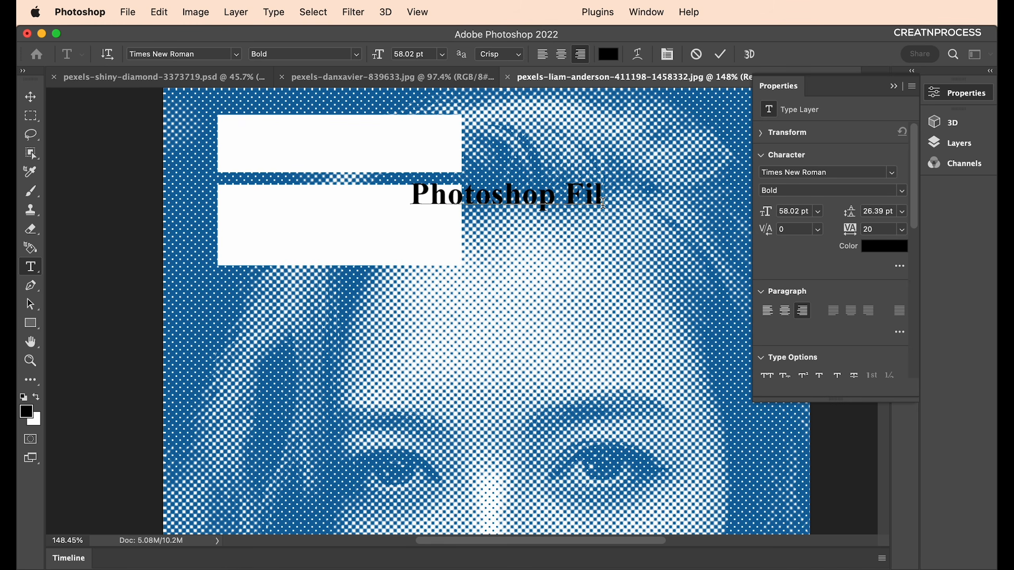
{"action": "type", "text": "ter Gallery"}
{"action": "key", "text": "super+Return"}
{"action": "key", "text": "v"}
{"action": "left_click_drag", "start_coordinate": [354, 202], "coordinate": [331, 154]}
{"action": "key", "text": "super+t"}
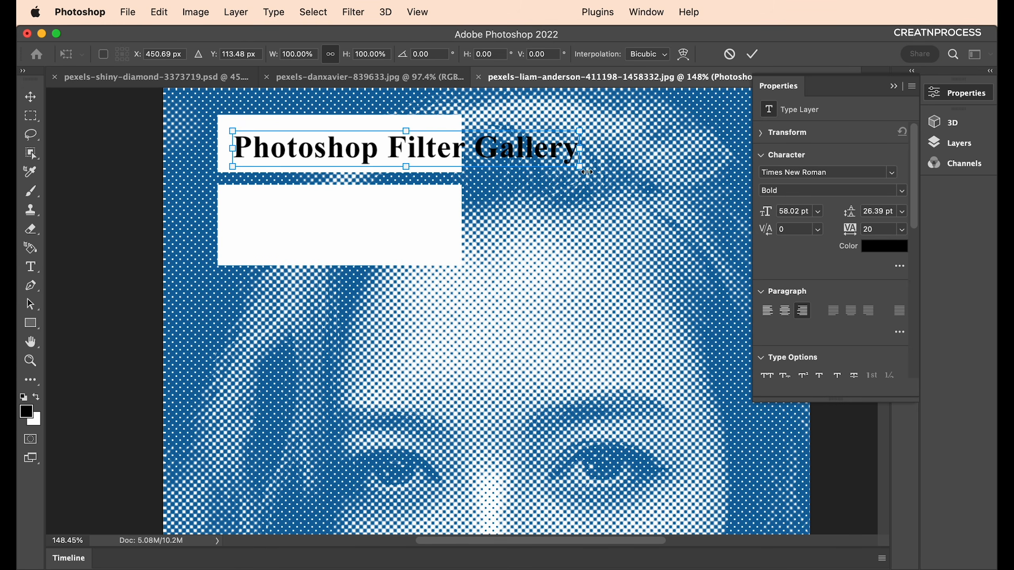
{"action": "left_click_drag", "start_coordinate": [581, 169], "coordinate": [512, 160]}
{"action": "left_click_drag", "start_coordinate": [512, 160], "coordinate": [452, 154]}
{"action": "left_click", "coordinate": [387, 200]}
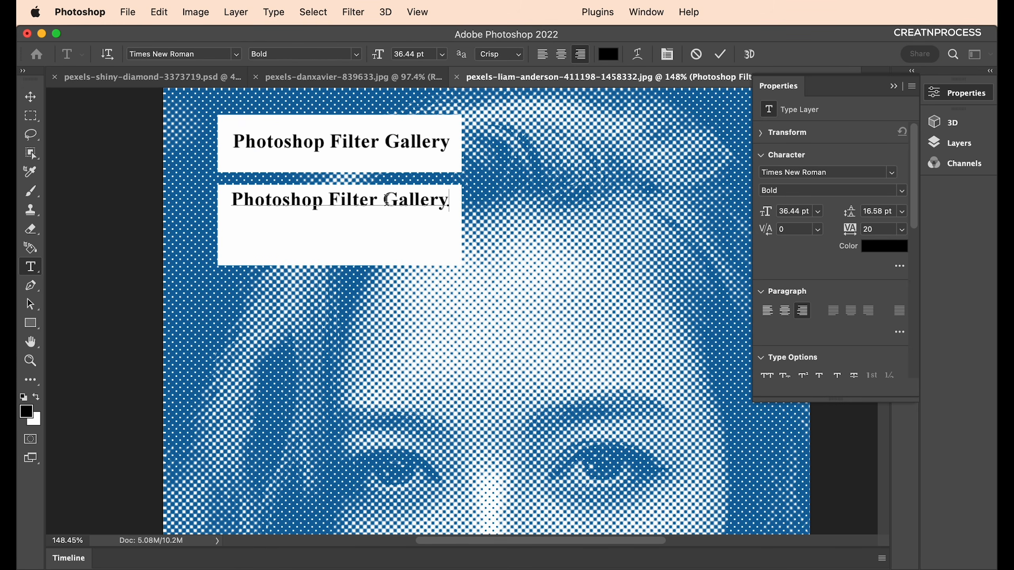
Change a copy's text to 'HAlftone Pattern' and enlarge it to about 55 pt.
{"action": "key", "text": "super+a"}
{"action": "type", "text": "HAlft"}
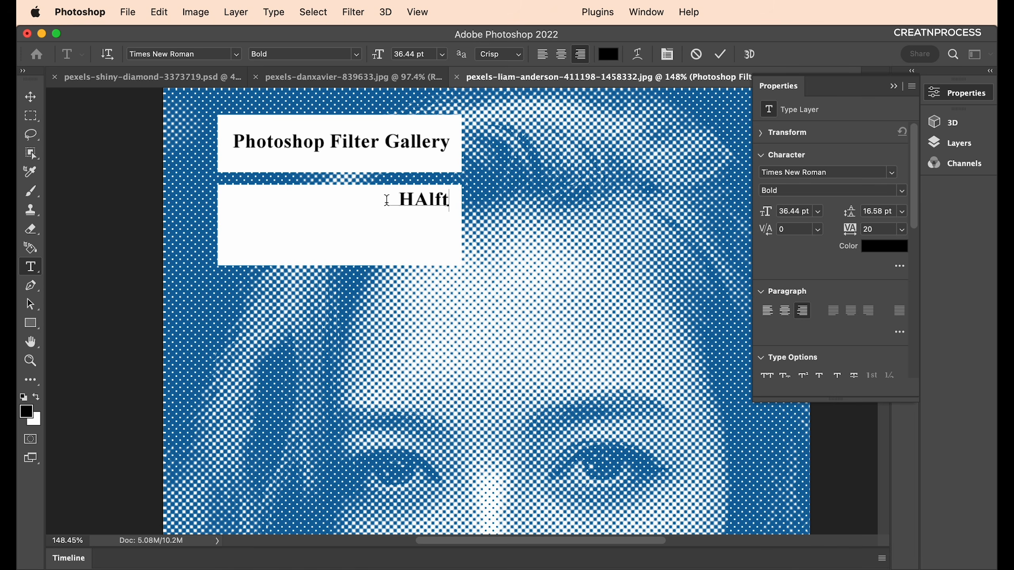
{"action": "type", "text": "one Pattern"}
{"action": "key", "text": "super+Return"}
{"action": "key", "text": "super+t"}
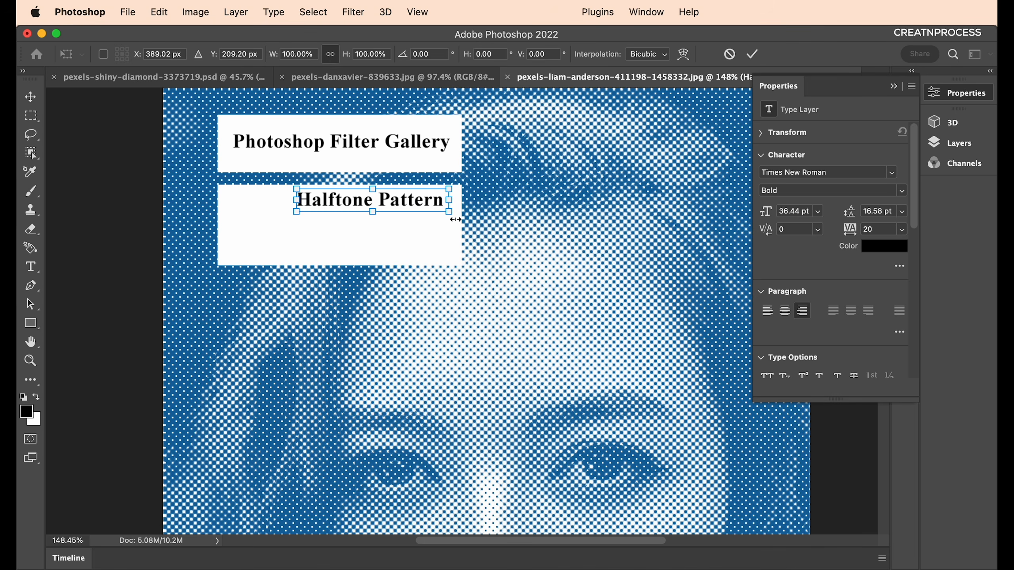
{"action": "left_click_drag", "start_coordinate": [455, 219], "coordinate": [358, 264]}
{"action": "key", "text": "Return"}
Add a small 'Photo effect Tutorial' line inside the lower white box.
{"action": "double_click", "coordinate": [357, 252]}
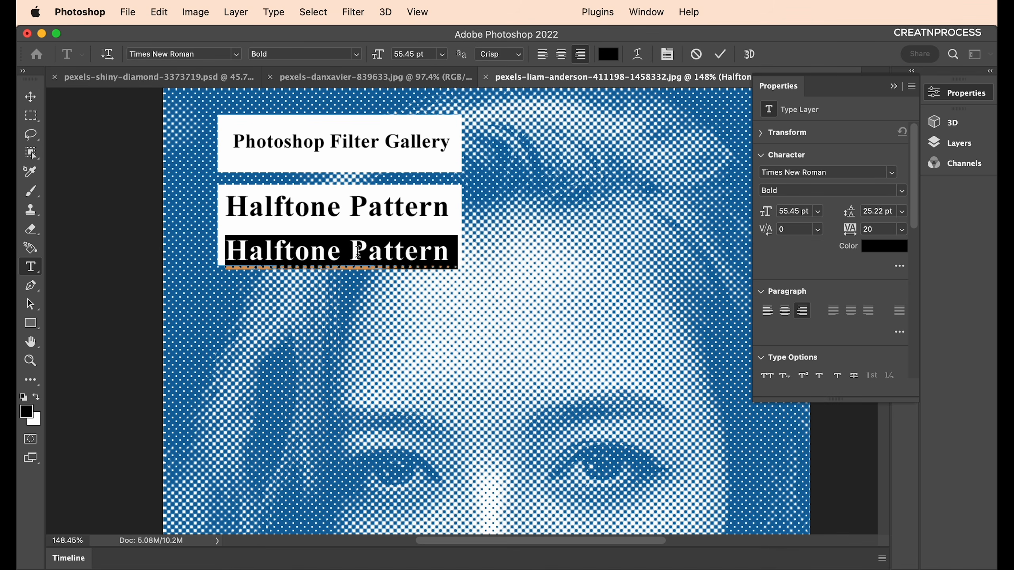
{"action": "type", "text": "Photo effect"}
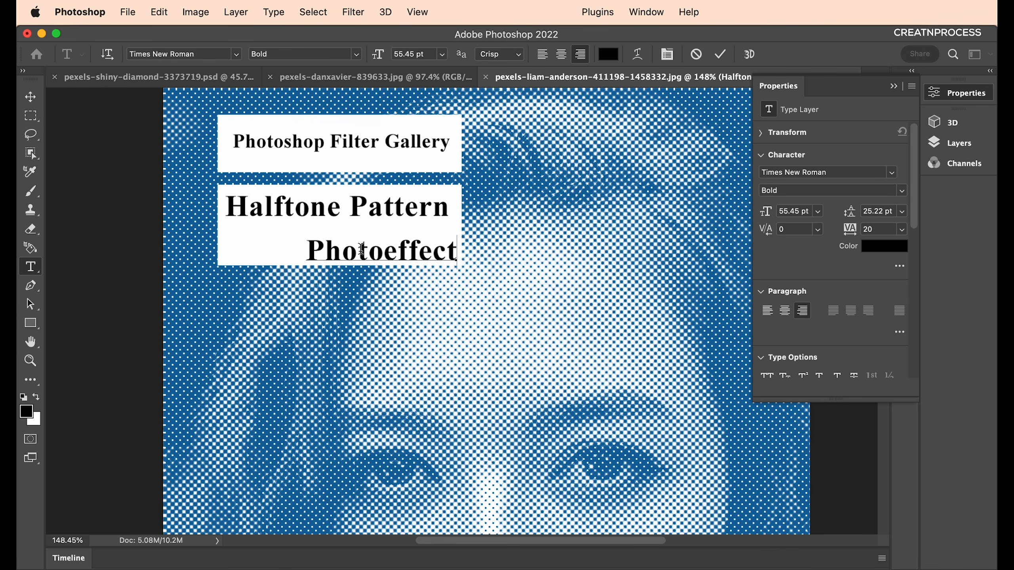
{"action": "type", "text": " Tutorial"}
{"action": "key", "text": "super+Return"}
{"action": "key", "text": "super+t"}
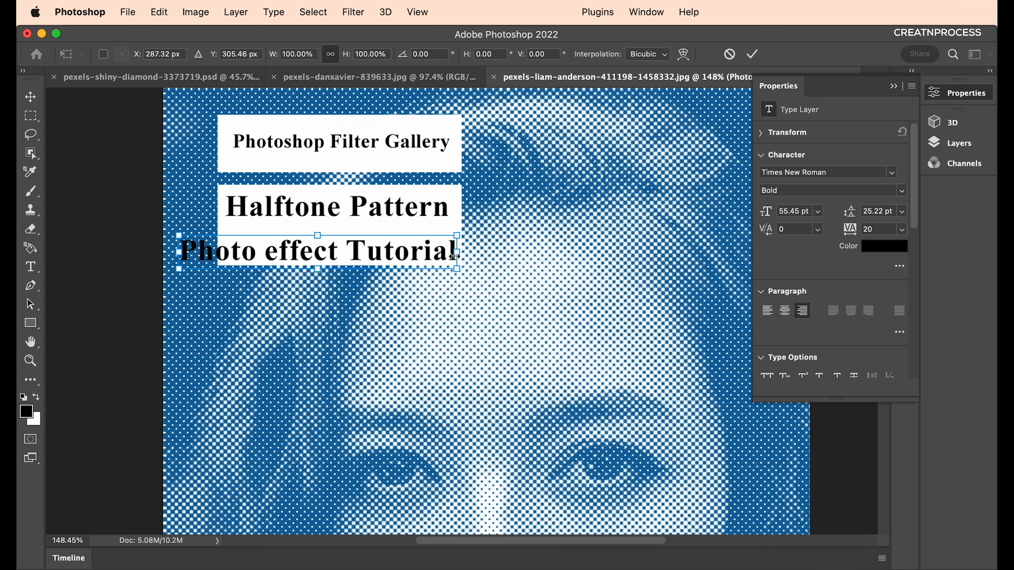
{"action": "left_click_drag", "start_coordinate": [456, 256], "coordinate": [315, 253]}
{"action": "key", "text": "Return"}
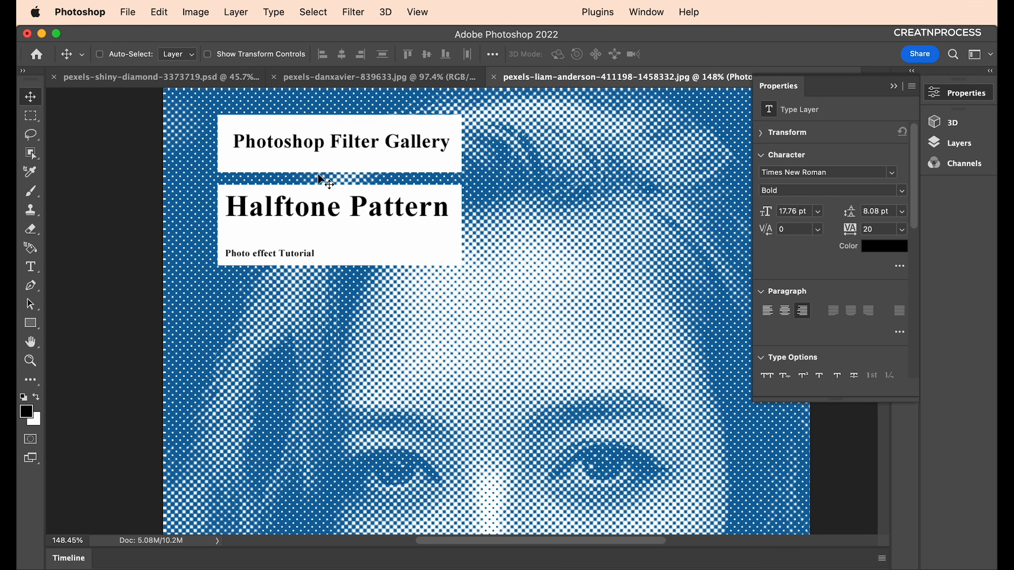
{"action": "double_click", "coordinate": [307, 141]}
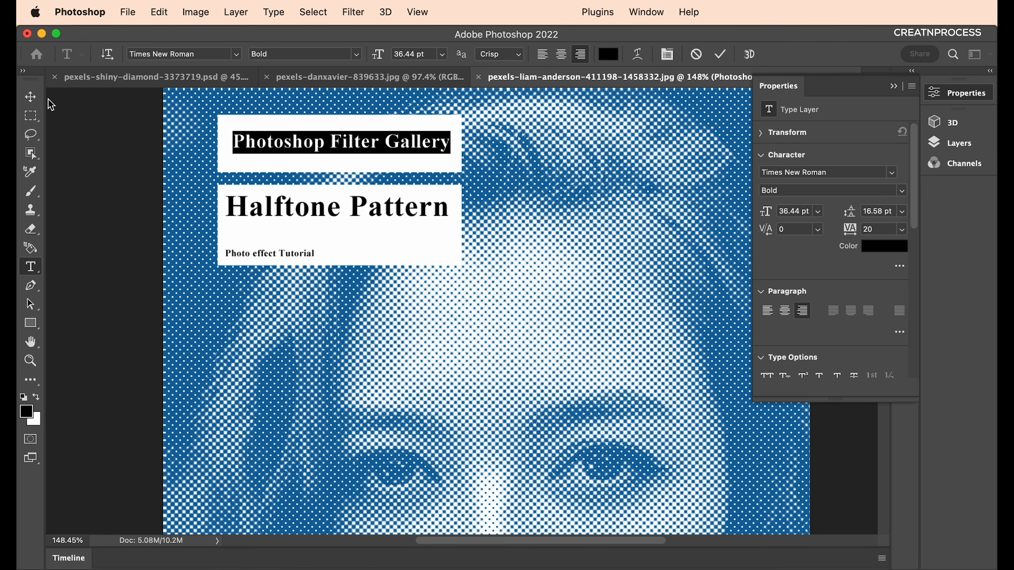
Set the title's font to Avenir Black and shrink it slightly to about 95%.
{"action": "left_click", "coordinate": [33, 99]}
{"action": "key", "text": "t"}
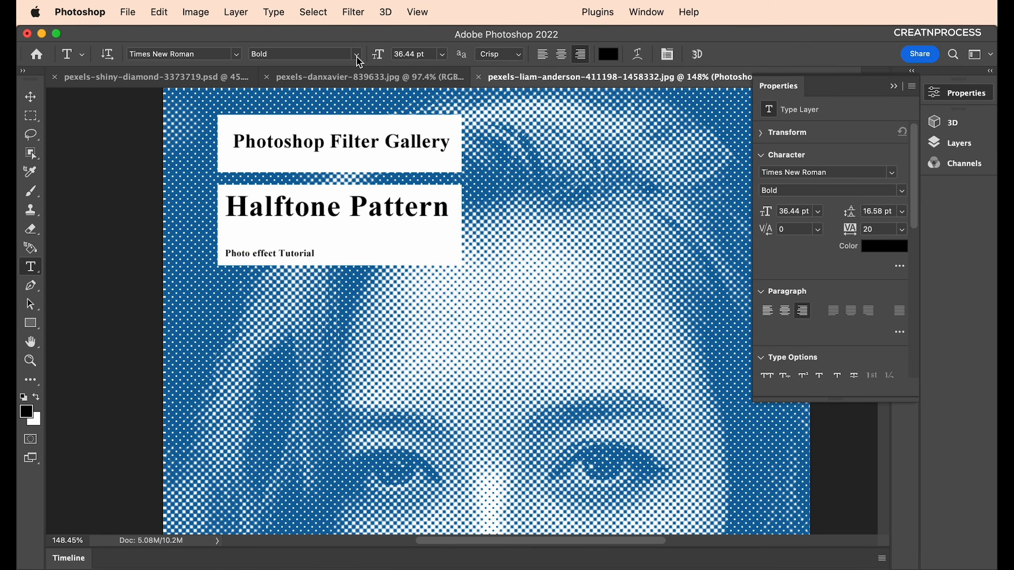
{"action": "left_click", "coordinate": [215, 55]}
{"action": "type", "text": "avenir"}
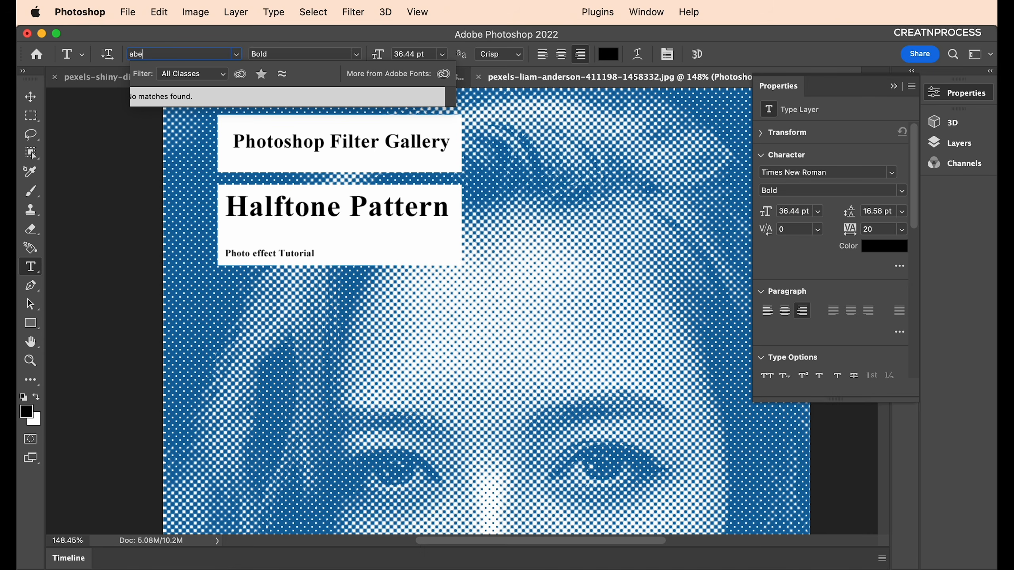
{"action": "left_click", "coordinate": [232, 177]}
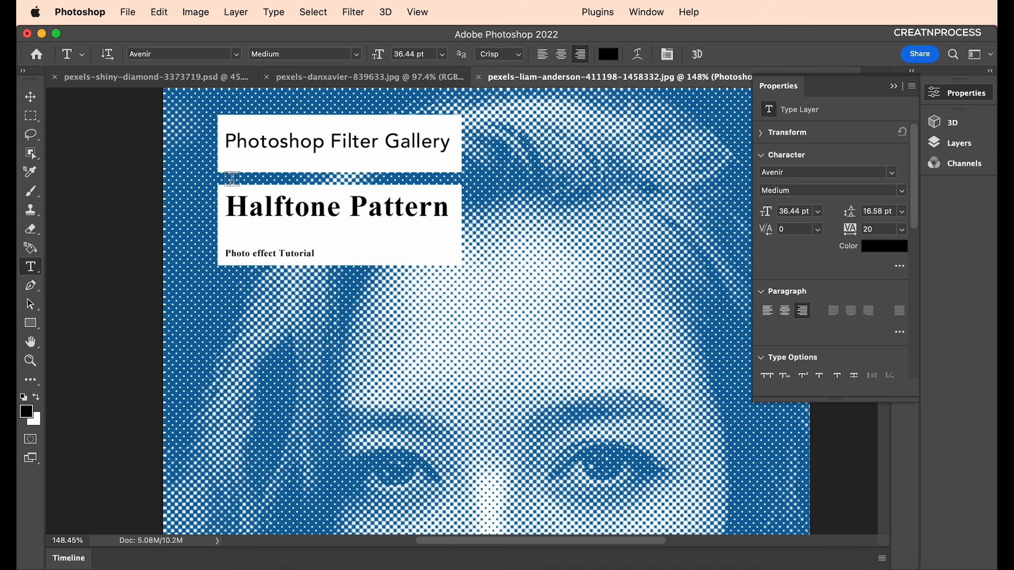
{"action": "left_click", "coordinate": [361, 59]}
{"action": "left_click", "coordinate": [332, 134]}
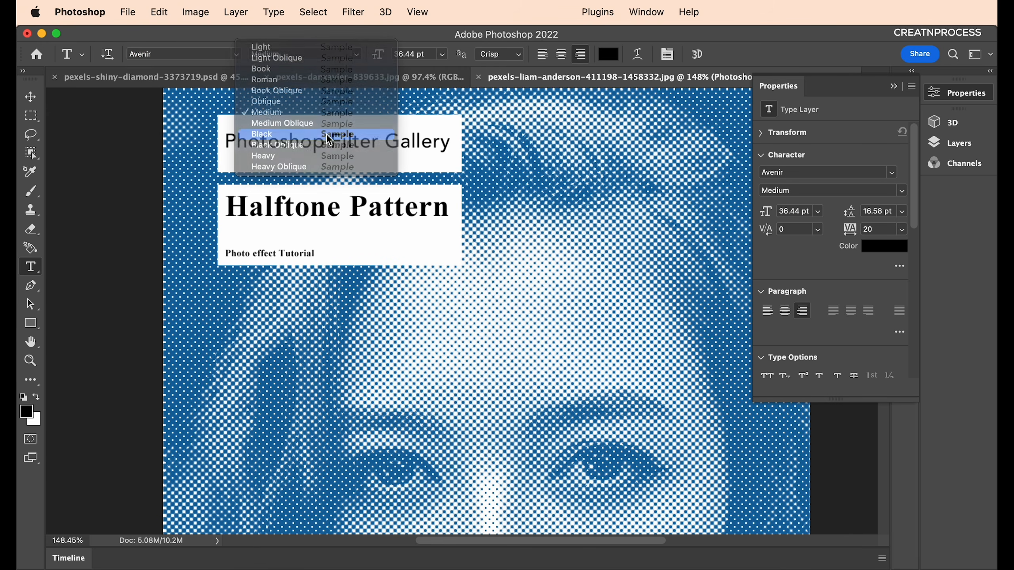
{"action": "left_click", "coordinate": [30, 98]}
{"action": "key", "text": "super+t"}
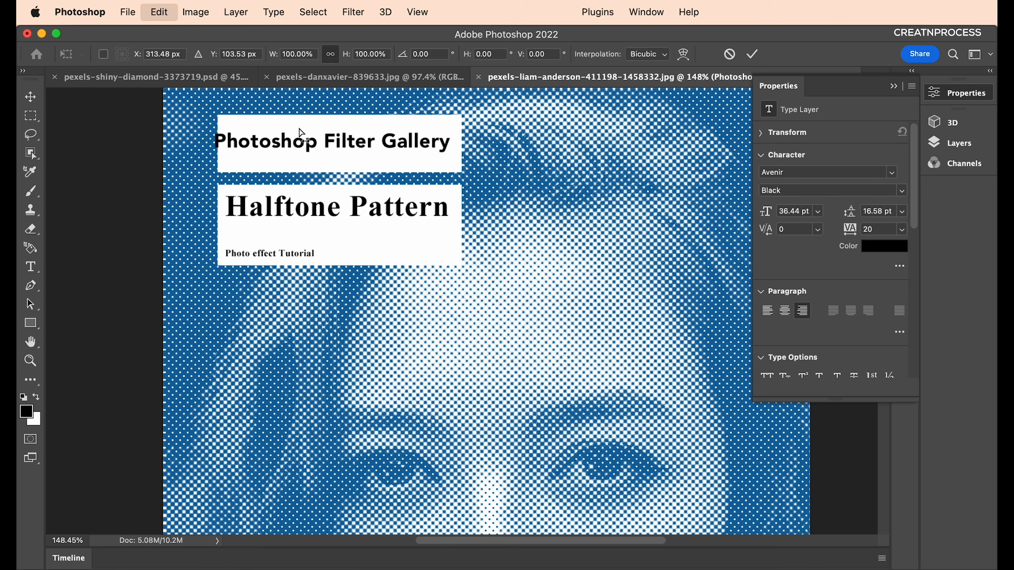
{"action": "left_click_drag", "start_coordinate": [225, 145], "coordinate": [282, 146]}
{"action": "left_click", "coordinate": [325, 218]}
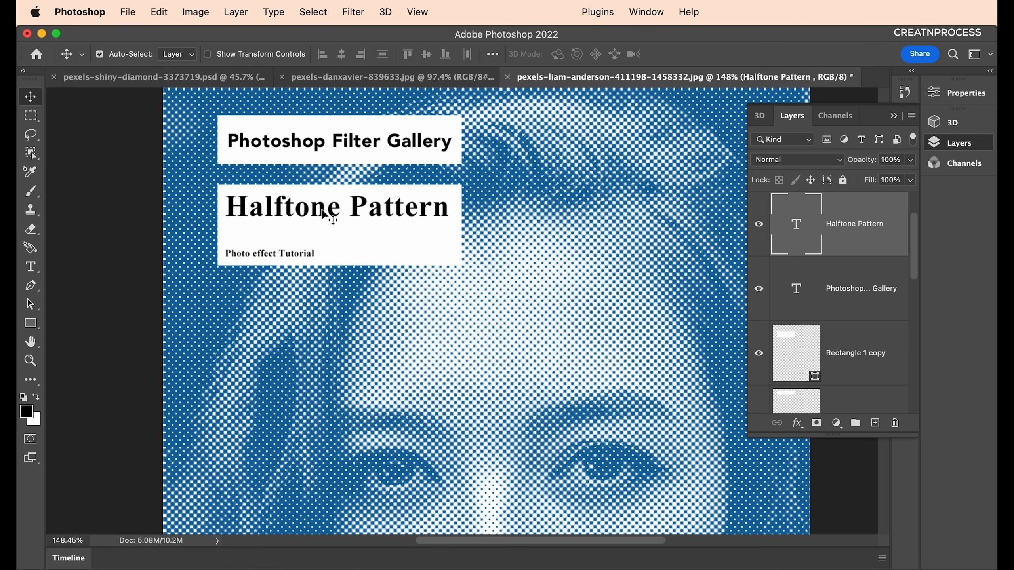
Set the Halftone Pattern heading to Avenir Black and shift it slightly right.
{"action": "key", "text": "t"}
{"action": "left_click", "coordinate": [180, 54]}
{"action": "type", "text": "ave"}
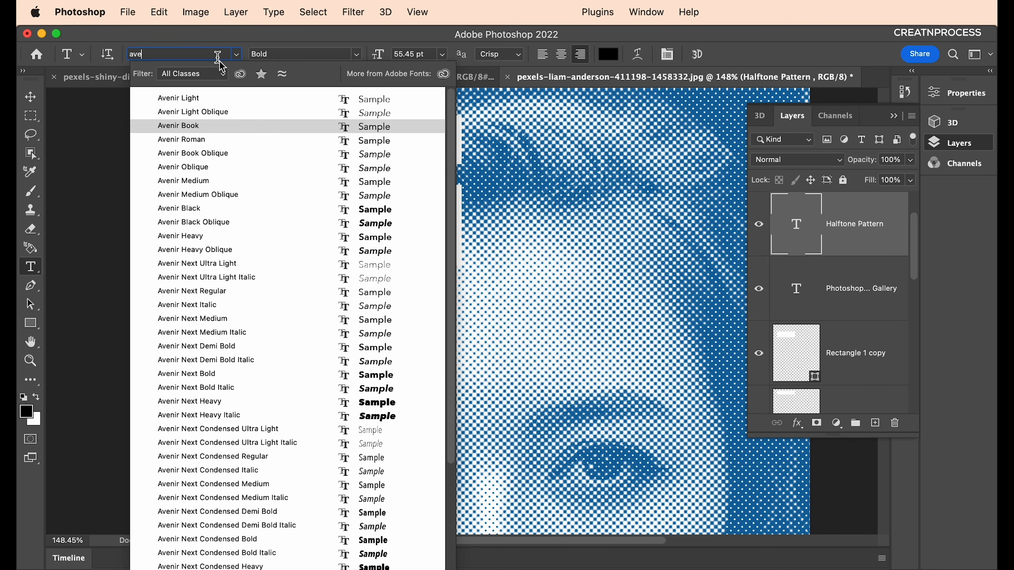
{"action": "left_click", "coordinate": [256, 140]}
{"action": "left_click", "coordinate": [357, 58]}
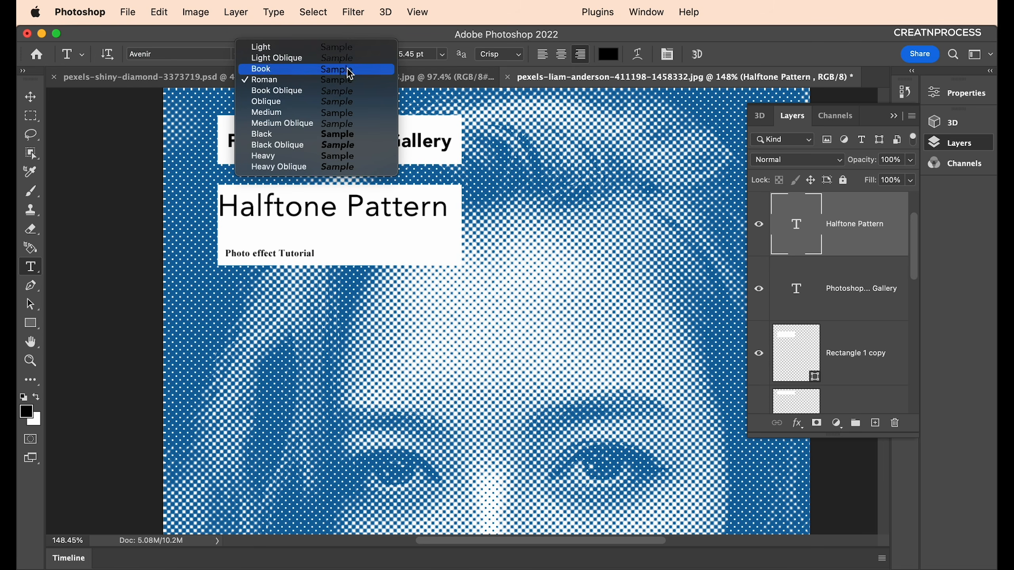
{"action": "left_click", "coordinate": [349, 129]}
{"action": "key", "text": "v"}
{"action": "left_click_drag", "start_coordinate": [377, 228], "coordinate": [393, 231]}
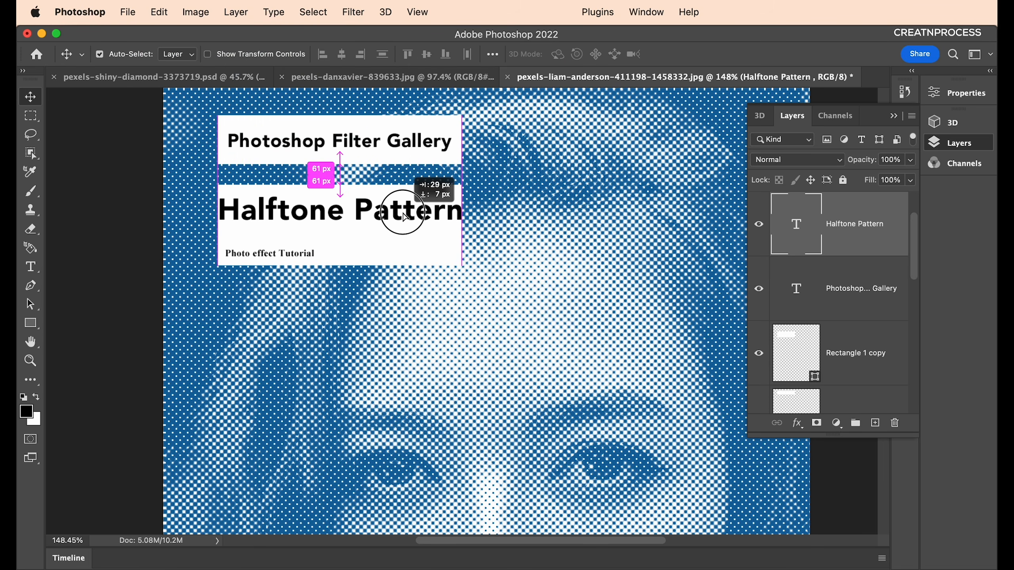
Duplicate the Filter Gallery banner down toward the bottom of the image.
{"action": "key", "text": "ctrl+t"}
{"action": "left_click", "coordinate": [473, 195]}
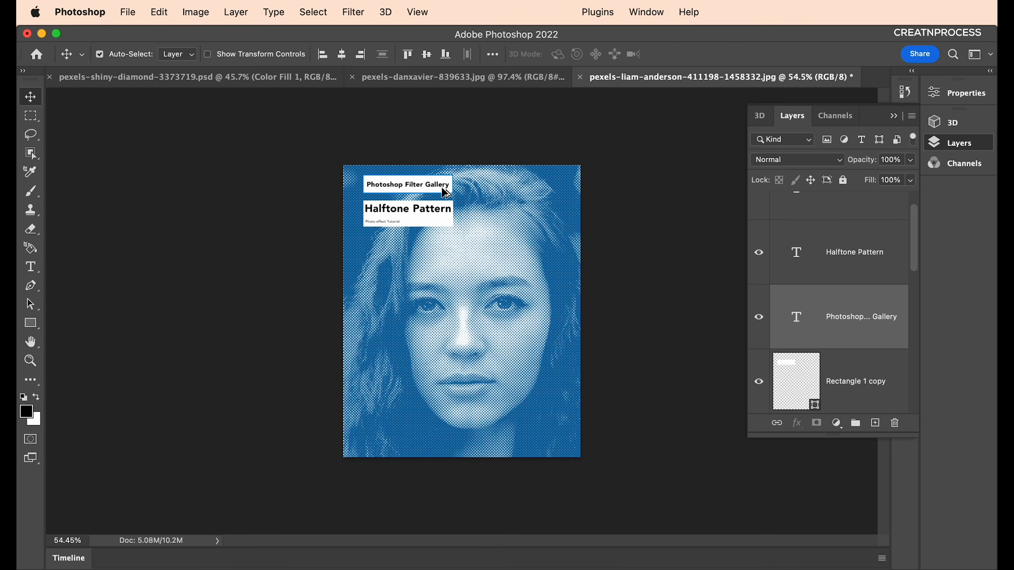
{"action": "left_click_drag", "start_coordinate": [442, 189], "coordinate": [431, 444]}
Change the banner copy's text to 'Dotted' and give its box a lighter blue fill.
{"action": "scroll", "coordinate": [430, 444], "scroll_direction": "up", "scroll_amount": 5}
{"action": "scroll", "coordinate": [435, 449], "scroll_direction": "down", "scroll_amount": 10}
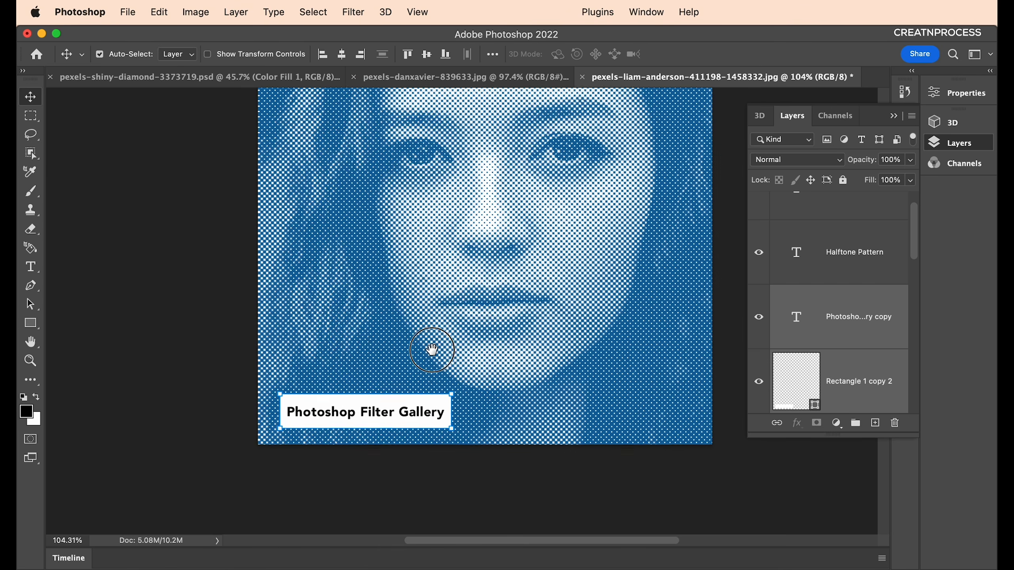
{"action": "double_click", "coordinate": [413, 337]}
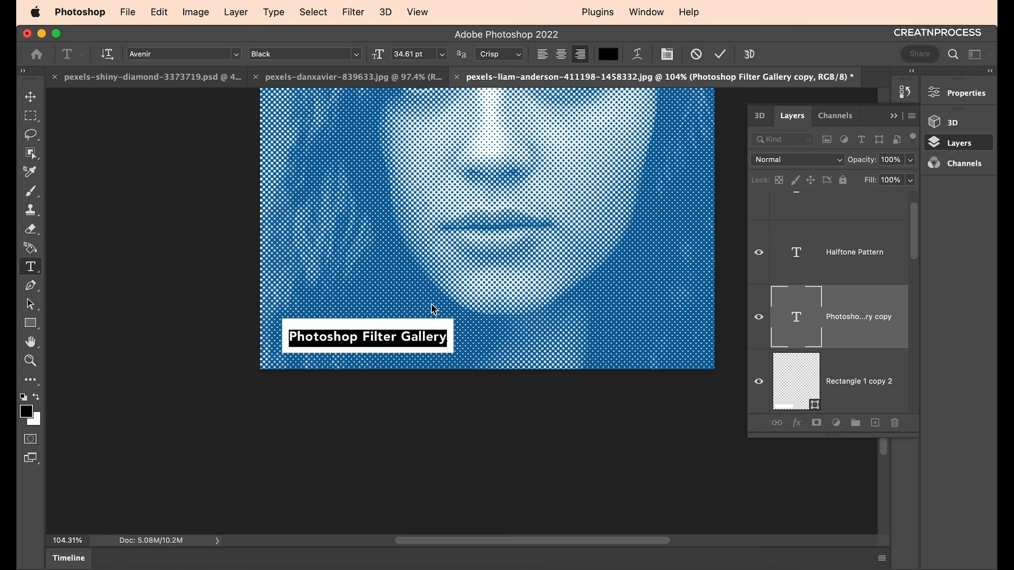
{"action": "type", "text": "Dotted"}
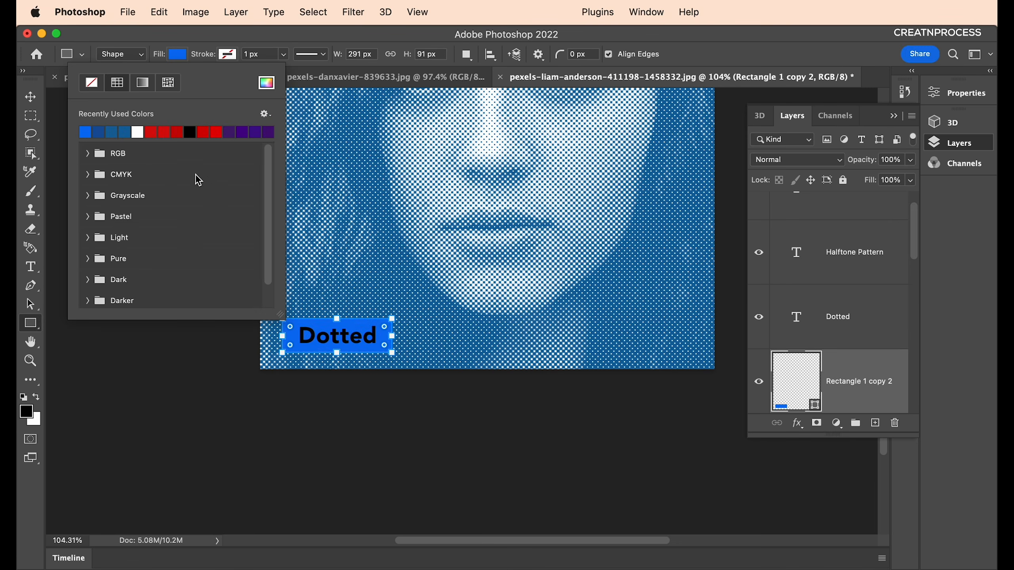
{"action": "left_click", "coordinate": [267, 83]}
{"action": "left_click_drag", "start_coordinate": [663, 395], "coordinate": [637, 338]}
{"action": "left_click", "coordinate": [835, 319]}
Make the 'Dotted' text white.
{"action": "key", "text": "v"}
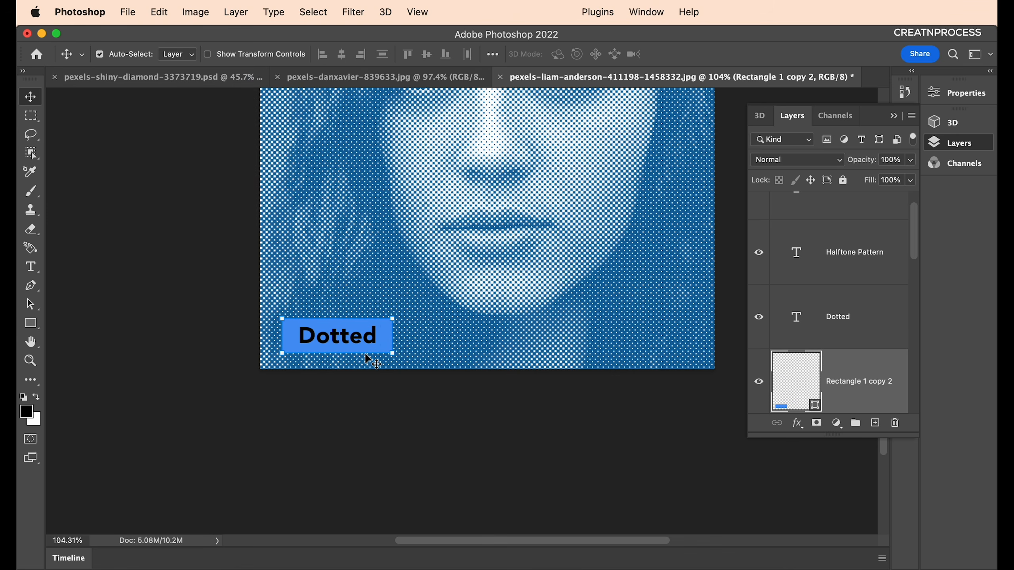
{"action": "left_click", "coordinate": [362, 342]}
{"action": "key", "text": "t"}
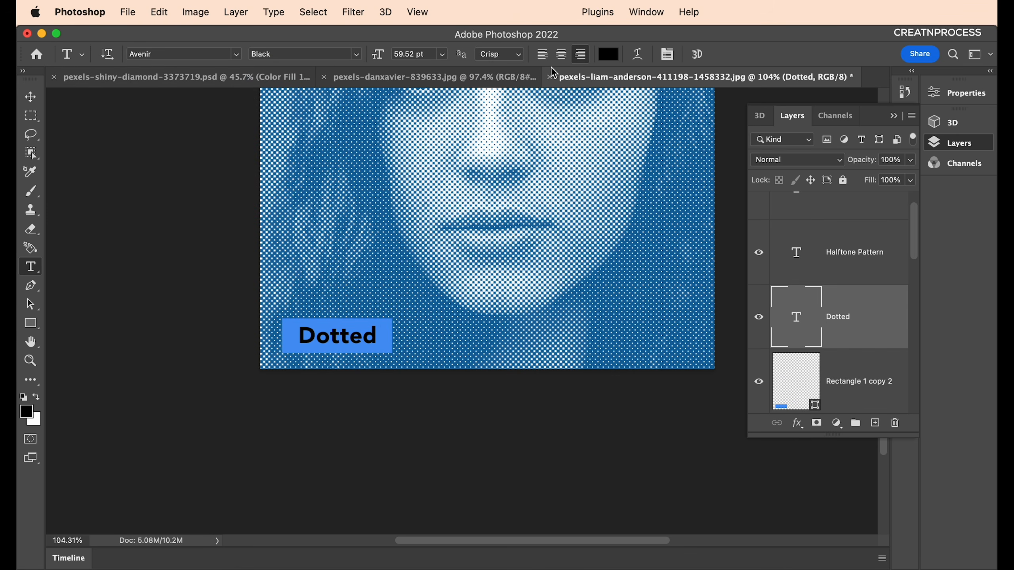
{"action": "left_click", "coordinate": [617, 62]}
{"action": "left_click_drag", "start_coordinate": [573, 378], "coordinate": [498, 305]}
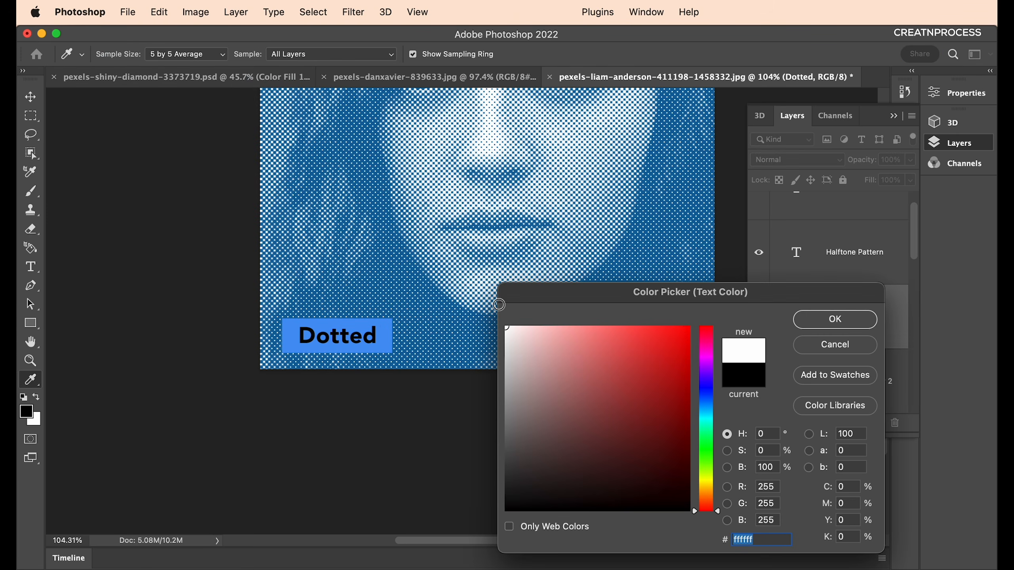
{"action": "left_click", "coordinate": [858, 322]}
{"action": "scroll", "coordinate": [399, 328], "scroll_direction": "down", "scroll_amount": 5}
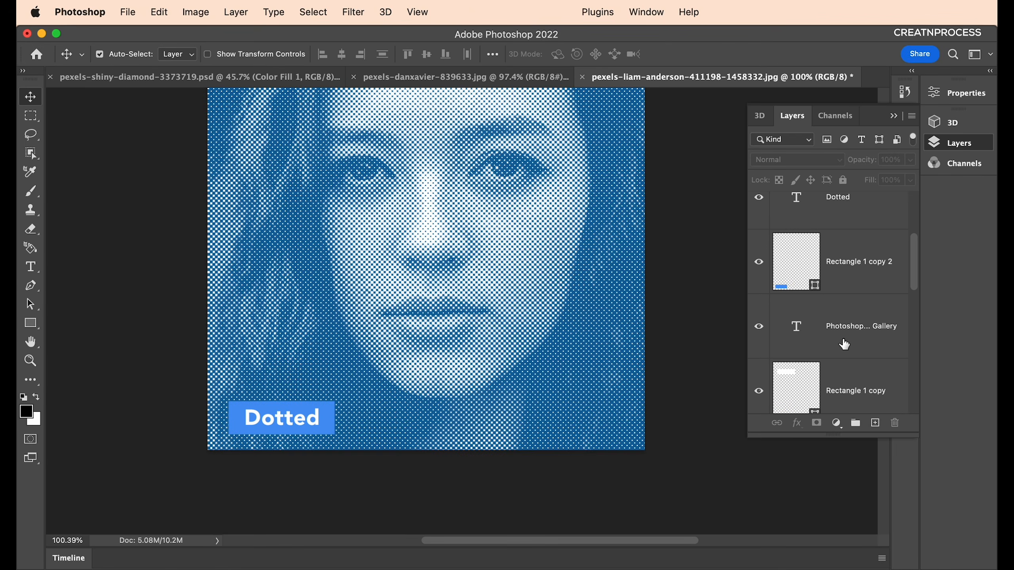
{"action": "scroll", "coordinate": [844, 342], "scroll_direction": "down", "scroll_amount": 2}
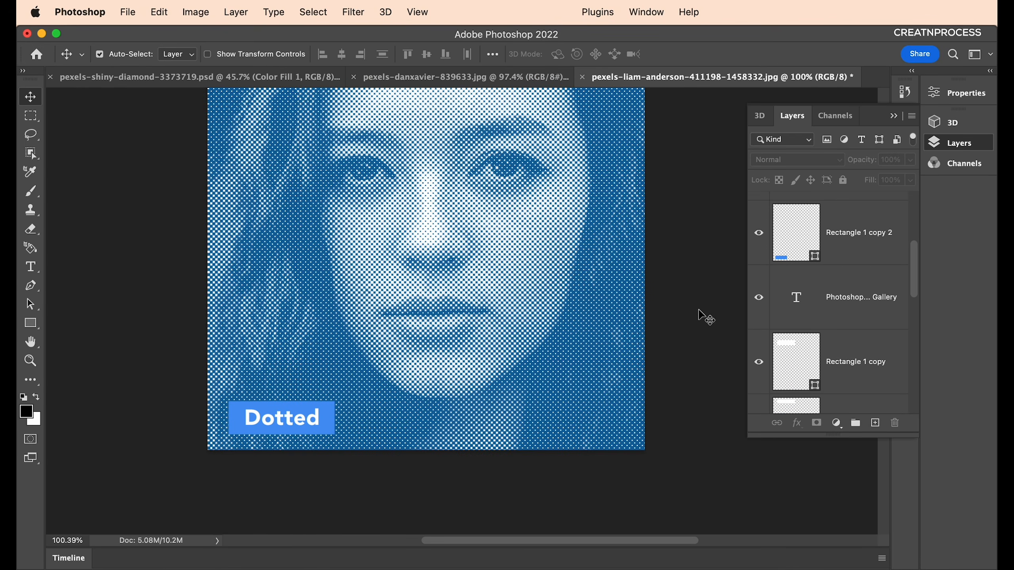
{"action": "scroll", "coordinate": [643, 306], "scroll_direction": "up", "scroll_amount": 3}
{"action": "scroll", "coordinate": [821, 325], "scroll_direction": "up", "scroll_amount": 2}
{"action": "scroll", "coordinate": [822, 328], "scroll_direction": "up", "scroll_amount": 1}
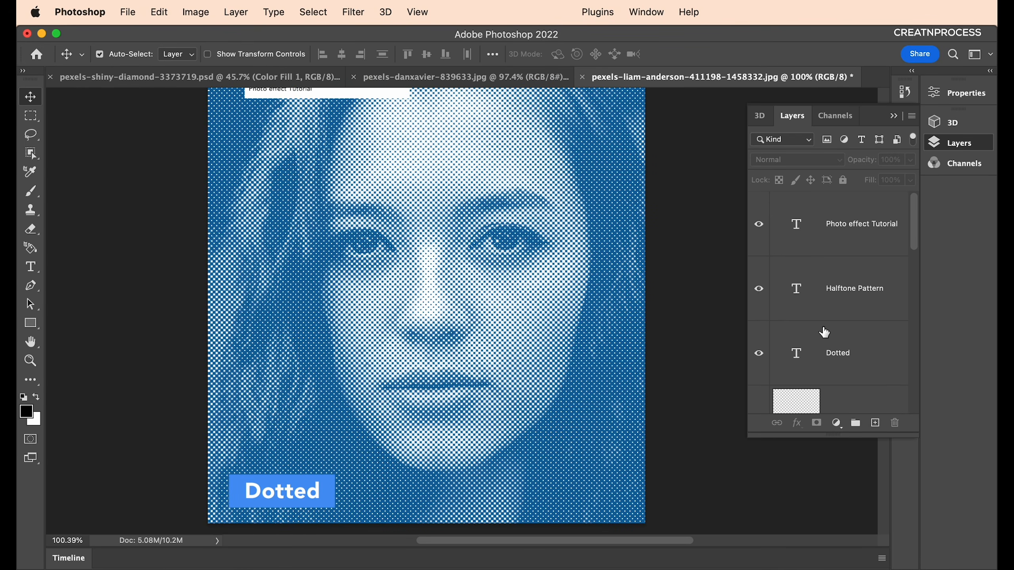
{"action": "scroll", "coordinate": [882, 373], "scroll_direction": "down", "scroll_amount": 8}
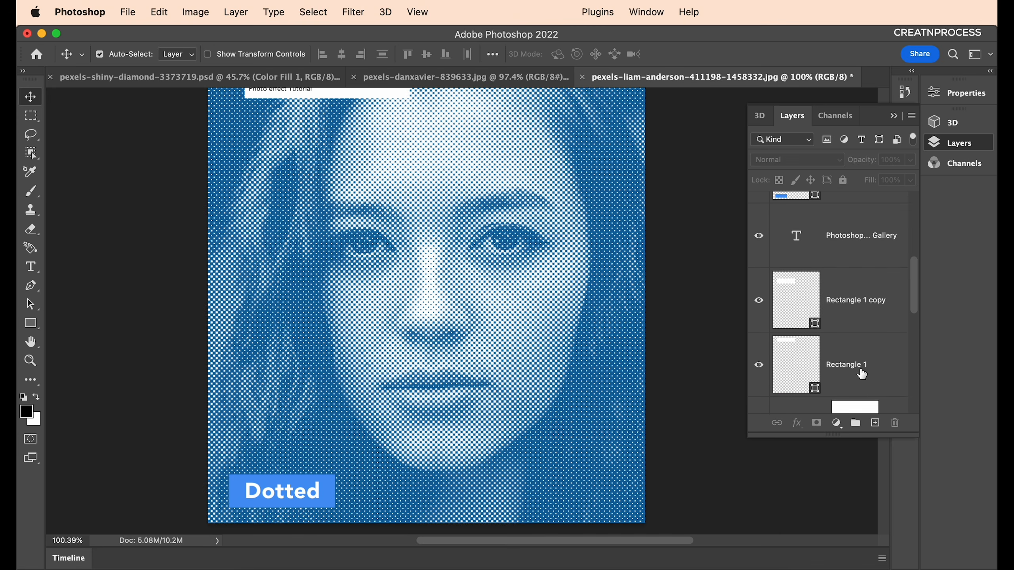
{"action": "scroll", "coordinate": [861, 373], "scroll_direction": "down", "scroll_amount": 2}
{"action": "left_click", "coordinate": [839, 320]}
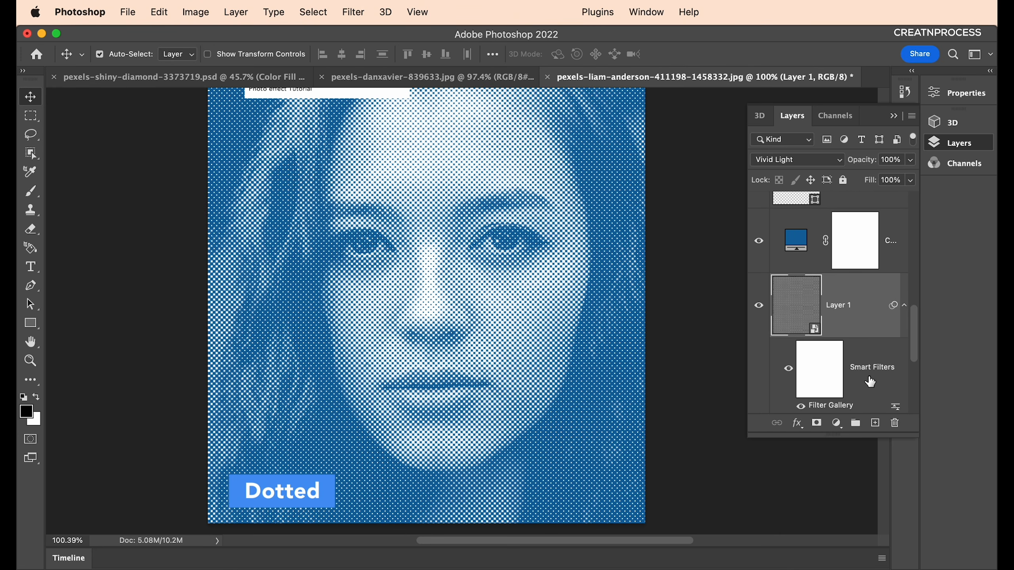
{"action": "scroll", "coordinate": [869, 379], "scroll_direction": "down", "scroll_amount": 1}
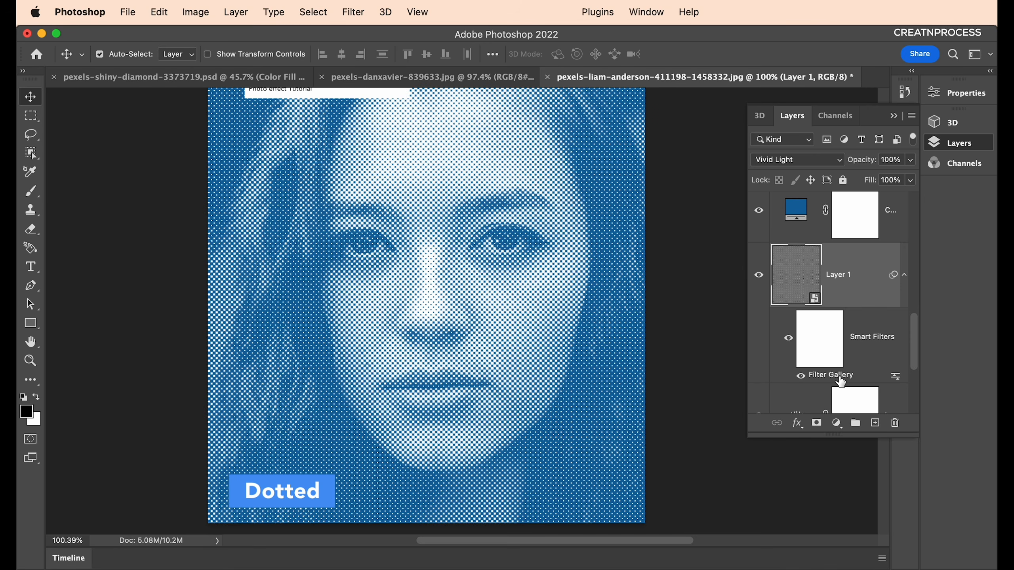
{"action": "scroll", "coordinate": [844, 340], "scroll_direction": "down", "scroll_amount": 2}
{"action": "scroll", "coordinate": [831, 335], "scroll_direction": "down", "scroll_amount": 5}
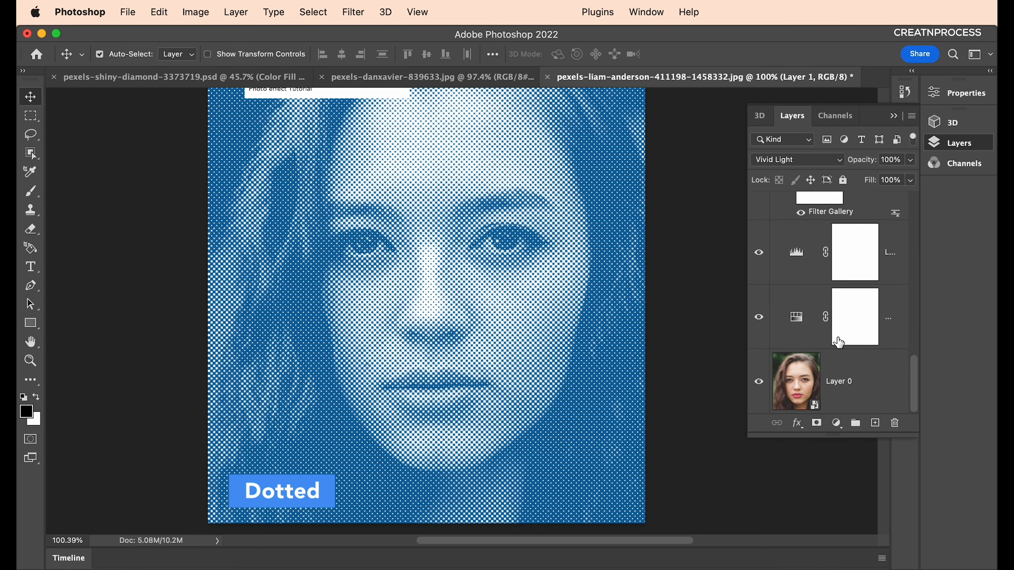
{"action": "left_click", "coordinate": [835, 380]}
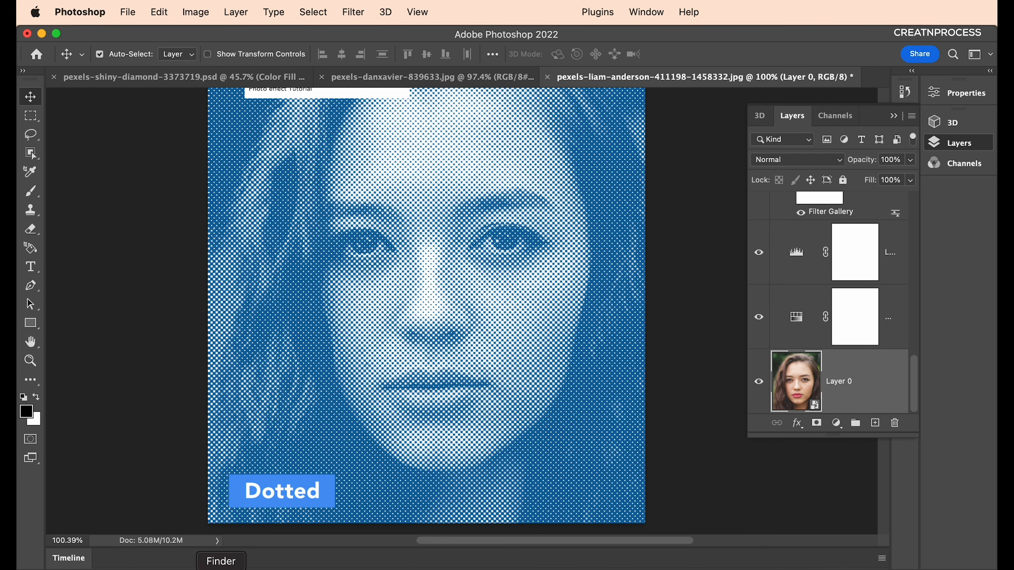
{"action": "left_click", "coordinate": [441, 566]}
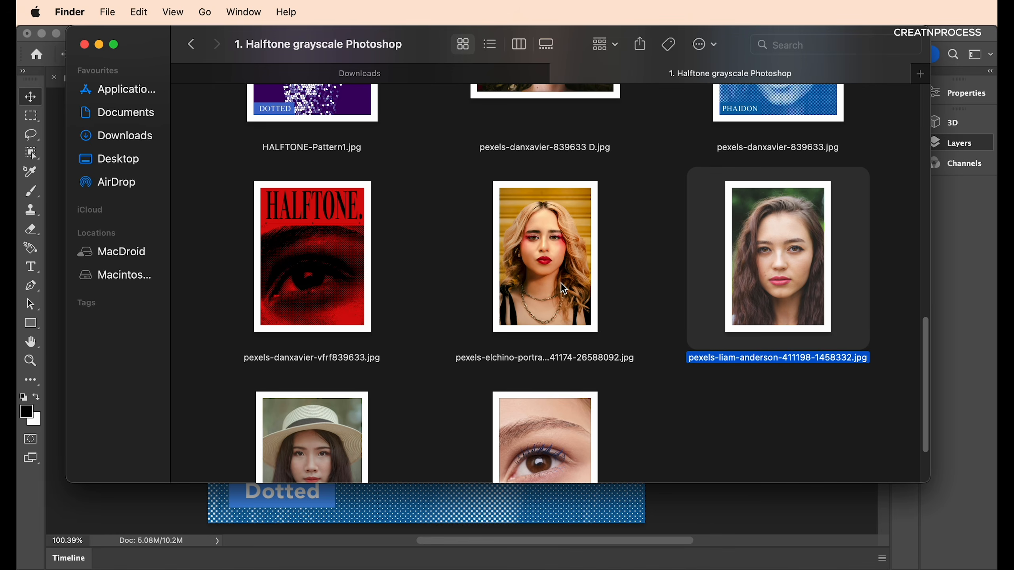
Place pexels-danxavier-839633 D.jpg and enlarge it to cover the canvas under the banners.
{"action": "scroll", "coordinate": [565, 289], "scroll_direction": "up", "scroll_amount": 4}
{"action": "left_click_drag", "start_coordinate": [579, 204], "coordinate": [738, 495]}
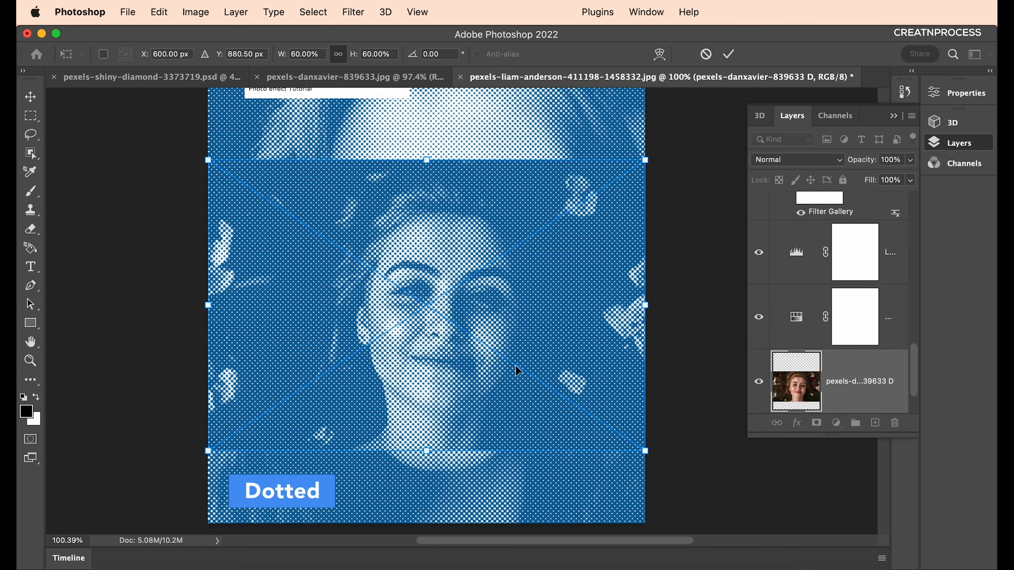
{"action": "scroll", "coordinate": [648, 305], "scroll_direction": "down", "scroll_amount": 5}
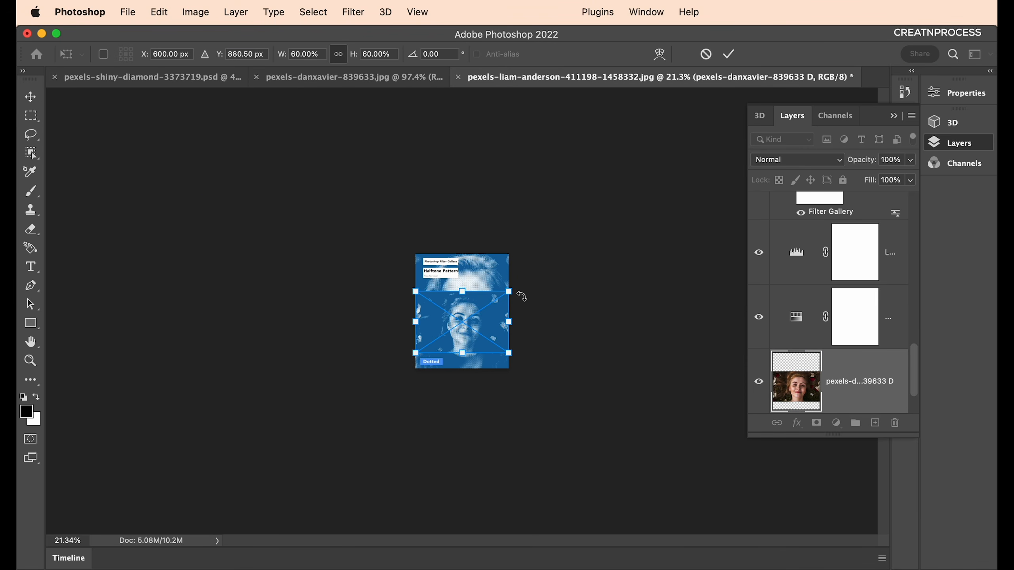
{"action": "left_click_drag", "start_coordinate": [509, 292], "coordinate": [572, 248]}
{"action": "left_click_drag", "start_coordinate": [416, 352], "coordinate": [390, 367]}
{"action": "left_click_drag", "start_coordinate": [501, 320], "coordinate": [476, 322]}
{"action": "key", "text": "Return"}
{"action": "scroll", "coordinate": [481, 303], "scroll_direction": "up", "scroll_amount": 5}
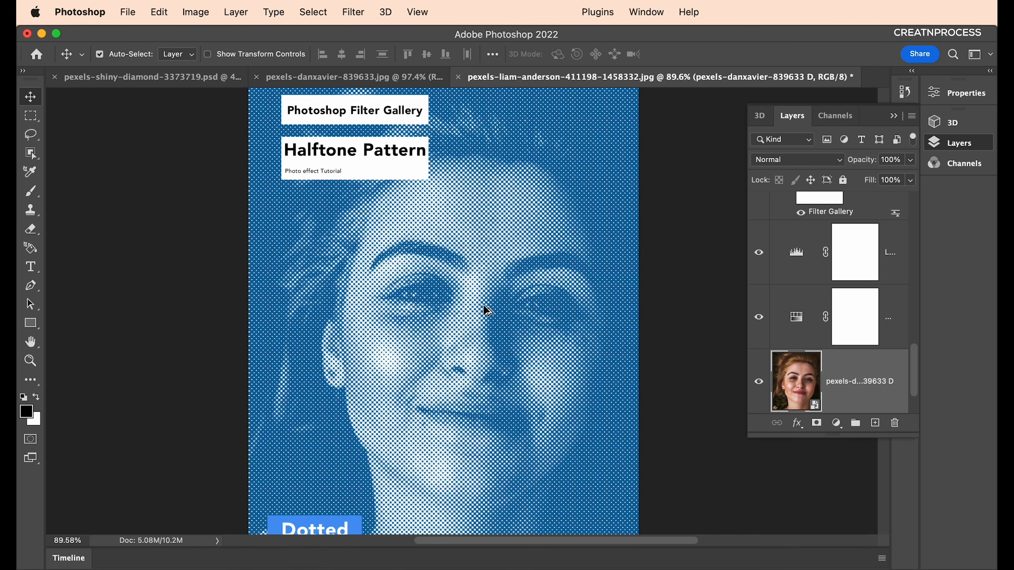
{"action": "scroll", "coordinate": [860, 384], "scroll_direction": "down", "scroll_amount": 1}
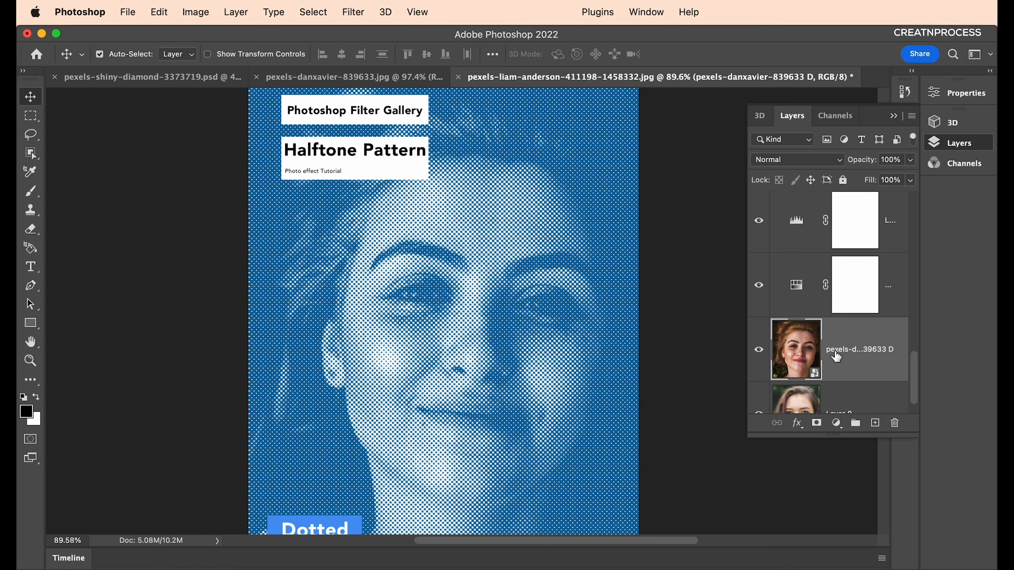
{"action": "scroll", "coordinate": [835, 357], "scroll_direction": "up", "scroll_amount": 6}
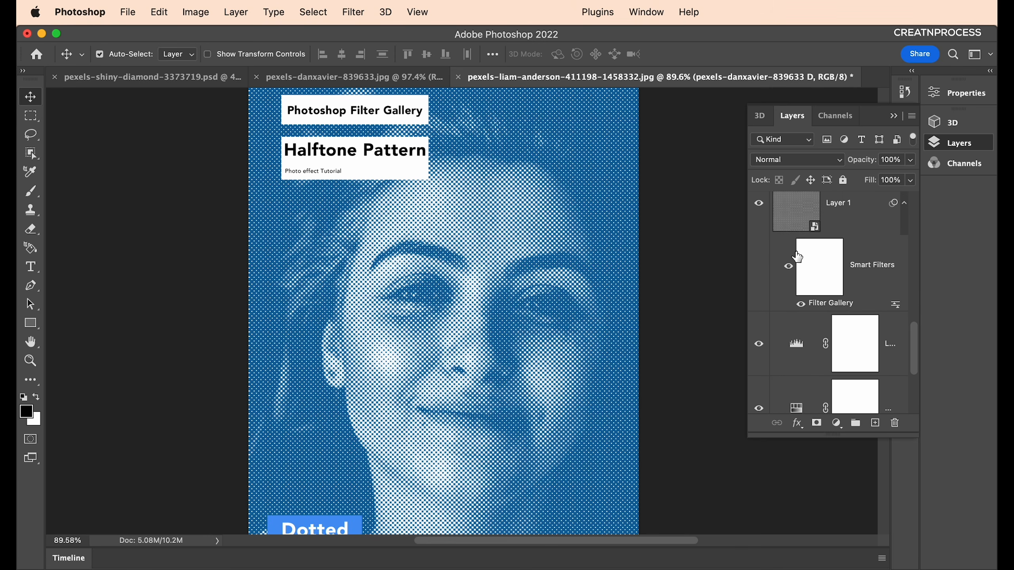
Shift the Color Fill 1 tint's hue from blue to purple.
{"action": "left_click", "coordinate": [794, 221]}
{"action": "double_click", "coordinate": [795, 221]}
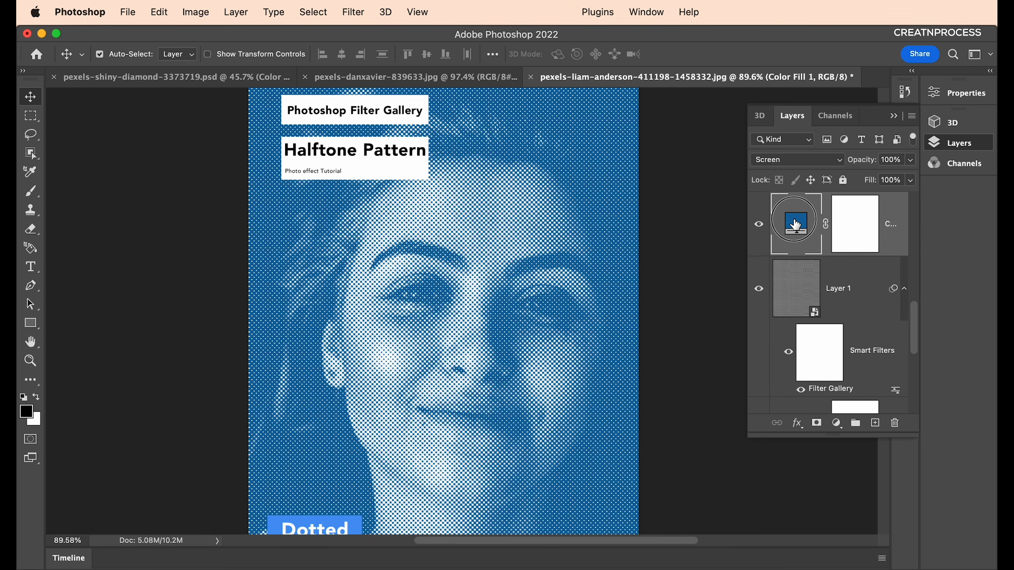
{"action": "left_click_drag", "start_coordinate": [703, 398], "coordinate": [718, 365]}
{"action": "left_click", "coordinate": [867, 324]}
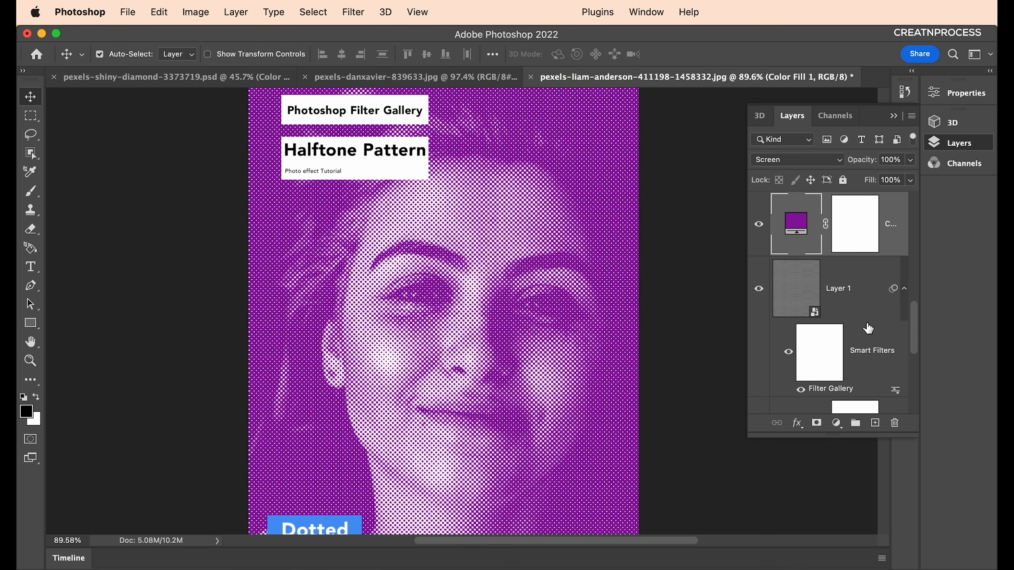
{"action": "scroll", "coordinate": [864, 362], "scroll_direction": "down", "scroll_amount": 2}
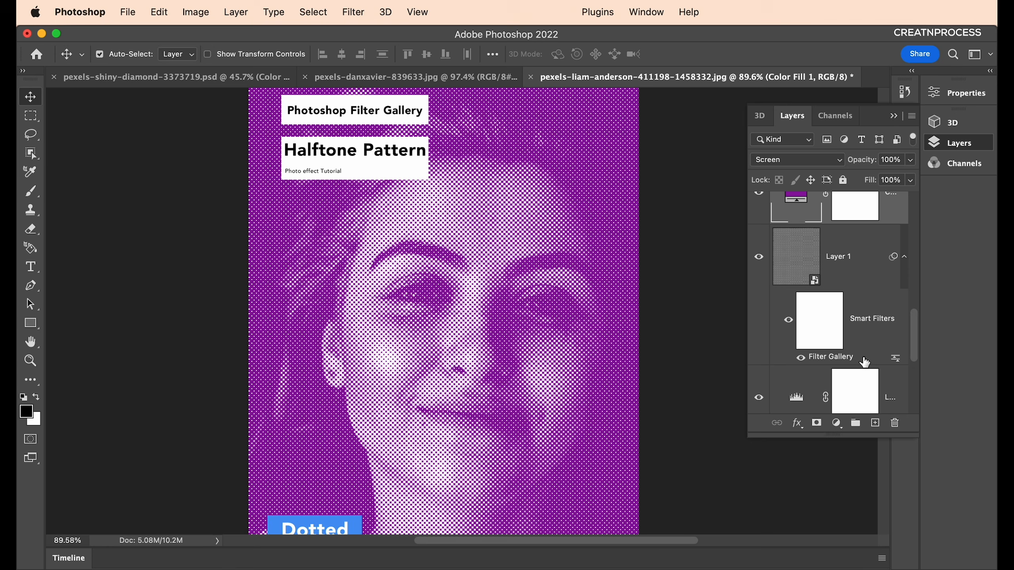
{"action": "double_click", "coordinate": [844, 360]}
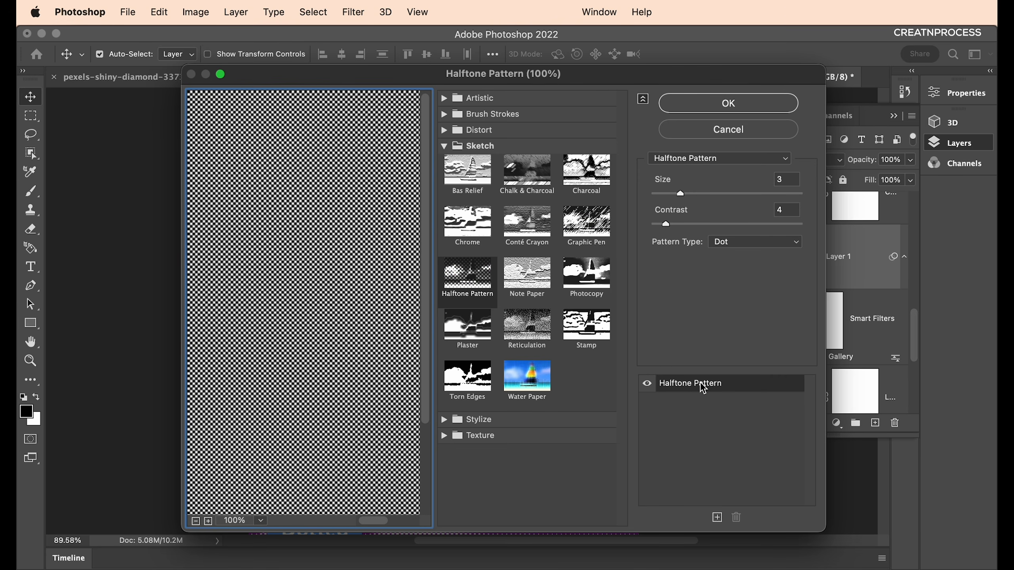
Change the Halftone Pattern type to Line and apply it.
{"action": "left_click", "coordinate": [753, 248]}
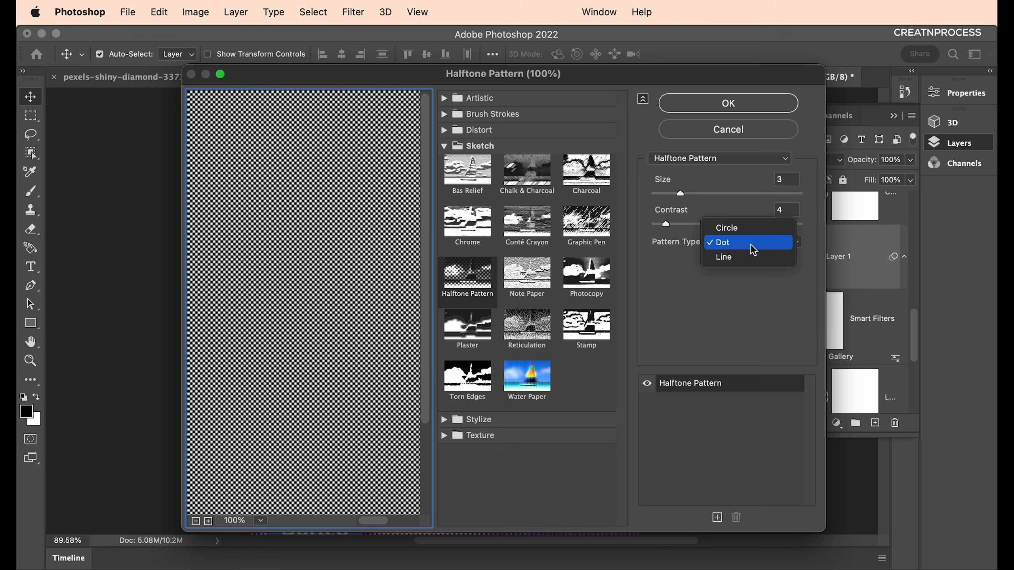
{"action": "left_click", "coordinate": [736, 257]}
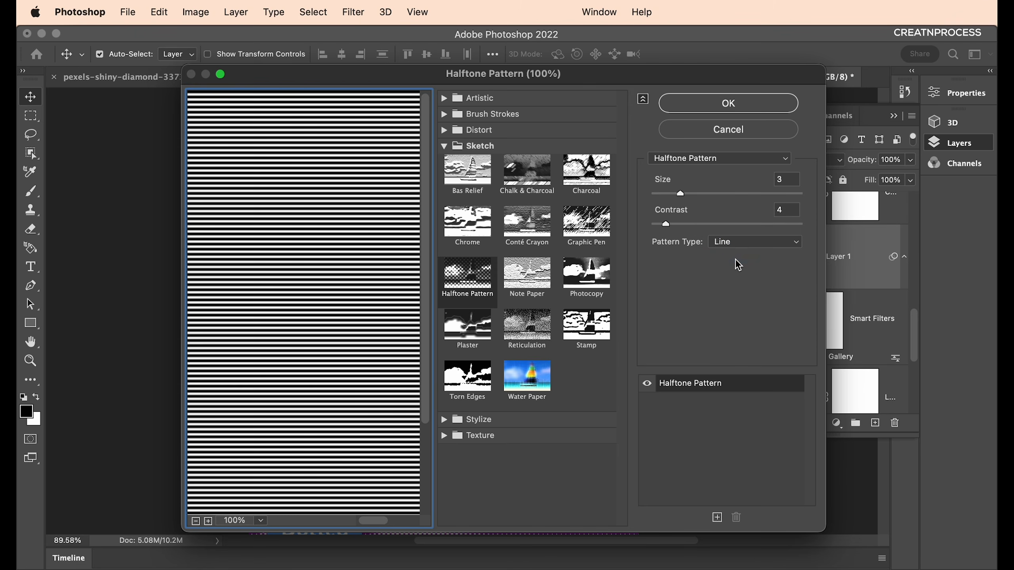
{"action": "left_click", "coordinate": [739, 104]}
{"action": "scroll", "coordinate": [529, 371], "scroll_direction": "up", "scroll_amount": 8}
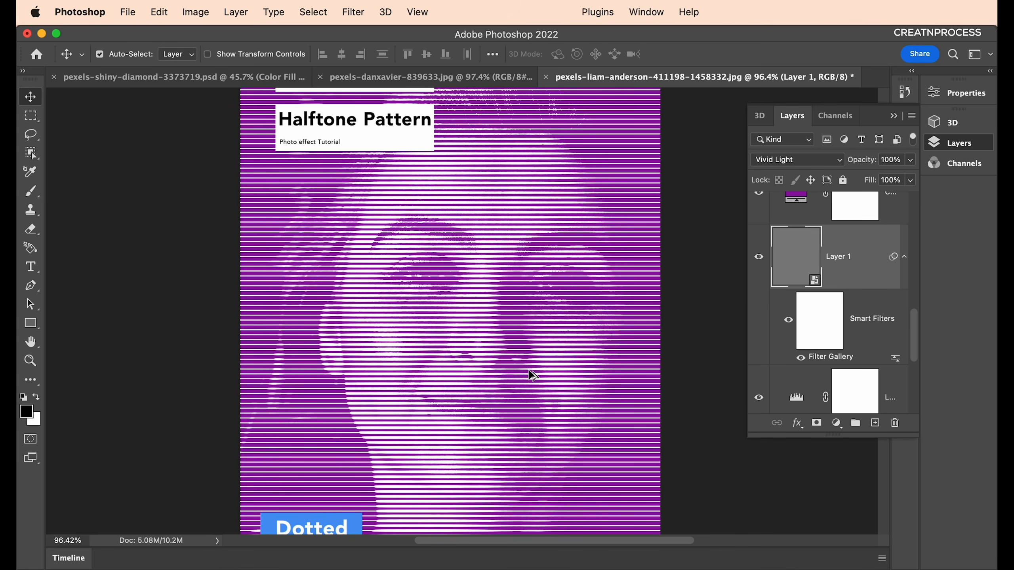
Raise the Levels adjustment's midtones to 3.50.
{"action": "double_click", "coordinate": [794, 400]}
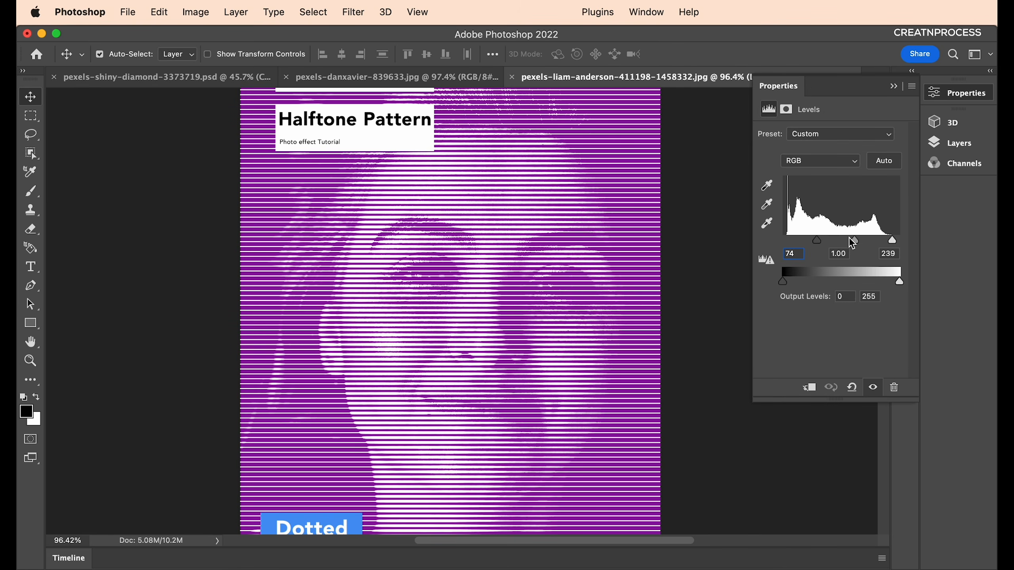
{"action": "left_click_drag", "start_coordinate": [855, 241], "coordinate": [825, 246]}
{"action": "scroll", "coordinate": [544, 343], "scroll_direction": "down", "scroll_amount": 3}
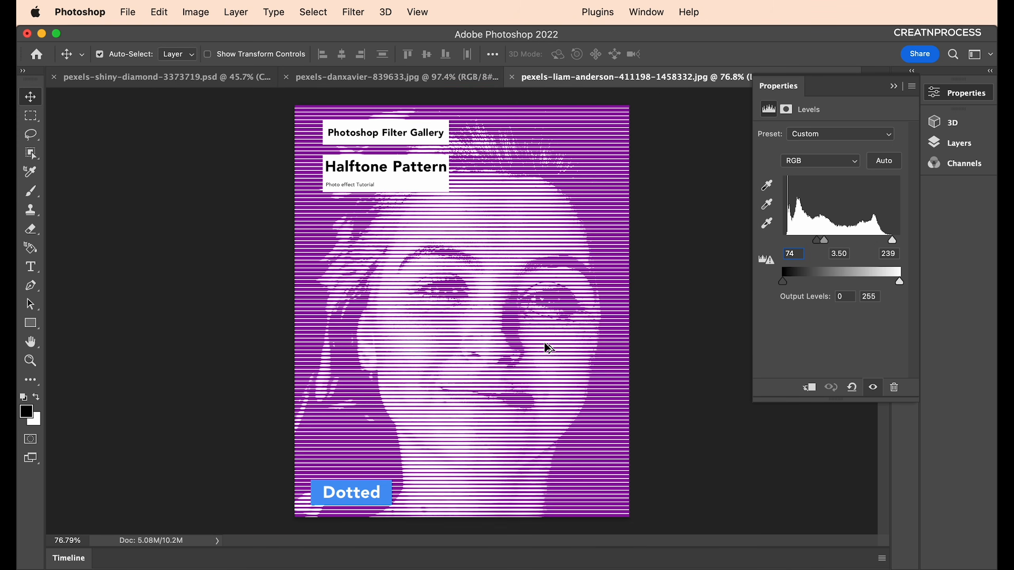
{"action": "scroll", "coordinate": [544, 343], "scroll_direction": "up", "scroll_amount": 5}
{"action": "scroll", "coordinate": [546, 344], "scroll_direction": "down", "scroll_amount": 3}
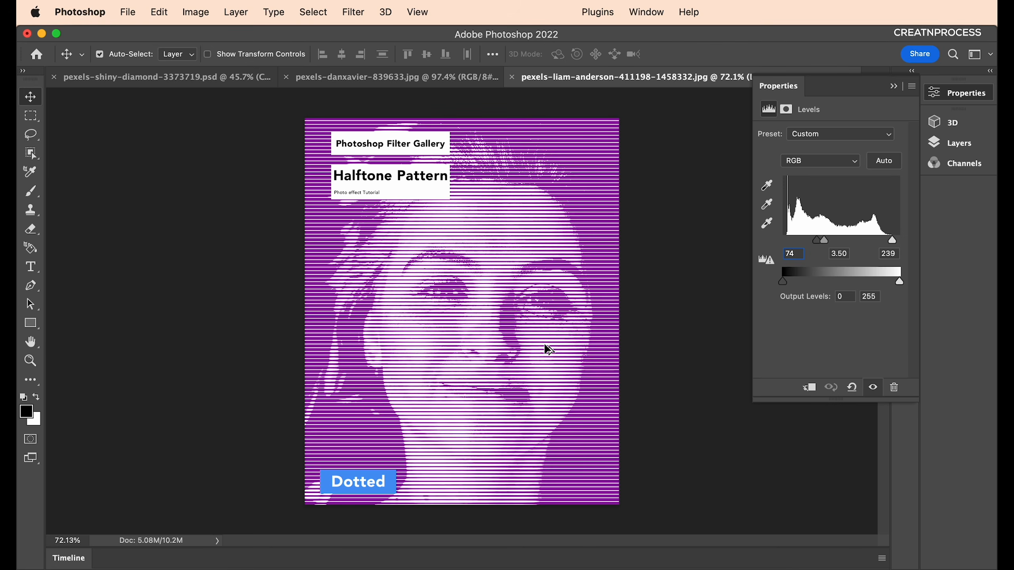
{"action": "scroll", "coordinate": [546, 347], "scroll_direction": "up", "scroll_amount": 1}
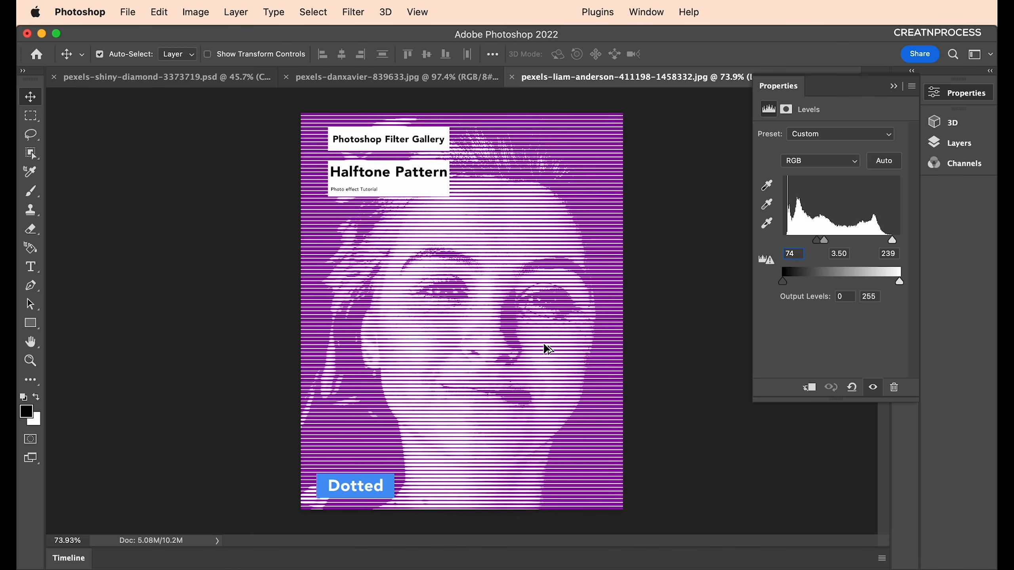
{"action": "left_click", "coordinate": [934, 142]}
{"action": "double_click", "coordinate": [838, 341]}
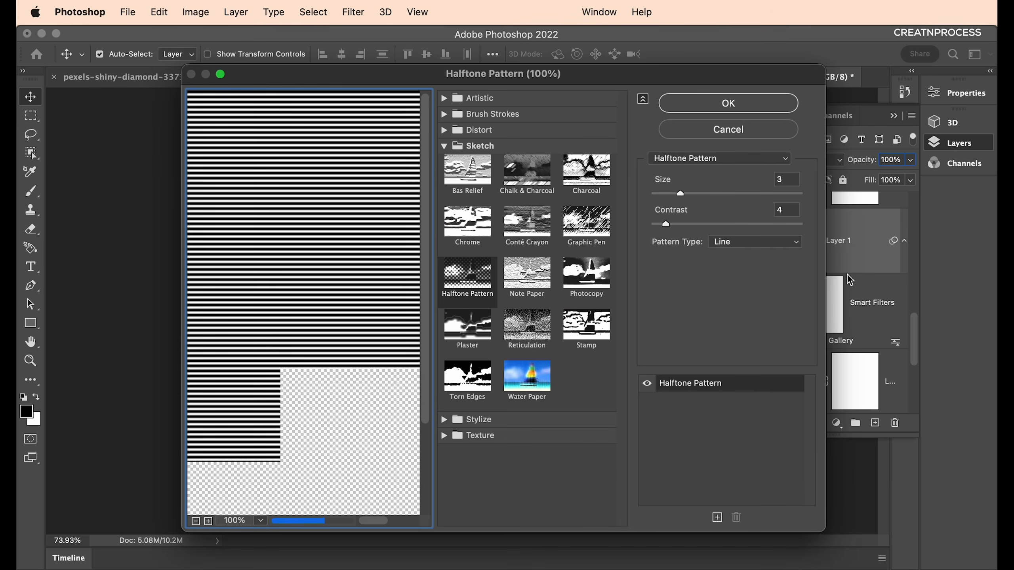
Try the Circle halftone pattern type, previewing the circles' centre, and apply it.
{"action": "left_click", "coordinate": [740, 242]}
{"action": "left_click", "coordinate": [742, 216]}
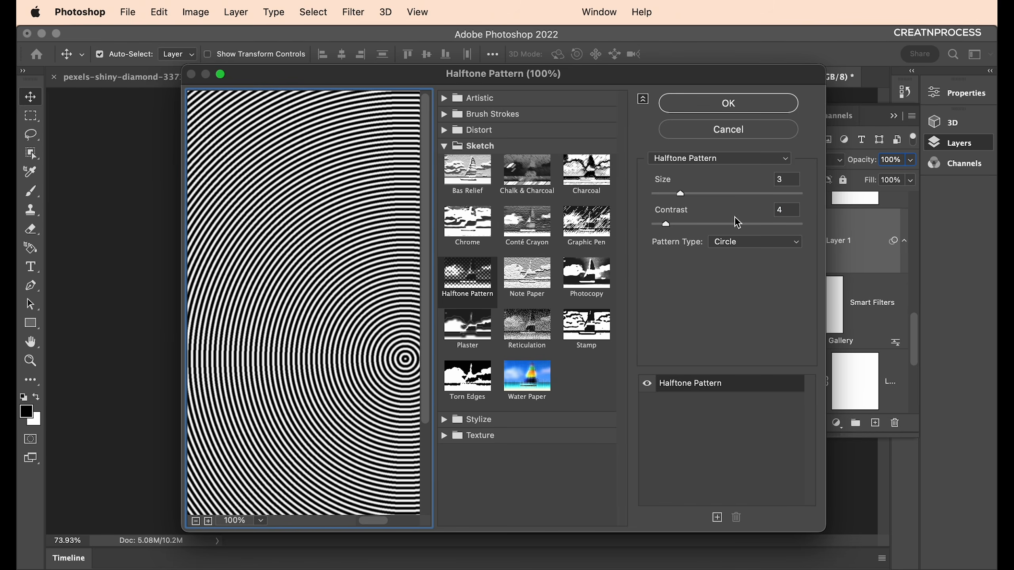
{"action": "left_click_drag", "start_coordinate": [829, 373], "coordinate": [994, 372]}
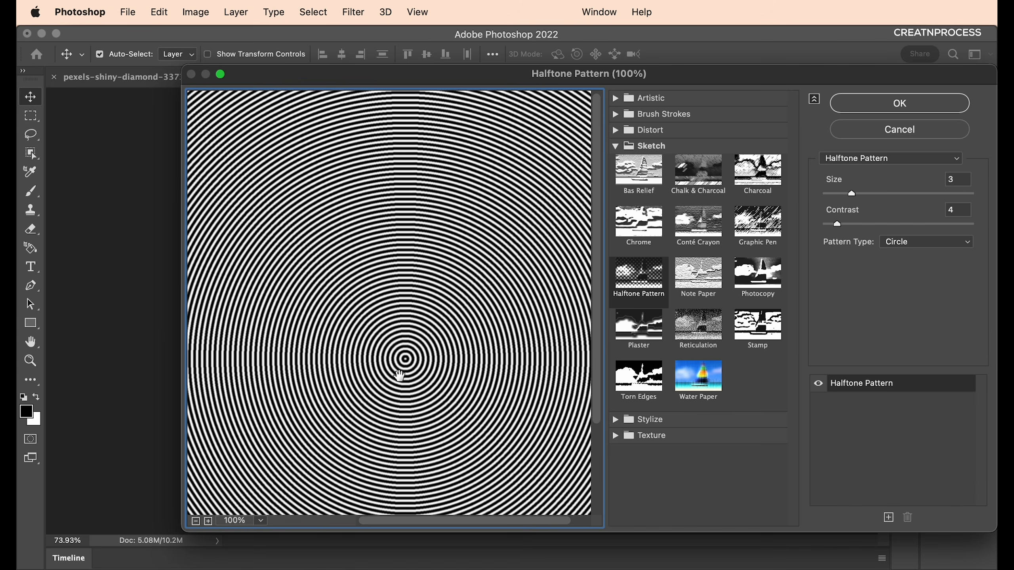
{"action": "left_click_drag", "start_coordinate": [401, 362], "coordinate": [343, 216]}
{"action": "left_click_drag", "start_coordinate": [374, 249], "coordinate": [408, 279]}
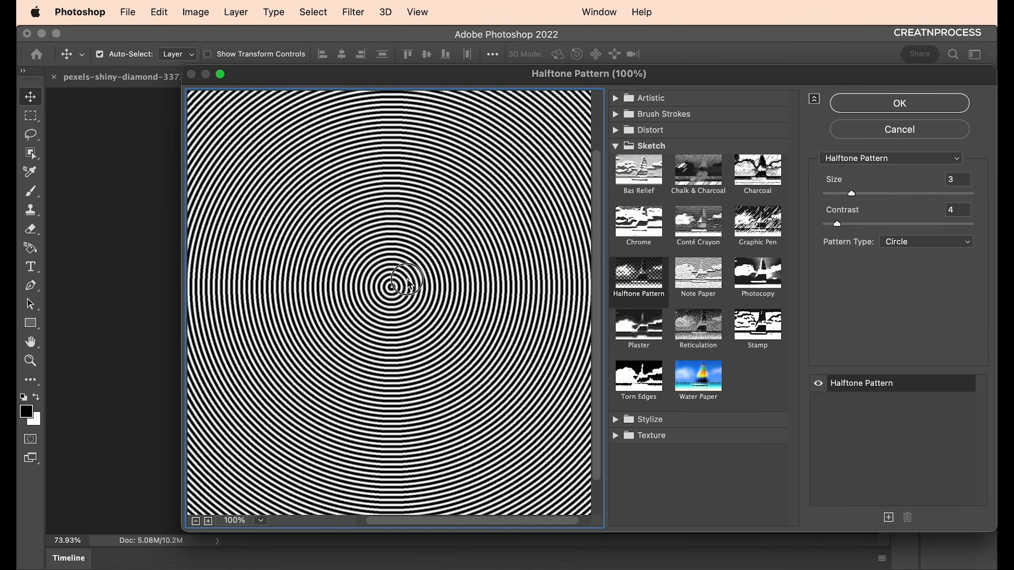
{"action": "left_click", "coordinate": [869, 102]}
{"action": "scroll", "coordinate": [529, 310], "scroll_direction": "down", "scroll_amount": 6}
{"action": "scroll", "coordinate": [495, 326], "scroll_direction": "up", "scroll_amount": 10}
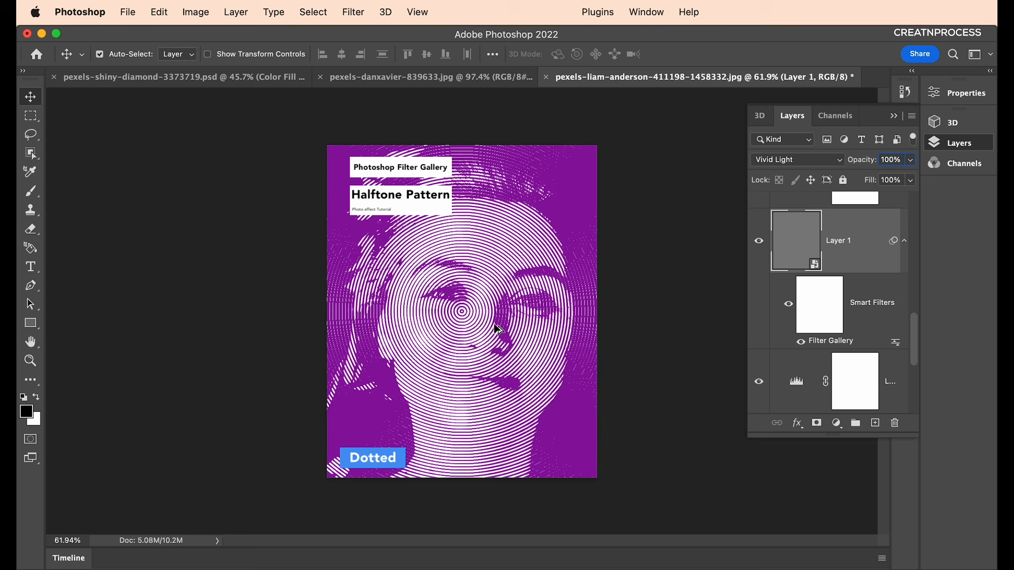
{"action": "scroll", "coordinate": [495, 326], "scroll_direction": "down", "scroll_amount": 8}
{"action": "scroll", "coordinate": [497, 329], "scroll_direction": "up", "scroll_amount": 5}
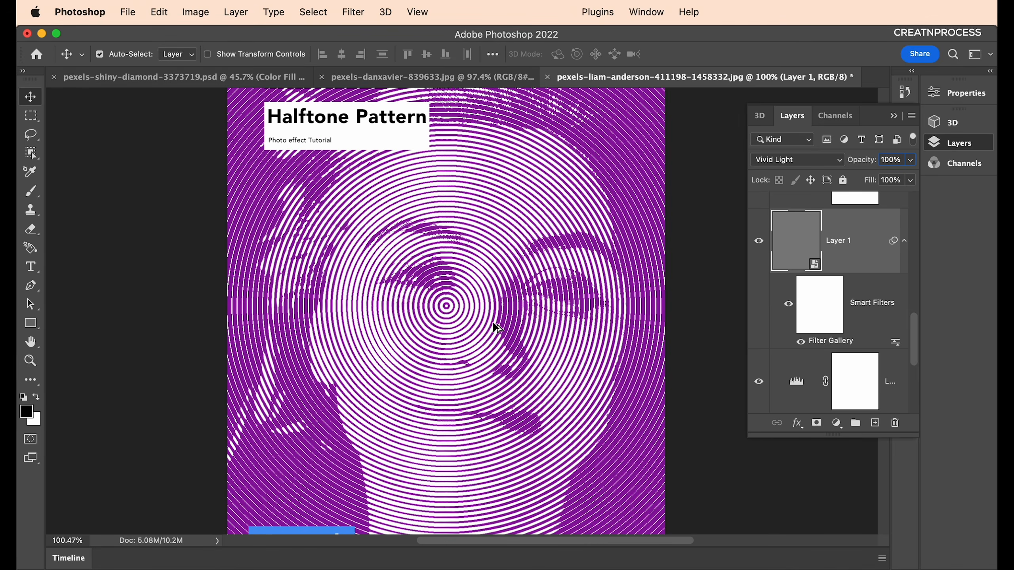
{"action": "scroll", "coordinate": [495, 326], "scroll_direction": "down", "scroll_amount": 1}
Switch the halftone pattern type back to Dot and apply it.
{"action": "double_click", "coordinate": [814, 342]}
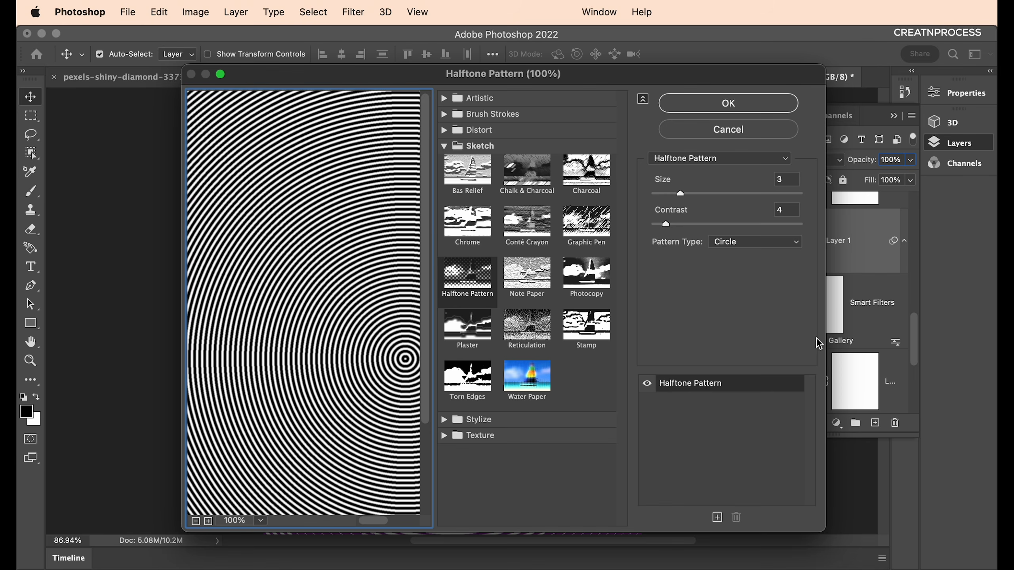
{"action": "left_click", "coordinate": [734, 241]}
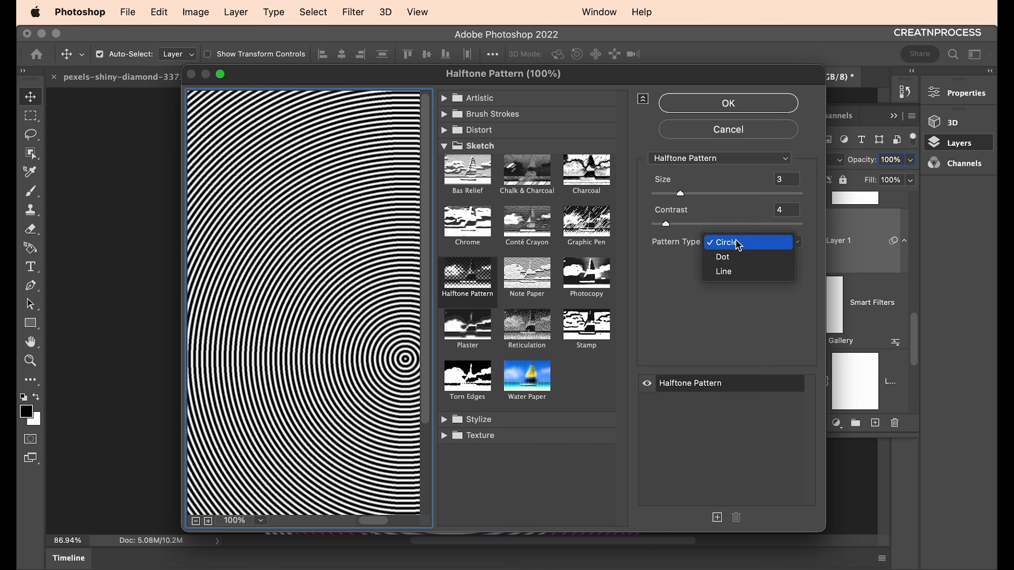
{"action": "left_click", "coordinate": [735, 256]}
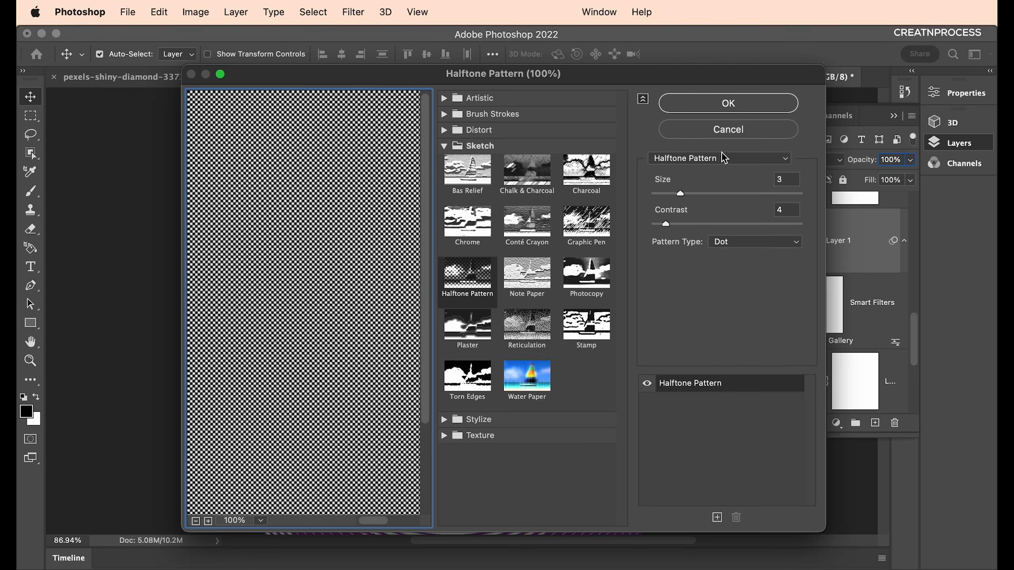
{"action": "left_click", "coordinate": [729, 108]}
{"action": "scroll", "coordinate": [531, 355], "scroll_direction": "down", "scroll_amount": 1}
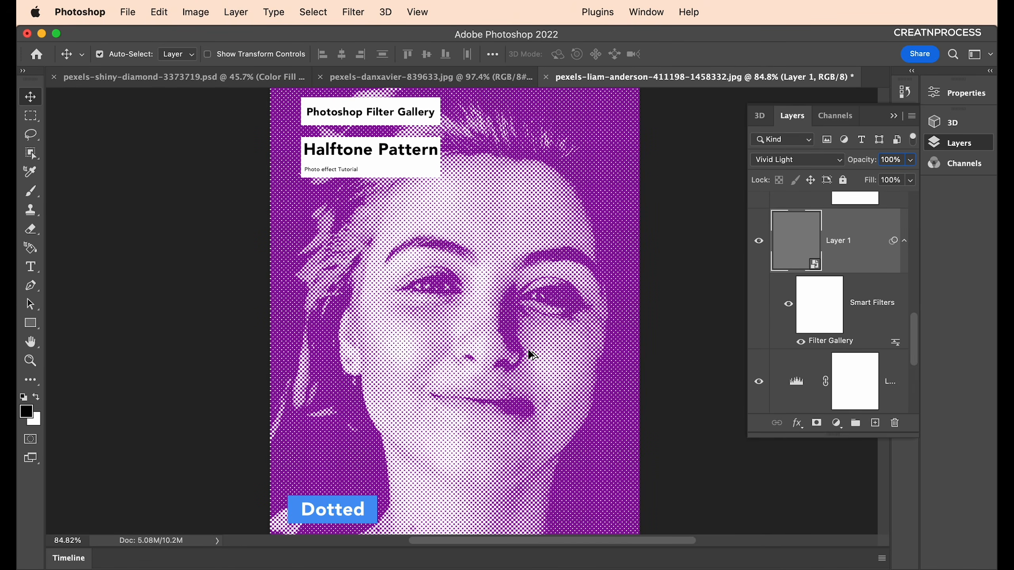
{"action": "scroll", "coordinate": [825, 374], "scroll_direction": "down", "scroll_amount": 3}
Change the portrait's Color Fill layer from purple to blue.
{"action": "left_click", "coordinate": [759, 389]}
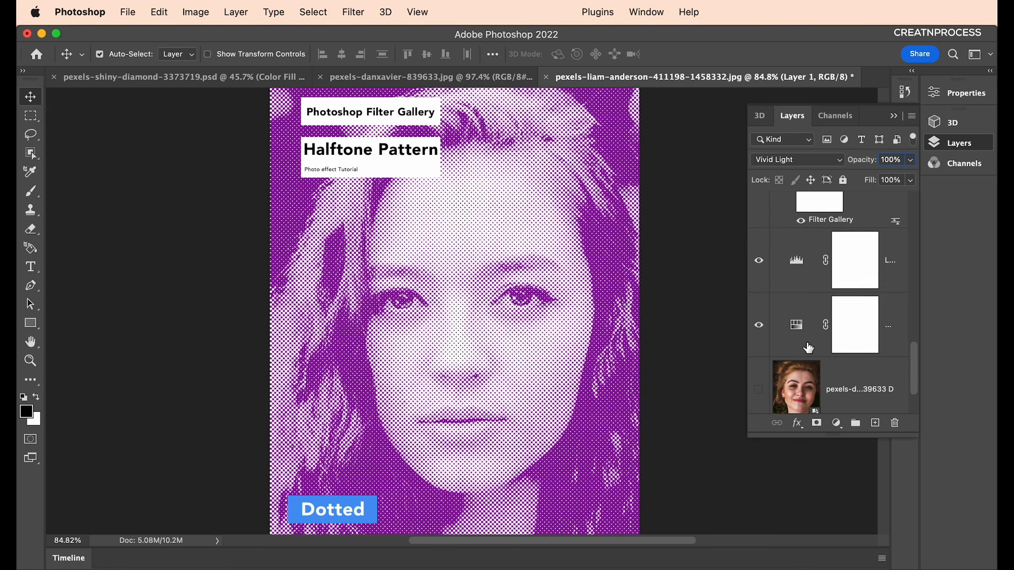
{"action": "scroll", "coordinate": [776, 307], "scroll_direction": "up", "scroll_amount": 4}
{"action": "double_click", "coordinate": [805, 233]}
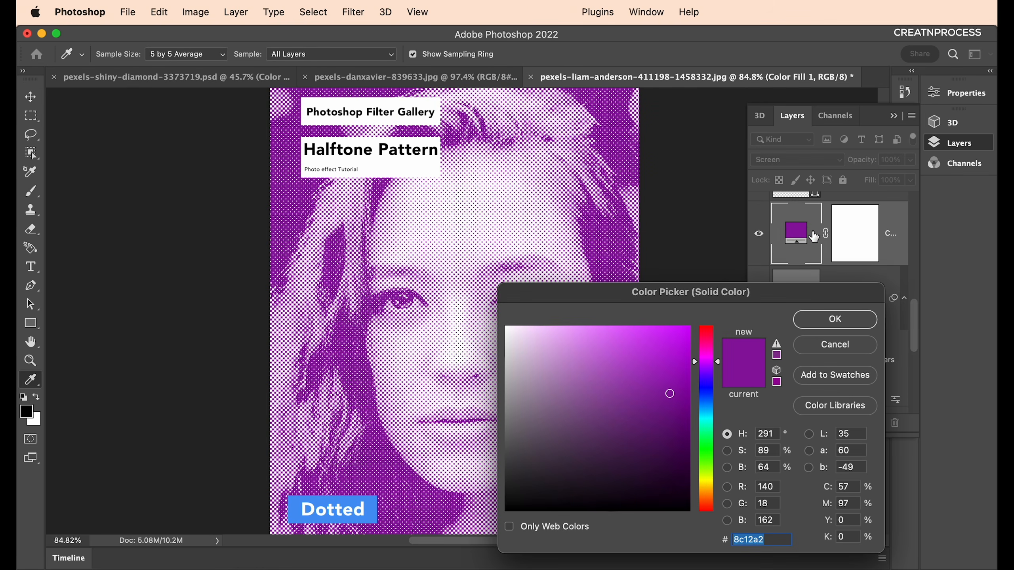
{"action": "left_click_drag", "start_coordinate": [717, 380], "coordinate": [721, 409]}
{"action": "left_click", "coordinate": [832, 322]}
Darken the Levels midtones, then switch to the red HALFTONE eye document.
{"action": "scroll", "coordinate": [613, 345], "scroll_direction": "down", "scroll_amount": 5}
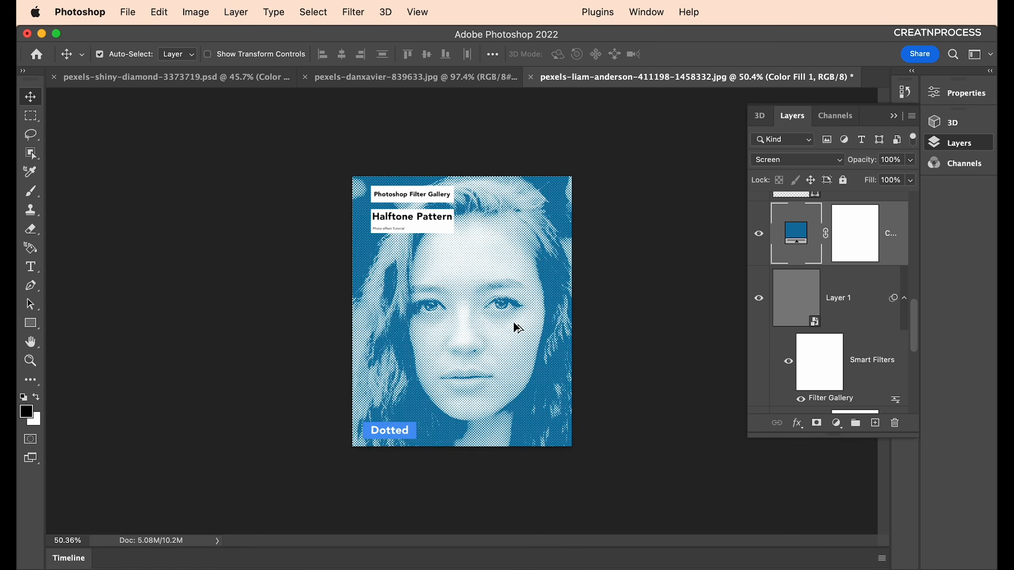
{"action": "scroll", "coordinate": [514, 327], "scroll_direction": "up", "scroll_amount": 10}
{"action": "scroll", "coordinate": [803, 328], "scroll_direction": "down", "scroll_amount": 3}
{"action": "scroll", "coordinate": [607, 331], "scroll_direction": "down", "scroll_amount": 5}
{"action": "scroll", "coordinate": [808, 331], "scroll_direction": "down", "scroll_amount": 2}
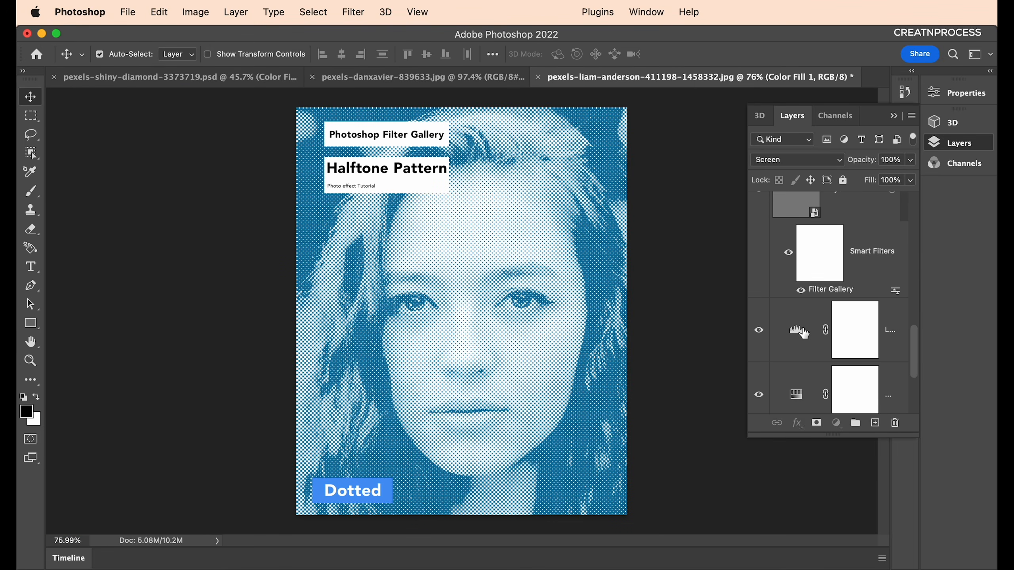
{"action": "double_click", "coordinate": [803, 331]}
{"action": "left_click_drag", "start_coordinate": [832, 240], "coordinate": [861, 246]}
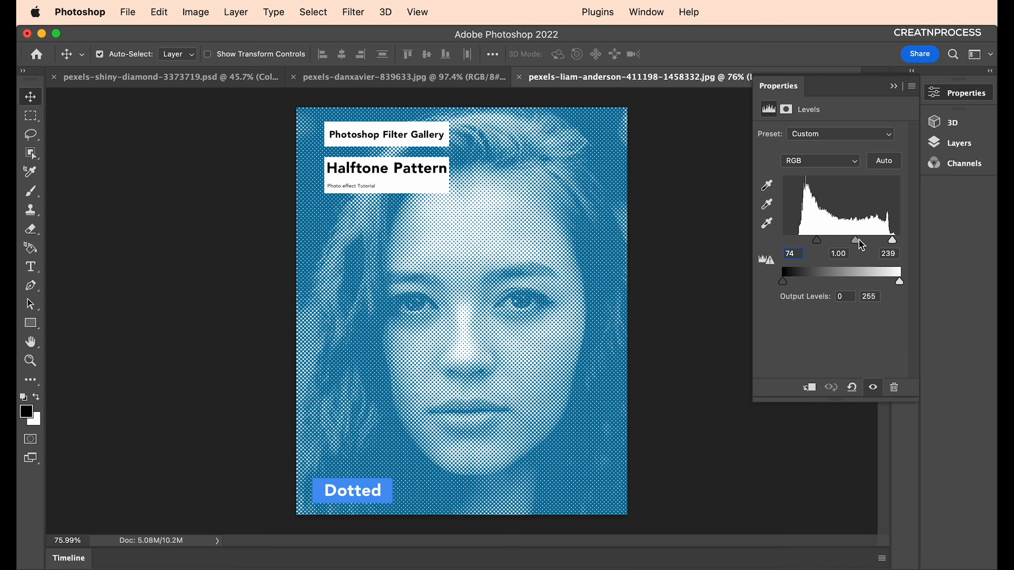
{"action": "left_click", "coordinate": [575, 295]}
{"action": "scroll", "coordinate": [474, 329], "scroll_direction": "up", "scroll_amount": 5}
{"action": "scroll", "coordinate": [473, 327], "scroll_direction": "down", "scroll_amount": 5}
{"action": "scroll", "coordinate": [472, 327], "scroll_direction": "up", "scroll_amount": 2}
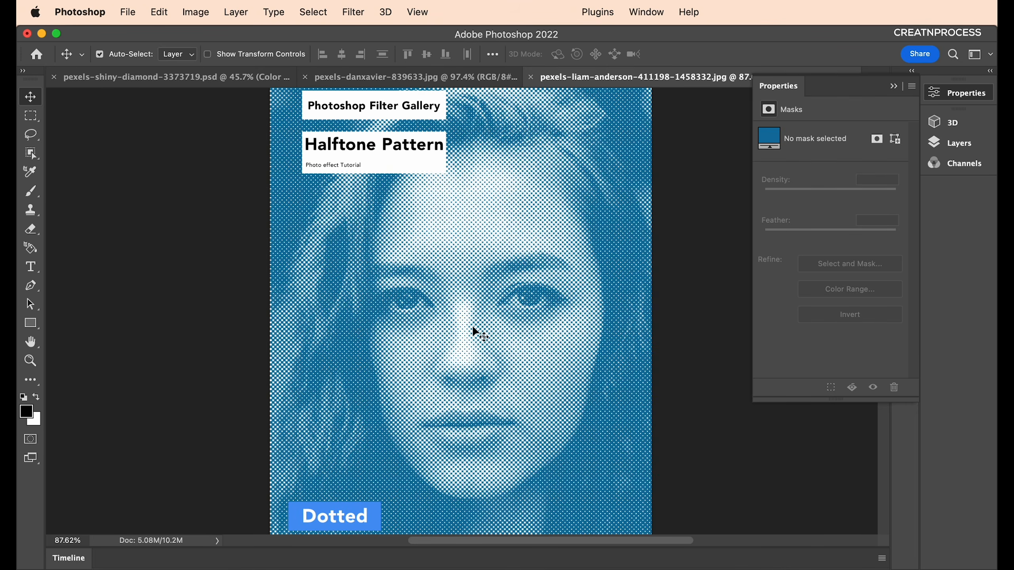
{"action": "left_click", "coordinate": [240, 78]}
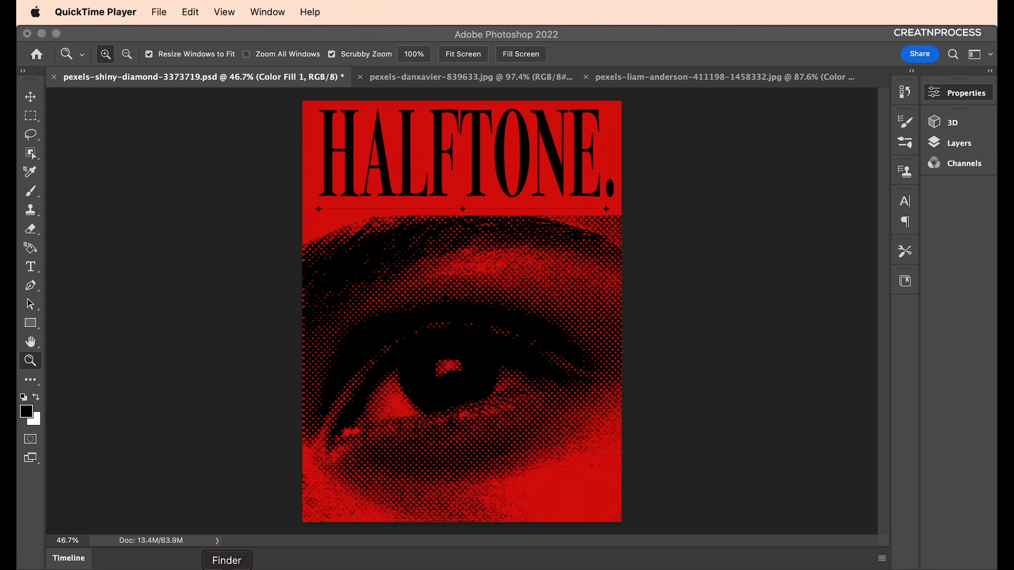
Open a Finder window of the halftone source photos and scroll to the eye photo.
{"action": "left_click", "coordinate": [227, 568]}
{"action": "scroll", "coordinate": [515, 299], "scroll_direction": "down", "scroll_amount": 5}
Open pexels-shiny-diamond-3373719.jpg from Finder with Adobe Photoshop 2022.
{"action": "left_click", "coordinate": [774, 362]}
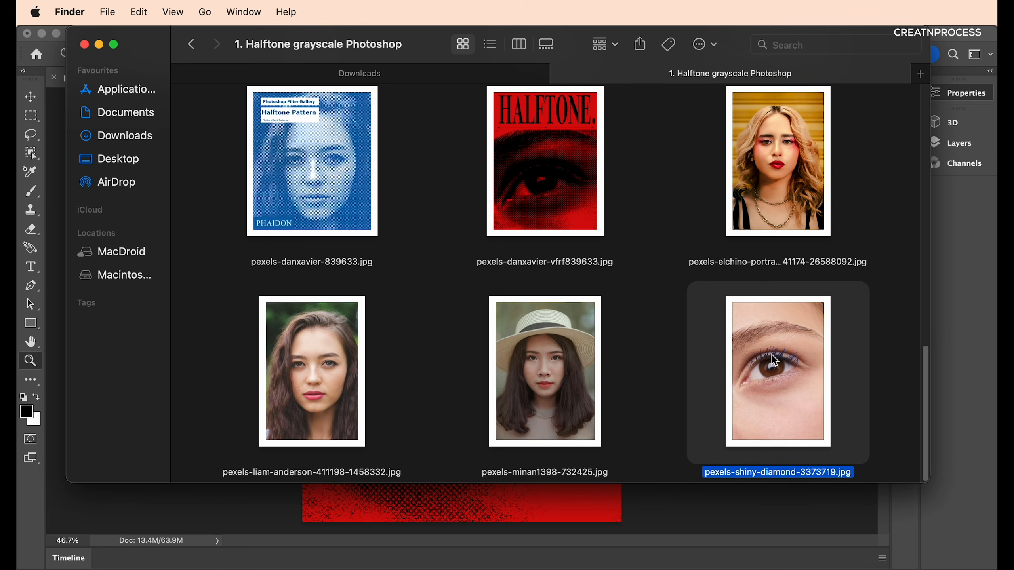
{"action": "right_click", "coordinate": [774, 362]}
{"action": "mouse_move", "coordinate": [659, 304]}
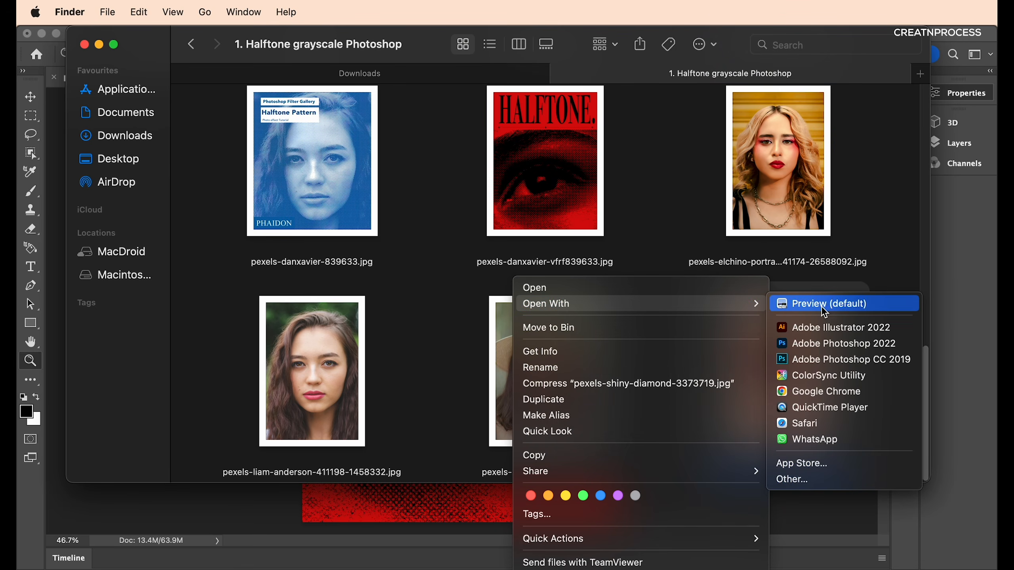
{"action": "left_click", "coordinate": [820, 344]}
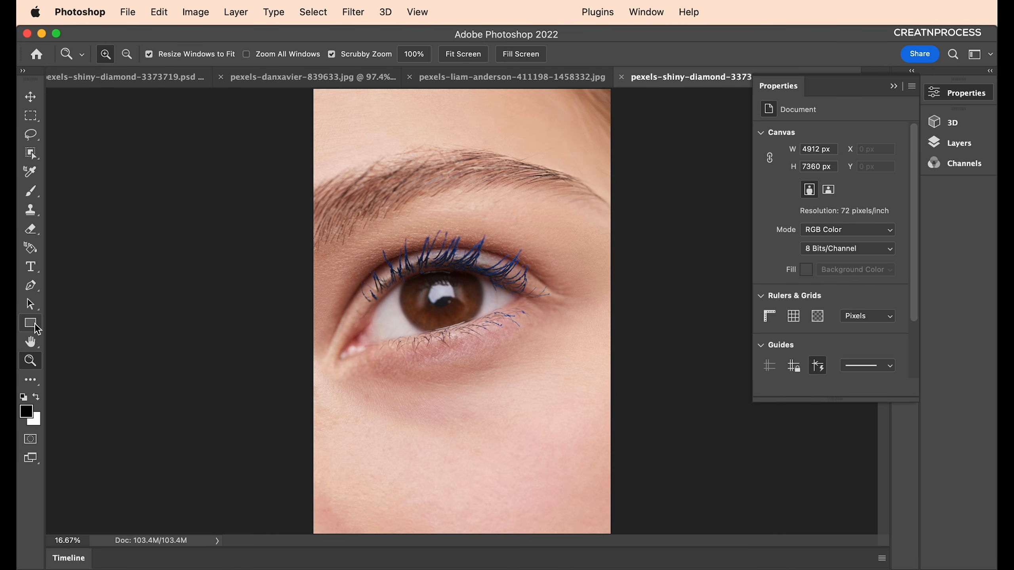
Crop the eye photo by trimming its top and bottom edges.
{"action": "key", "text": "c"}
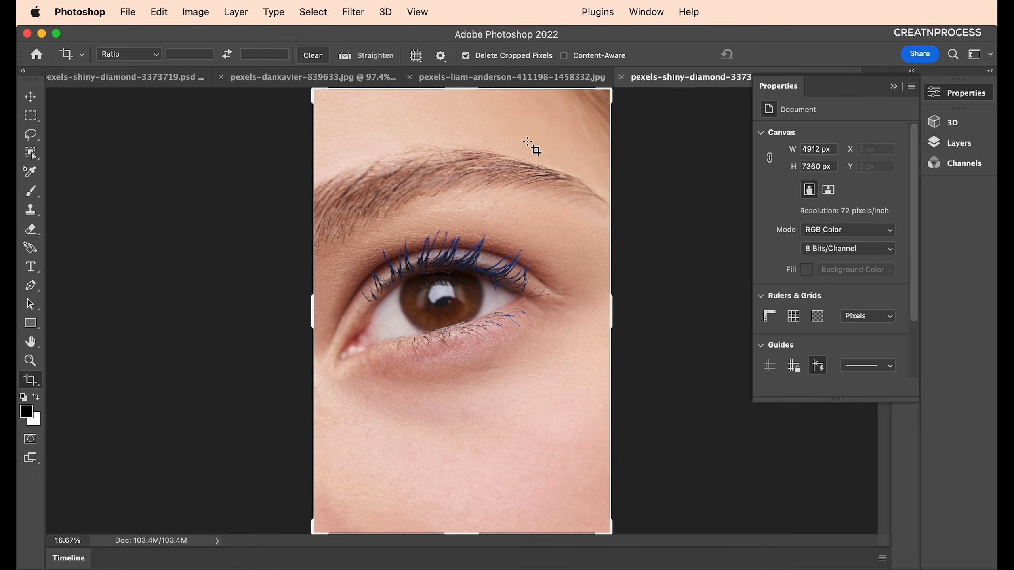
{"action": "left_click_drag", "start_coordinate": [464, 87], "coordinate": [469, 118]}
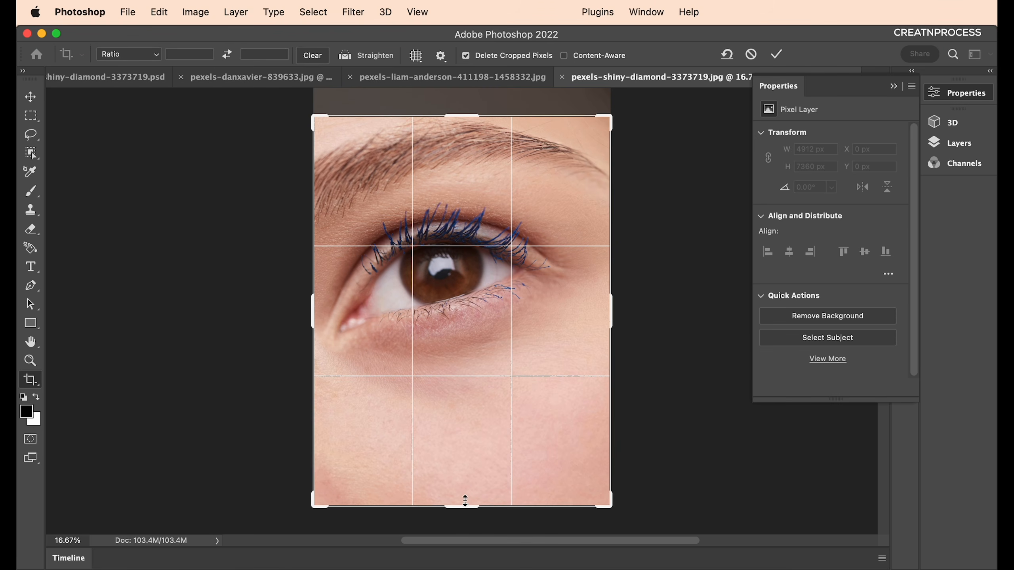
{"action": "left_click_drag", "start_coordinate": [465, 507], "coordinate": [462, 466]}
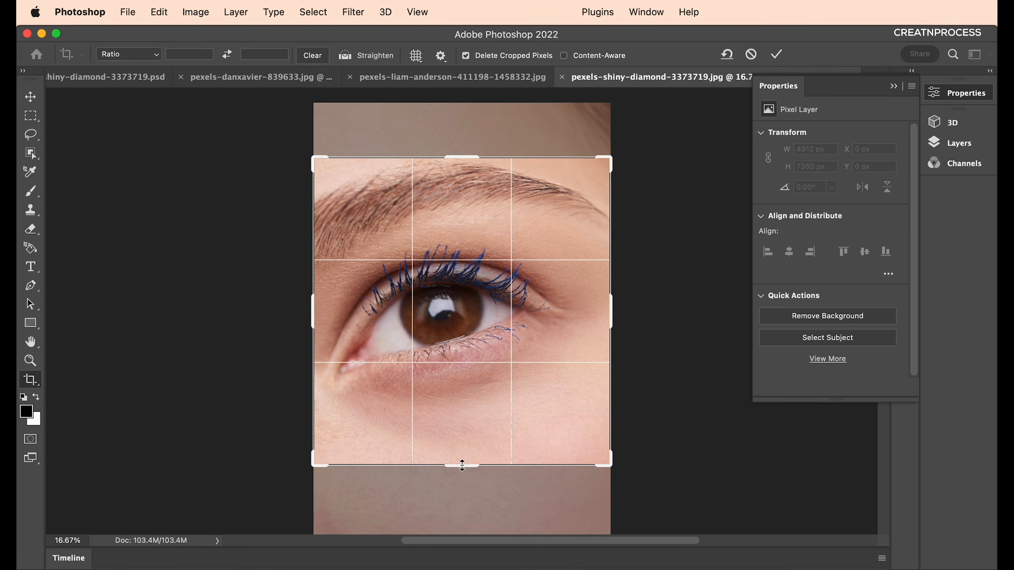
{"action": "key", "text": "Return"}
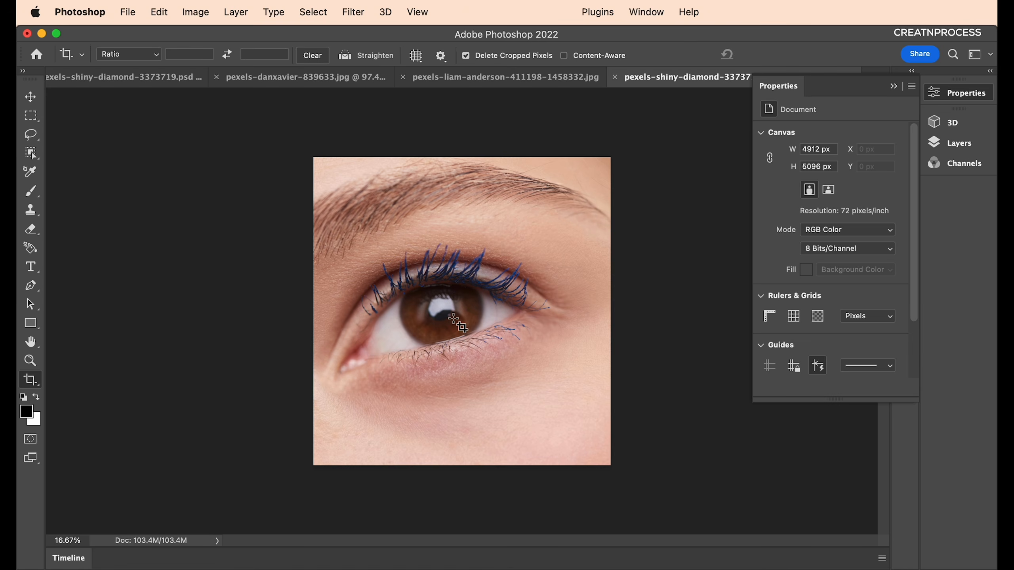
Resize the image to 2000 × 2075 px with proportions linked.
{"action": "left_click", "coordinate": [201, 19]}
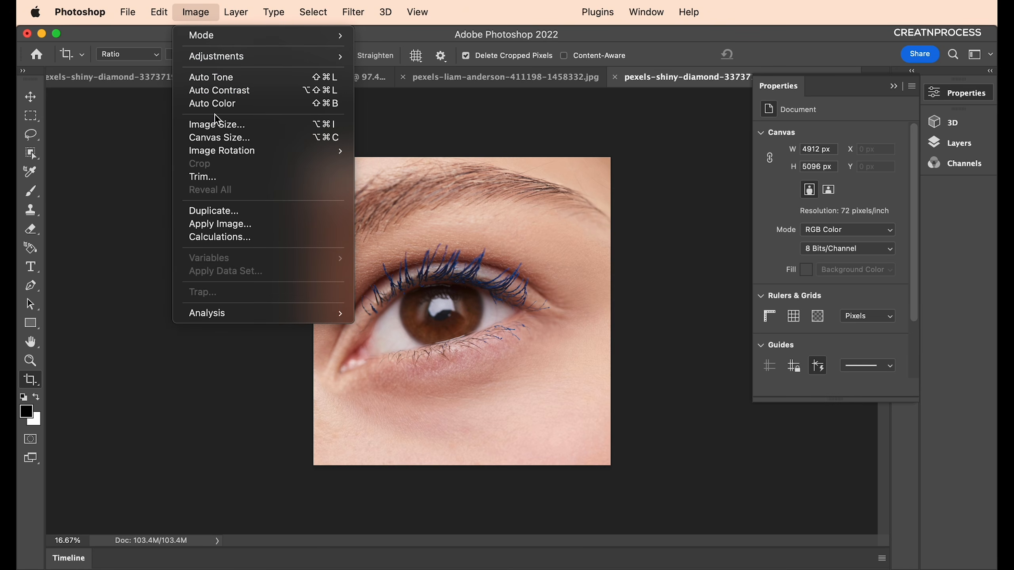
{"action": "left_click", "coordinate": [217, 125]}
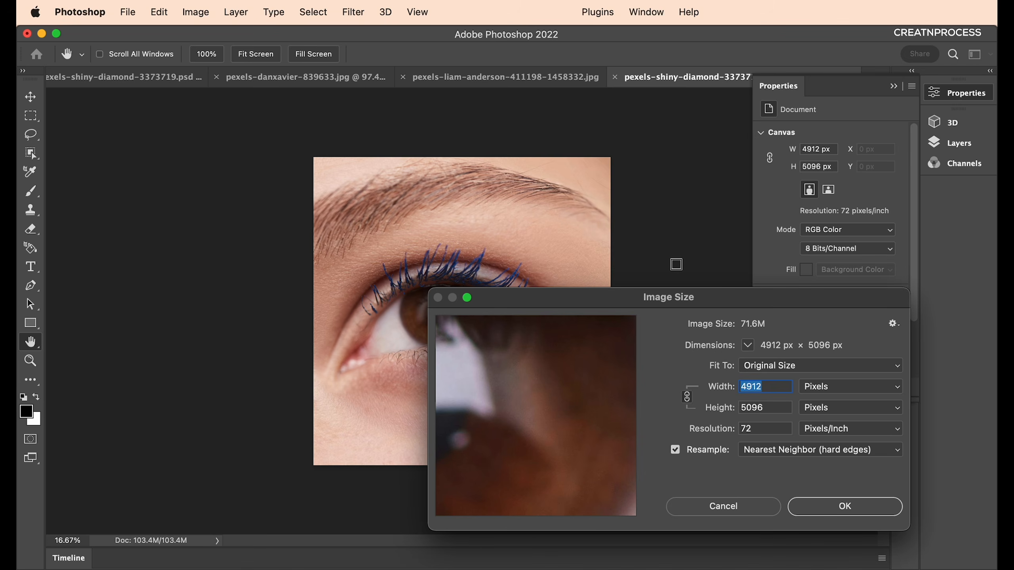
{"action": "type", "text": "2000"}
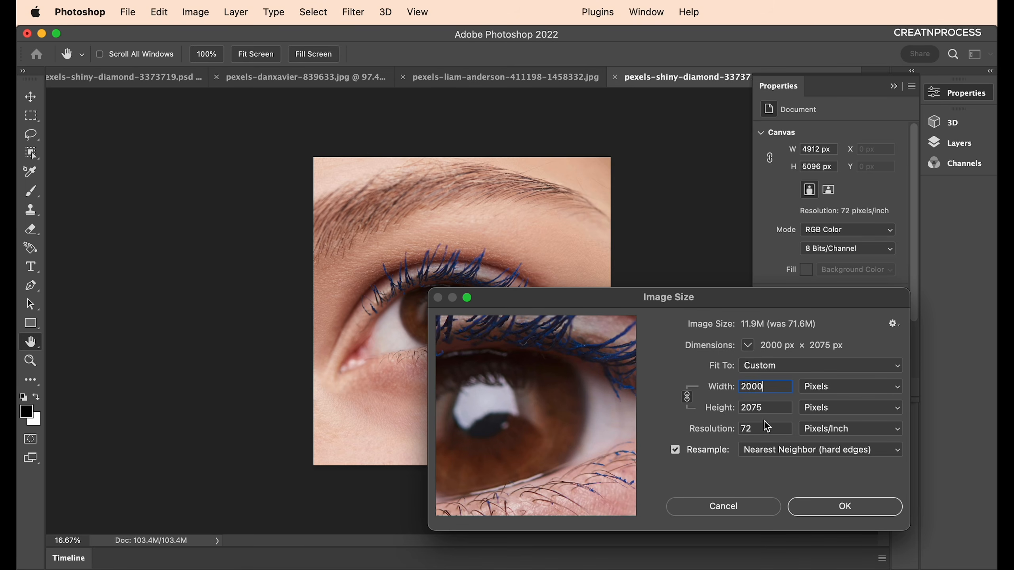
{"action": "left_click_drag", "start_coordinate": [774, 411], "coordinate": [710, 416]}
{"action": "left_click", "coordinate": [845, 508]}
Switch to the Move tool, fit the image on screen and show the Layers panel.
{"action": "key", "text": "c"}
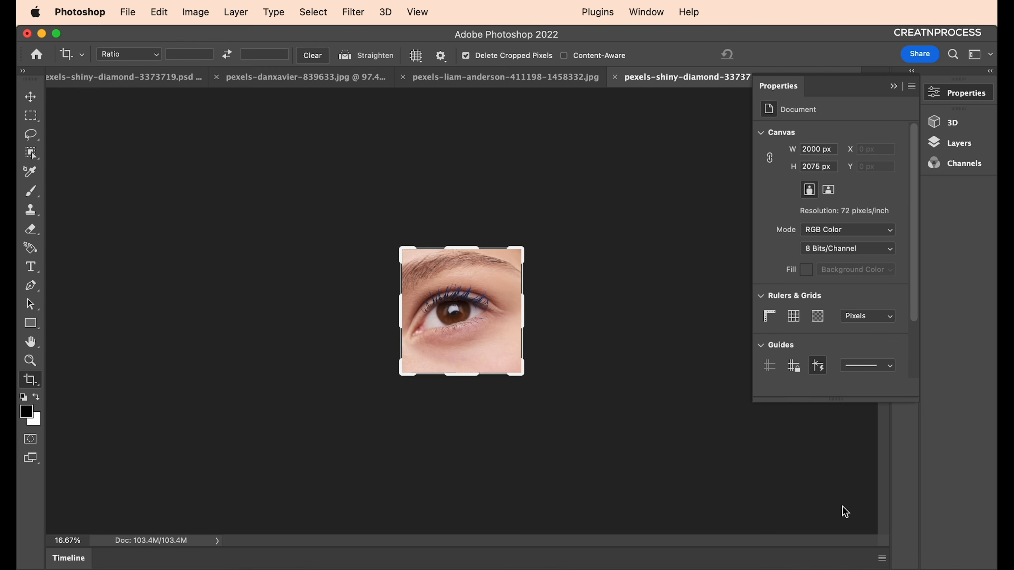
{"action": "left_click", "coordinate": [29, 97]}
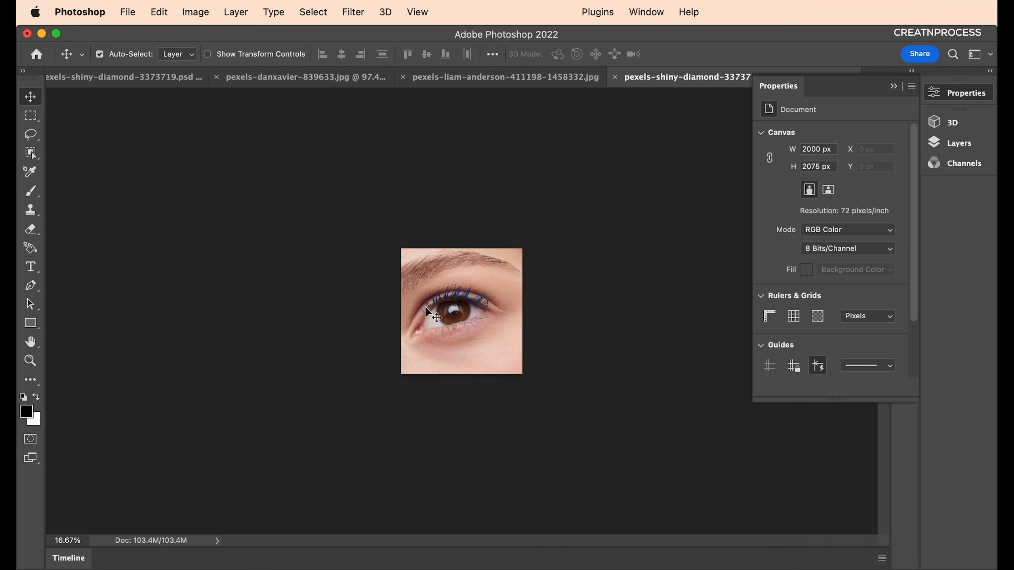
{"action": "key", "text": "super+0"}
{"action": "scroll", "coordinate": [499, 322], "scroll_direction": "up", "scroll_amount": 3}
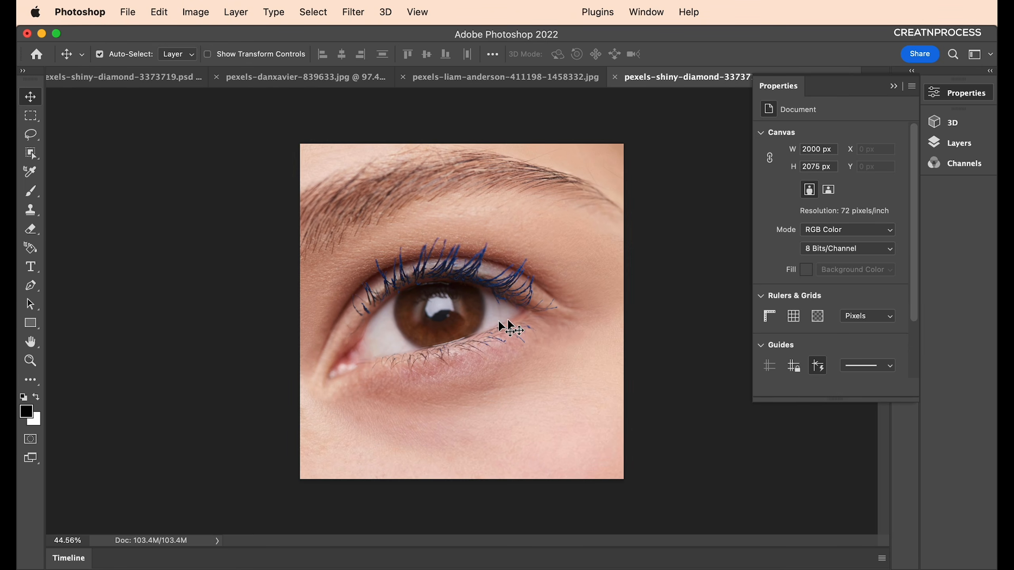
{"action": "left_click", "coordinate": [894, 87]}
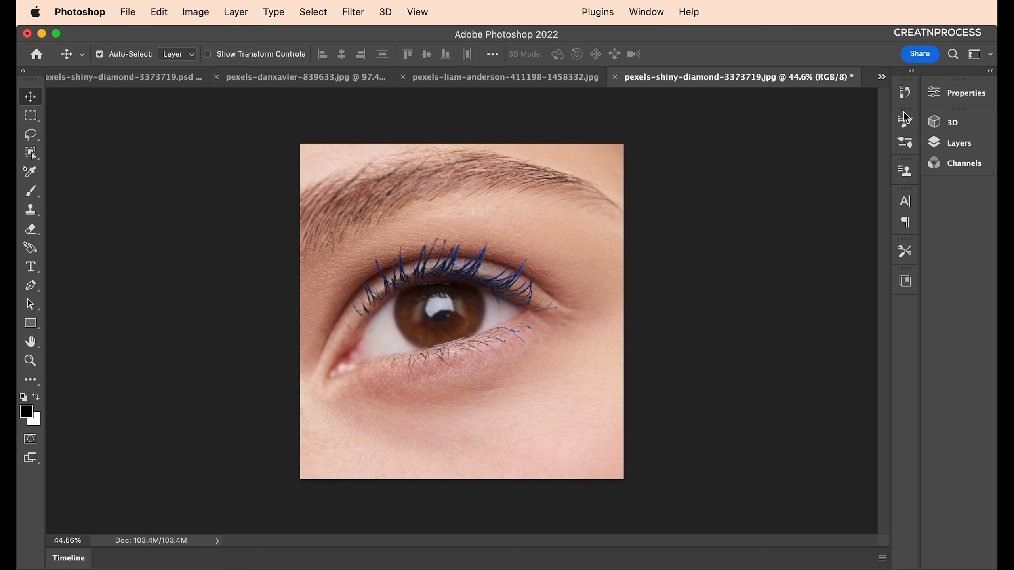
{"action": "left_click", "coordinate": [958, 143]}
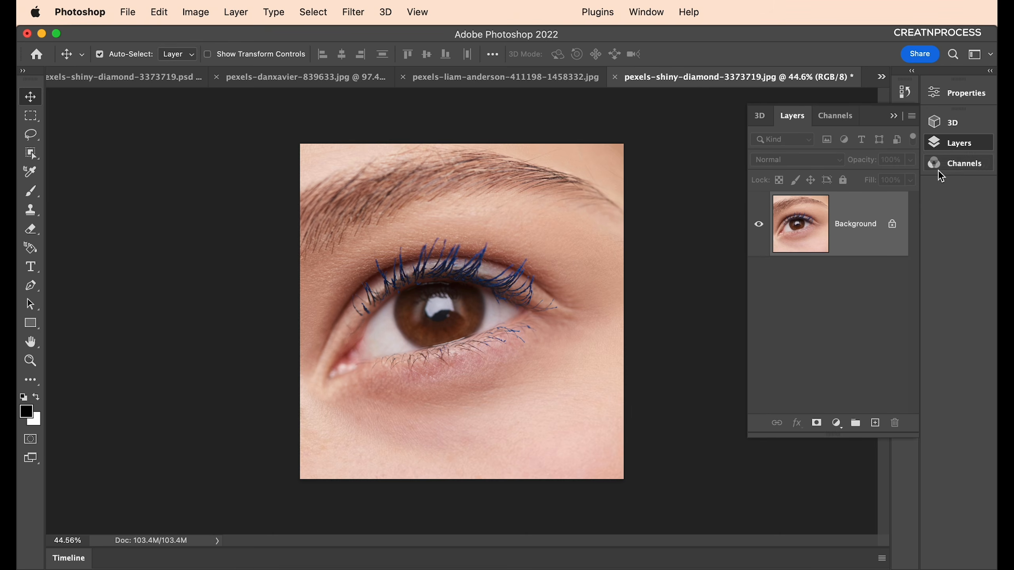
Add a Black & White adjustment layer using the Maximum Black preset.
{"action": "left_click", "coordinate": [837, 427]}
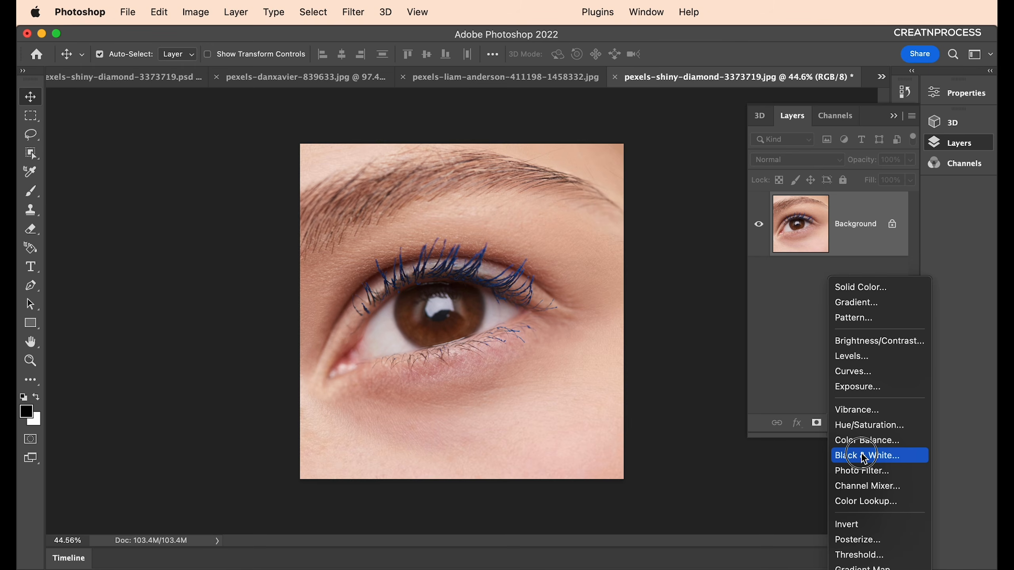
{"action": "left_click", "coordinate": [863, 456]}
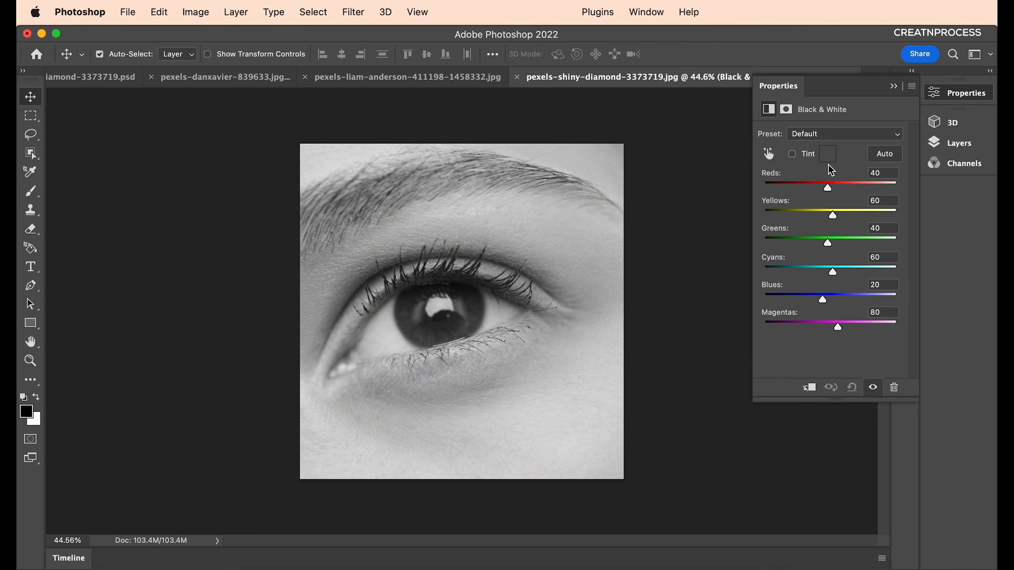
{"action": "left_click", "coordinate": [832, 134]}
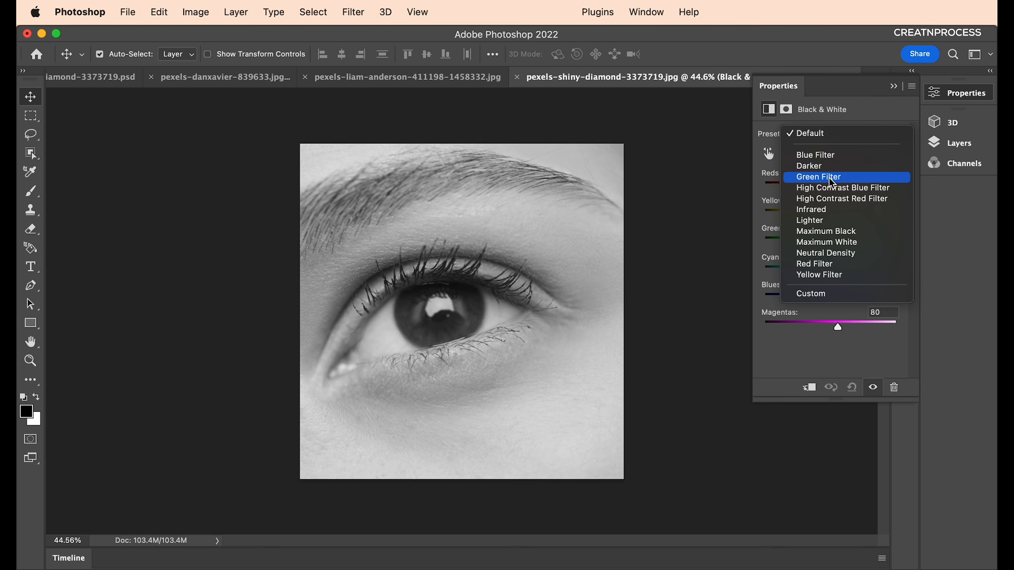
{"action": "left_click", "coordinate": [829, 177]}
{"action": "left_click", "coordinate": [836, 136]}
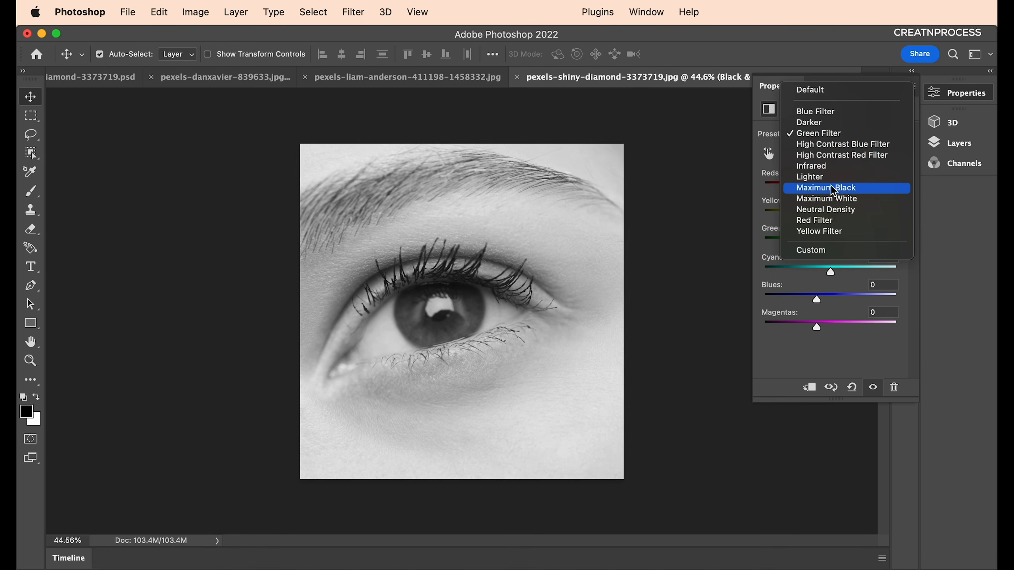
{"action": "left_click", "coordinate": [836, 188]}
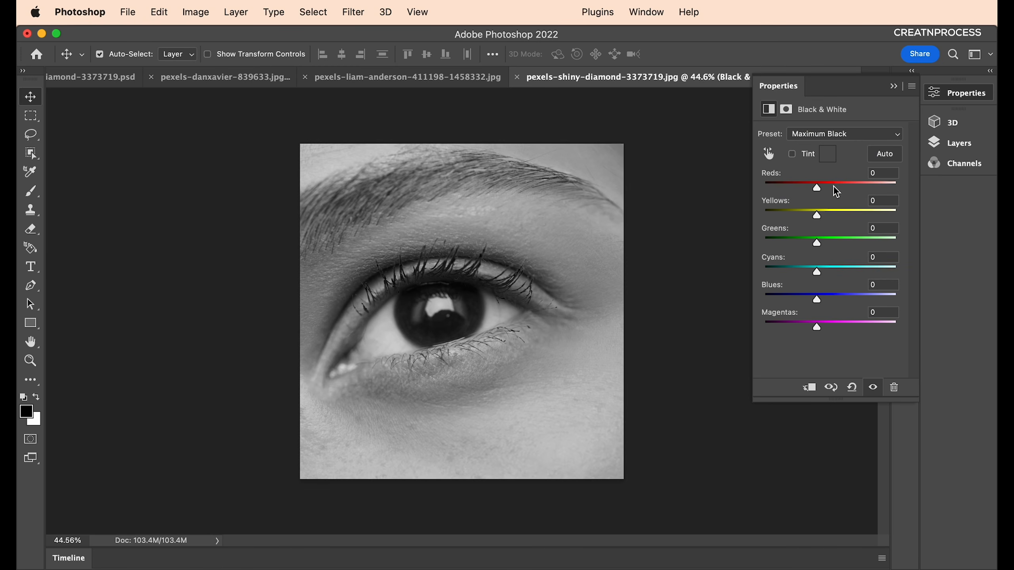
{"action": "left_click", "coordinate": [948, 143]}
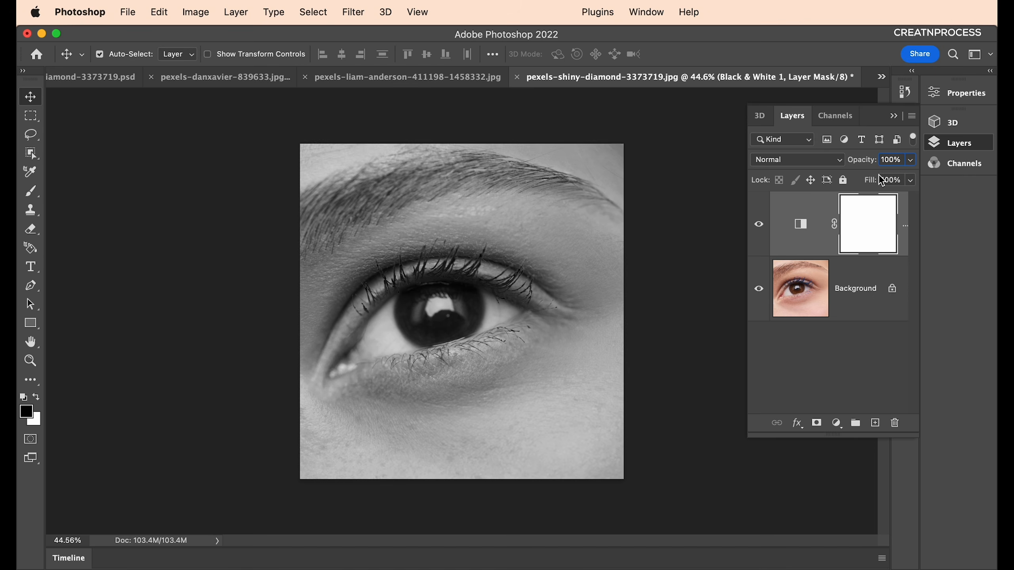
{"action": "left_click", "coordinate": [799, 235]}
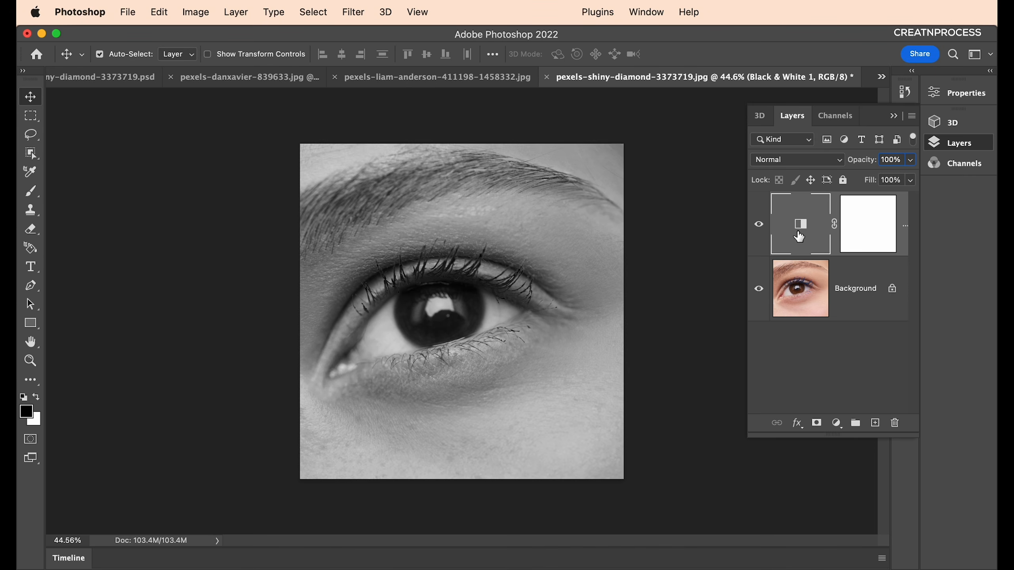
Add a Levels adjustment with inputs 97, 0.81, 225, then create an empty Layer 1 on top.
{"action": "left_click", "coordinate": [836, 422]}
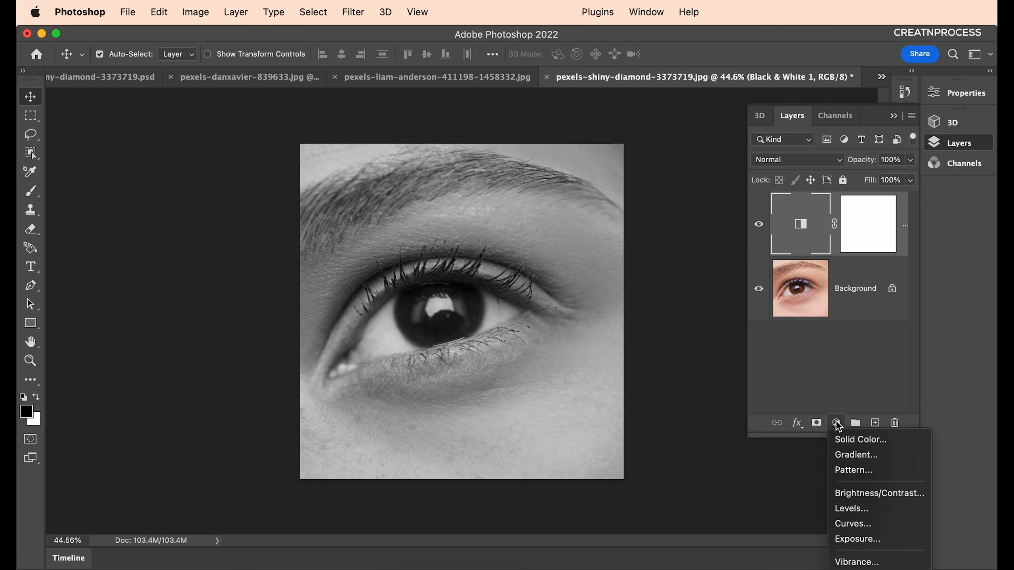
{"action": "left_click", "coordinate": [861, 395]}
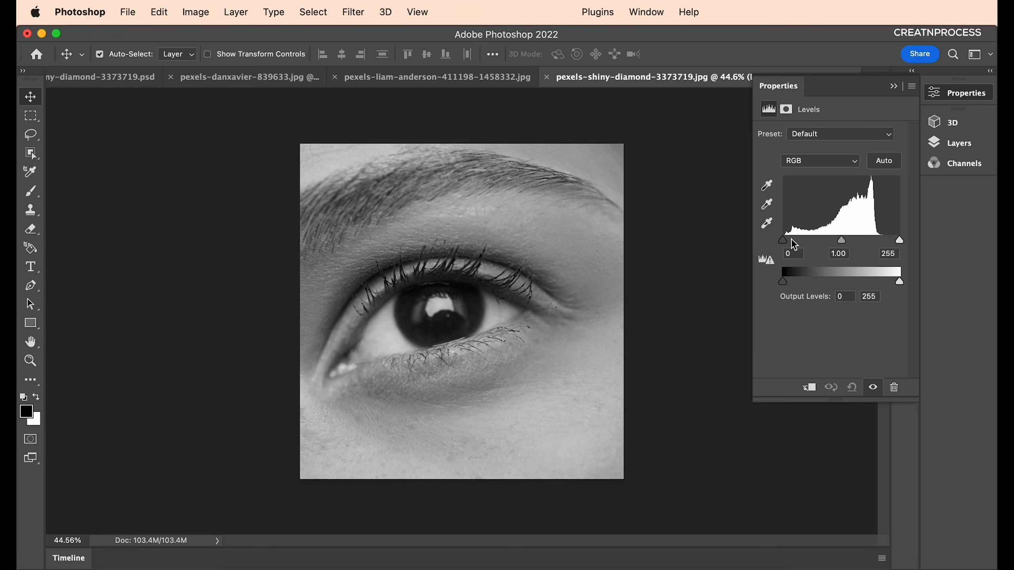
{"action": "left_click_drag", "start_coordinate": [792, 240], "coordinate": [827, 240]}
{"action": "left_click_drag", "start_coordinate": [901, 241], "coordinate": [861, 240]}
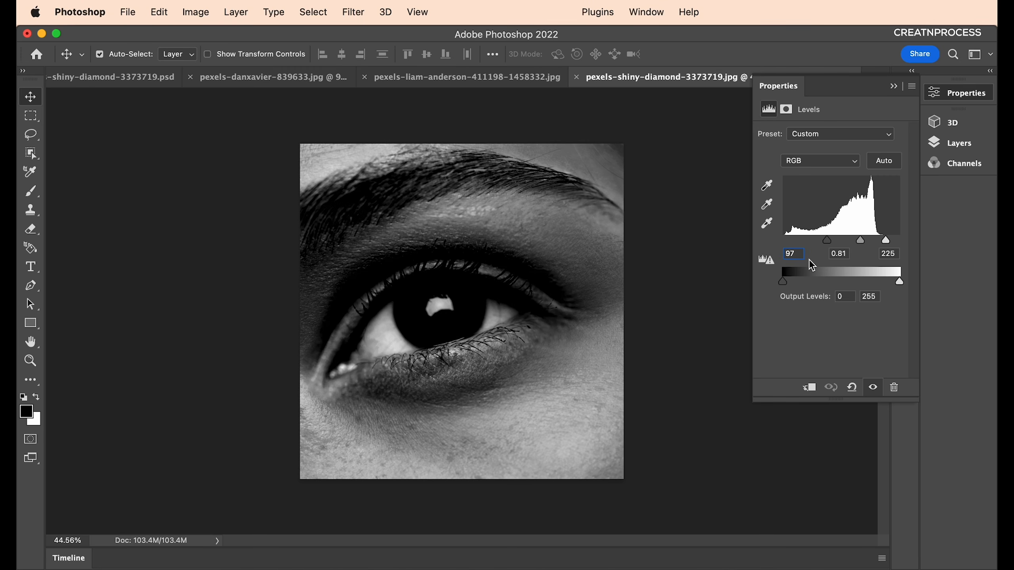
{"action": "left_click", "coordinate": [959, 143]}
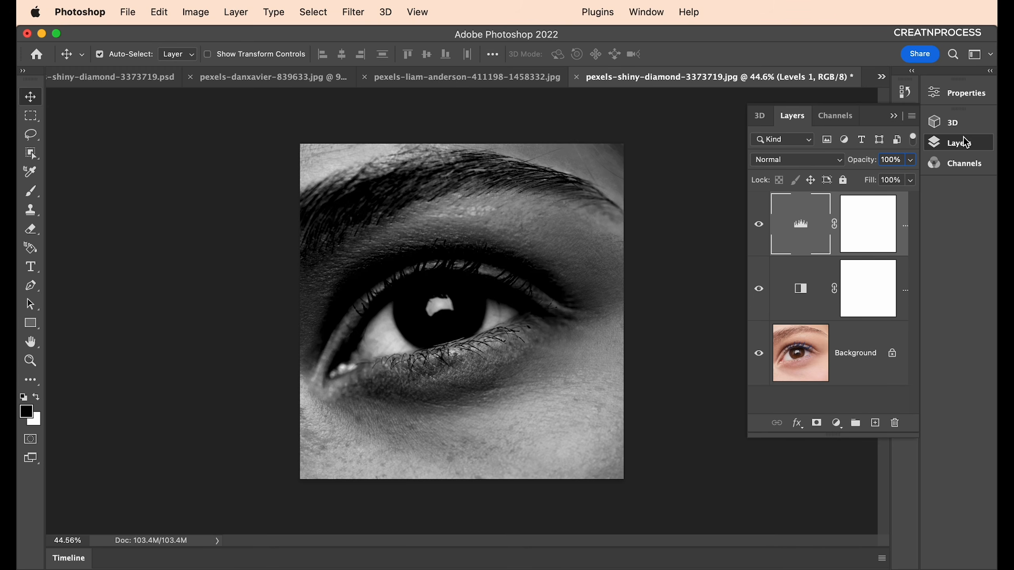
{"action": "left_click", "coordinate": [875, 423]}
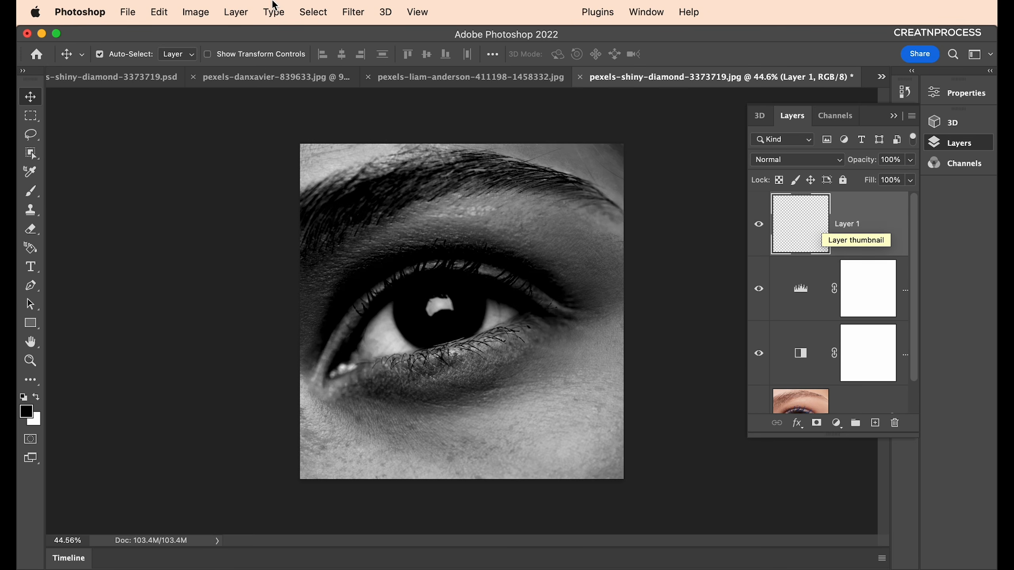
Fill Layer 1 with 50% Gray and convert it to a smart object.
{"action": "left_click", "coordinate": [351, 13]}
{"action": "mouse_move", "coordinate": [158, 15]}
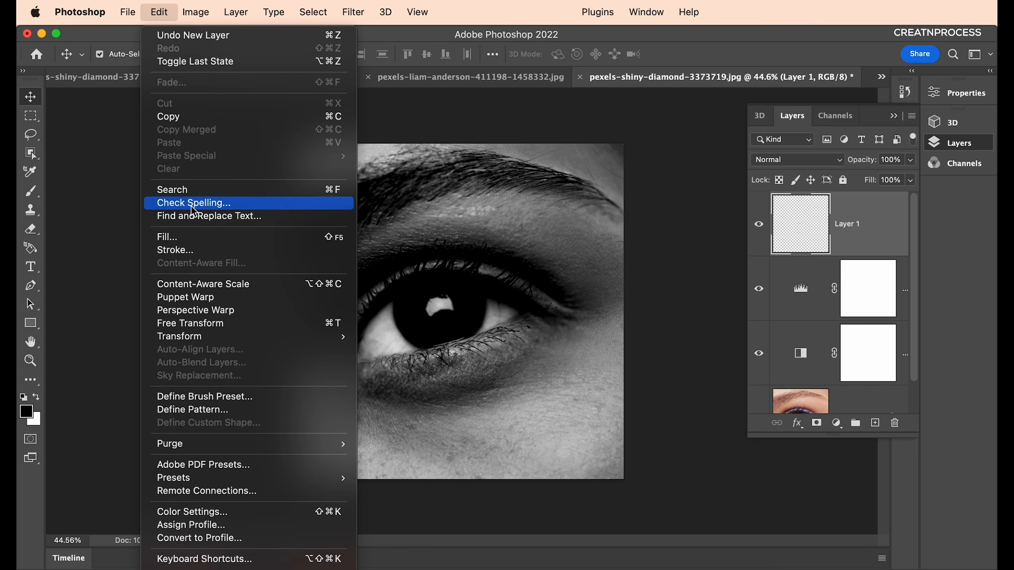
{"action": "left_click", "coordinate": [186, 238]}
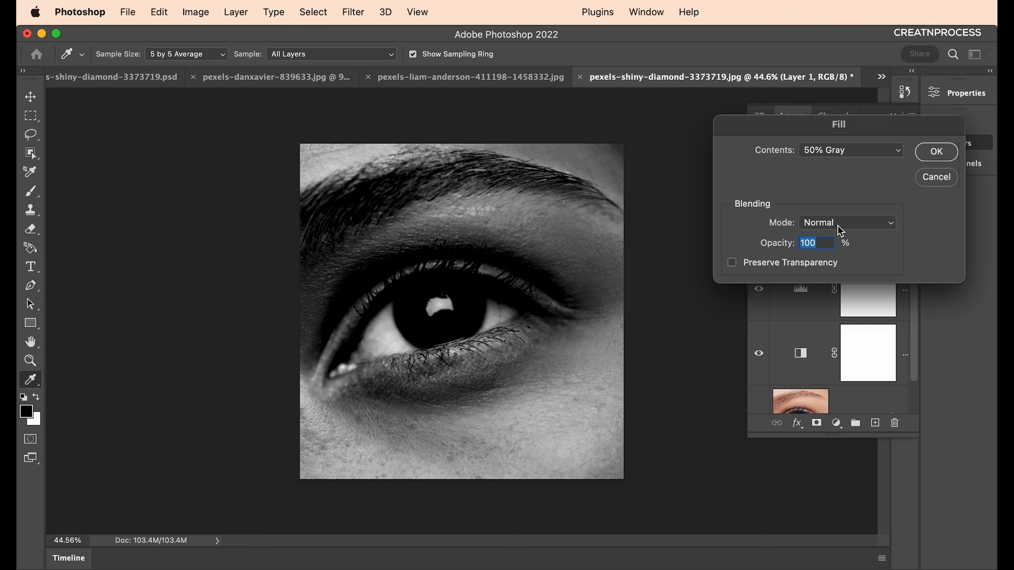
{"action": "left_click", "coordinate": [839, 150]}
{"action": "left_click", "coordinate": [838, 152]}
{"action": "left_click", "coordinate": [925, 155]}
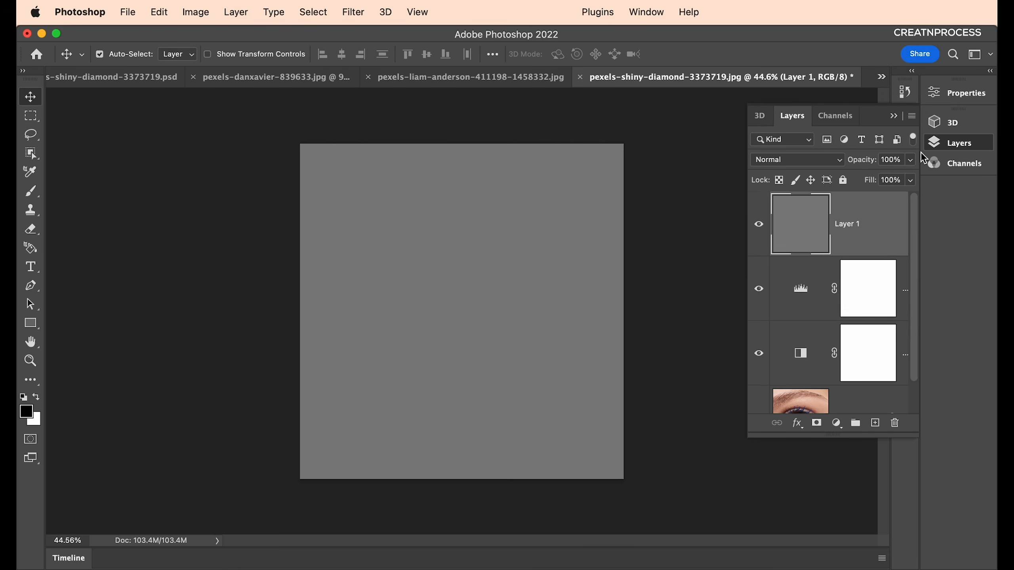
{"action": "right_click", "coordinate": [838, 235]}
{"action": "left_click", "coordinate": [758, 479]}
Pick the Sketch > Halftone Pattern filter in the Filter Gallery.
{"action": "left_click", "coordinate": [353, 12]}
{"action": "left_click", "coordinate": [367, 36]}
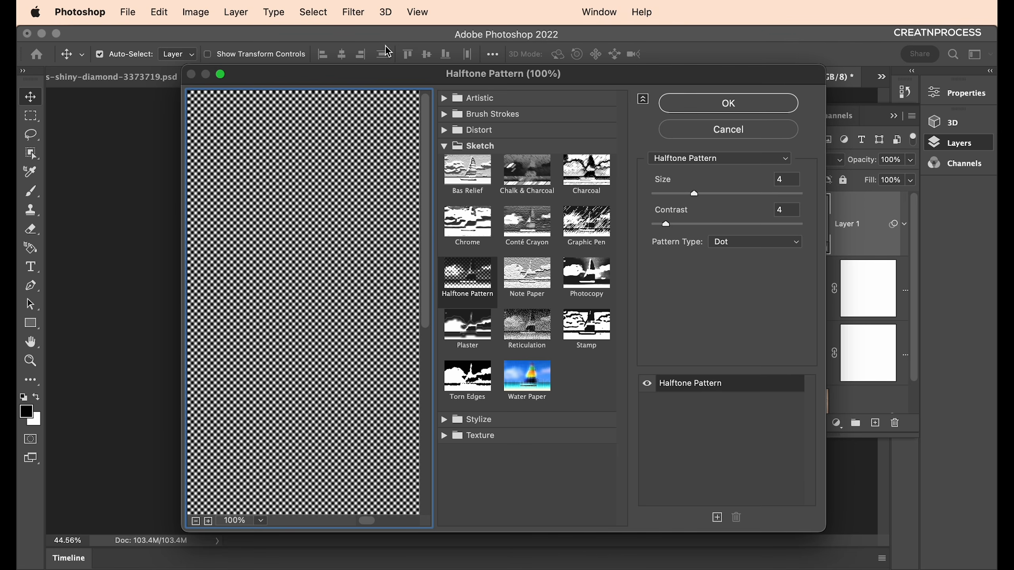
{"action": "left_click", "coordinate": [465, 271]}
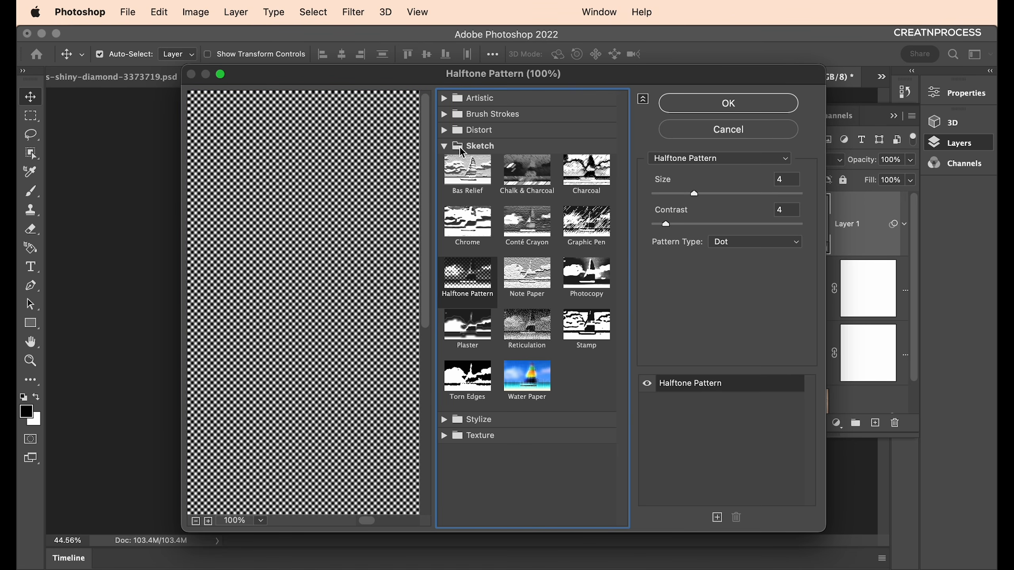
{"action": "left_click", "coordinate": [504, 288]}
{"action": "left_click", "coordinate": [469, 281]}
{"action": "left_click_drag", "start_coordinate": [673, 82], "coordinate": [666, 111]}
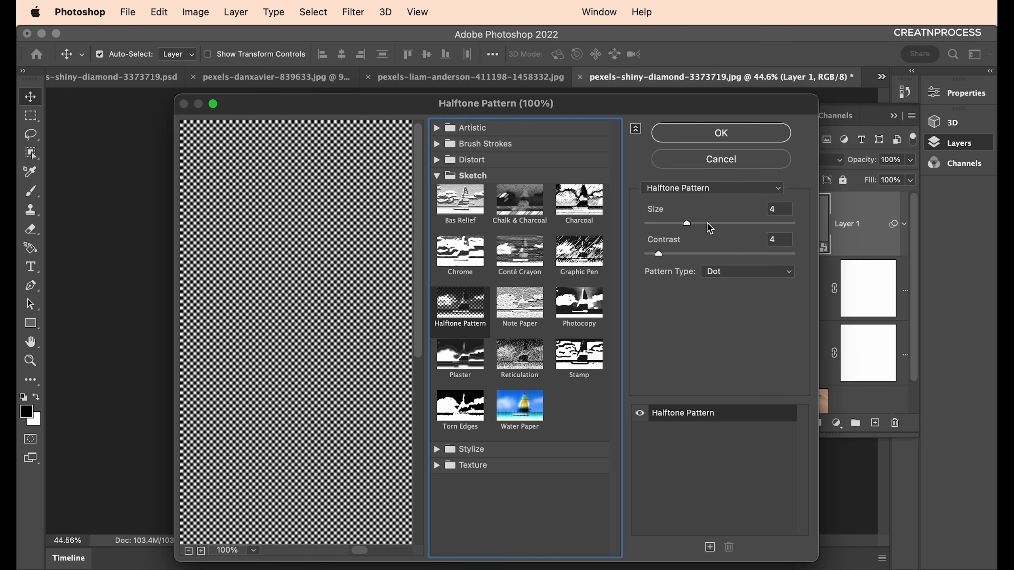
Apply Halftone Pattern with Size 7, Contrast 12 and Dot pattern type.
{"action": "left_click_drag", "start_coordinate": [691, 223], "coordinate": [724, 224]}
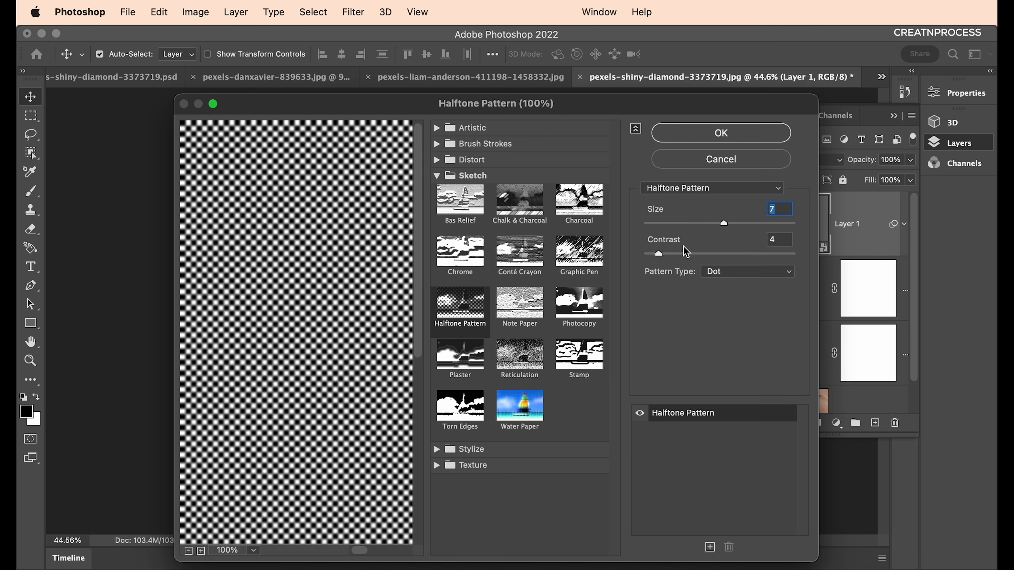
{"action": "left_click_drag", "start_coordinate": [659, 254], "coordinate": [685, 258]}
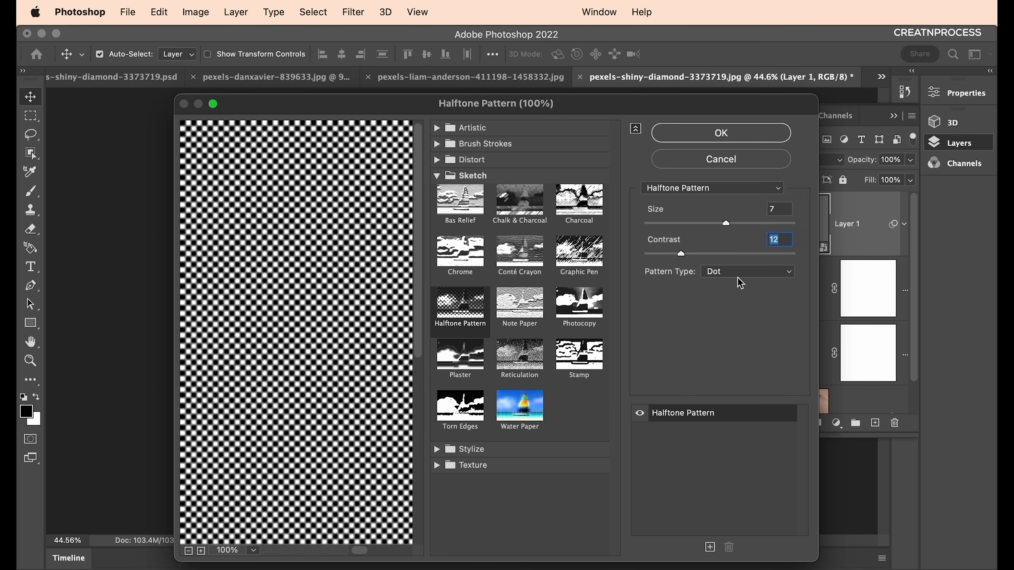
{"action": "left_click", "coordinate": [779, 272]}
{"action": "left_click", "coordinate": [759, 270]}
{"action": "left_click", "coordinate": [738, 136]}
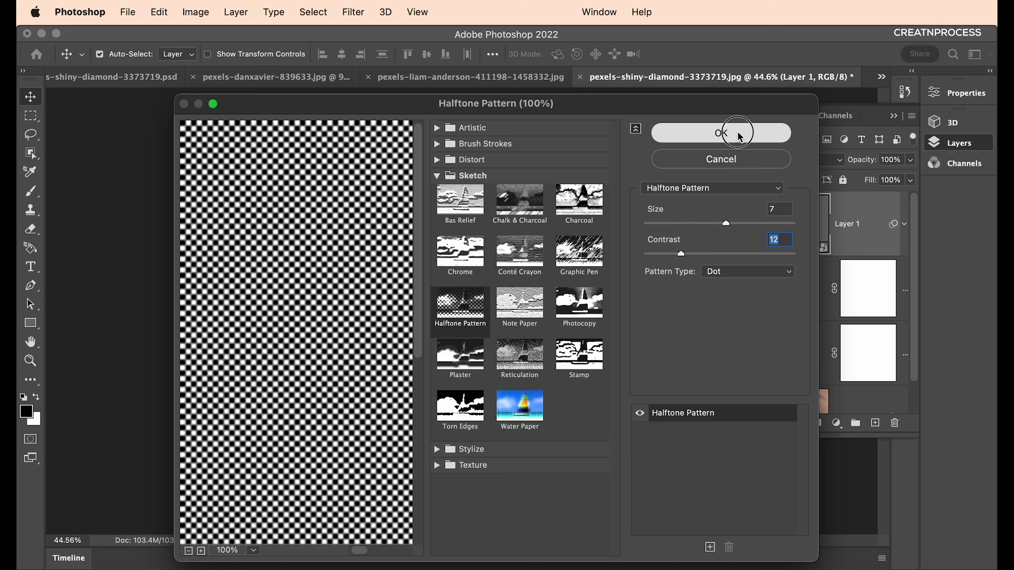
{"action": "left_click", "coordinate": [818, 161]}
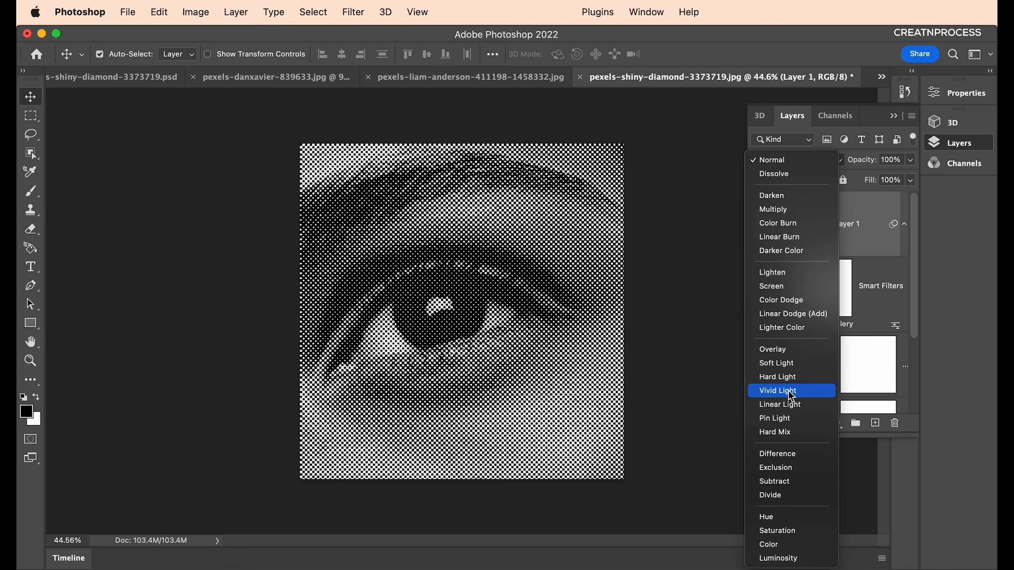
Set Layer 1's blend mode to Hard Mix, rendering the eye as crisp halftone dots.
{"action": "left_click", "coordinate": [158, 86]}
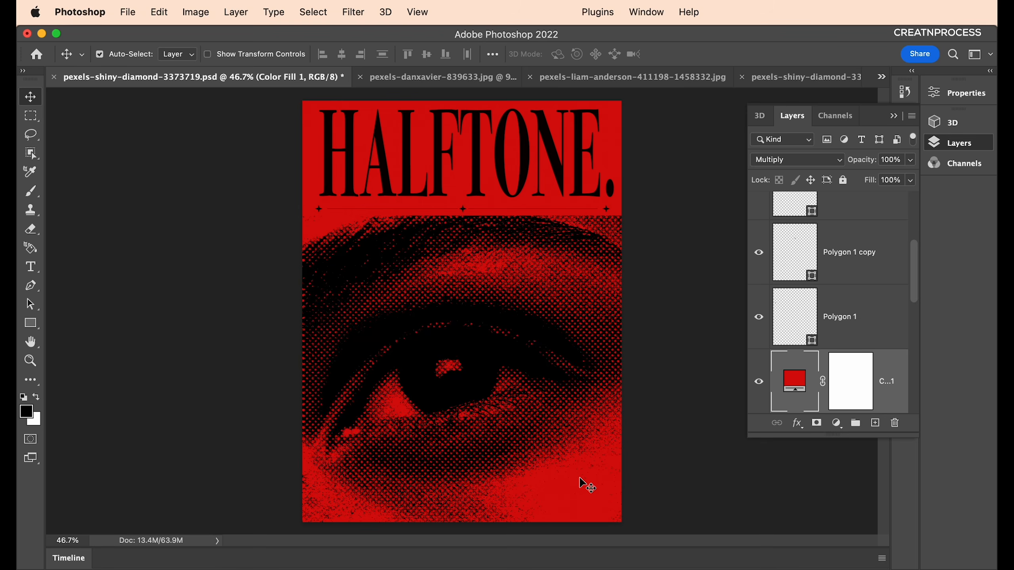
{"action": "left_click", "coordinate": [768, 78]}
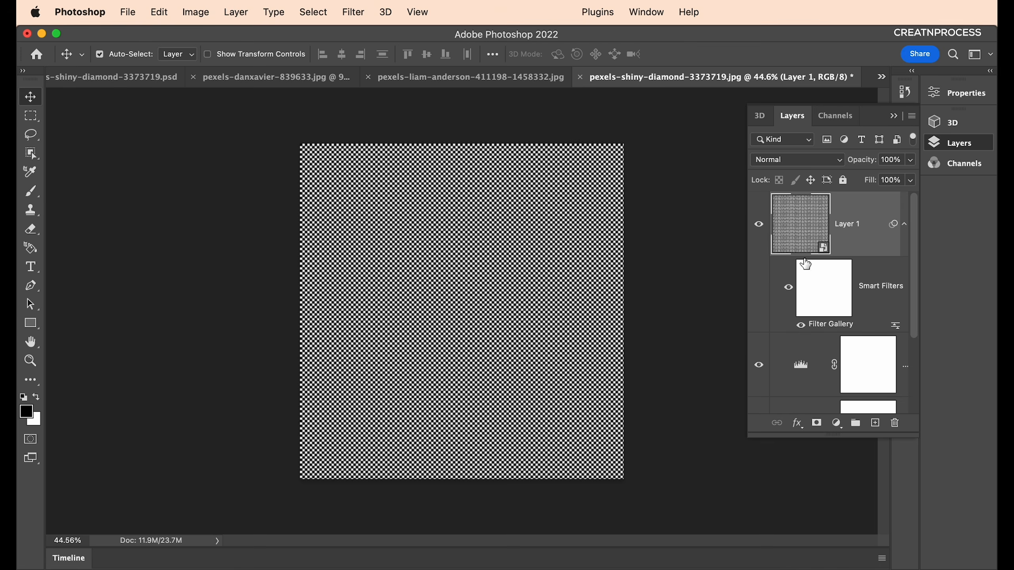
{"action": "left_click", "coordinate": [798, 159]}
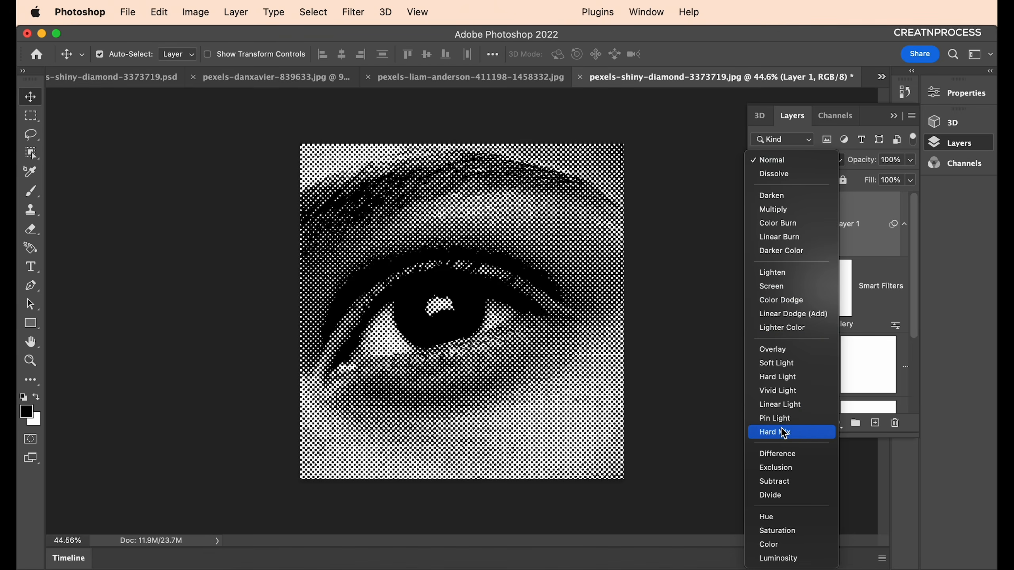
{"action": "left_click", "coordinate": [783, 433]}
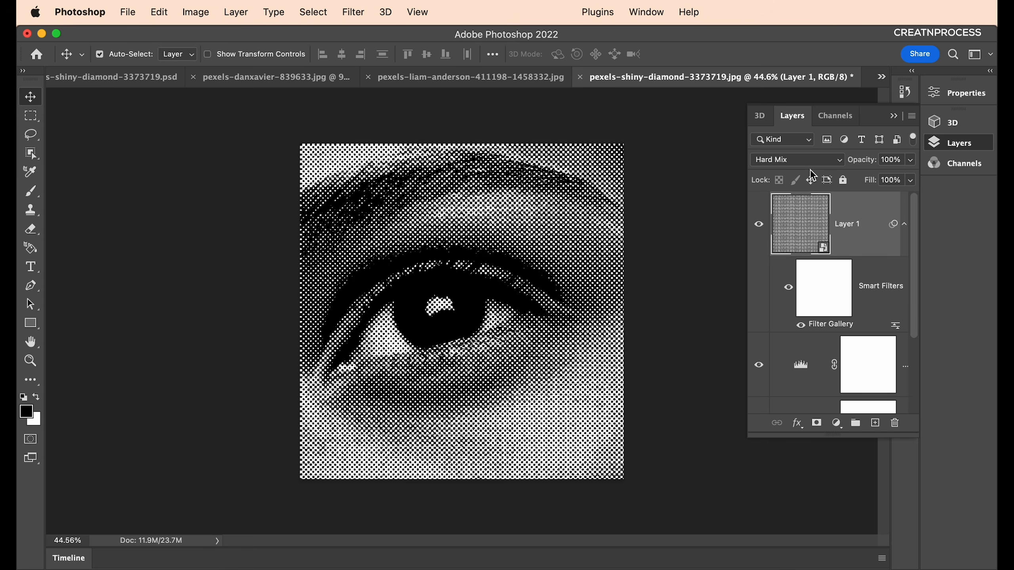
{"action": "double_click", "coordinate": [801, 365]}
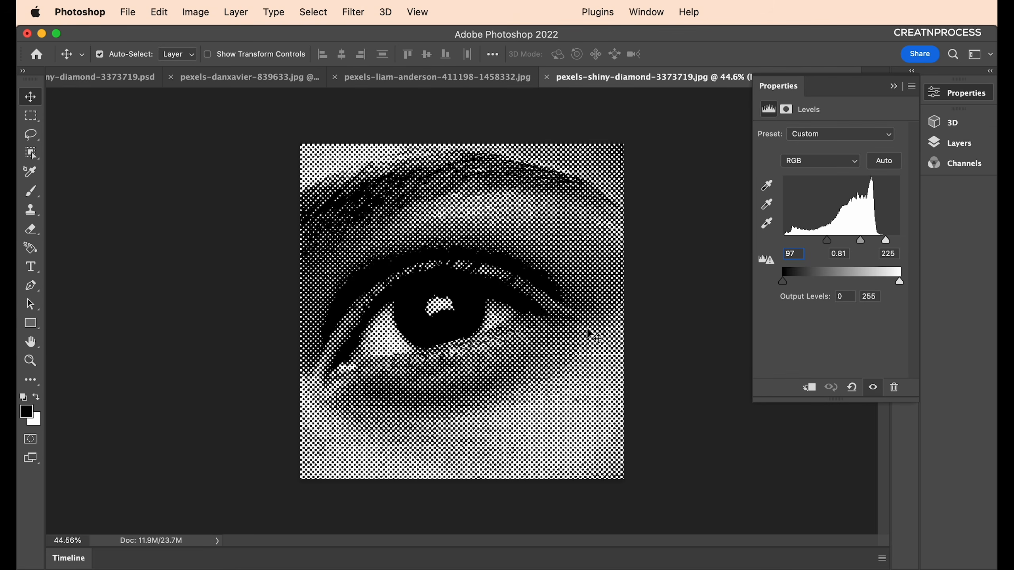
Lower the Levels white point to 230 to thicken the eye's halftone dots.
{"action": "scroll", "coordinate": [574, 318], "scroll_direction": "up", "scroll_amount": 1}
{"action": "scroll", "coordinate": [575, 317], "scroll_direction": "up", "scroll_amount": 1}
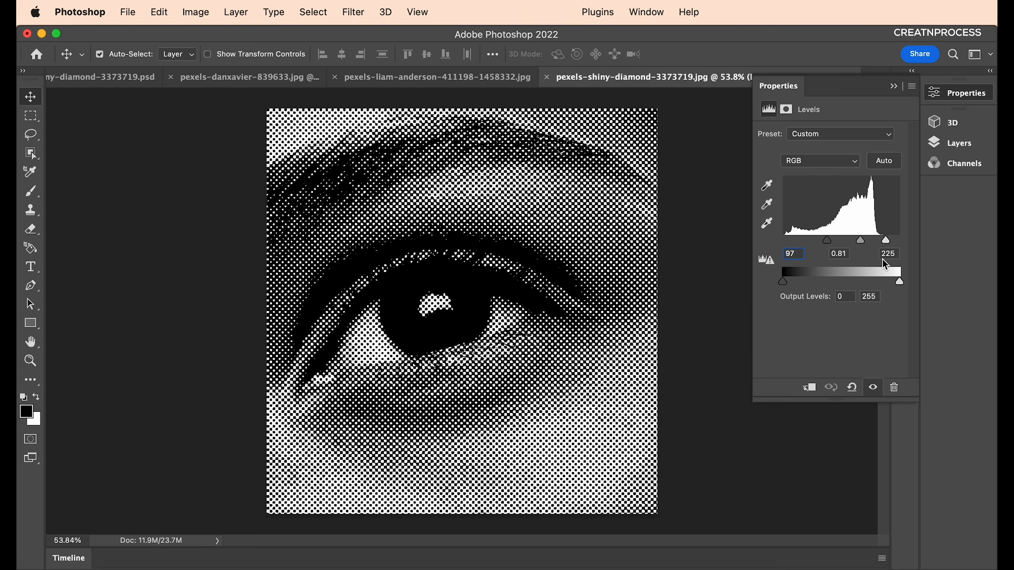
{"action": "left_click_drag", "start_coordinate": [888, 249], "coordinate": [843, 242]}
{"action": "left_click", "coordinate": [943, 144]}
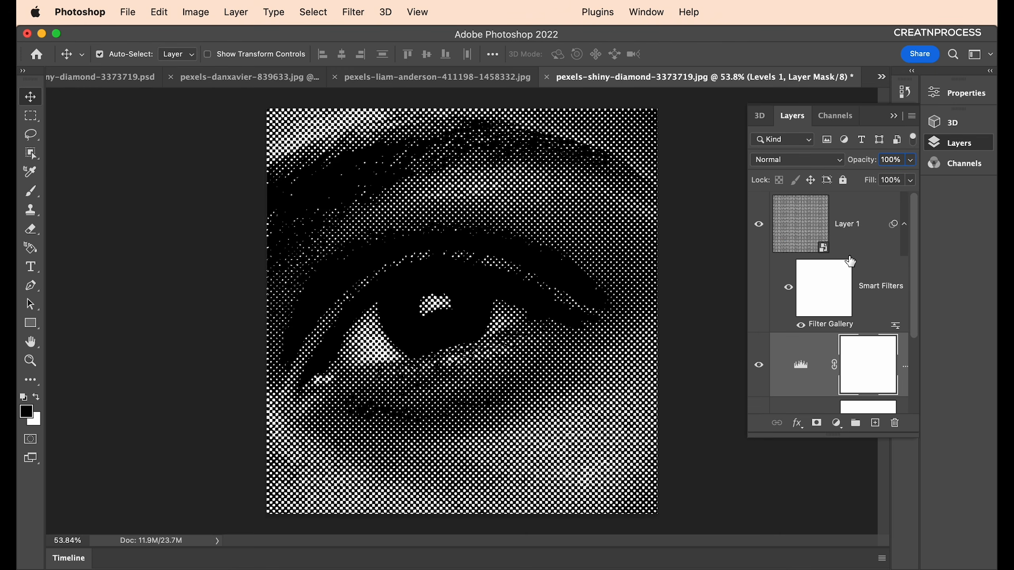
Reopen Layer 1's Filter Gallery and preview Torn Edges before returning to Halftone Pattern.
{"action": "double_click", "coordinate": [846, 326]}
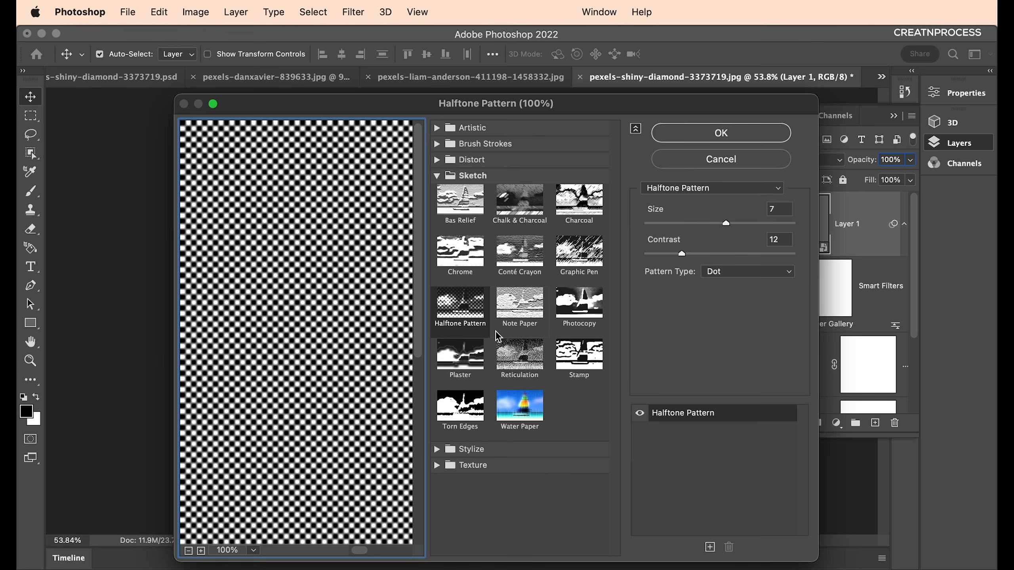
{"action": "left_click", "coordinate": [464, 415]}
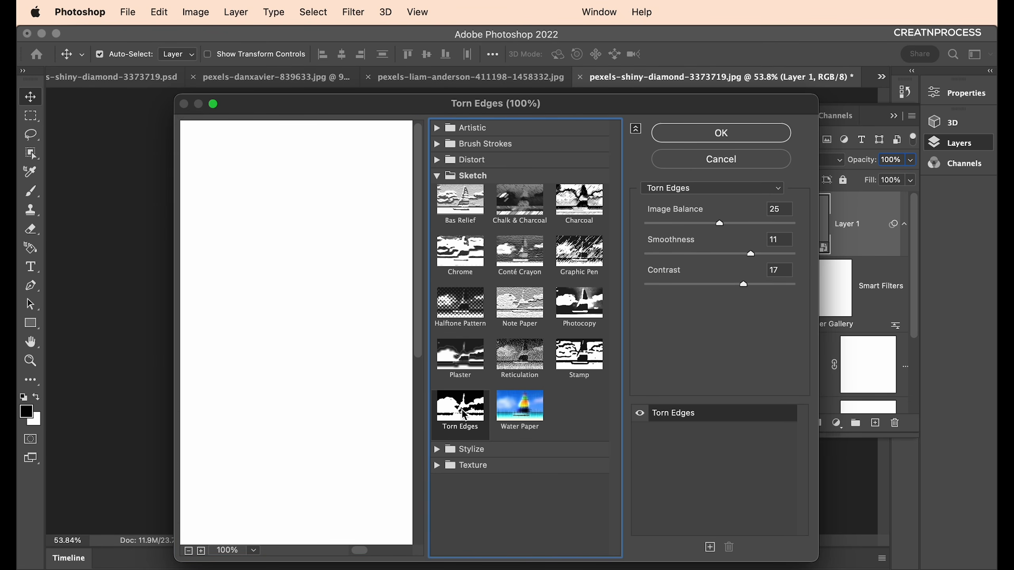
{"action": "left_click", "coordinate": [467, 310]}
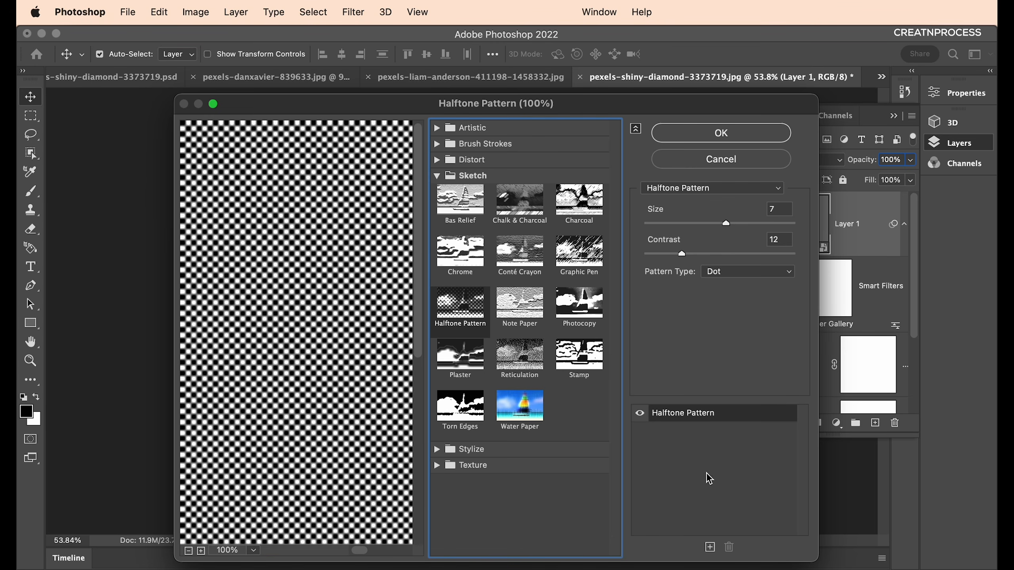
{"action": "left_click_drag", "start_coordinate": [623, 103], "coordinate": [621, 69]}
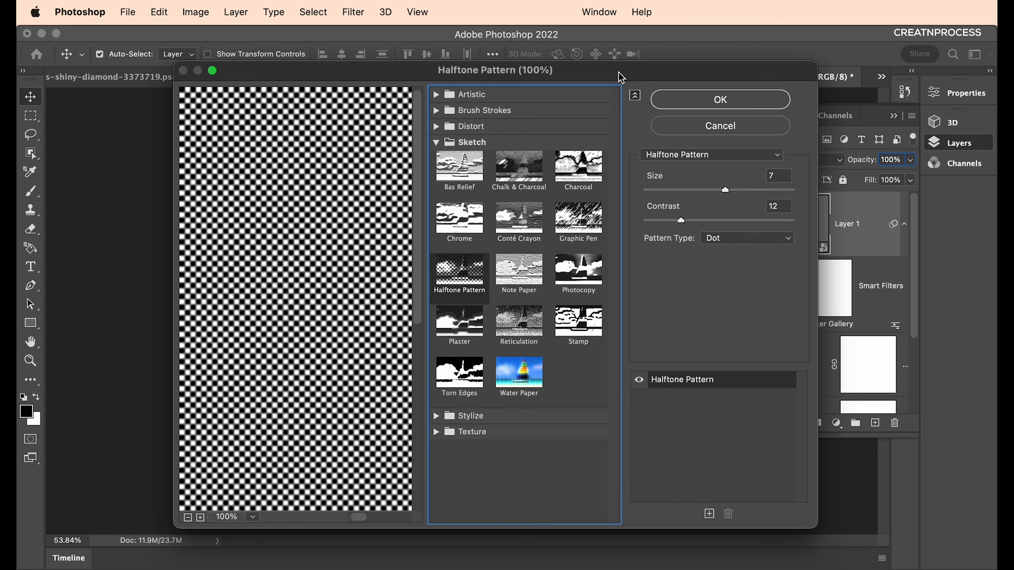
Add a Torn Edges effect layer with Image Balance 38, Contrast 1 and Smoothness 12.
{"action": "left_click", "coordinate": [682, 383]}
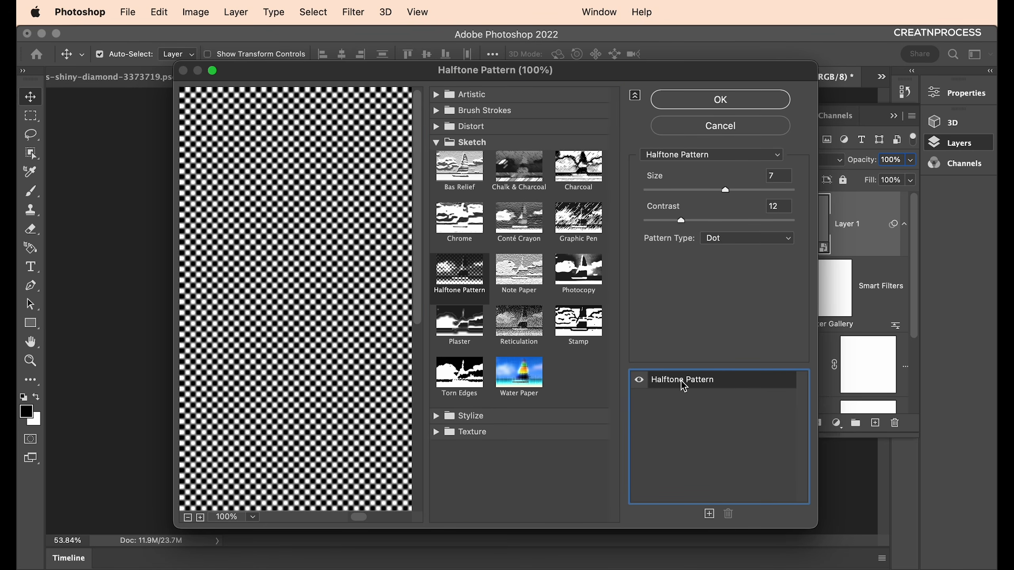
{"action": "left_click", "coordinate": [710, 514]}
{"action": "left_click", "coordinate": [453, 375]}
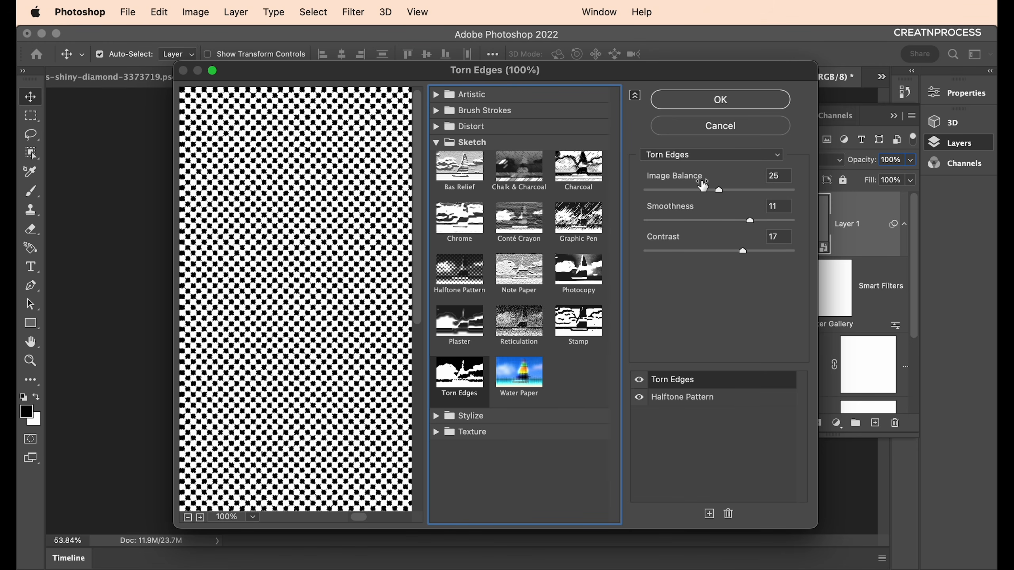
{"action": "left_click_drag", "start_coordinate": [727, 193], "coordinate": [760, 199]}
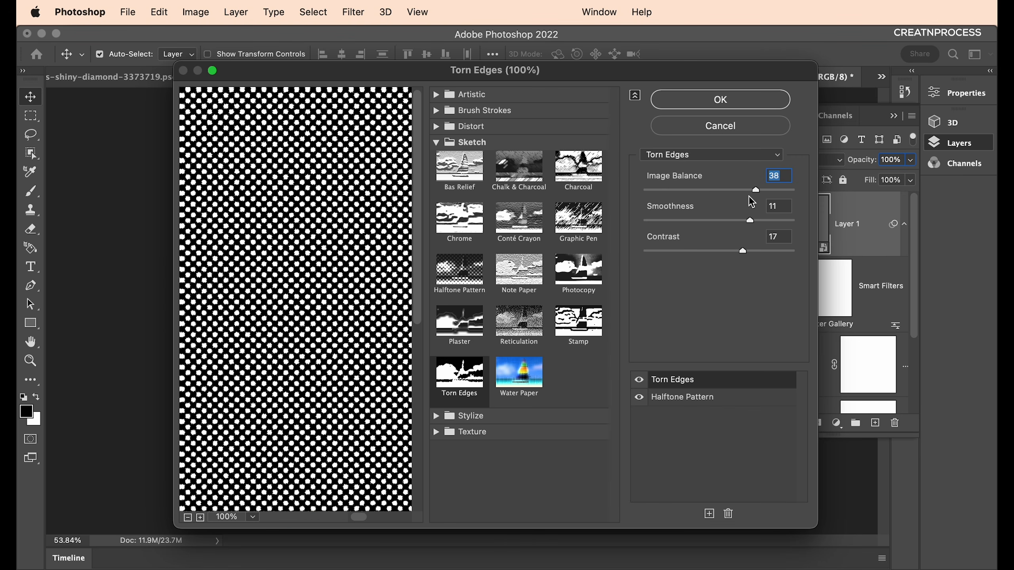
{"action": "left_click_drag", "start_coordinate": [743, 251], "coordinate": [626, 254]}
{"action": "left_click_drag", "start_coordinate": [732, 224], "coordinate": [766, 221]}
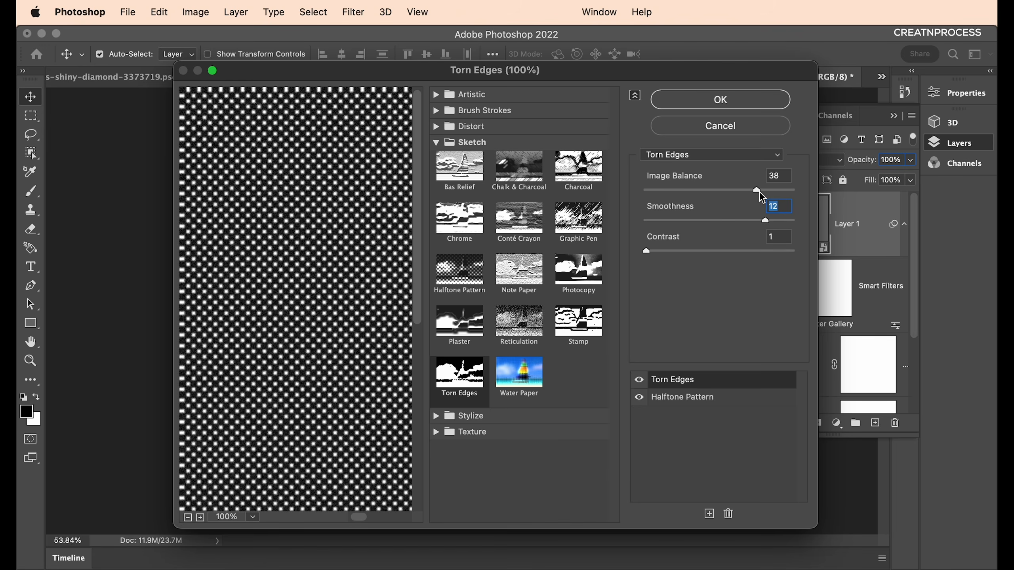
Apply the Halftone Pattern and Torn Edges filter stack to the eye.
{"action": "left_click", "coordinate": [744, 105]}
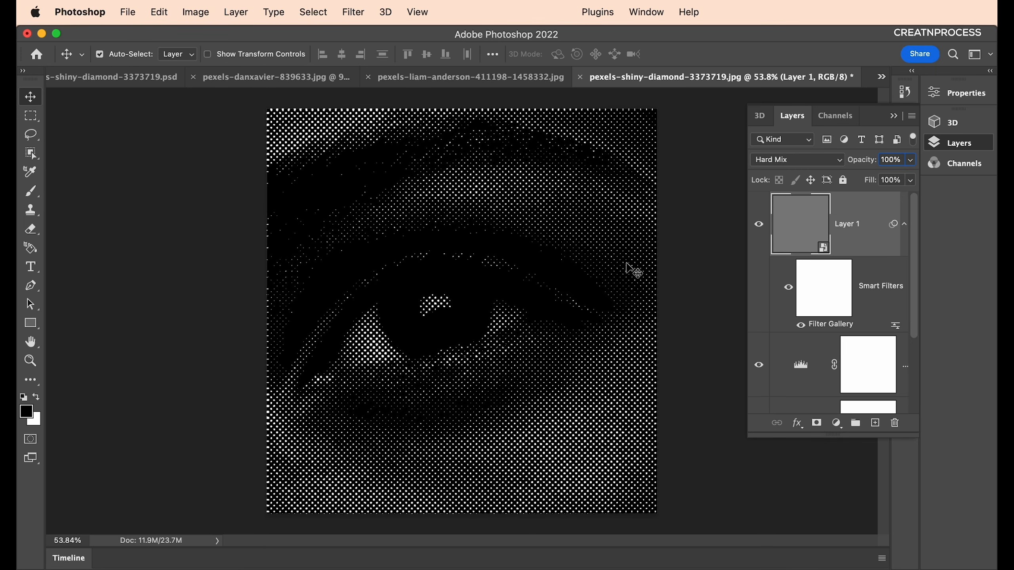
{"action": "scroll", "coordinate": [505, 282], "scroll_direction": "up", "scroll_amount": 1}
{"action": "scroll", "coordinate": [505, 283], "scroll_direction": "down", "scroll_amount": 2}
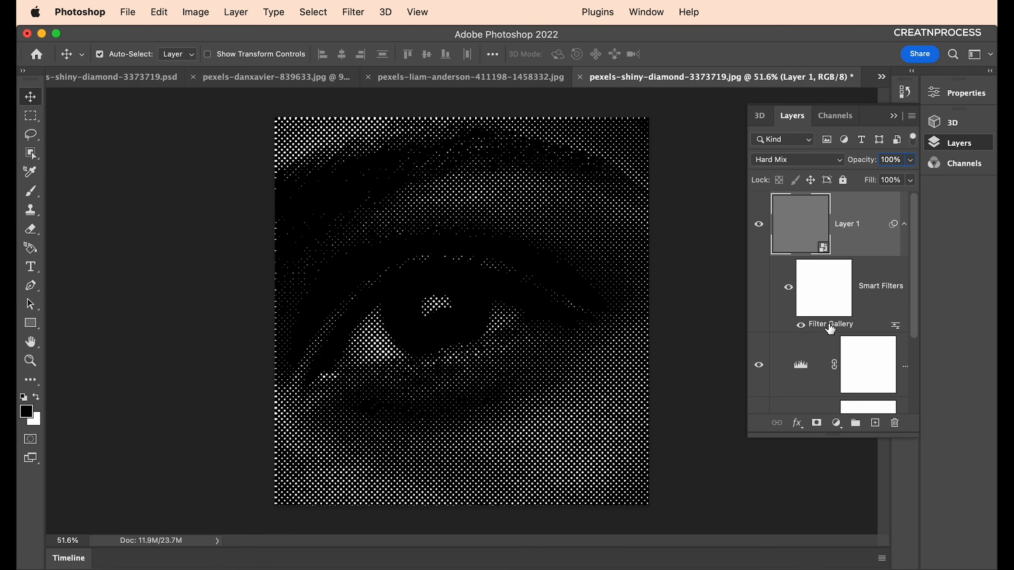
{"action": "scroll", "coordinate": [559, 331], "scroll_direction": "down", "scroll_amount": 8}
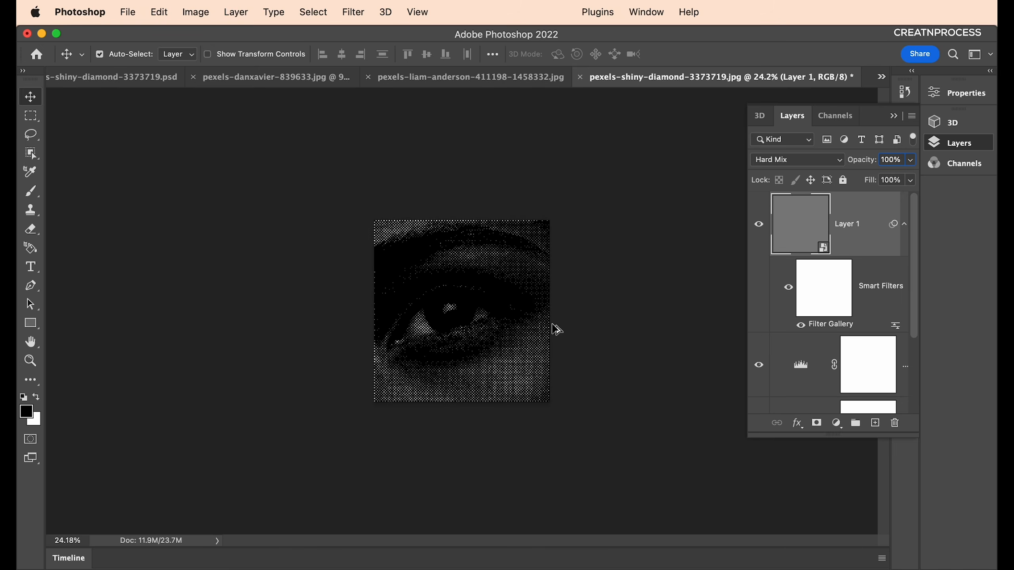
{"action": "scroll", "coordinate": [553, 330], "scroll_direction": "up", "scroll_amount": 3}
{"action": "scroll", "coordinate": [555, 329], "scroll_direction": "up", "scroll_amount": 3}
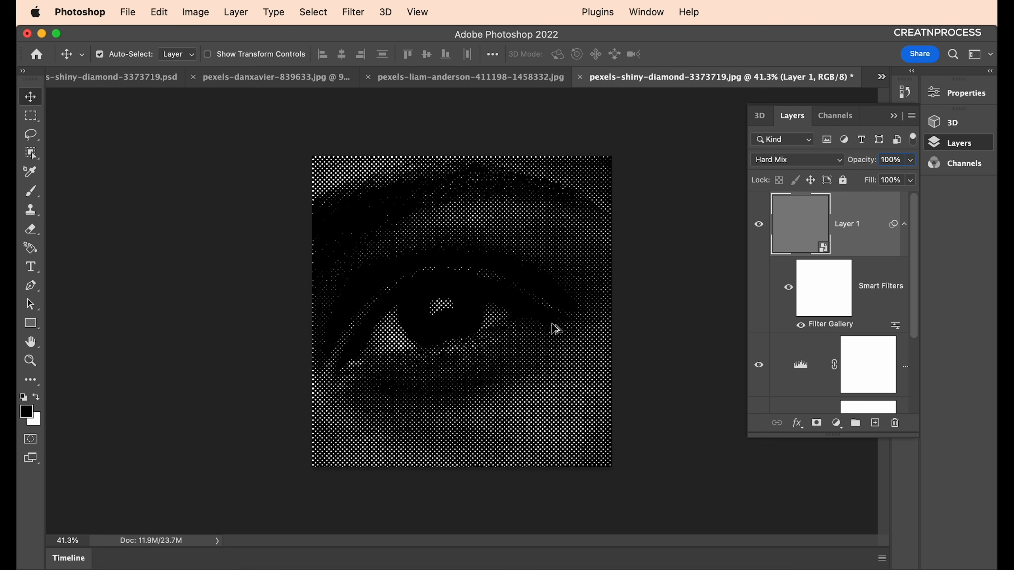
Reopen the Filter Gallery and add a Reticulation effect layer on top of the stack.
{"action": "double_click", "coordinate": [819, 324]}
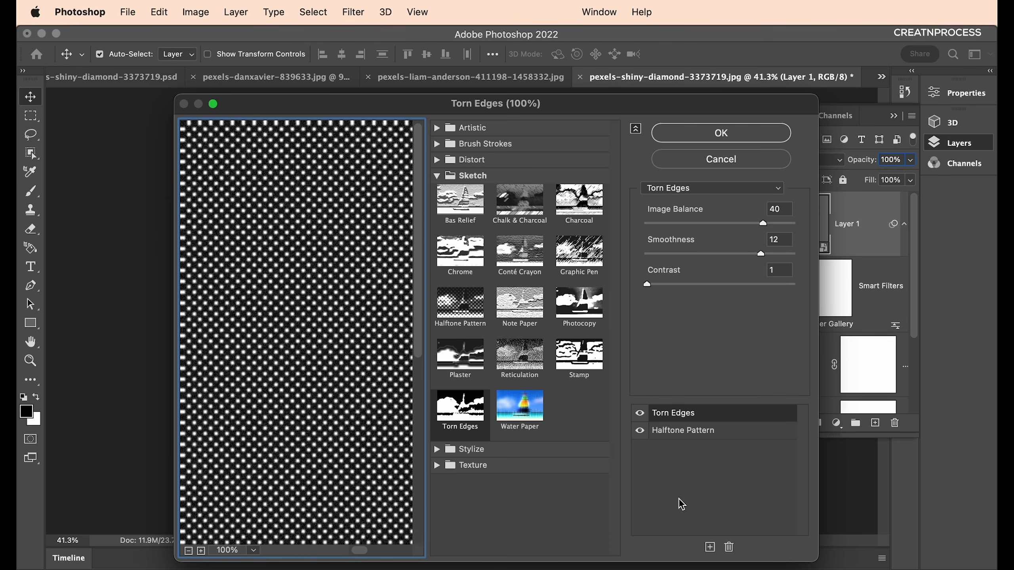
{"action": "left_click", "coordinate": [711, 547]}
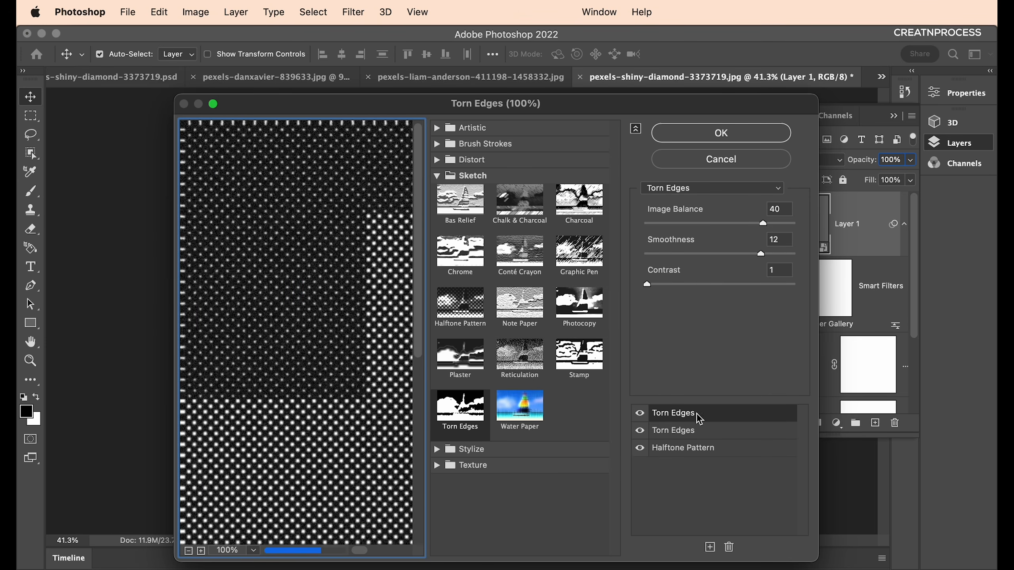
{"action": "left_click", "coordinate": [525, 363]}
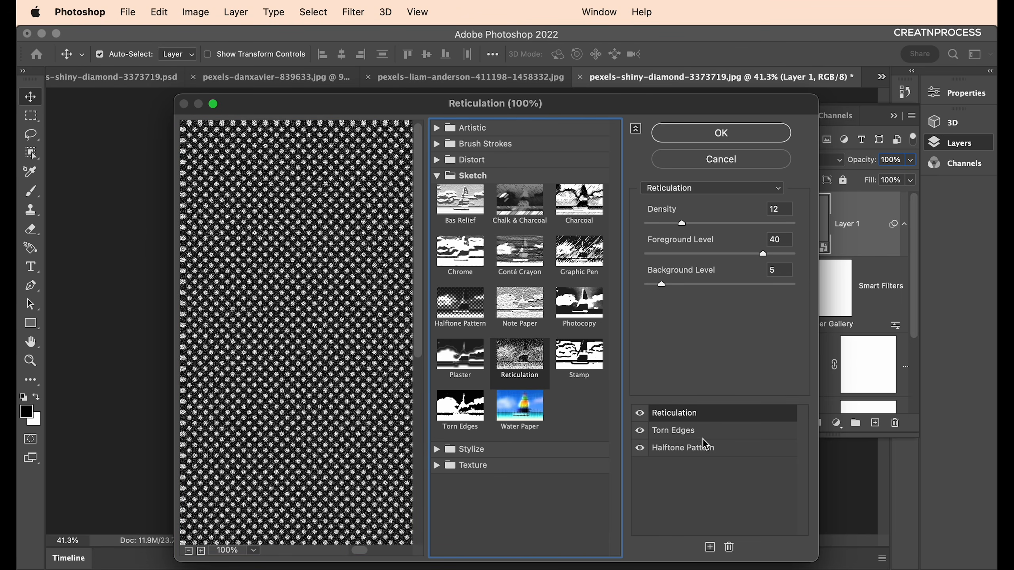
{"action": "left_click", "coordinate": [753, 451]}
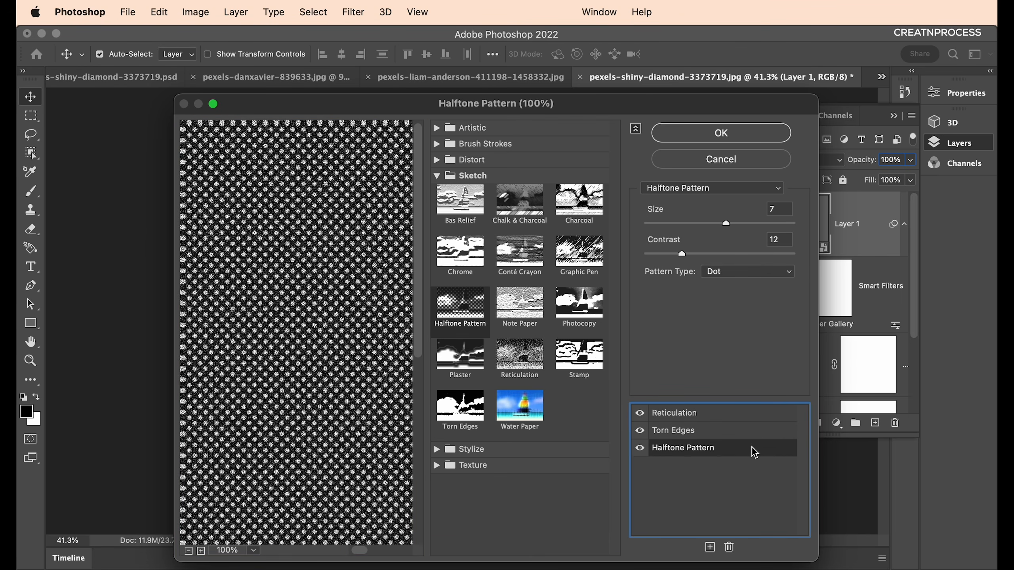
{"action": "left_click", "coordinate": [749, 428]}
{"action": "left_click", "coordinate": [748, 414]}
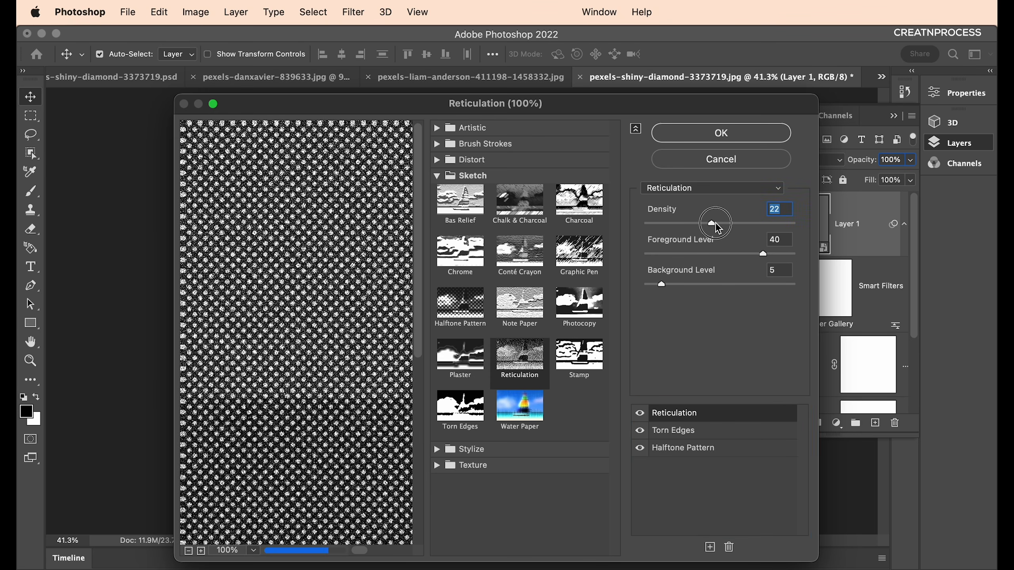
Set Reticulation to Density 7, Foreground Level 43 and Background Level 0.
{"action": "left_click_drag", "start_coordinate": [681, 224], "coordinate": [694, 224]}
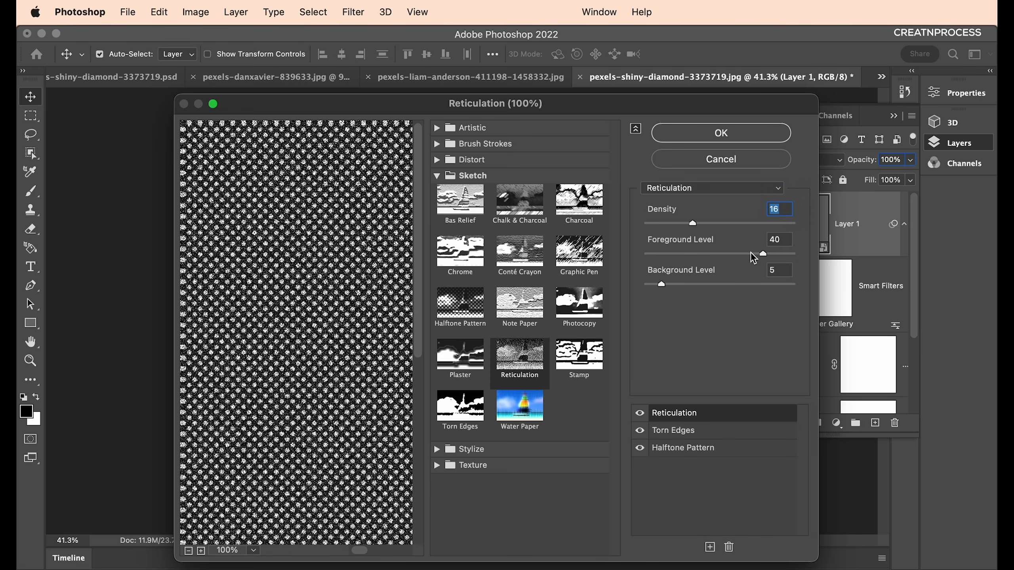
{"action": "left_click_drag", "start_coordinate": [763, 254], "coordinate": [718, 254]}
{"action": "left_click", "coordinate": [661, 284]}
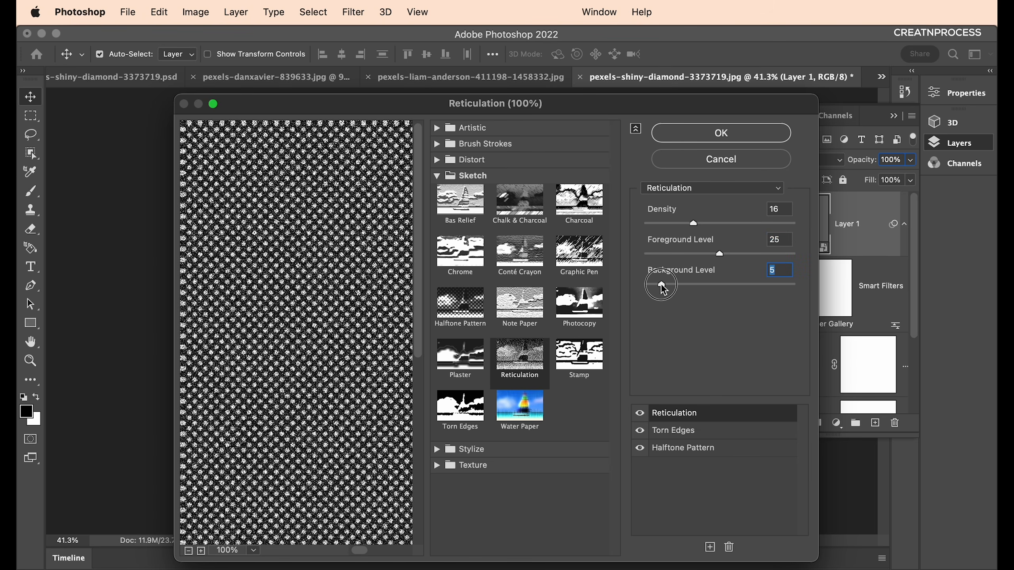
{"action": "left_click_drag", "start_coordinate": [660, 283], "coordinate": [637, 285]}
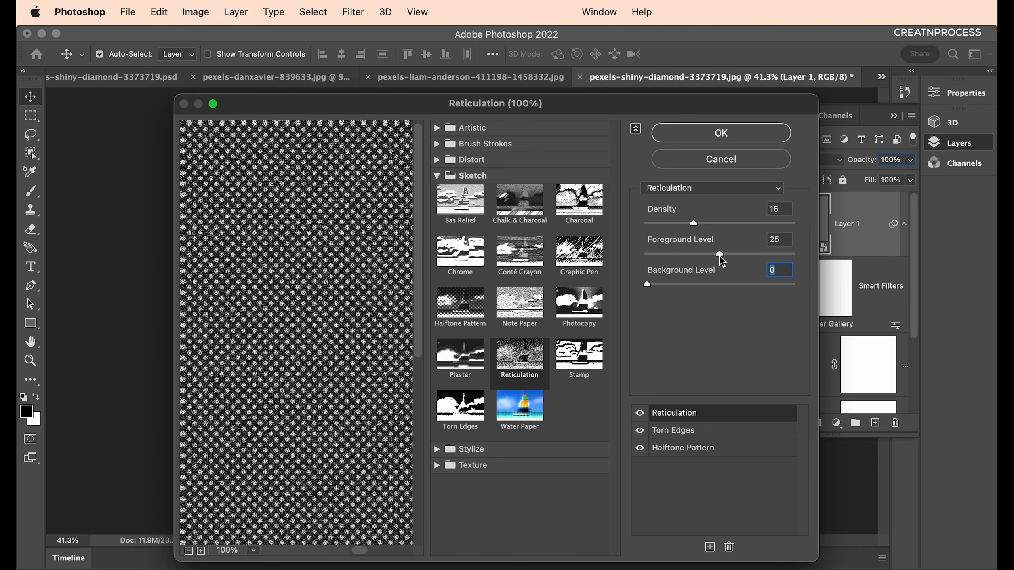
{"action": "left_click", "coordinate": [718, 254]}
{"action": "left_click_drag", "start_coordinate": [719, 256], "coordinate": [773, 259]}
{"action": "left_click_drag", "start_coordinate": [696, 229], "coordinate": [667, 227]}
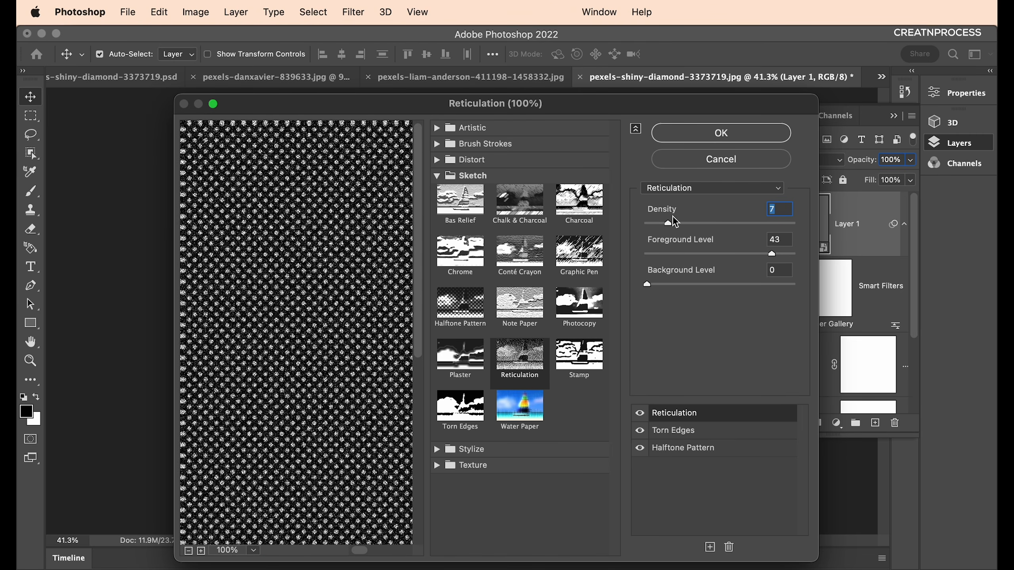
Apply the Reticulation filter stack to the eye image.
{"action": "left_click", "coordinate": [718, 139]}
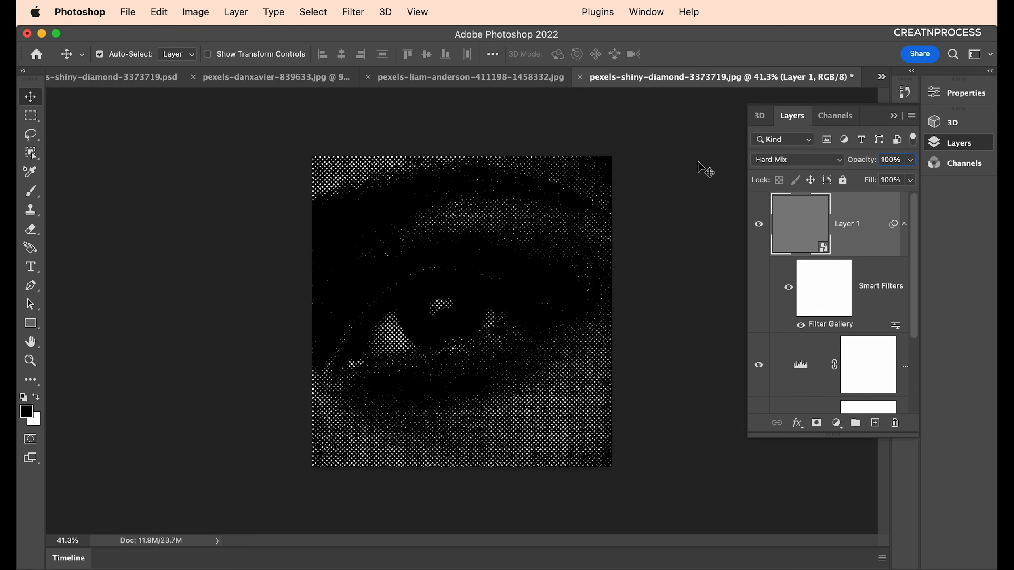
{"action": "scroll", "coordinate": [457, 360], "scroll_direction": "up", "scroll_amount": 5}
{"action": "scroll", "coordinate": [454, 360], "scroll_direction": "down", "scroll_amount": 5}
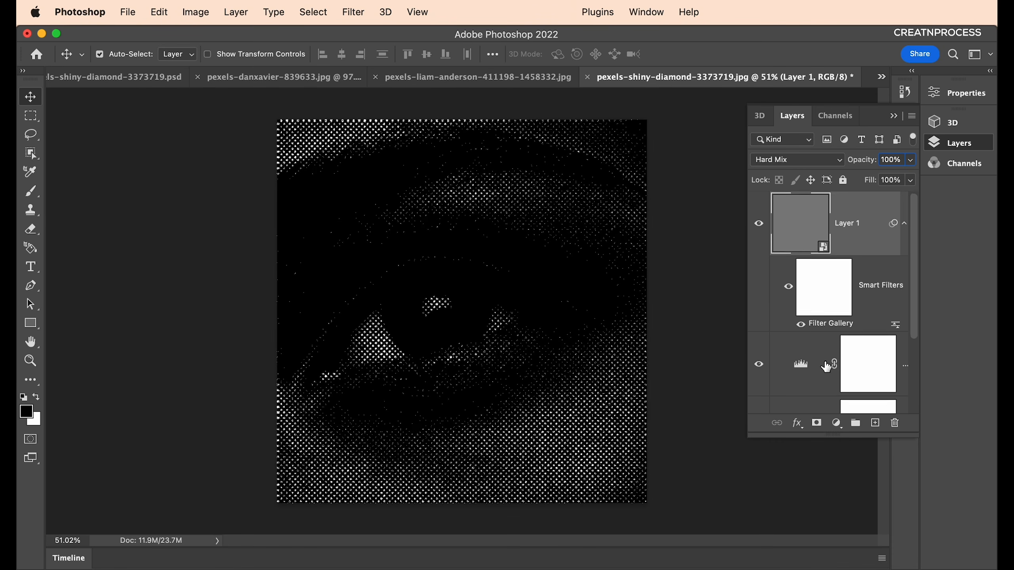
{"action": "scroll", "coordinate": [802, 336], "scroll_direction": "down", "scroll_amount": 3}
Set the Levels inputs to 100, 1.00 and 193 to brighten the halftone eye.
{"action": "double_click", "coordinate": [803, 333]}
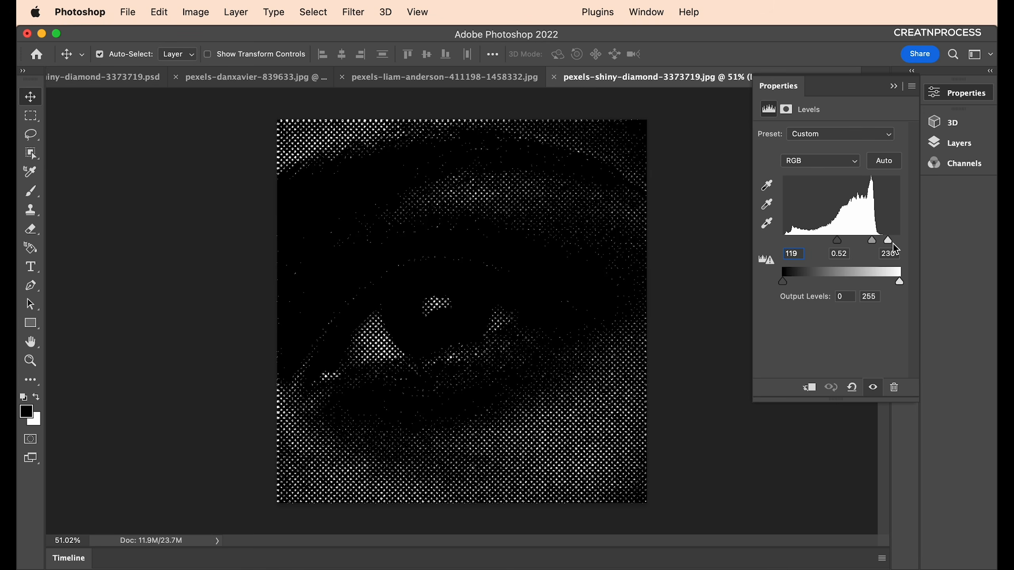
{"action": "mouse_move", "coordinate": [888, 240]}
{"action": "left_mouse_down"}
{"action": "mouse_move", "coordinate": [830, 241]}
{"action": "mouse_move", "coordinate": [897, 242]}
{"action": "mouse_move", "coordinate": [873, 243]}
{"action": "left_mouse_up"}
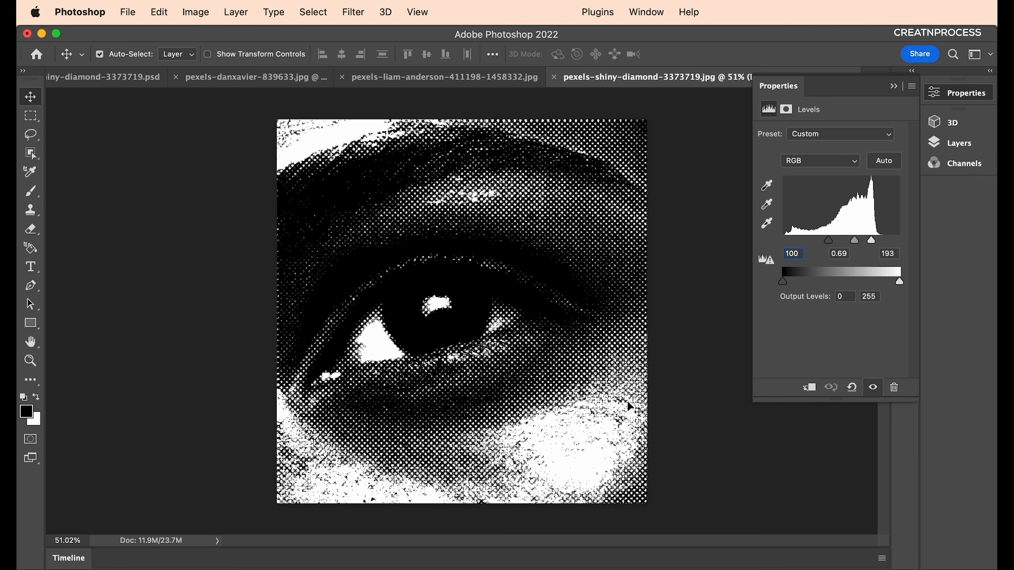
{"action": "scroll", "coordinate": [503, 345], "scroll_direction": "down", "scroll_amount": 5}
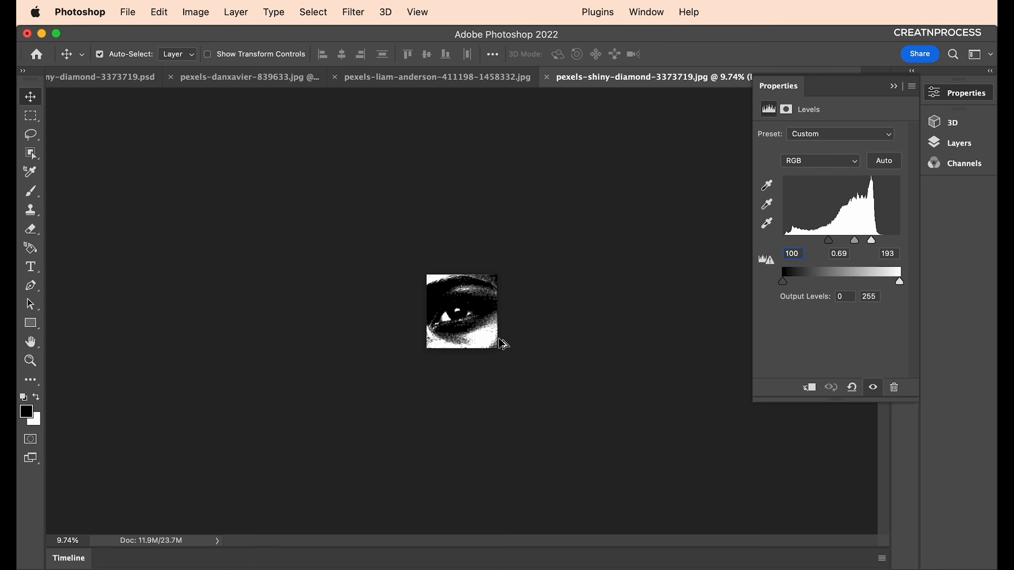
{"action": "scroll", "coordinate": [479, 318], "scroll_direction": "up", "scroll_amount": 3}
{"action": "scroll", "coordinate": [480, 317], "scroll_direction": "up", "scroll_amount": 4}
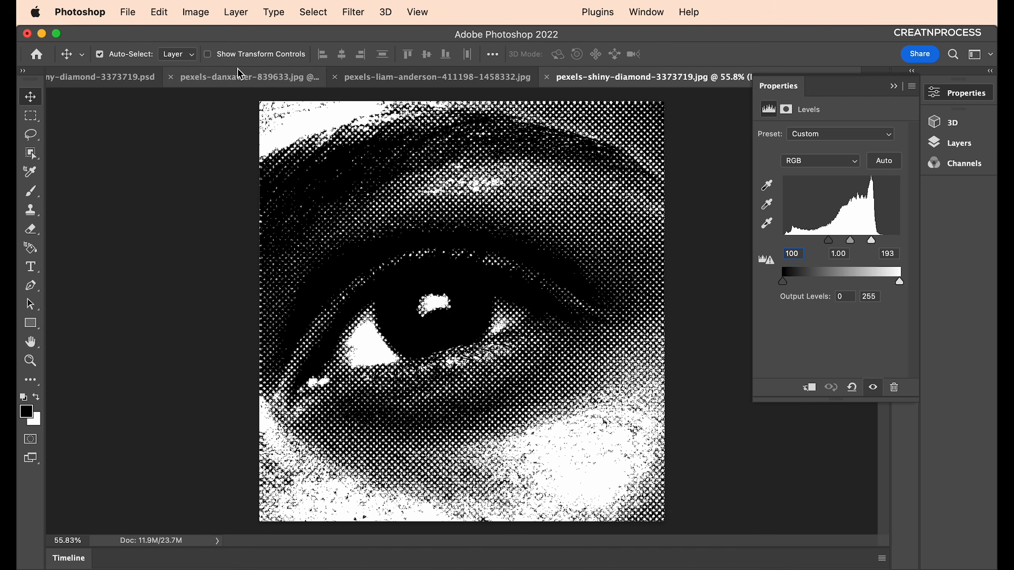
Compare the red HALFTONE composition and another reference image, then return to the eye document.
{"action": "left_click", "coordinate": [116, 79]}
{"action": "scroll", "coordinate": [503, 367], "scroll_direction": "up", "scroll_amount": 3}
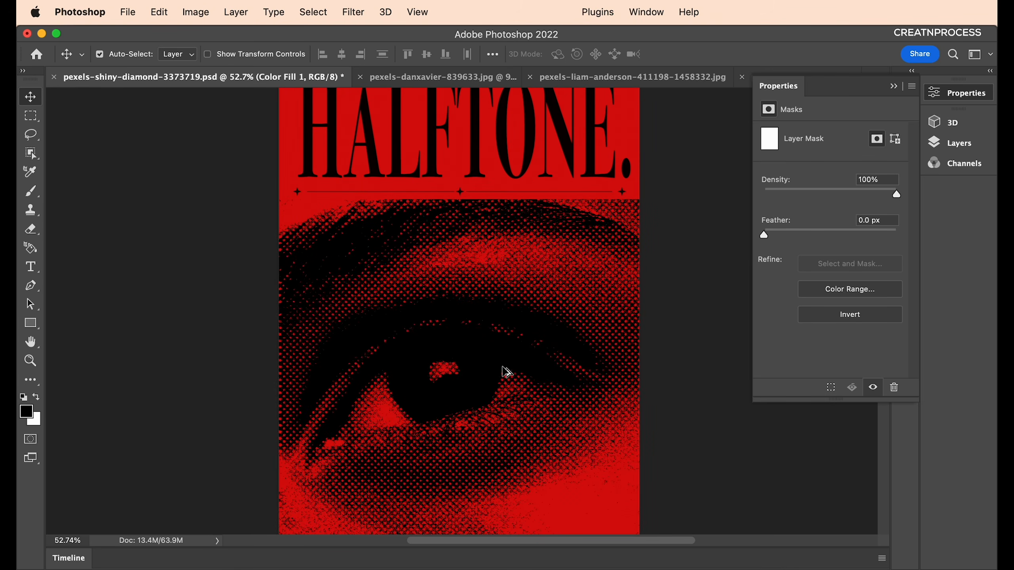
{"action": "scroll", "coordinate": [486, 451], "scroll_direction": "up", "scroll_amount": 3}
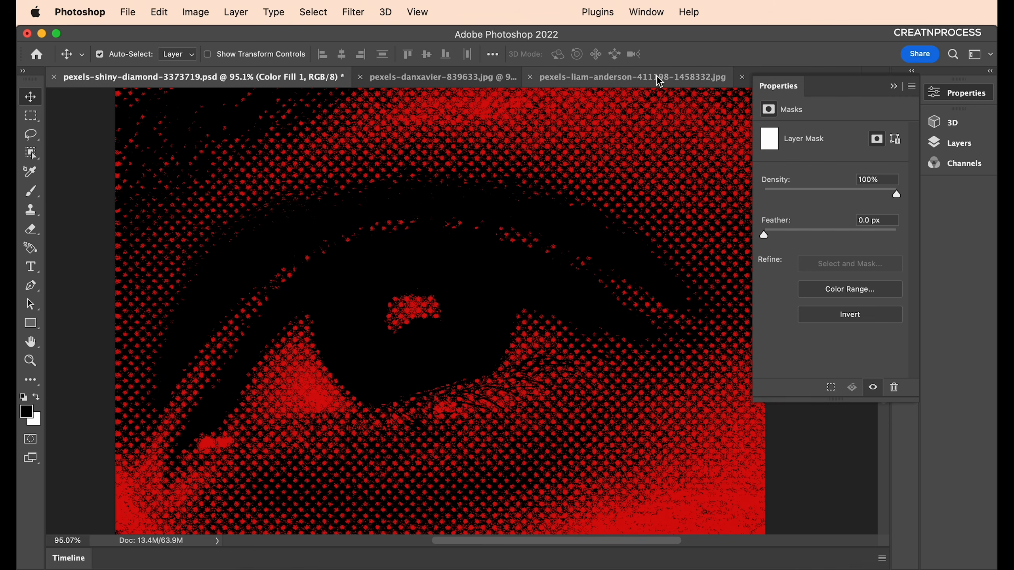
{"action": "left_click", "coordinate": [635, 77]}
{"action": "left_click", "coordinate": [744, 77]}
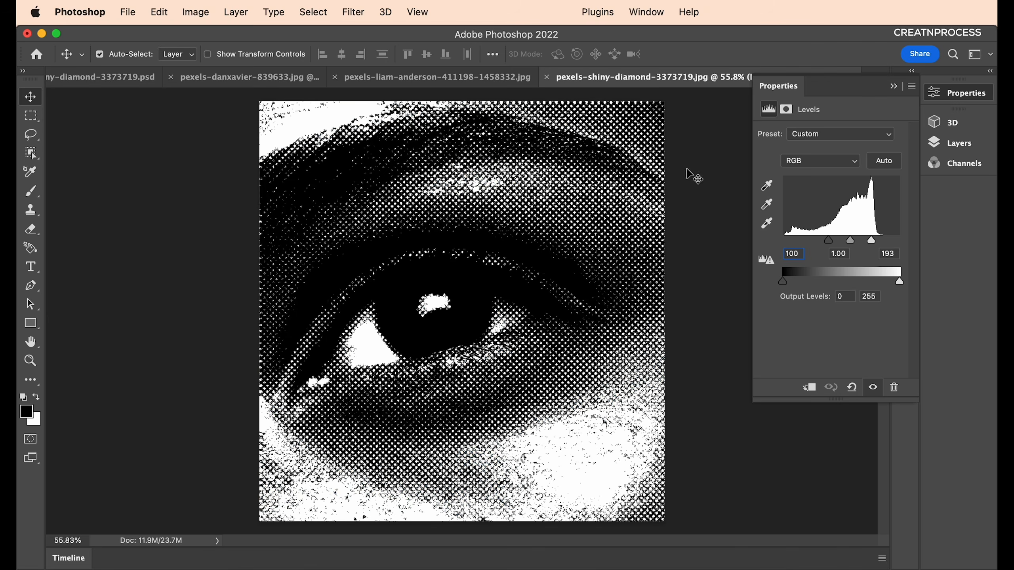
{"action": "scroll", "coordinate": [545, 380], "scroll_direction": "up", "scroll_amount": 3}
{"action": "scroll", "coordinate": [545, 379], "scroll_direction": "down", "scroll_amount": 3}
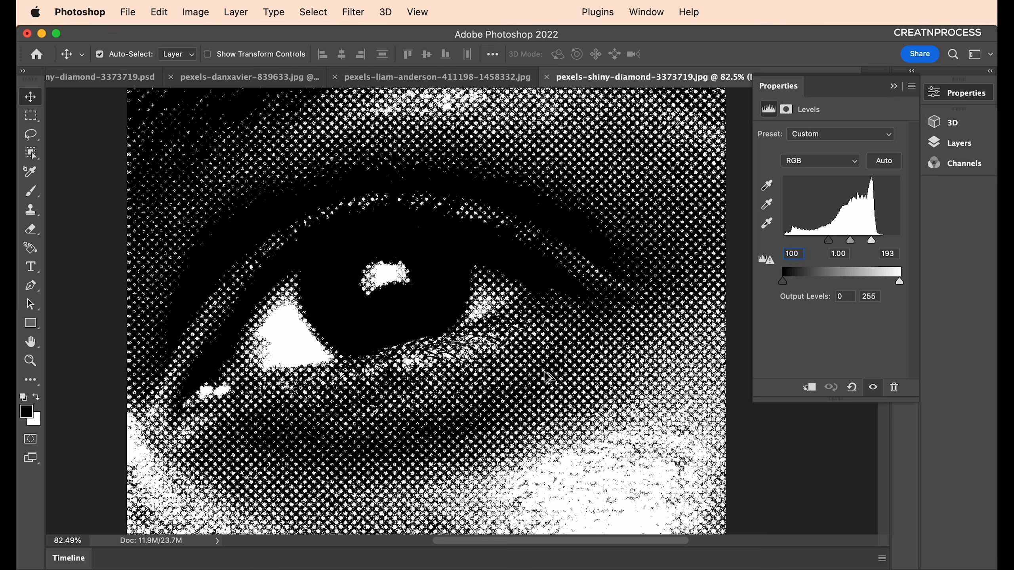
Change Layer 1's Halftone Pattern Size from 7 to 9 and apply it.
{"action": "left_click", "coordinate": [958, 142]}
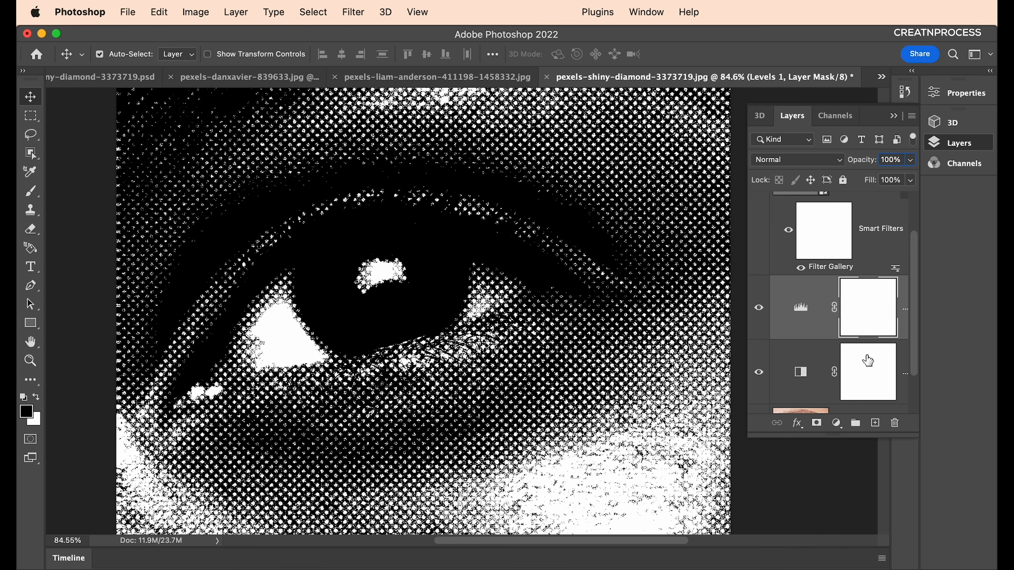
{"action": "scroll", "coordinate": [804, 329], "scroll_direction": "down", "scroll_amount": 1}
{"action": "left_click", "coordinate": [836, 262]}
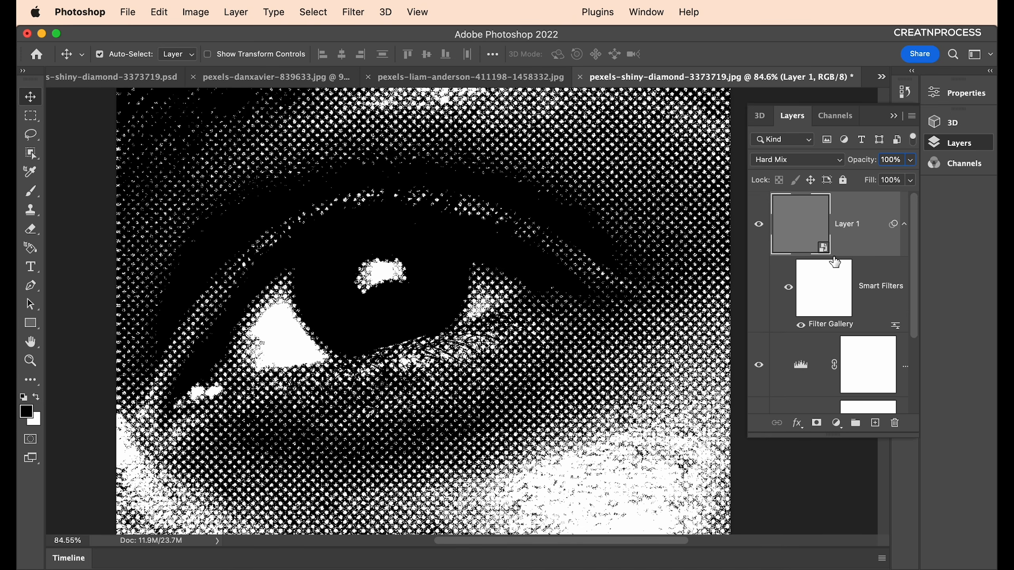
{"action": "double_click", "coordinate": [828, 324]}
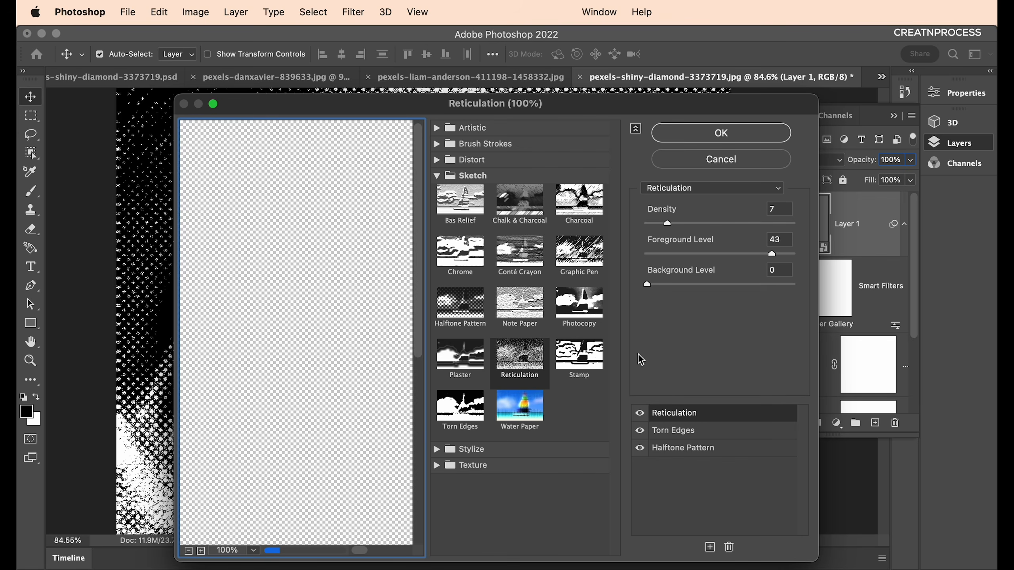
{"action": "left_click", "coordinate": [698, 448]}
{"action": "left_click", "coordinate": [741, 208]}
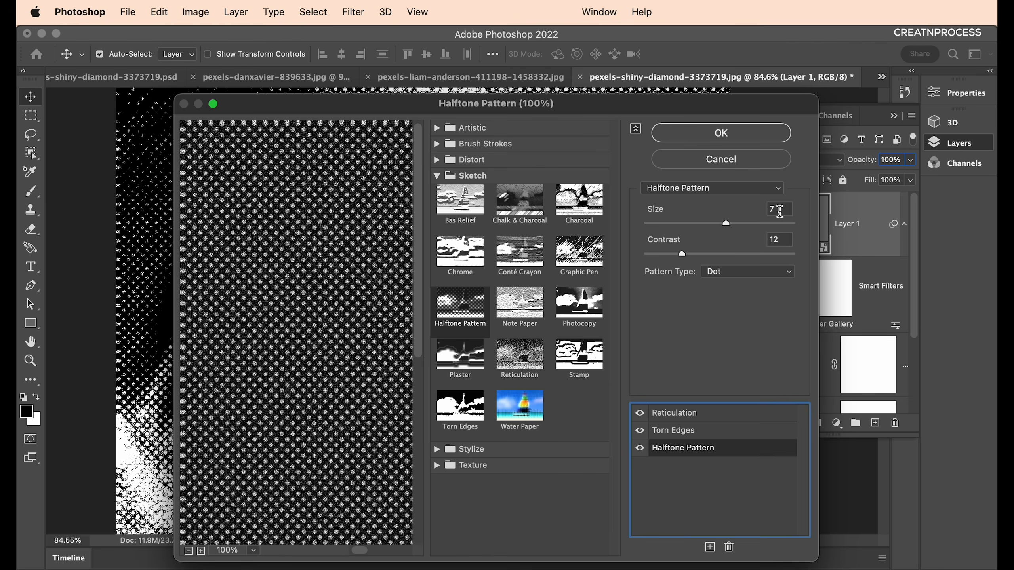
{"action": "type", "text": "9"}
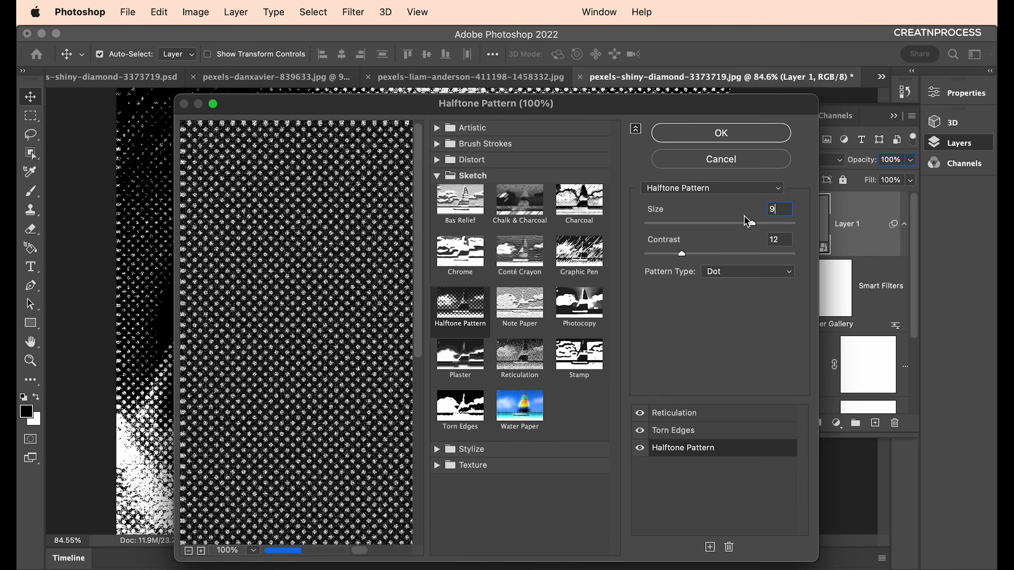
{"action": "left_click", "coordinate": [745, 140]}
{"action": "scroll", "coordinate": [480, 324], "scroll_direction": "down", "scroll_amount": 7}
{"action": "scroll", "coordinate": [481, 328], "scroll_direction": "up", "scroll_amount": 4}
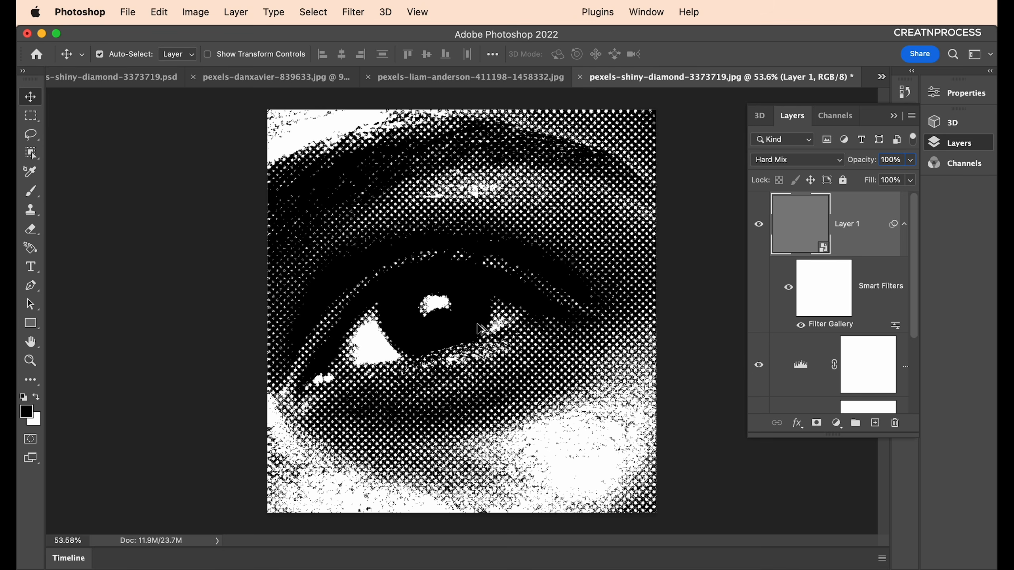
Raise the Levels midtone to 1.25 with white at 192.
{"action": "double_click", "coordinate": [804, 366]}
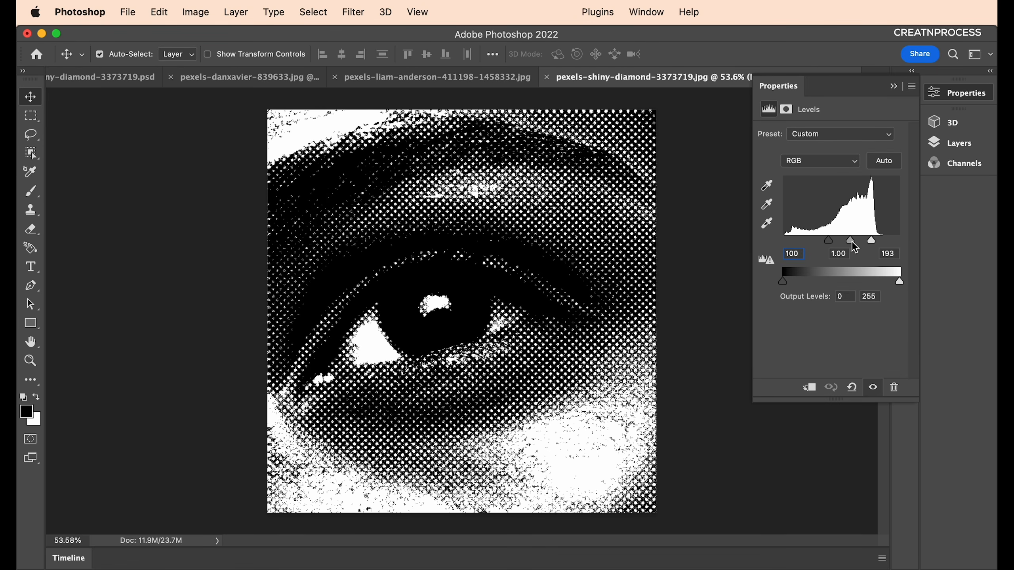
{"action": "mouse_move", "coordinate": [853, 242]}
{"action": "left_mouse_down"}
{"action": "mouse_move", "coordinate": [842, 242]}
{"action": "mouse_move", "coordinate": [871, 242]}
{"action": "left_mouse_up"}
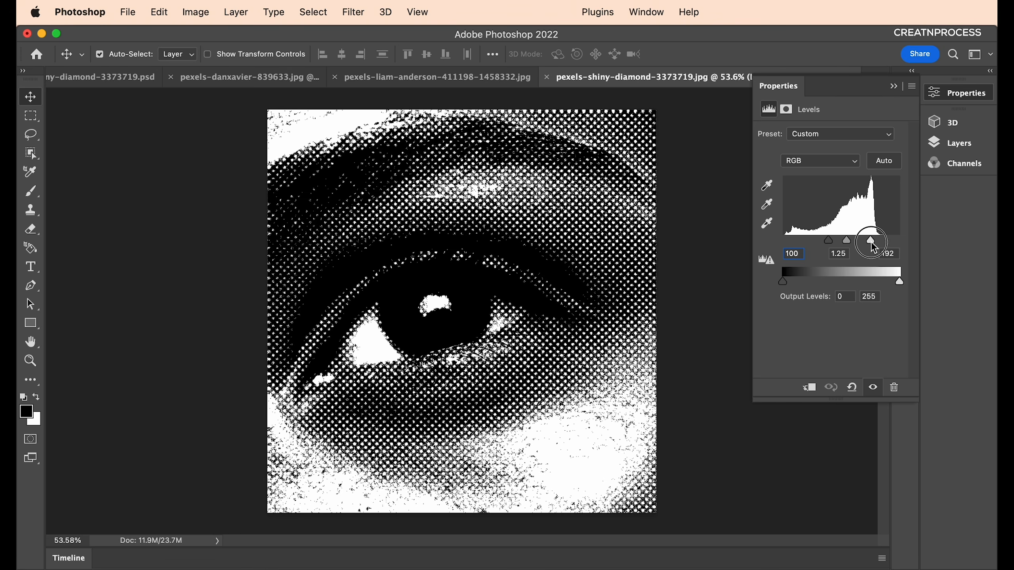
{"action": "left_click", "coordinate": [893, 86]}
Zoom in and out to inspect the coarse halftone dots on the eye.
{"action": "scroll", "coordinate": [429, 297], "scroll_direction": "up", "scroll_amount": 1}
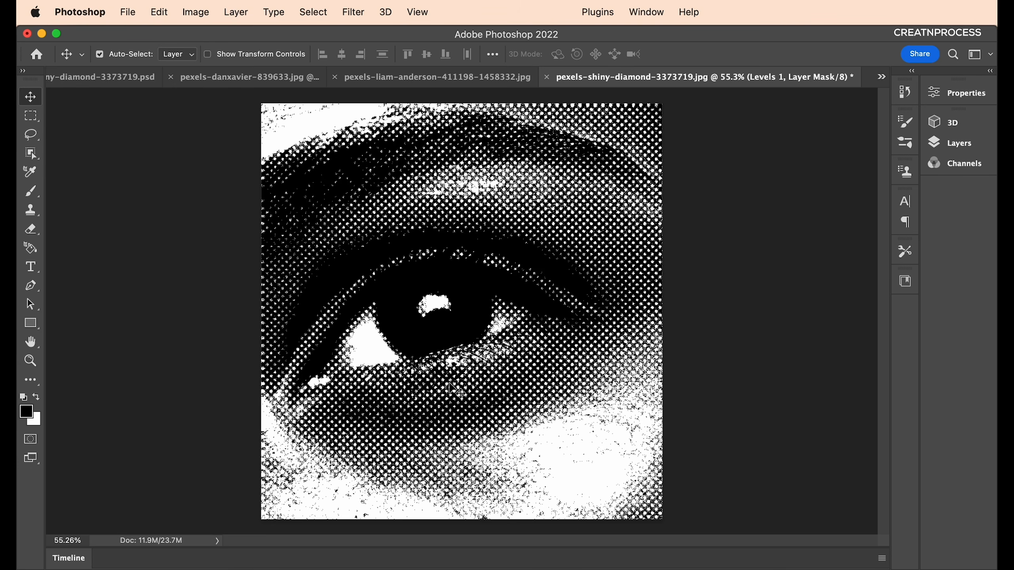
{"action": "scroll", "coordinate": [456, 389], "scroll_direction": "up", "scroll_amount": 10}
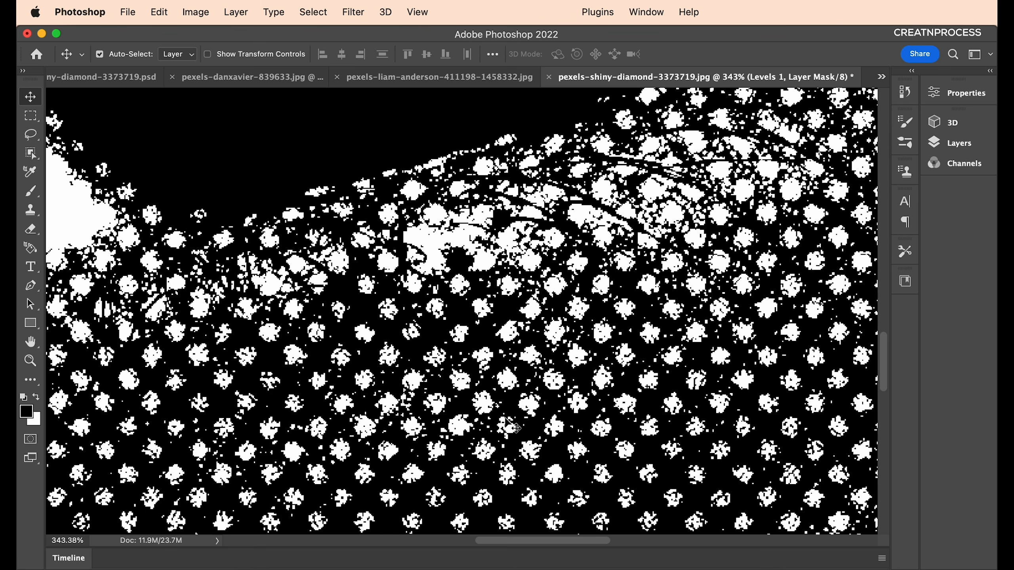
{"action": "scroll", "coordinate": [280, 364], "scroll_direction": "down", "scroll_amount": 3}
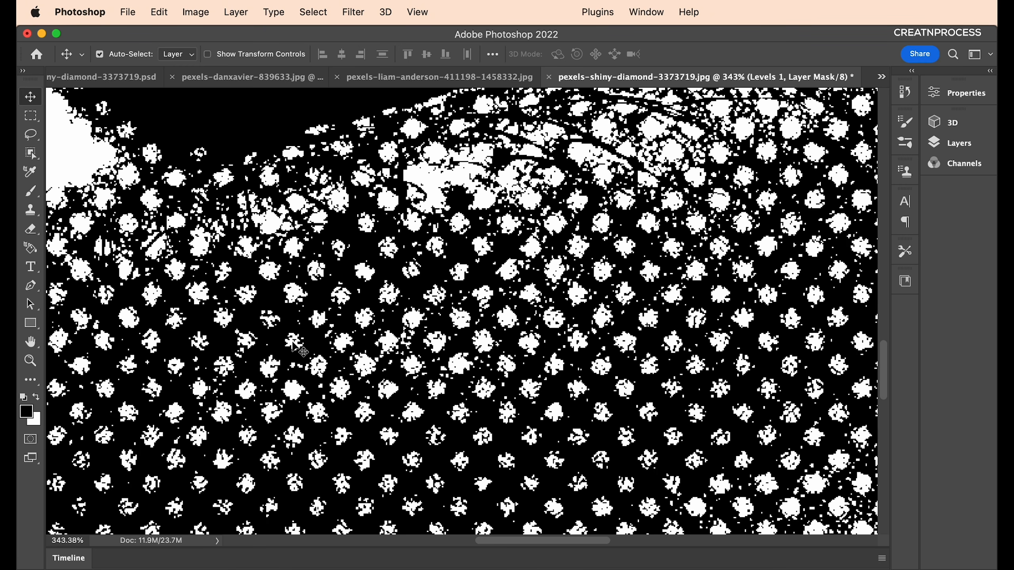
{"action": "scroll", "coordinate": [293, 343], "scroll_direction": "down", "scroll_amount": 5}
{"action": "scroll", "coordinate": [600, 375], "scroll_direction": "down", "scroll_amount": 2}
{"action": "scroll", "coordinate": [561, 415], "scroll_direction": "up", "scroll_amount": 4}
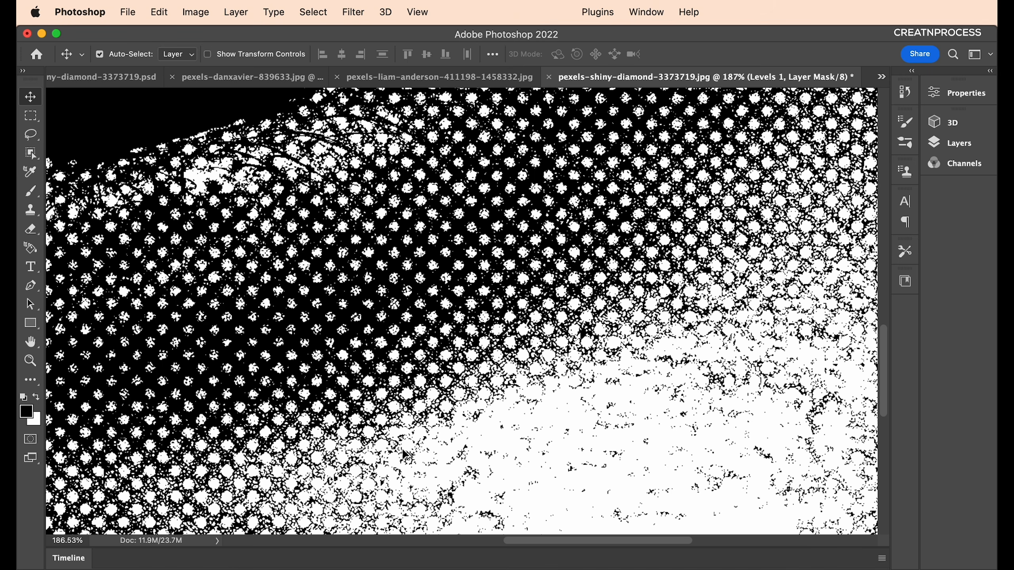
{"action": "scroll", "coordinate": [404, 453], "scroll_direction": "down", "scroll_amount": 6}
Add a red Solid Color fill layer (#d50000) above Layer 1.
{"action": "key", "text": "F7"}
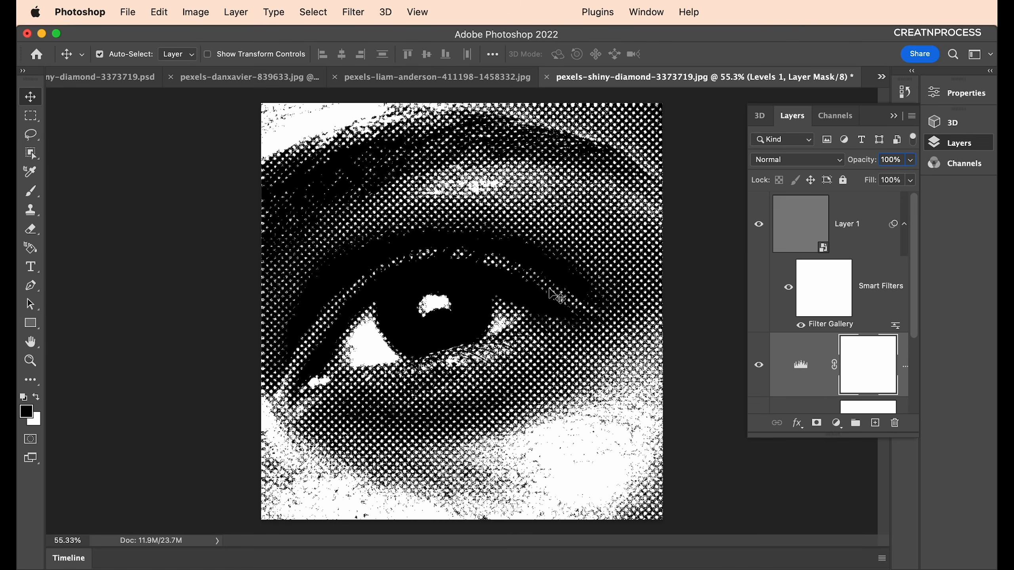
{"action": "left_click", "coordinate": [786, 229]}
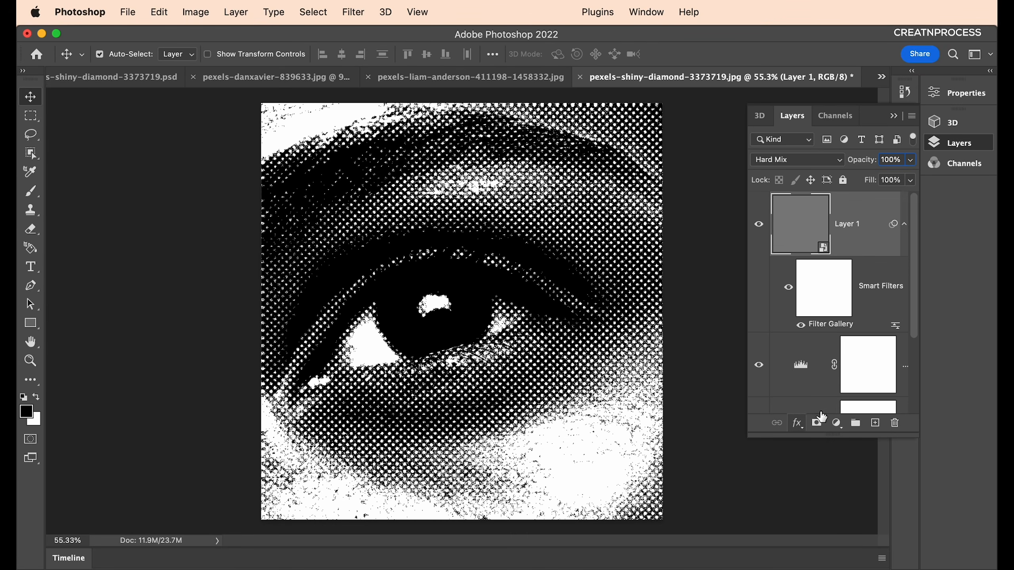
{"action": "left_click", "coordinate": [836, 423]}
{"action": "left_click", "coordinate": [842, 439]}
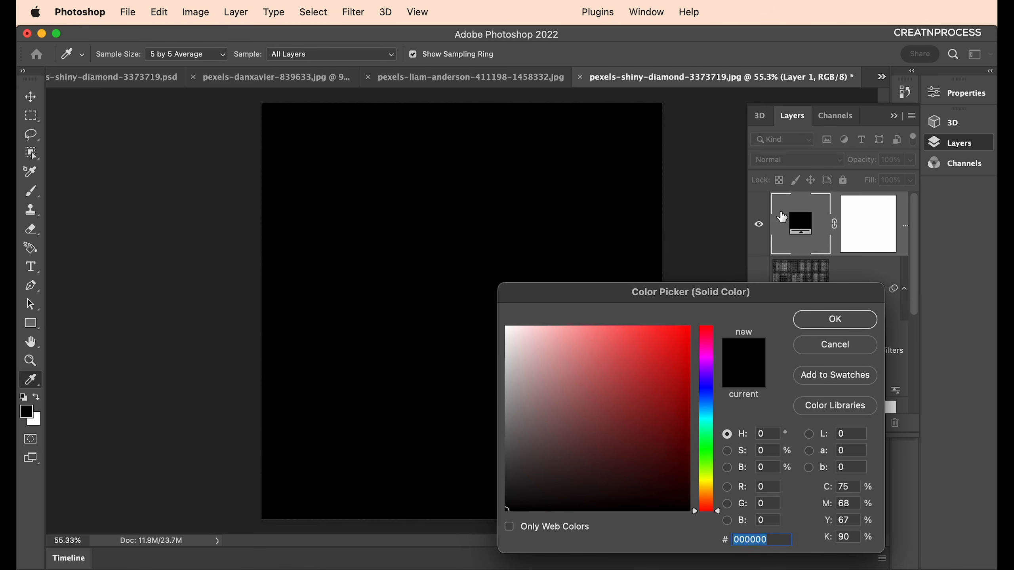
{"action": "left_click", "coordinate": [690, 327]}
{"action": "left_click", "coordinate": [690, 355]}
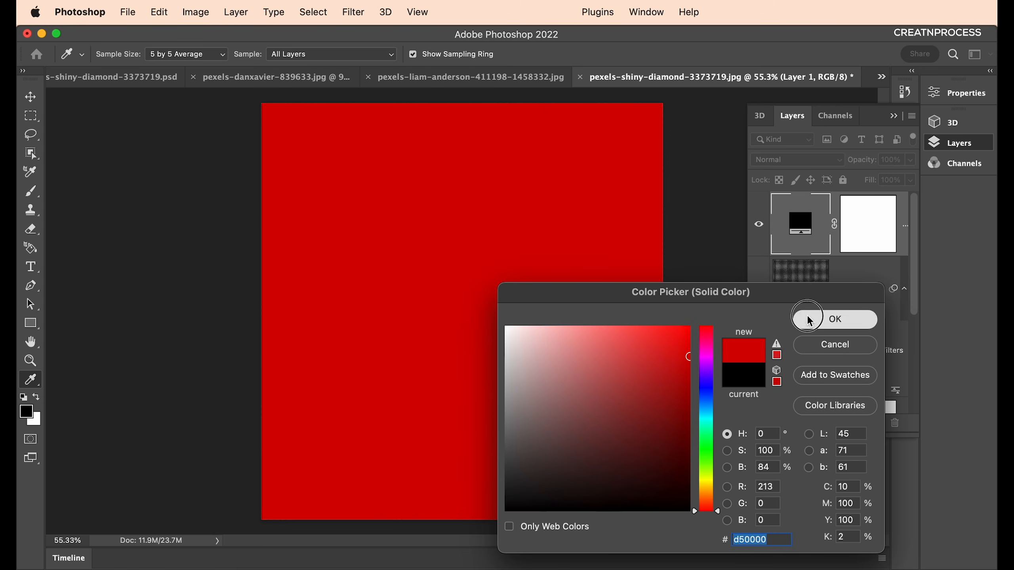
{"action": "left_click", "coordinate": [830, 320]}
{"action": "left_click", "coordinate": [829, 160]}
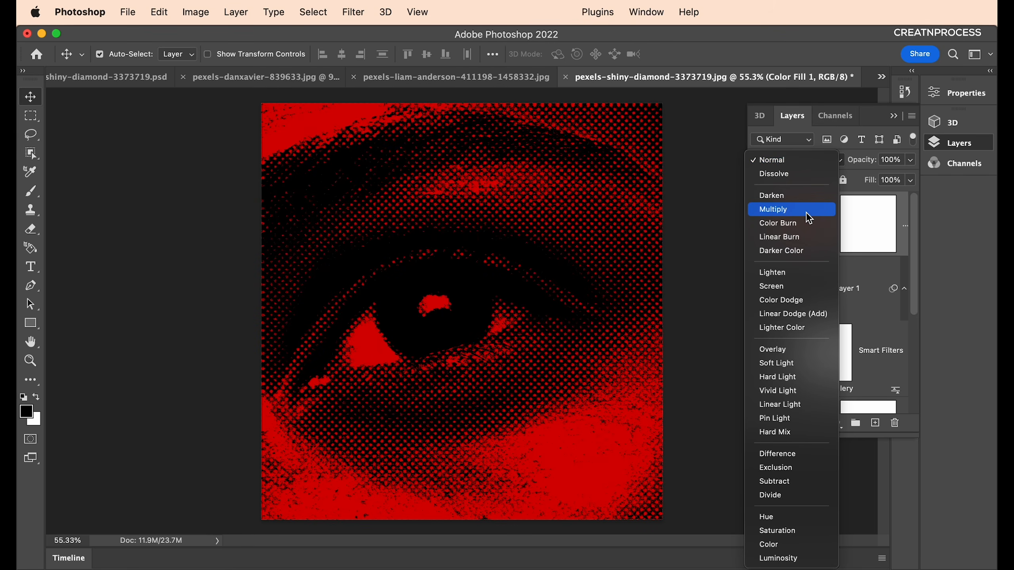
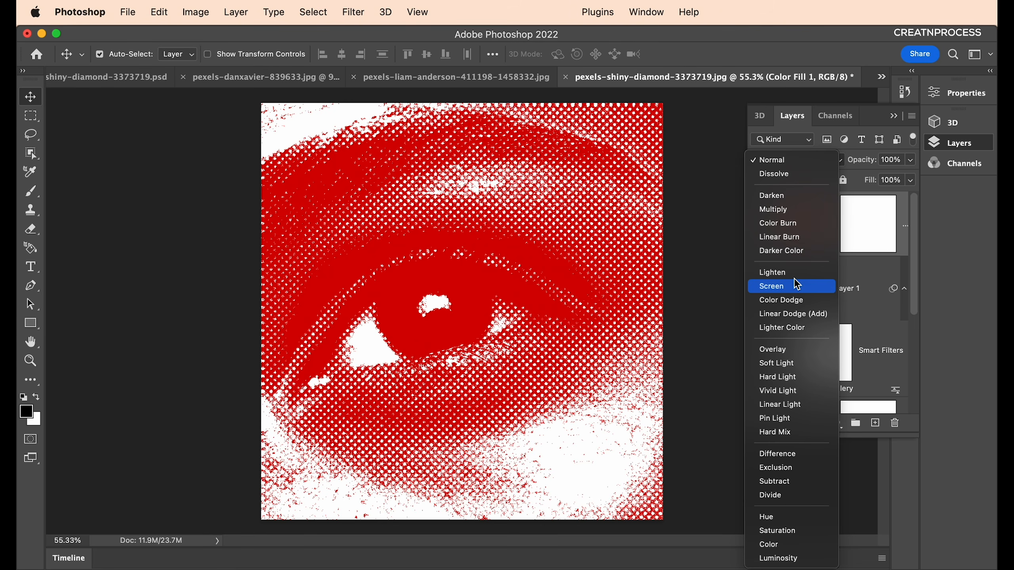
Set the red Color Fill layer to Multiply and adjust its red so the halftone dots turn black.
{"action": "left_click", "coordinate": [791, 212]}
{"action": "double_click", "coordinate": [797, 224]}
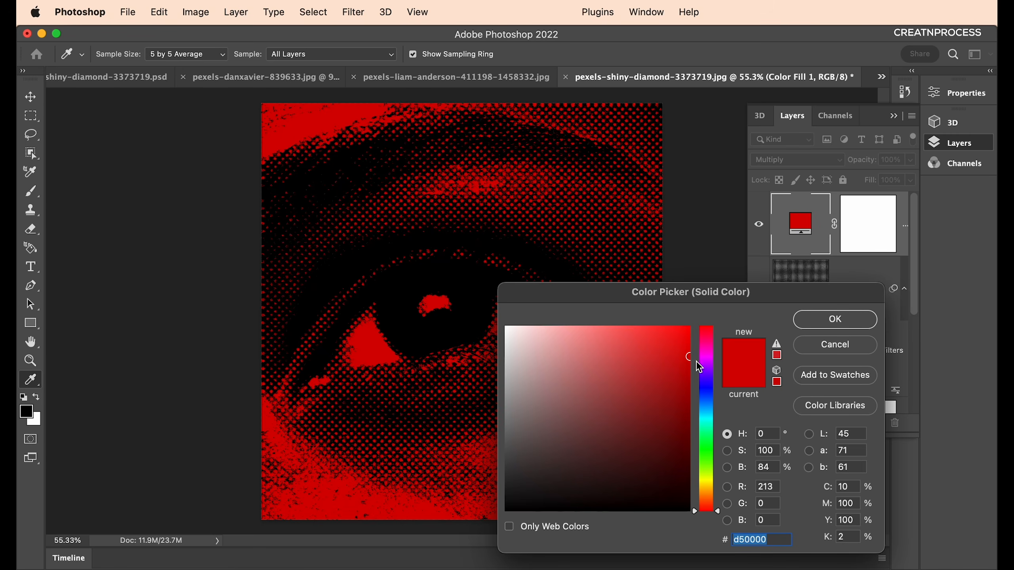
{"action": "mouse_move", "coordinate": [687, 351]}
{"action": "left_mouse_down"}
{"action": "mouse_move", "coordinate": [690, 322]}
{"action": "mouse_move", "coordinate": [679, 362]}
{"action": "mouse_move", "coordinate": [693, 324]}
{"action": "mouse_move", "coordinate": [704, 330]}
{"action": "mouse_move", "coordinate": [693, 343]}
{"action": "left_mouse_up"}
{"action": "left_click", "coordinate": [812, 320]}
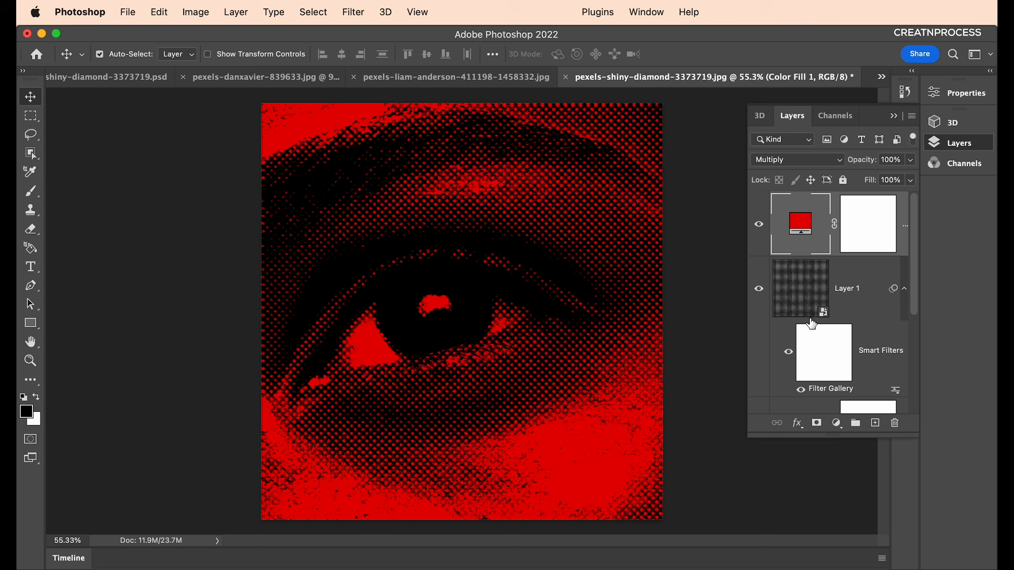
{"action": "scroll", "coordinate": [513, 324], "scroll_direction": "down", "scroll_amount": 2}
{"action": "scroll", "coordinate": [517, 328], "scroll_direction": "down", "scroll_amount": 2}
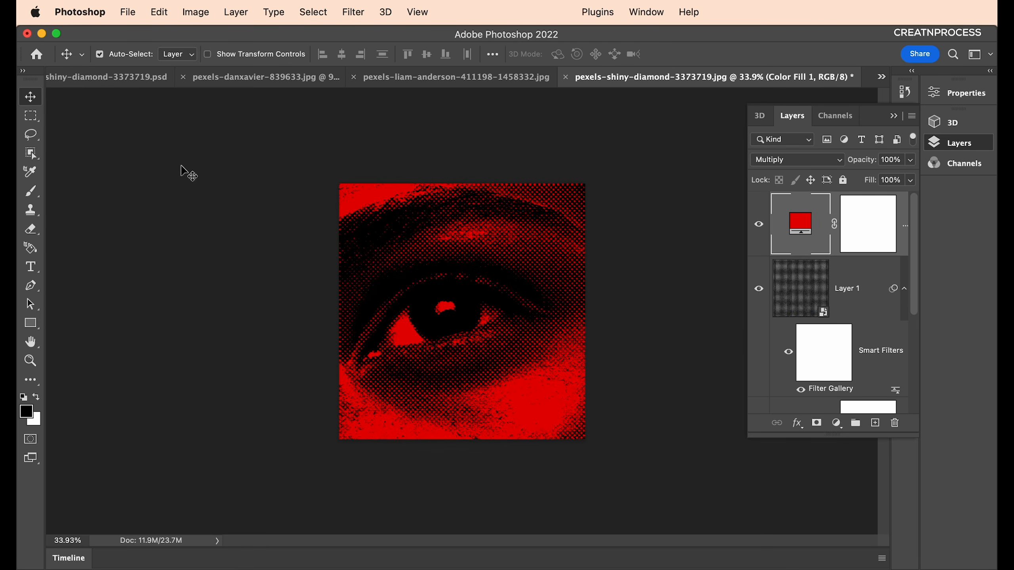
Check the finished poster document for reference, then return to the halftone eye document.
{"action": "left_click", "coordinate": [135, 83]}
{"action": "scroll", "coordinate": [427, 339], "scroll_direction": "down", "scroll_amount": 5}
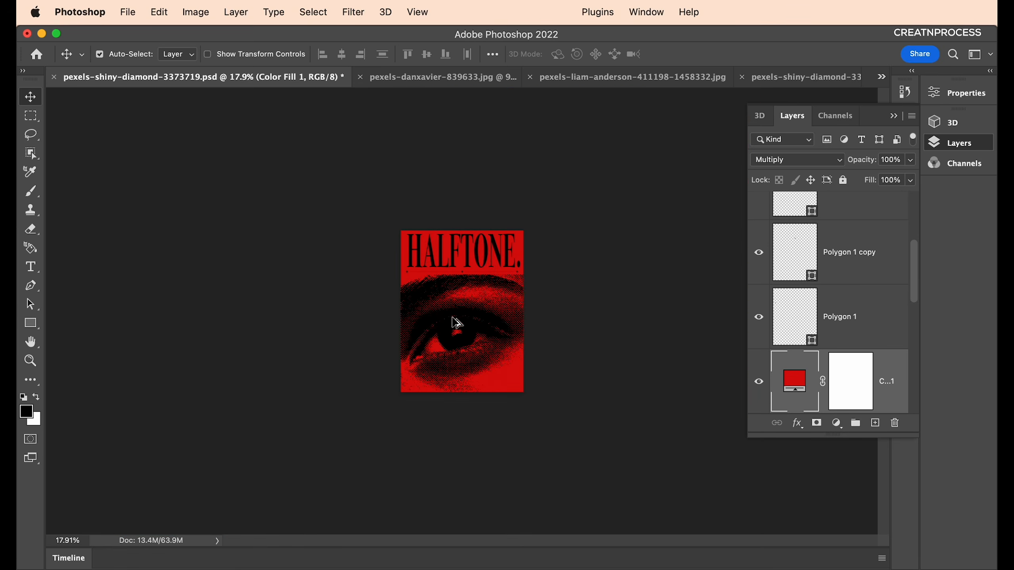
{"action": "scroll", "coordinate": [454, 318], "scroll_direction": "up", "scroll_amount": 4}
{"action": "left_click", "coordinate": [773, 78]}
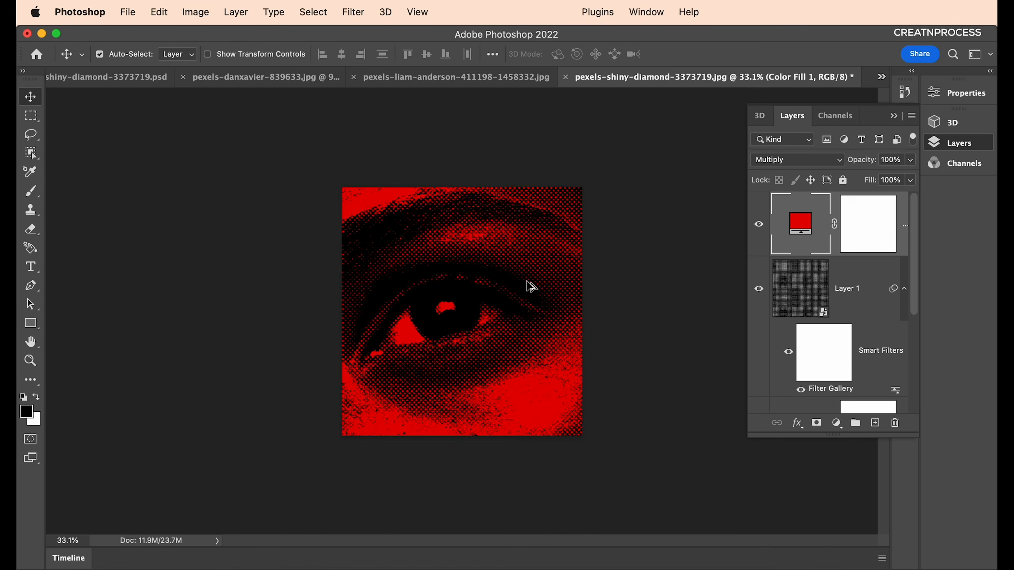
Crop the canvas taller, extending it upward to leave red space above the eye.
{"action": "key", "text": "c"}
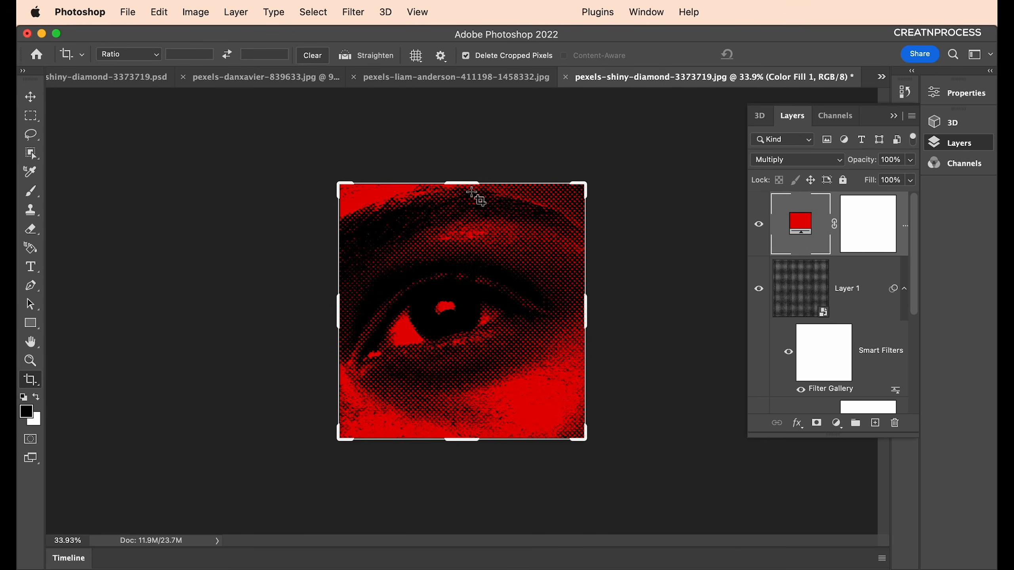
{"action": "scroll", "coordinate": [465, 243], "scroll_direction": "down", "scroll_amount": 2}
{"action": "left_click_drag", "start_coordinate": [465, 216], "coordinate": [465, 188]}
{"action": "key", "text": "Return"}
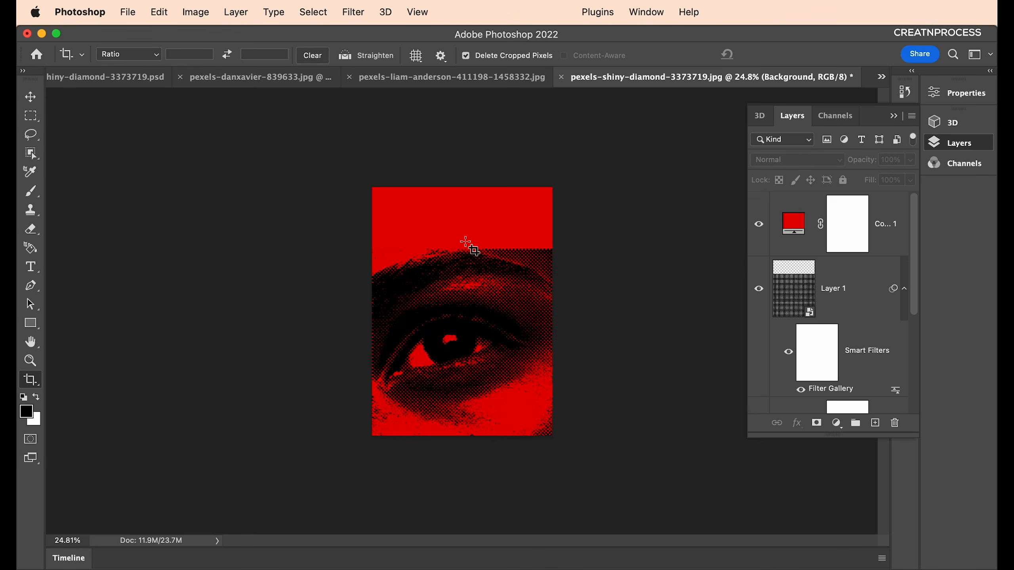
{"action": "left_click", "coordinate": [30, 97]}
{"action": "scroll", "coordinate": [455, 250], "scroll_direction": "up", "scroll_amount": 3}
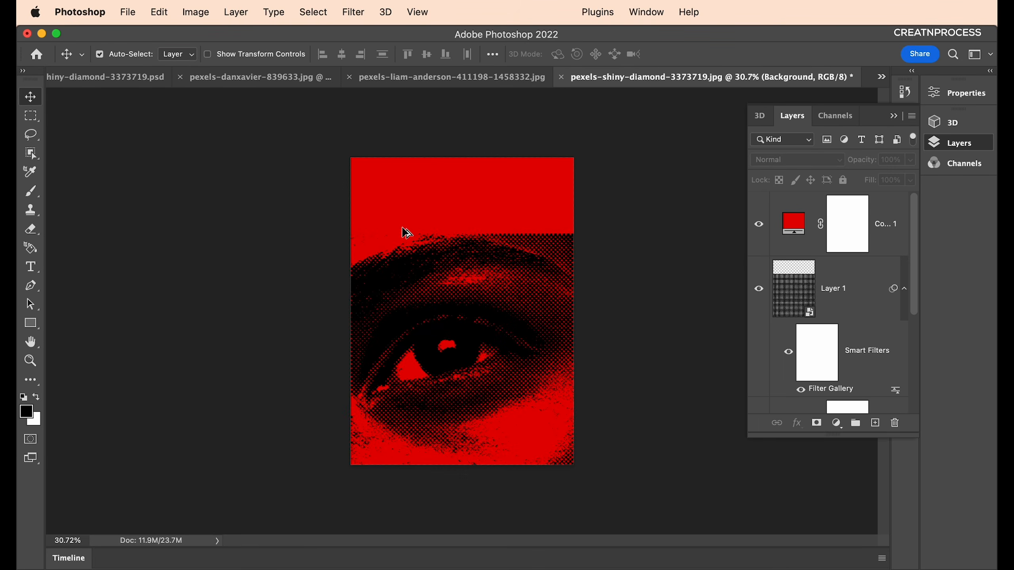
Add a 'HALFTONE' text layer near the top of the canvas.
{"action": "key", "text": "t"}
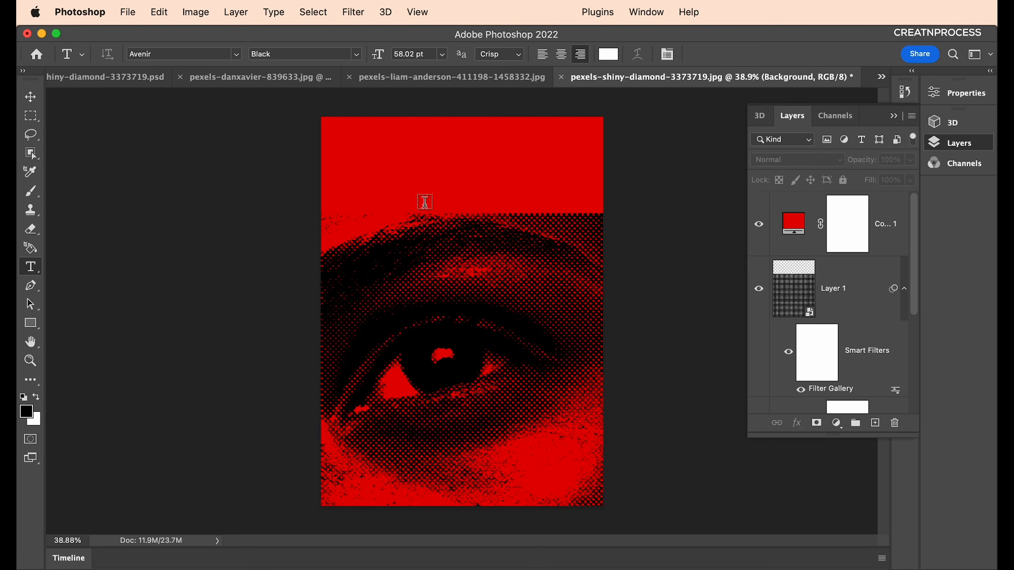
{"action": "left_click", "coordinate": [347, 152]}
{"action": "key", "text": "BackSpace"}
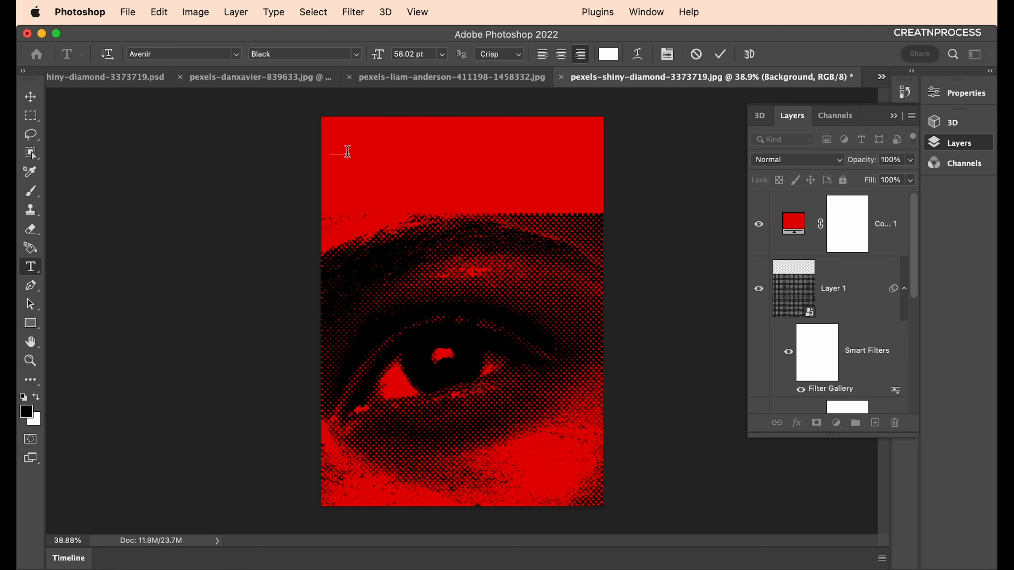
{"action": "left_click", "coordinate": [30, 97]}
Scale the HALFTONE text up, centre it in the top band, and move its layer to the top.
{"action": "key", "text": "ctrl+t"}
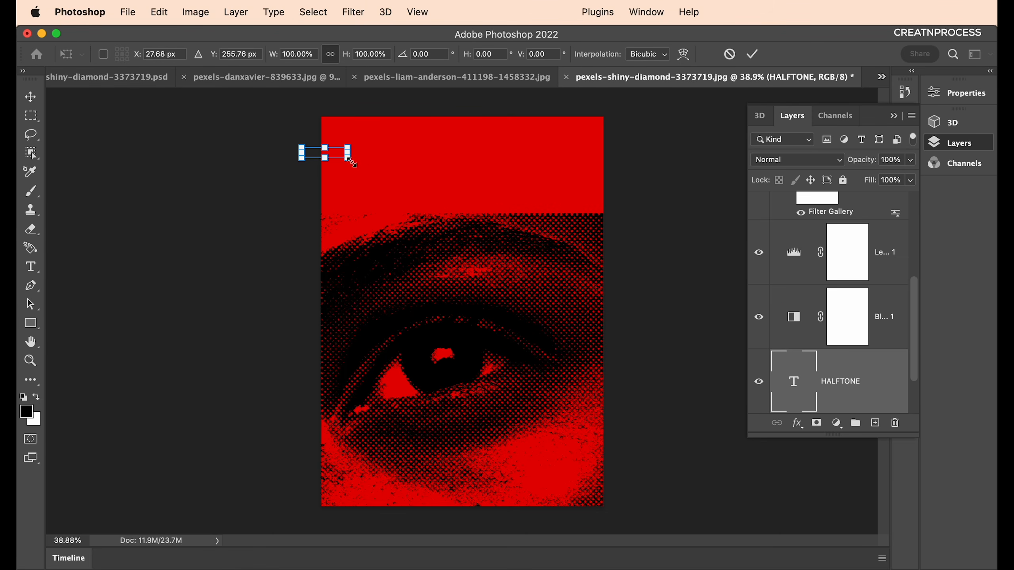
{"action": "left_click_drag", "start_coordinate": [349, 159], "coordinate": [521, 225]}
{"action": "left_click_drag", "start_coordinate": [432, 181], "coordinate": [478, 172]}
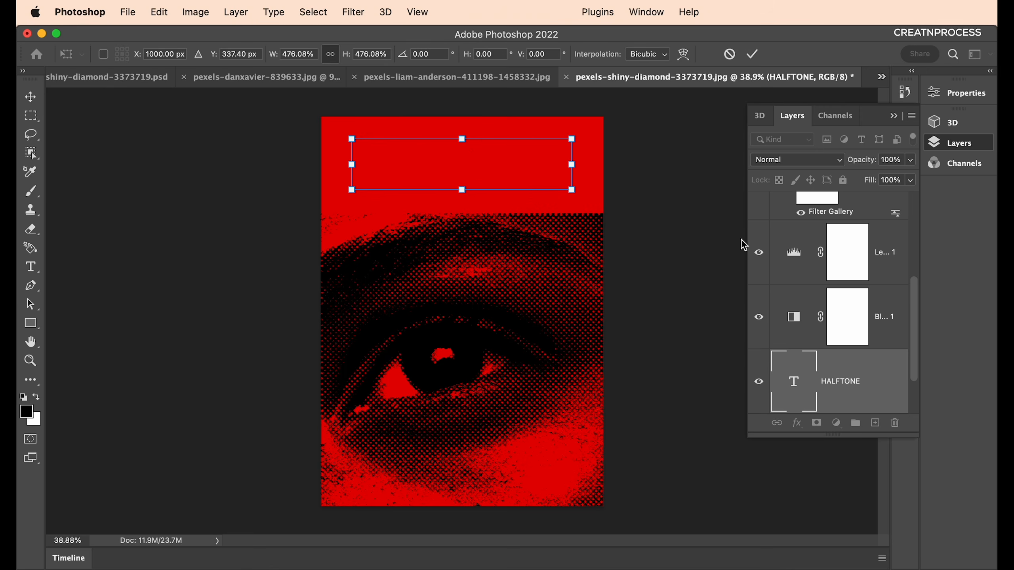
{"action": "key", "text": "Return"}
{"action": "left_click_drag", "start_coordinate": [846, 375], "coordinate": [859, 192]}
Change the title's text colour from white to black.
{"action": "key", "text": "t"}
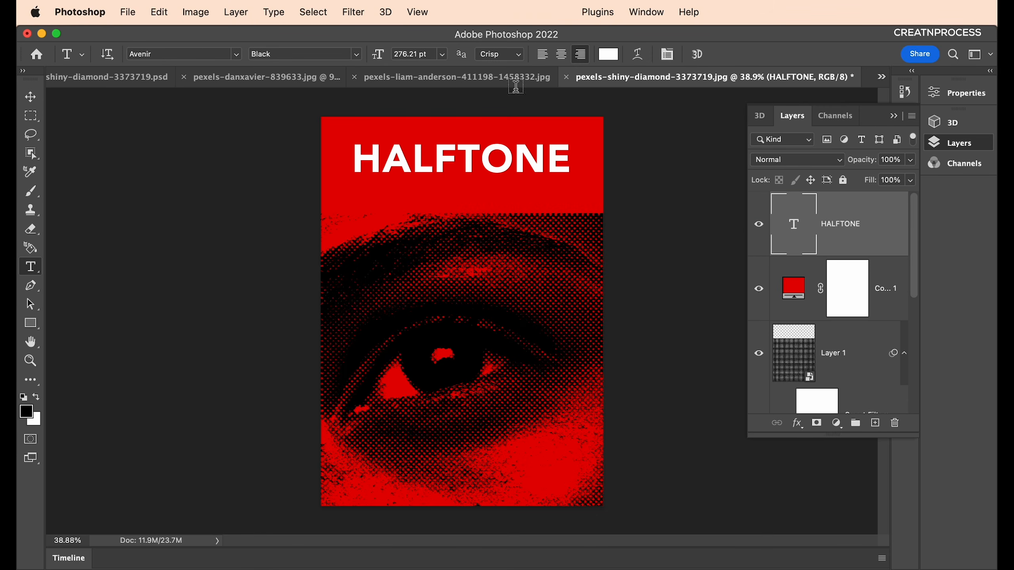
{"action": "left_click", "coordinate": [611, 53]}
{"action": "left_click_drag", "start_coordinate": [674, 449], "coordinate": [720, 538]}
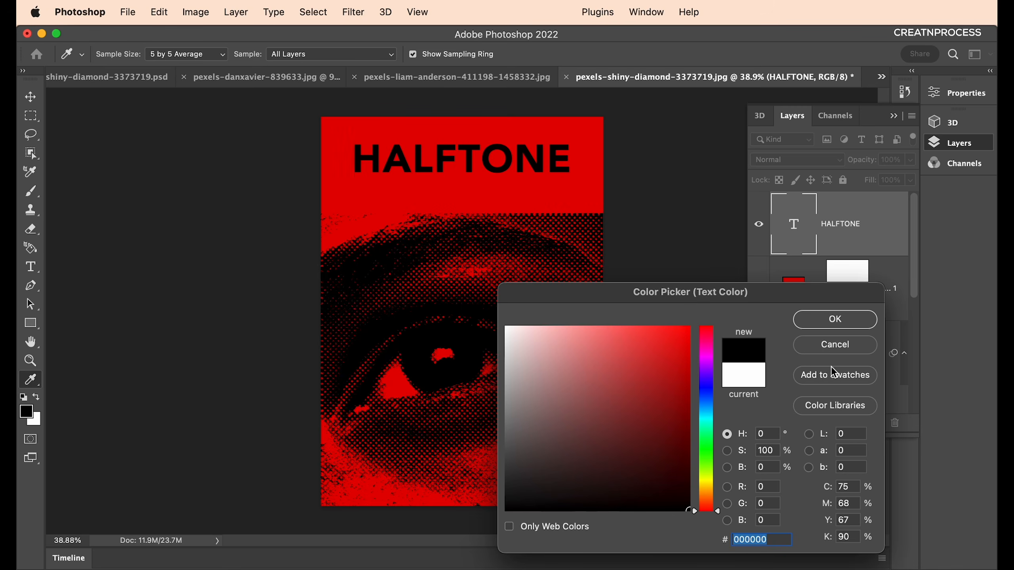
Make the black title Times New Roman Bold and add a period to read 'HALFTONE.'.
{"action": "left_click", "coordinate": [834, 319]}
{"action": "left_click", "coordinate": [199, 56]}
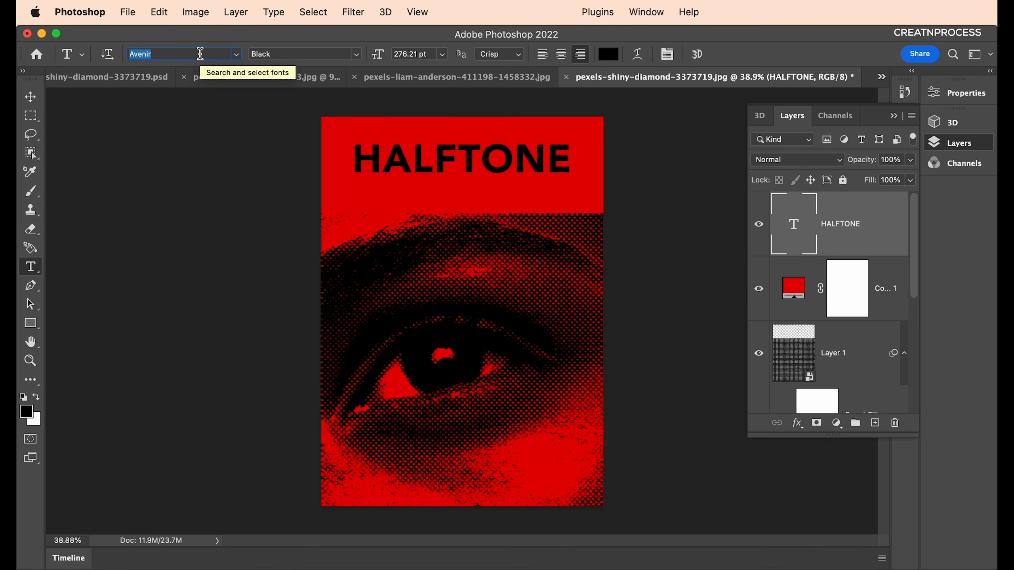
{"action": "type", "text": "rom"}
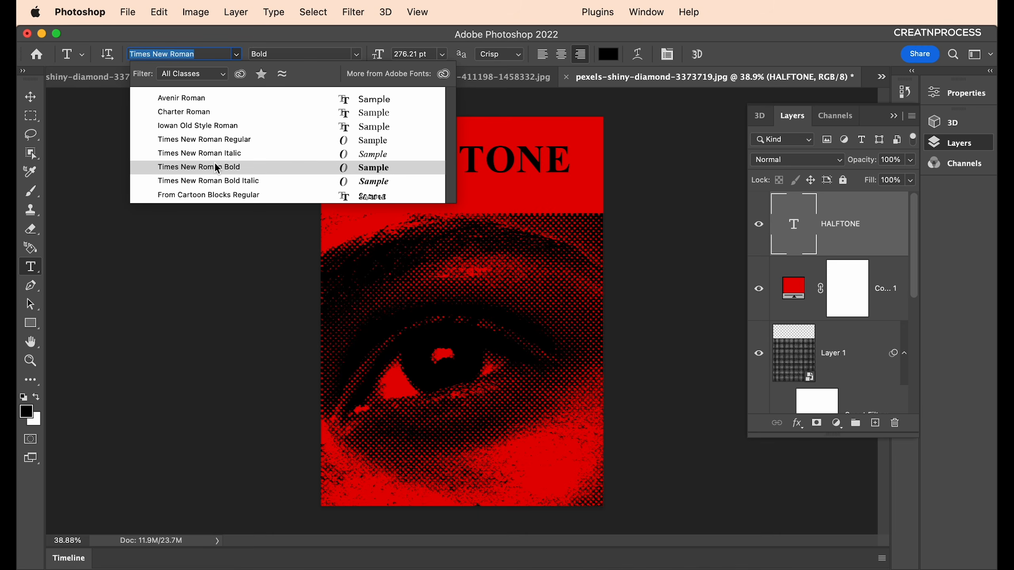
{"action": "left_click", "coordinate": [215, 153]}
{"action": "left_click", "coordinate": [361, 56]}
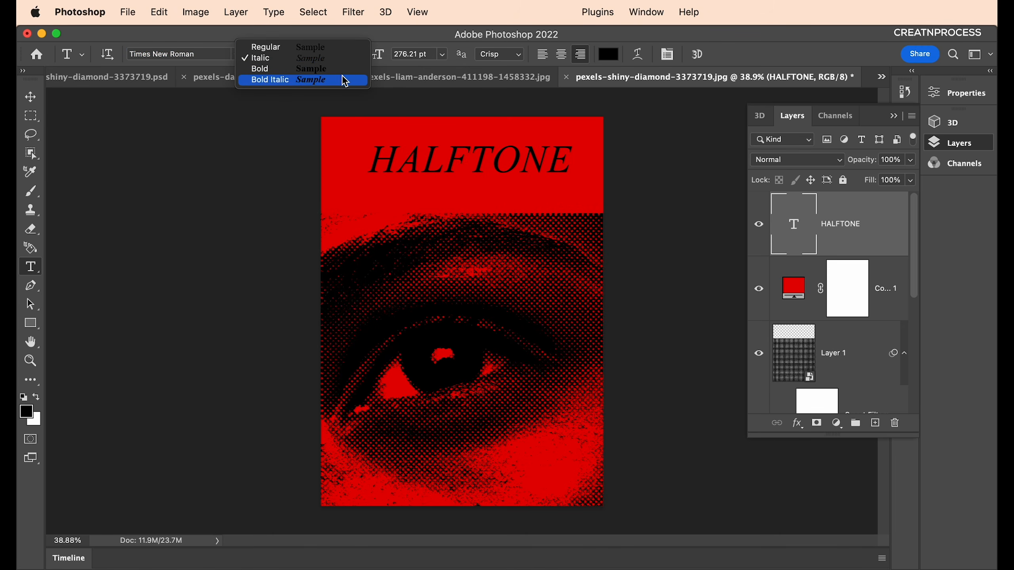
{"action": "left_click", "coordinate": [328, 70]}
{"action": "type", "text": "."}
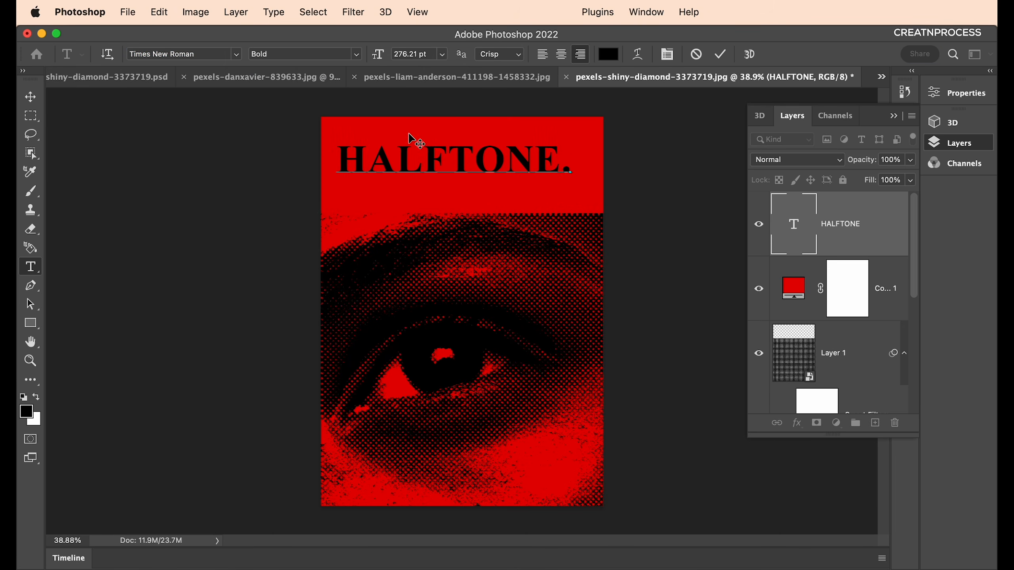
{"action": "left_click", "coordinate": [31, 97]}
Stretch the title taller and wider to fill the red band across the top.
{"action": "left_click_drag", "start_coordinate": [446, 162], "coordinate": [464, 103]}
{"action": "key", "text": "super+t"}
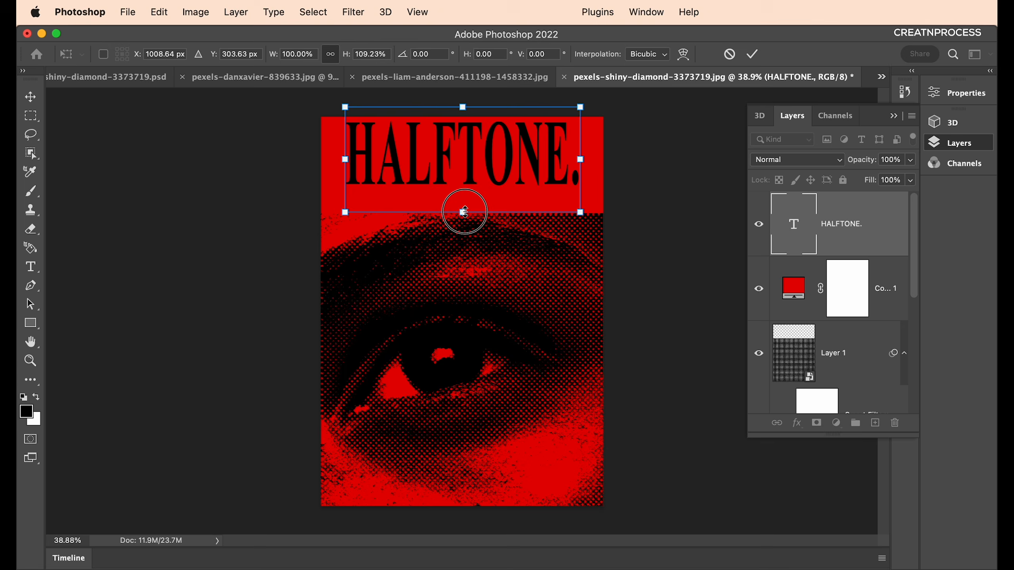
{"action": "left_click_drag", "start_coordinate": [464, 212], "coordinate": [464, 228]}
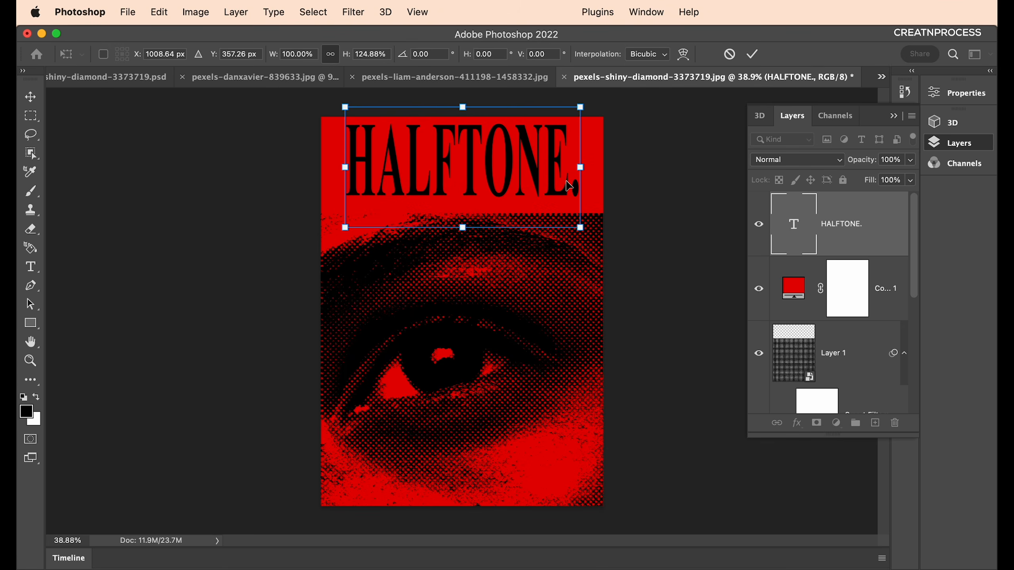
{"action": "left_click_drag", "start_coordinate": [581, 168], "coordinate": [593, 168]}
{"action": "left_click_drag", "start_coordinate": [526, 176], "coordinate": [512, 176]}
{"action": "left_click_drag", "start_coordinate": [582, 166], "coordinate": [593, 167]}
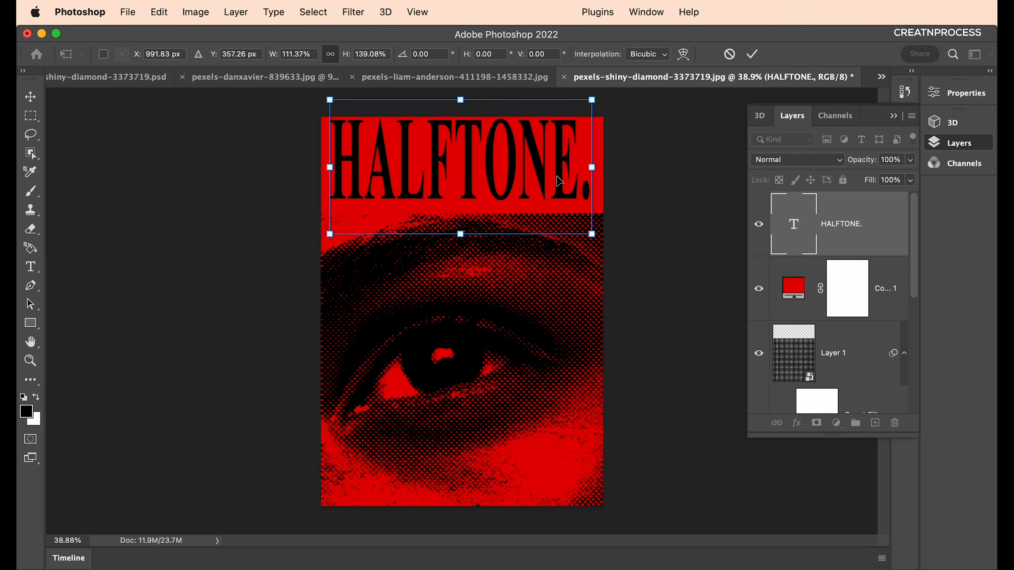
{"action": "left_click_drag", "start_coordinate": [462, 100], "coordinate": [461, 107]}
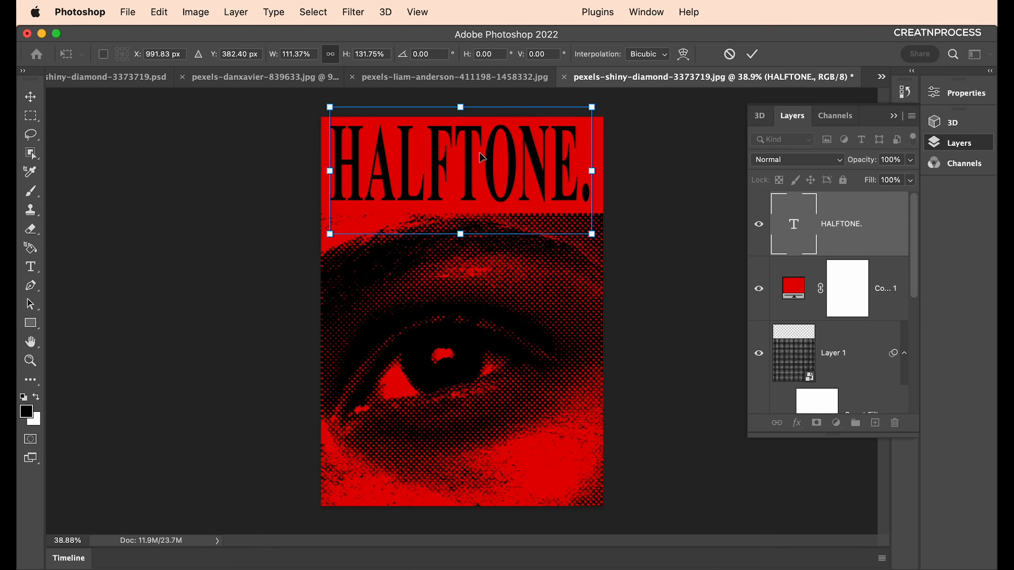
{"action": "key", "text": "Return"}
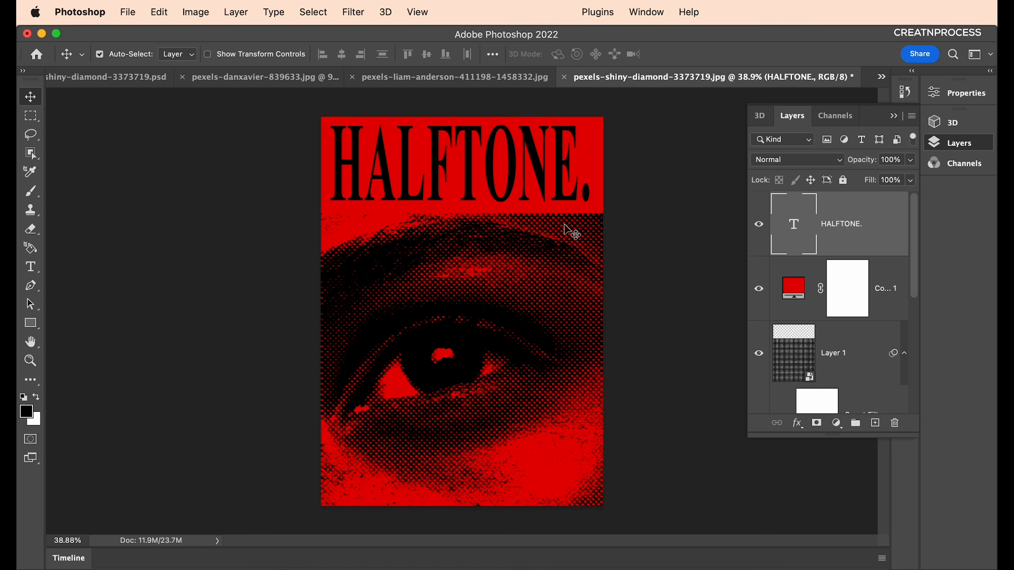
Draw a horizontal line with the Line Tool just below the left part of the title.
{"action": "scroll", "coordinate": [469, 228], "scroll_direction": "up", "scroll_amount": 5}
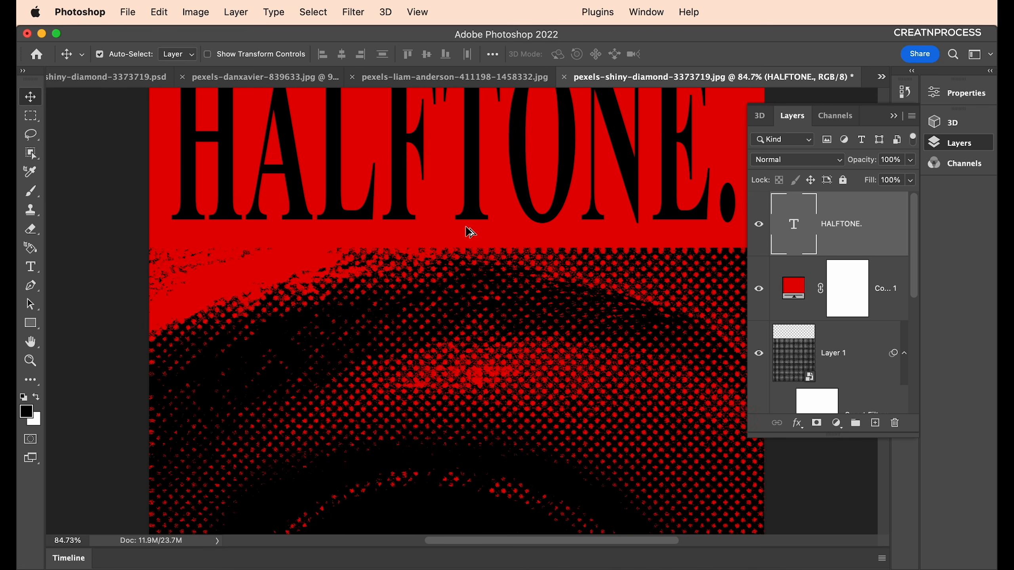
{"action": "left_click", "coordinate": [893, 116]}
{"action": "left_click_drag", "start_coordinate": [36, 324], "coordinate": [76, 360]}
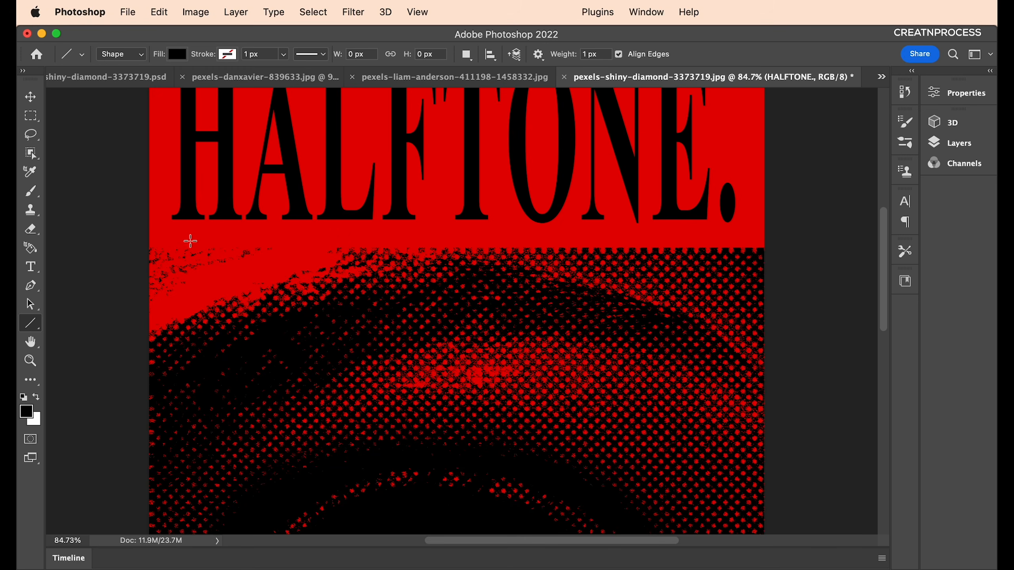
{"action": "left_click_drag", "start_coordinate": [177, 233], "coordinate": [412, 233]}
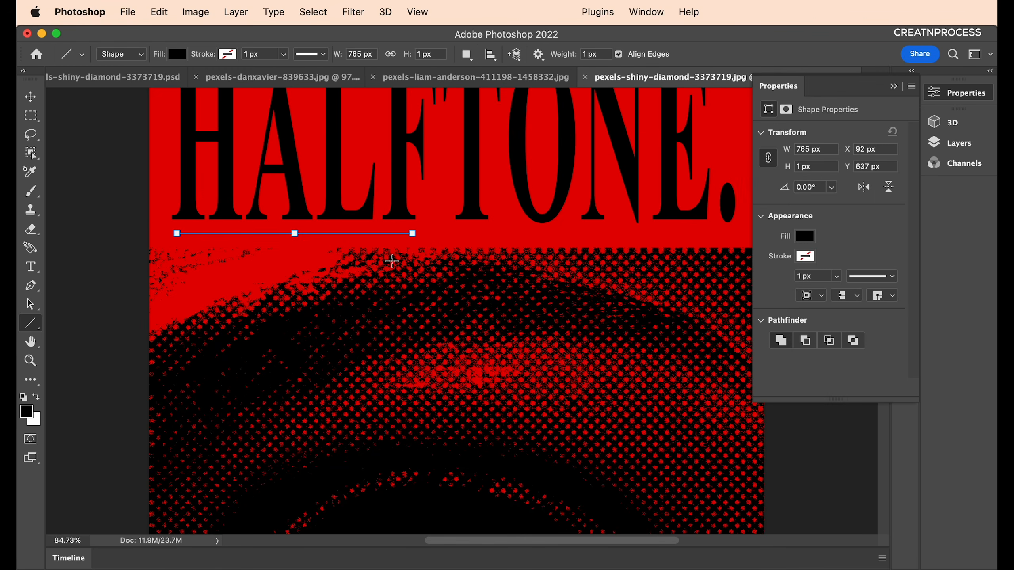
Give the line no fill, a solid black stroke, and a thinner 7.63 px stroke width.
{"action": "left_click", "coordinate": [801, 239]}
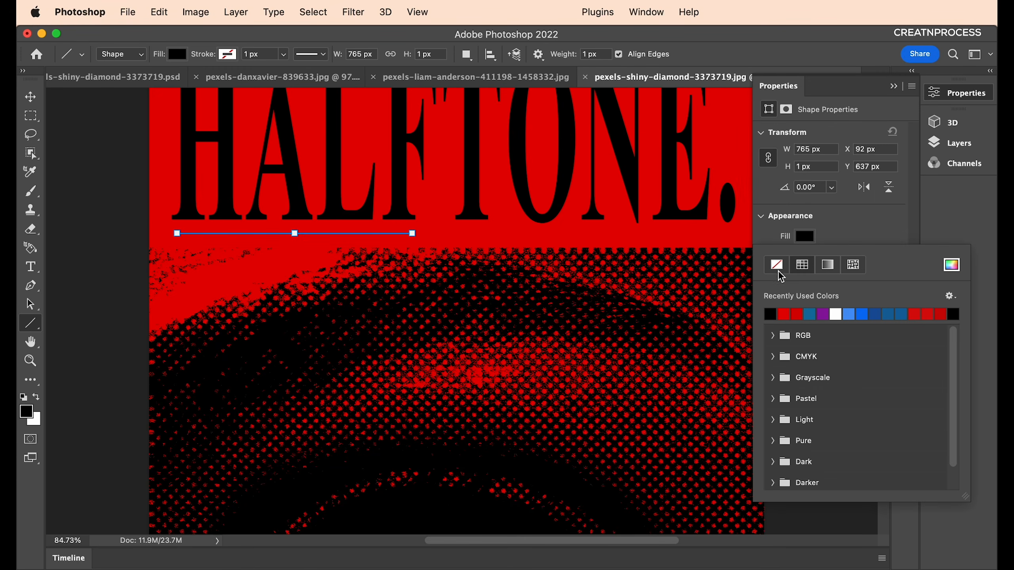
{"action": "left_click", "coordinate": [777, 266]}
{"action": "left_click", "coordinate": [806, 257]}
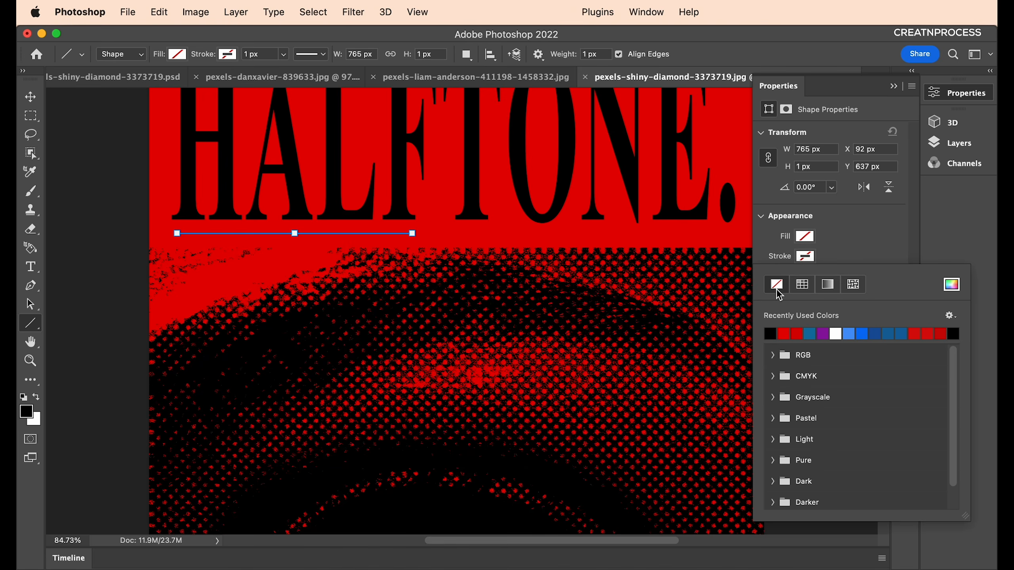
{"action": "left_click", "coordinate": [770, 333]}
{"action": "left_click", "coordinate": [835, 241]}
{"action": "left_click", "coordinate": [832, 276]}
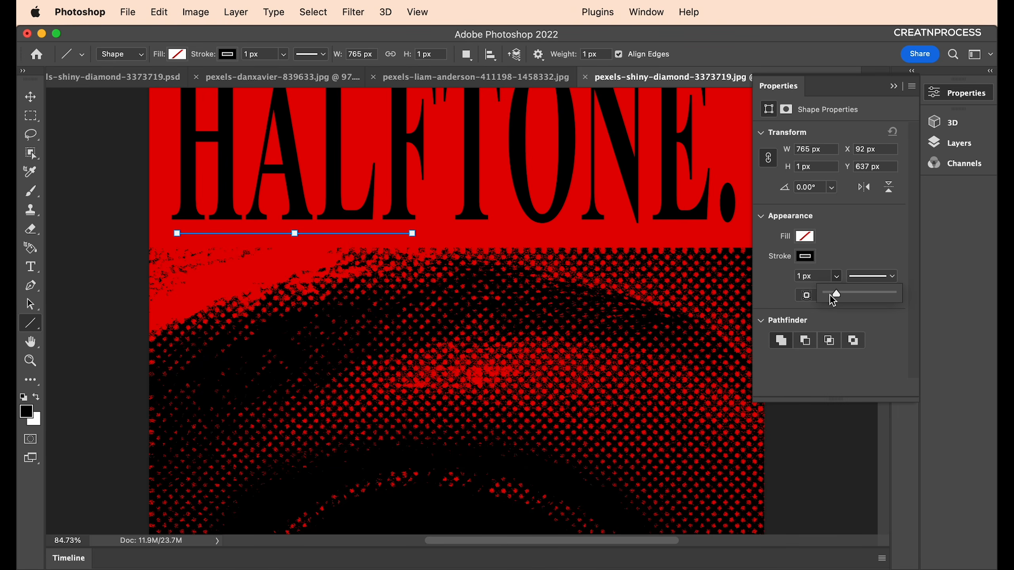
{"action": "left_click", "coordinate": [876, 276]}
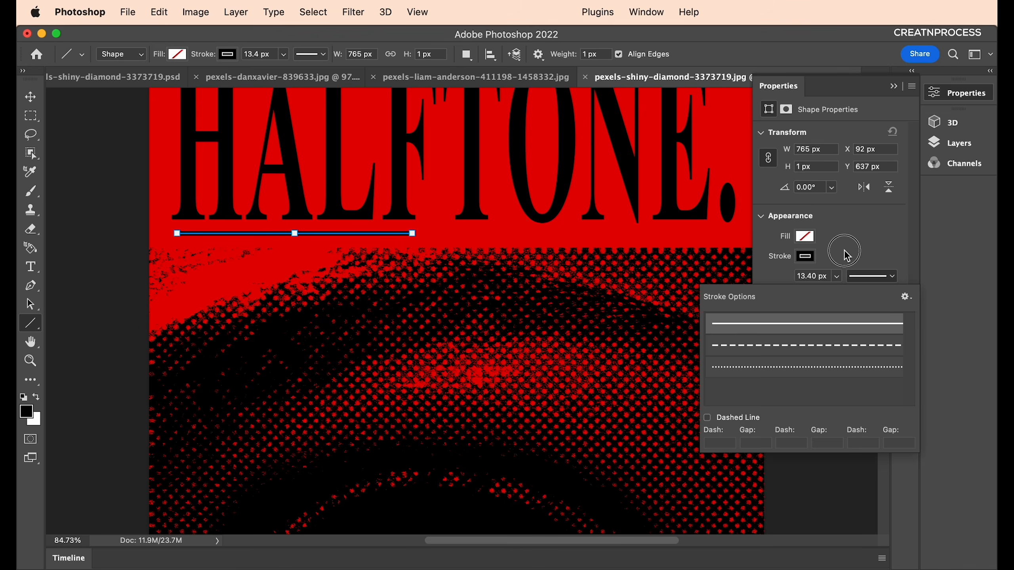
{"action": "left_click", "coordinate": [837, 276]}
{"action": "left_click_drag", "start_coordinate": [825, 291], "coordinate": [832, 293]}
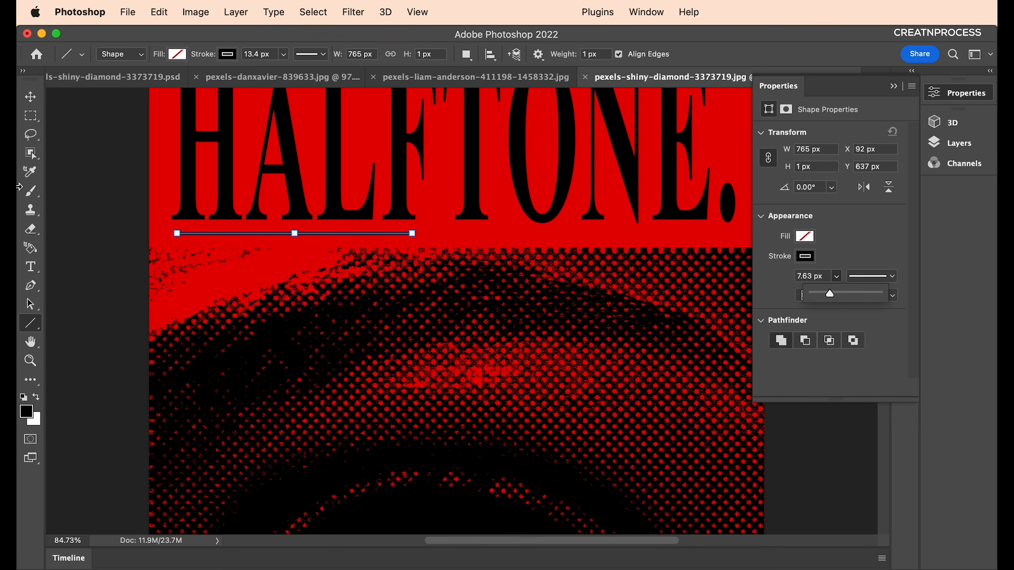
{"action": "left_click", "coordinate": [31, 97]}
{"action": "left_click", "coordinate": [91, 200]}
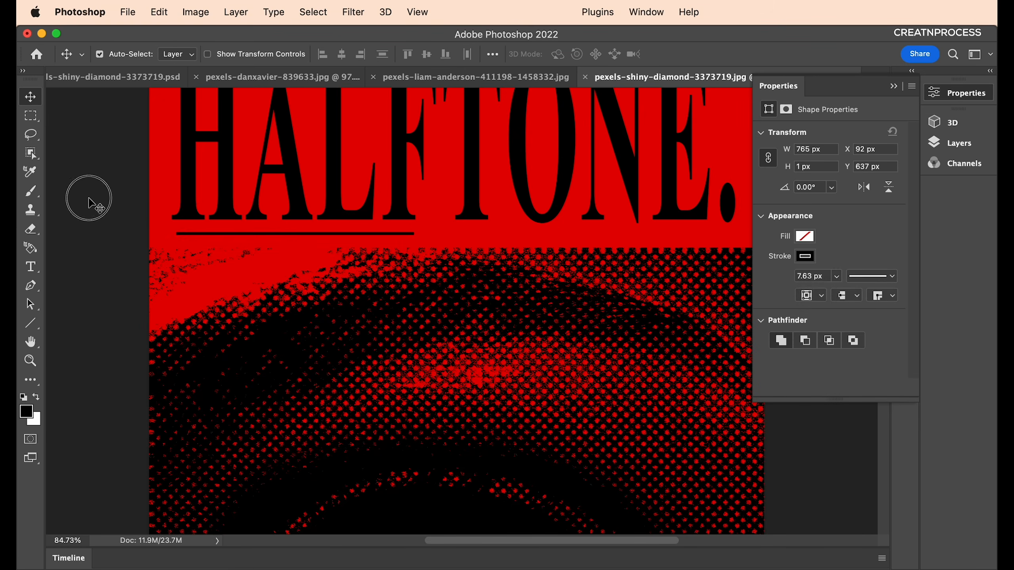
Duplicate the underline to the right so a copy sits beneath the title's right half.
{"action": "left_click", "coordinate": [320, 234]}
{"action": "left_click_drag", "start_coordinate": [323, 239], "coordinate": [632, 235]}
{"action": "left_click", "coordinate": [574, 267]}
{"action": "left_click_drag", "start_coordinate": [438, 266], "coordinate": [446, 322]}
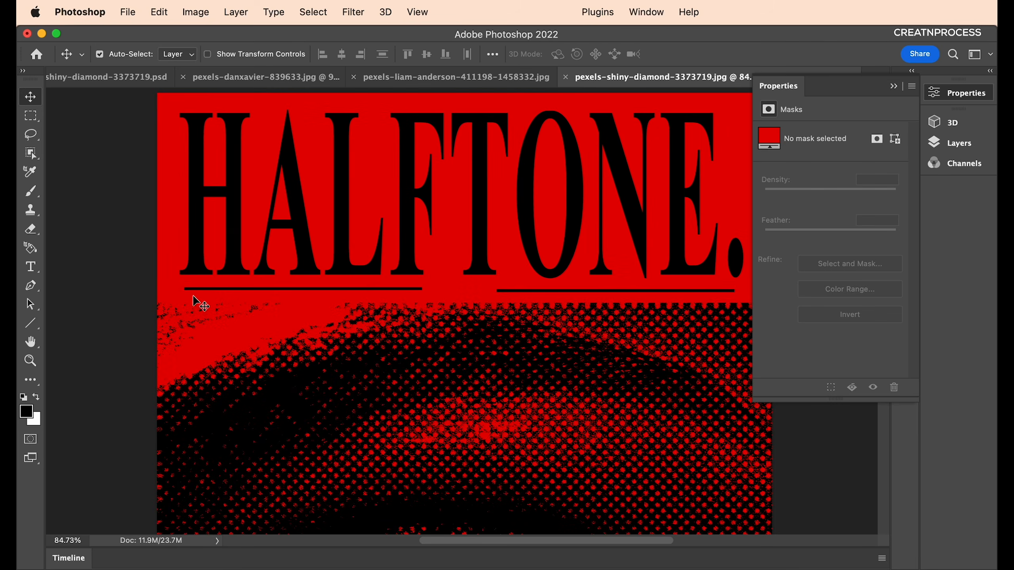
Nudge the left underline slightly right and select the right underline bar.
{"action": "left_click_drag", "start_coordinate": [204, 291], "coordinate": [216, 294]}
{"action": "left_click_drag", "start_coordinate": [566, 307], "coordinate": [460, 320]}
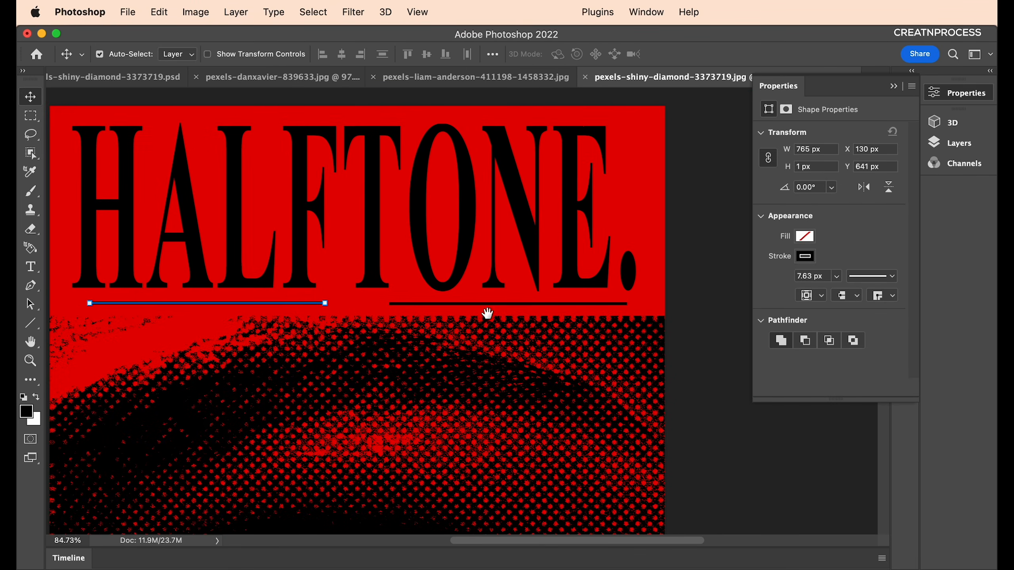
{"action": "left_click", "coordinate": [517, 304]}
{"action": "left_click_drag", "start_coordinate": [346, 325], "coordinate": [422, 315]}
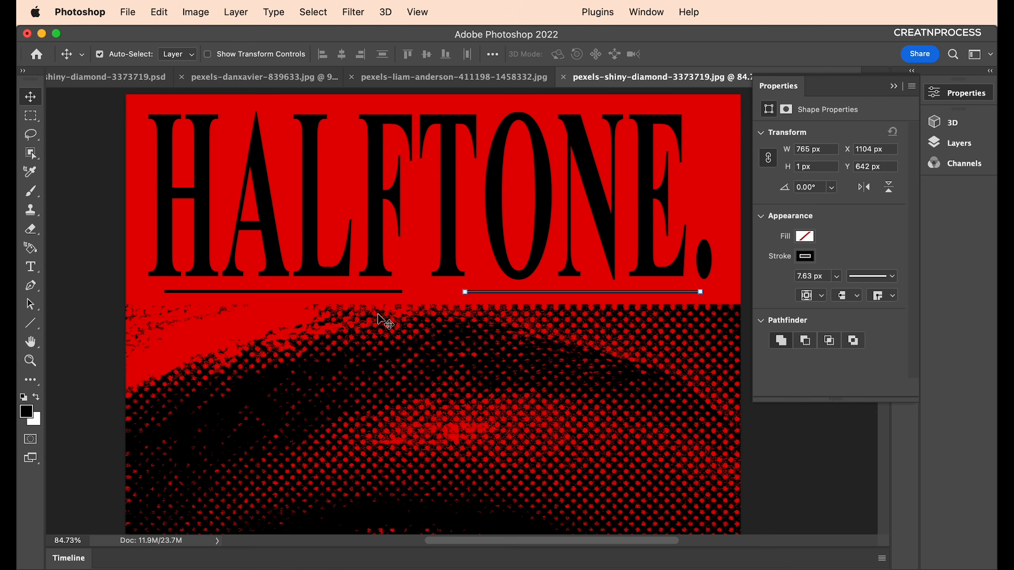
Switch to the Polygon Tool and bring up its shape settings below the title.
{"action": "left_click", "coordinate": [37, 329]}
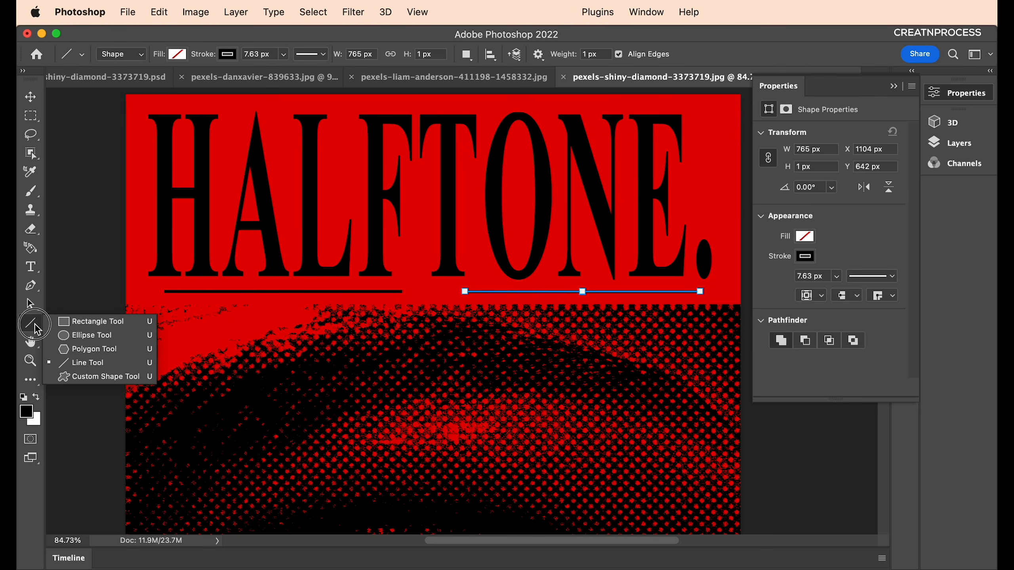
{"action": "left_click", "coordinate": [78, 354]}
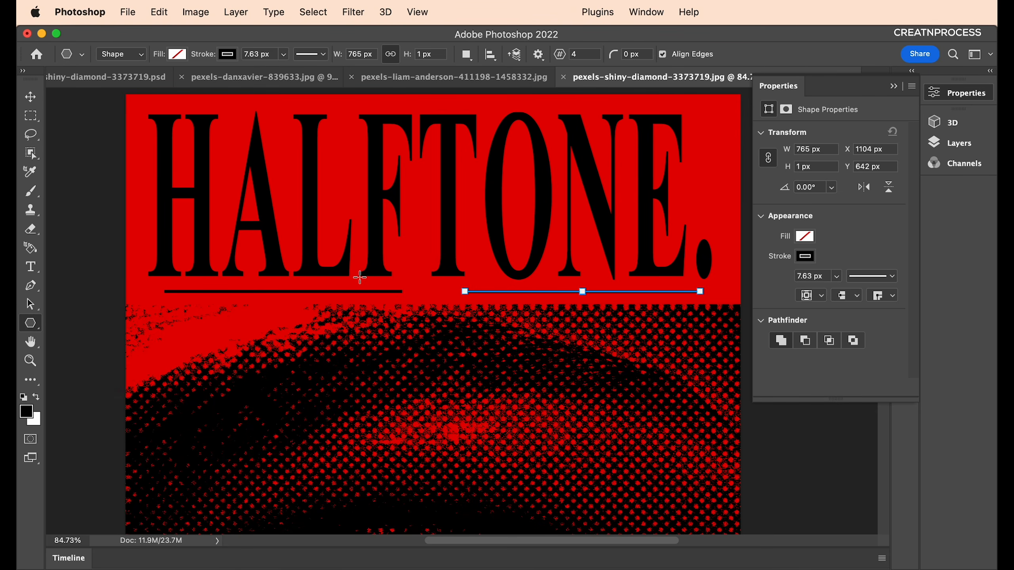
{"action": "left_click", "coordinate": [473, 338]}
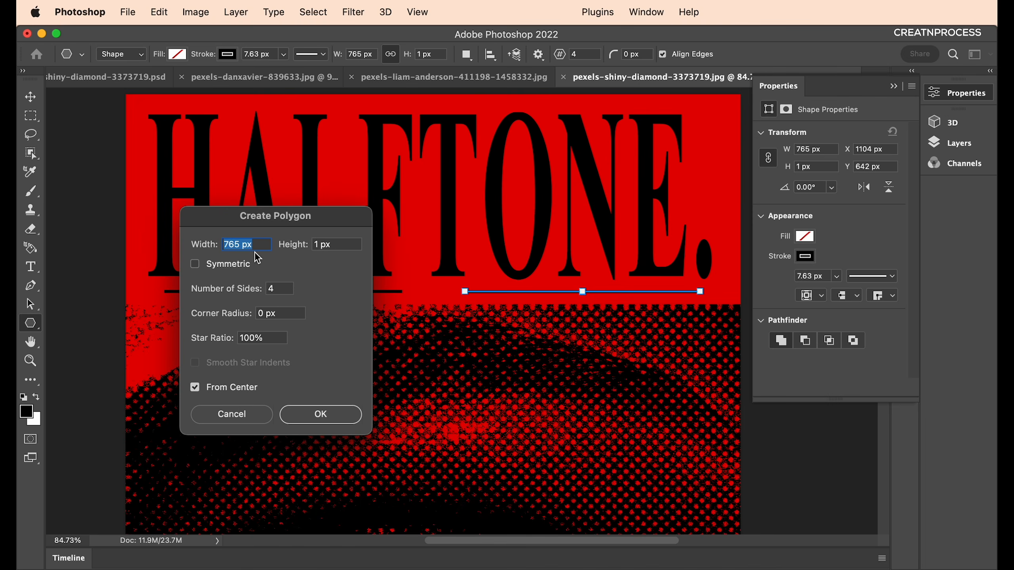
{"action": "left_click_drag", "start_coordinate": [265, 230], "coordinate": [384, 273]}
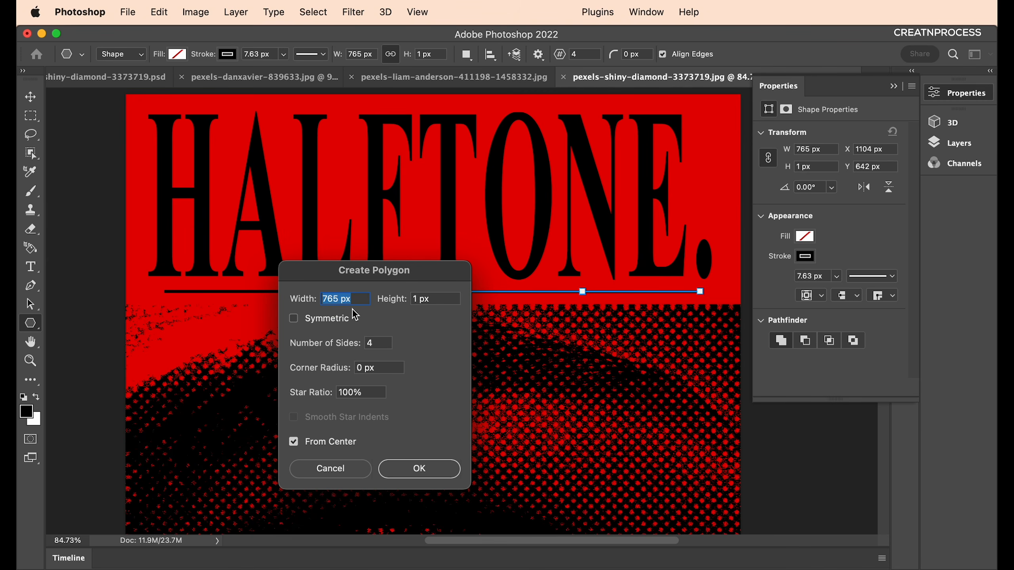
Create a 50 × 50 px five-sided polygon.
{"action": "type", "text": "50"}
{"action": "left_click", "coordinate": [446, 298]}
{"action": "type", "text": "50"}
{"action": "left_click", "coordinate": [378, 343]}
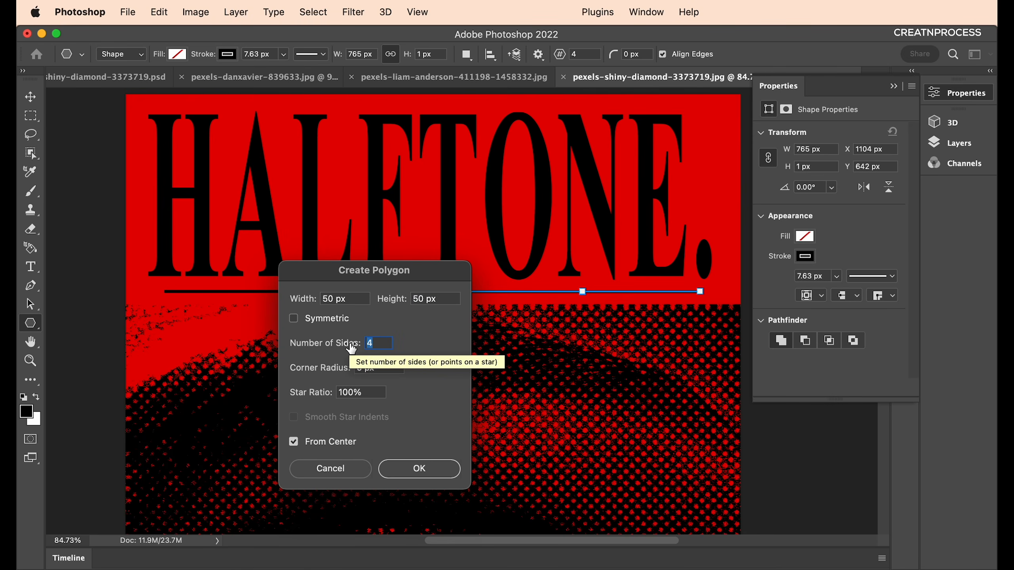
{"action": "double_click", "coordinate": [377, 344]}
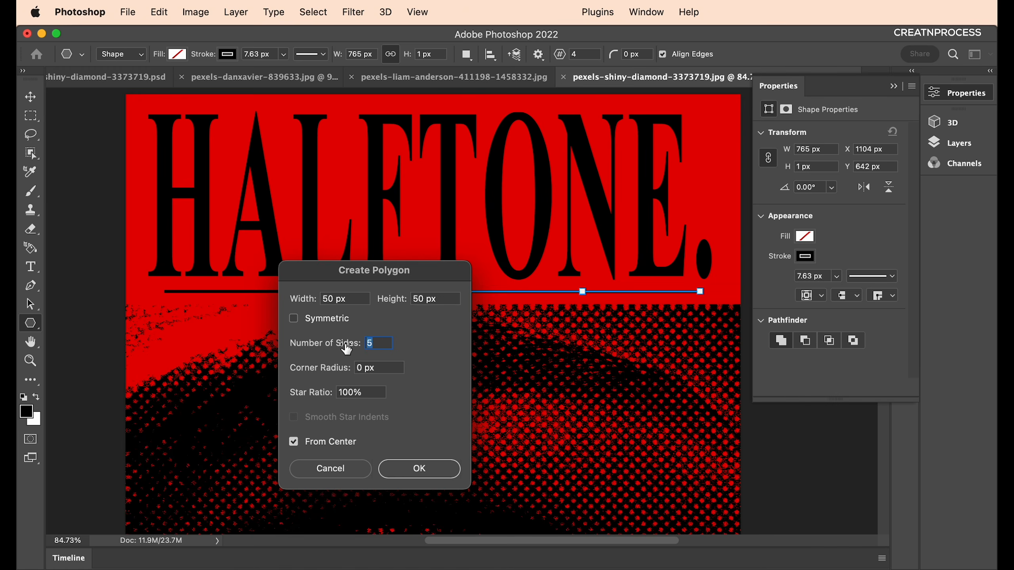
{"action": "type", "text": "9"}
{"action": "left_click_drag", "start_coordinate": [377, 344], "coordinate": [350, 346]}
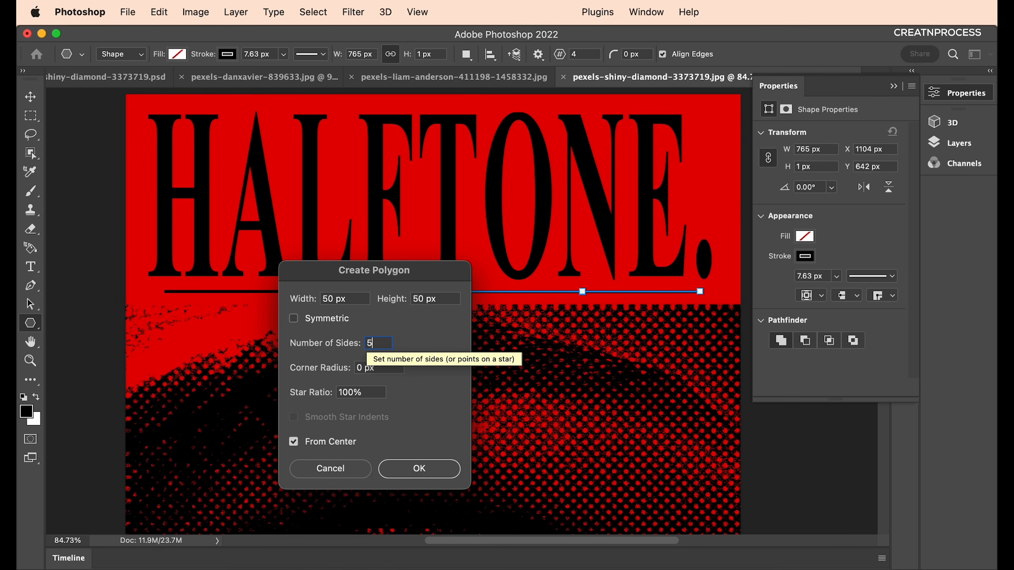
{"action": "left_click_drag", "start_coordinate": [369, 393], "coordinate": [280, 384]}
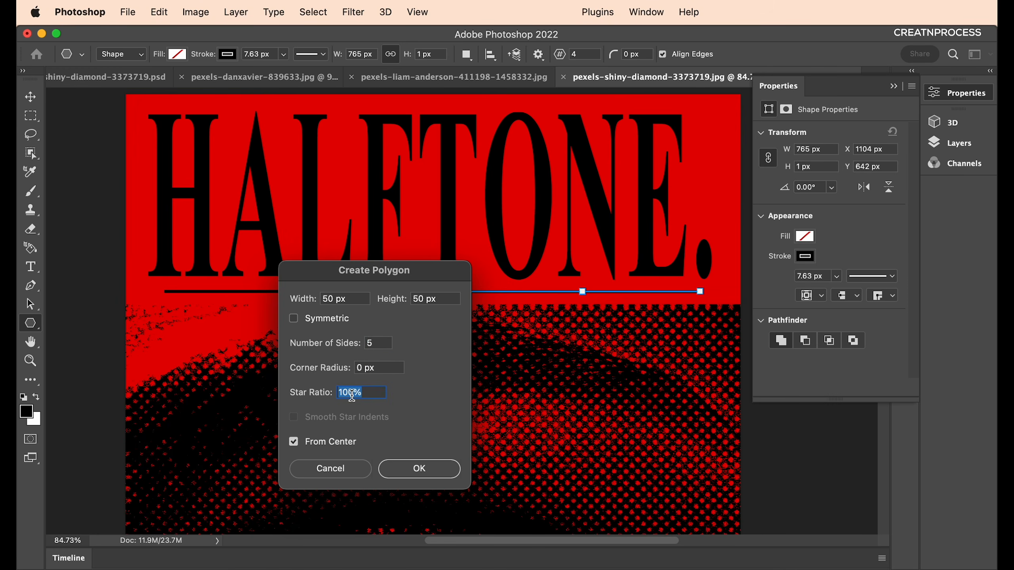
{"action": "left_click", "coordinate": [433, 459]}
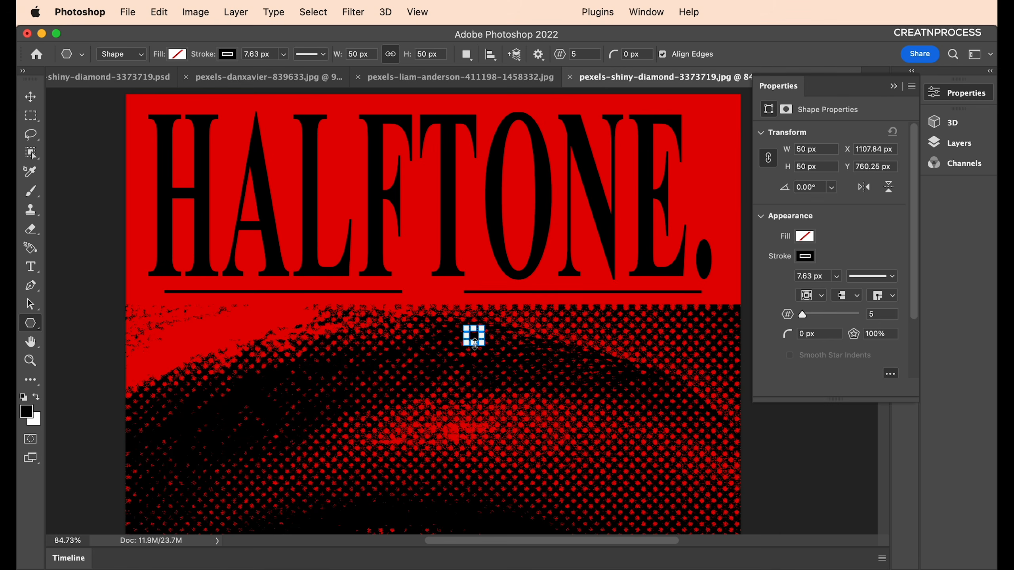
Enlarge the pentagon to about 296 px, fill it dark blue, and move it down-left.
{"action": "left_click_drag", "start_coordinate": [484, 330], "coordinate": [557, 253]}
{"action": "left_click", "coordinate": [177, 54]}
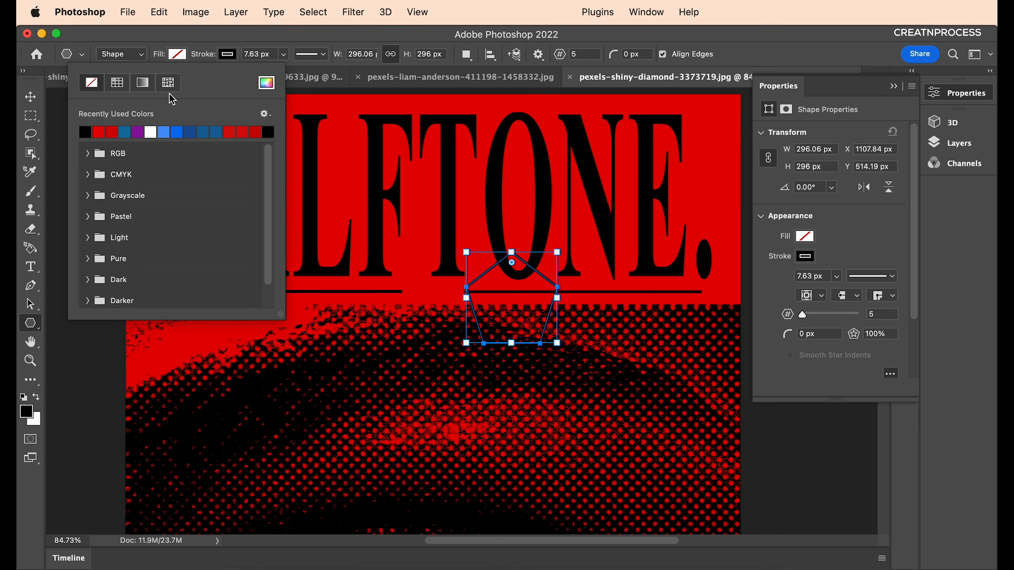
{"action": "left_click", "coordinate": [126, 131]}
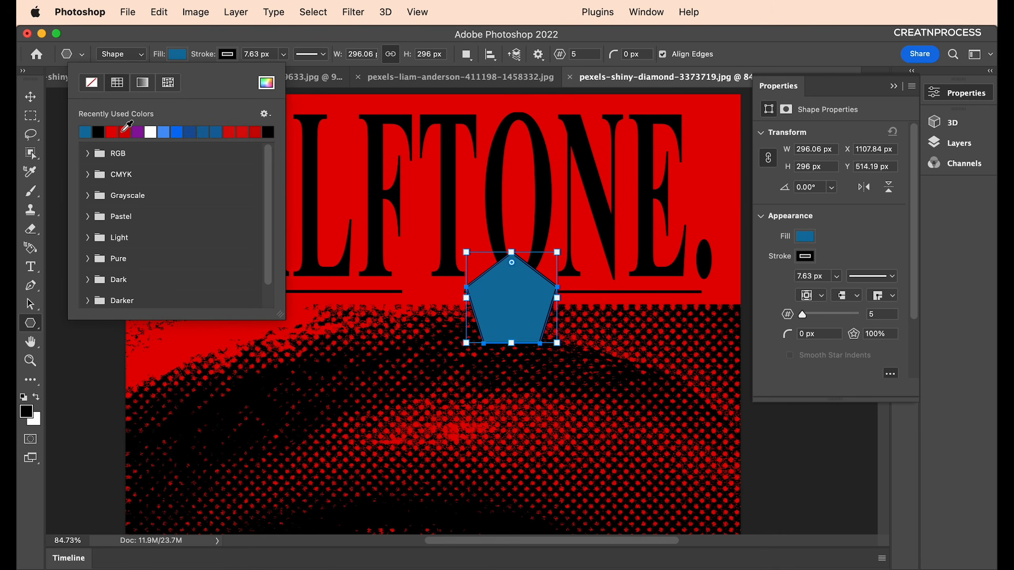
{"action": "left_click", "coordinate": [136, 41]}
{"action": "left_click", "coordinate": [31, 97]}
{"action": "left_click_drag", "start_coordinate": [496, 277], "coordinate": [268, 351]}
Create a five-pointed star with a 45% star ratio.
{"action": "left_click", "coordinate": [35, 329]}
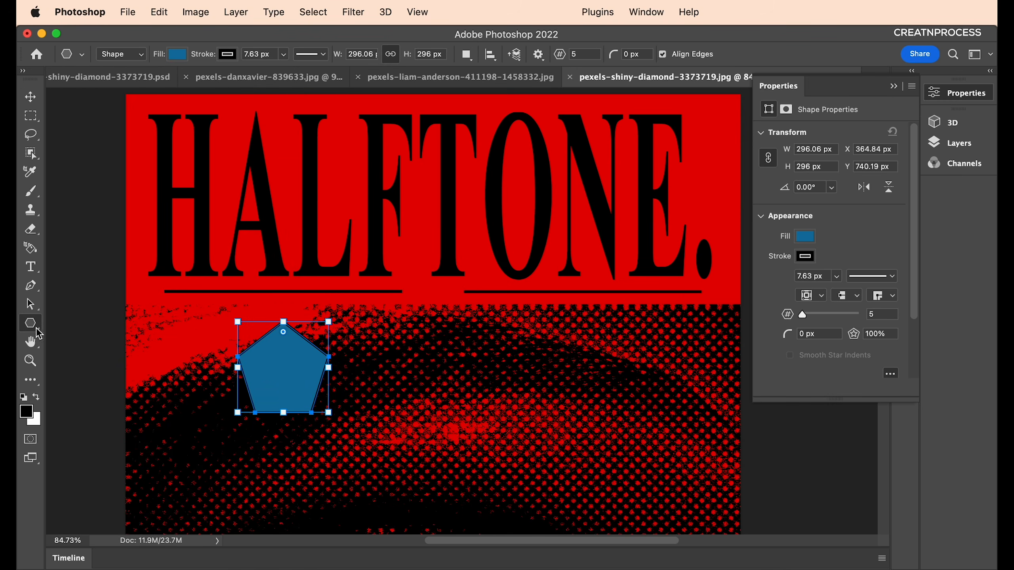
{"action": "left_click", "coordinate": [453, 358]}
{"action": "left_click_drag", "start_coordinate": [378, 273], "coordinate": [444, 274]}
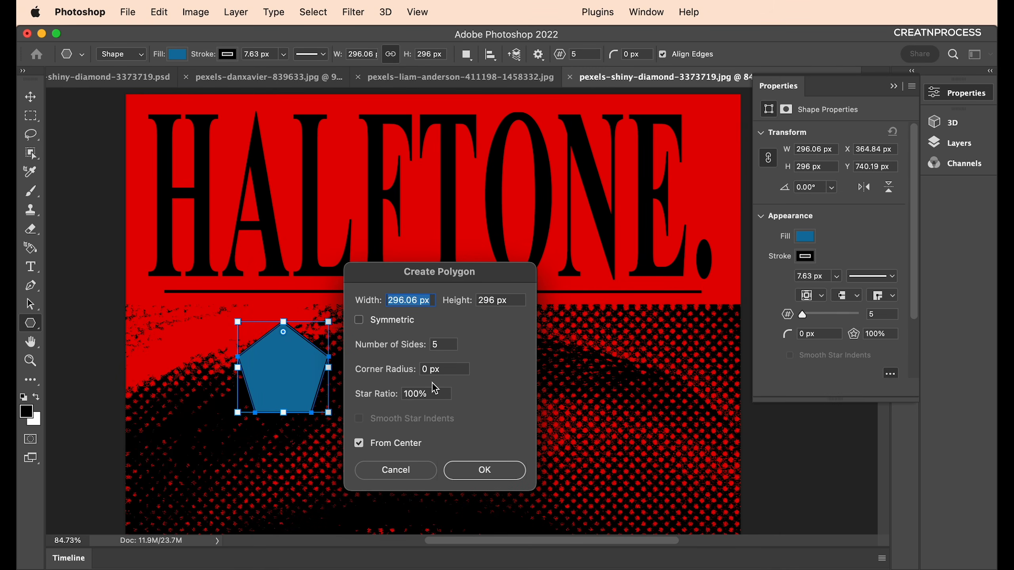
{"action": "left_click", "coordinate": [427, 394]}
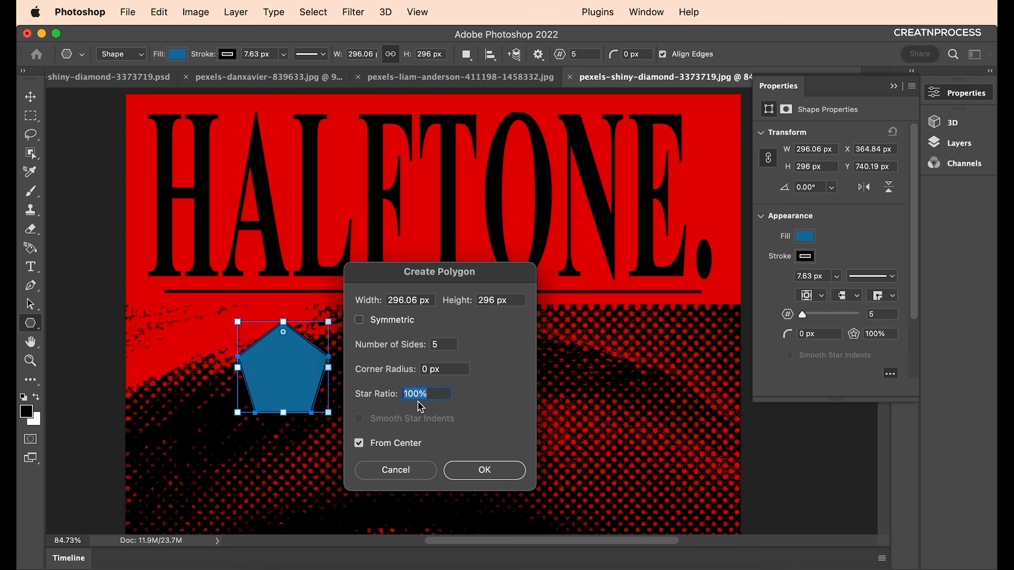
{"action": "type", "text": "45"}
{"action": "left_click", "coordinate": [471, 470]}
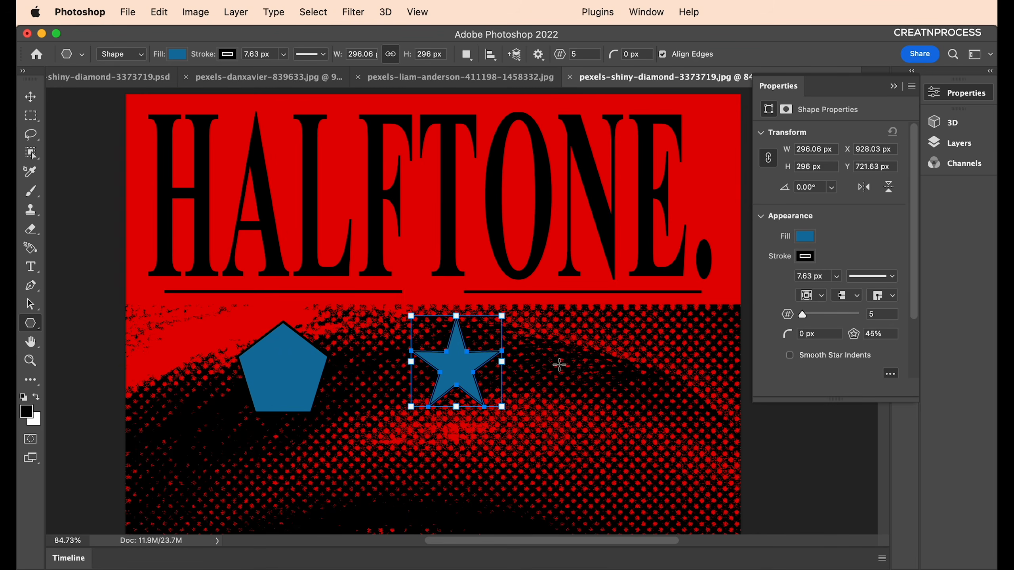
Create two trial stars with 10% and 70% star ratios.
{"action": "left_click", "coordinate": [552, 383]}
{"action": "left_click", "coordinate": [430, 394]}
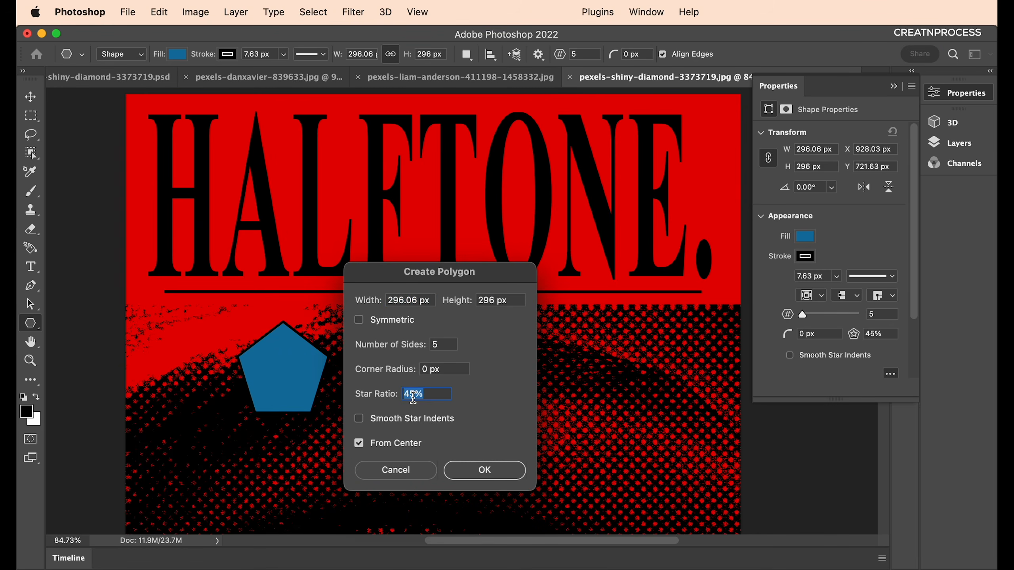
{"action": "type", "text": "10"}
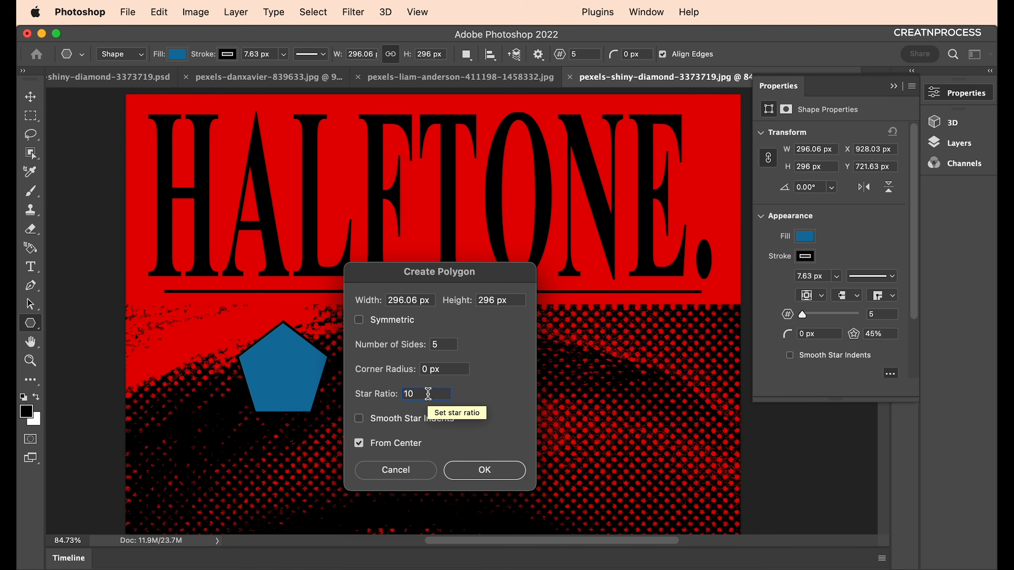
{"action": "left_click", "coordinate": [469, 462]}
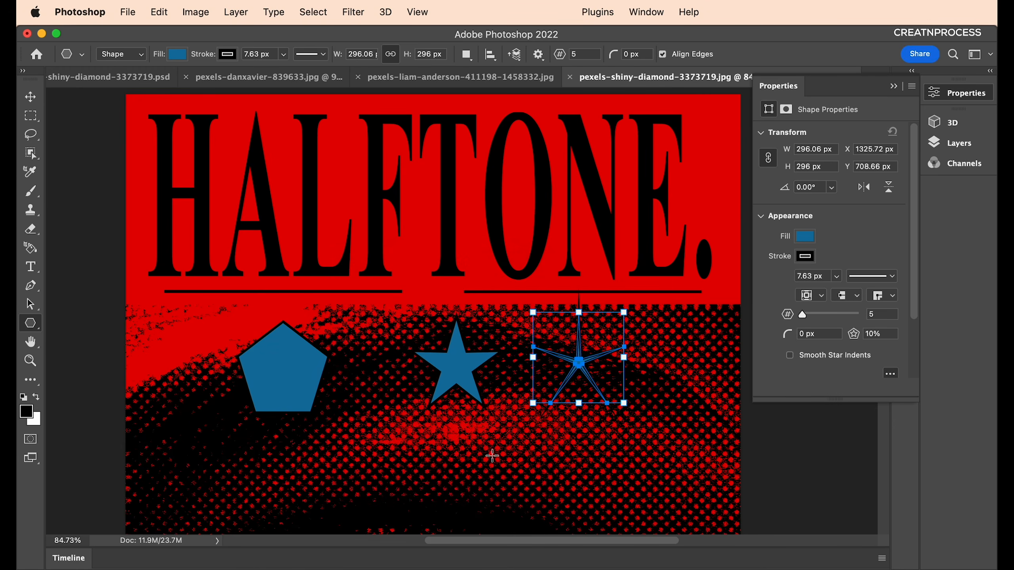
{"action": "left_click", "coordinate": [475, 446]}
{"action": "left_click_drag", "start_coordinate": [432, 396], "coordinate": [368, 388]}
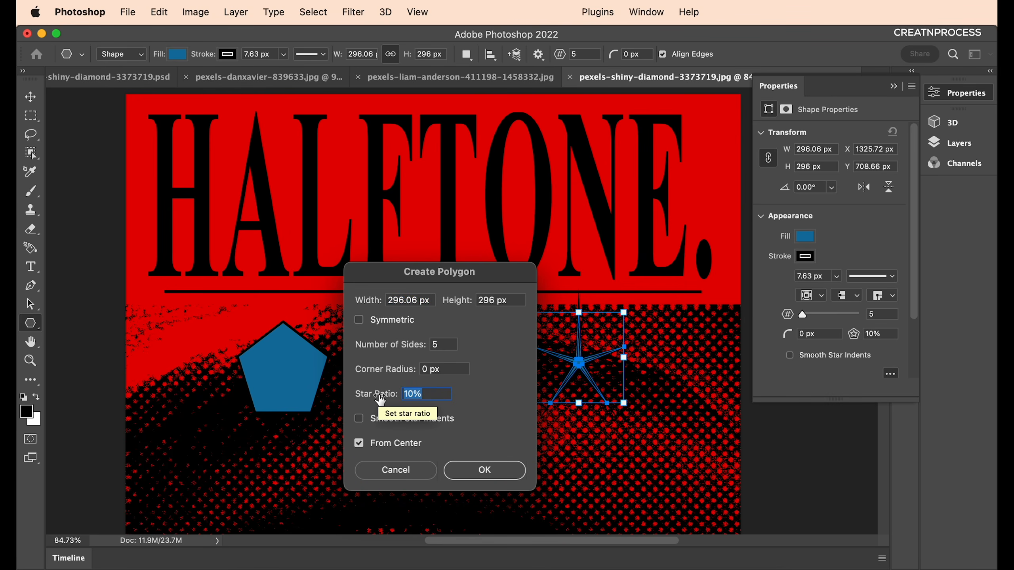
{"action": "type", "text": "70"}
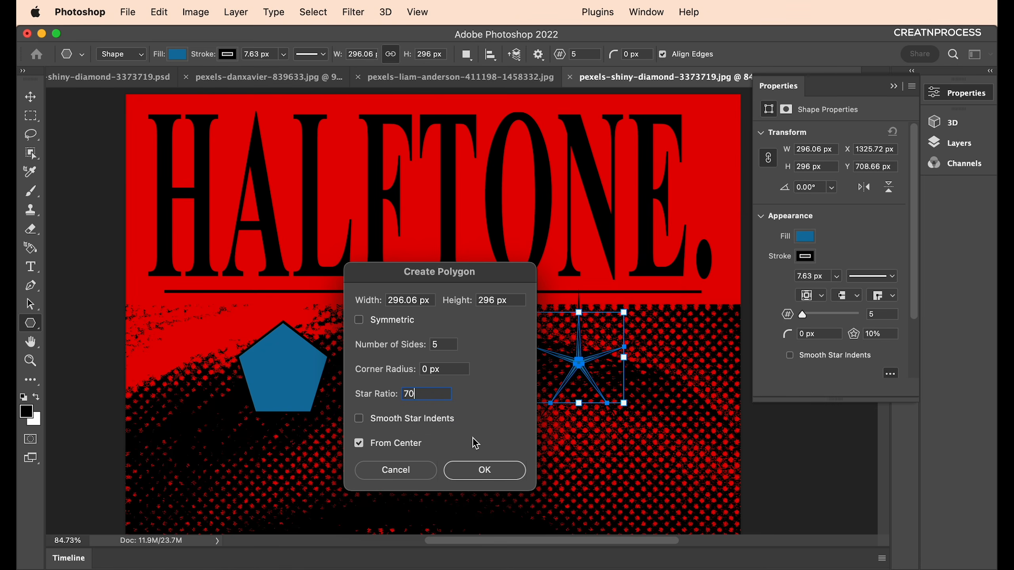
{"action": "left_click", "coordinate": [473, 471]}
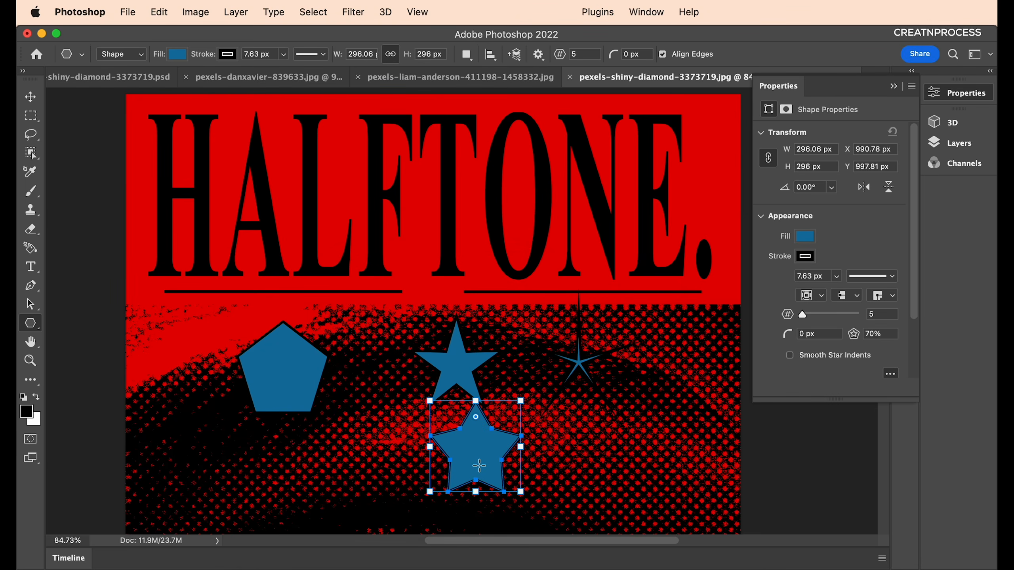
Move the star to the left with the Move tool.
{"action": "left_click", "coordinate": [30, 96]}
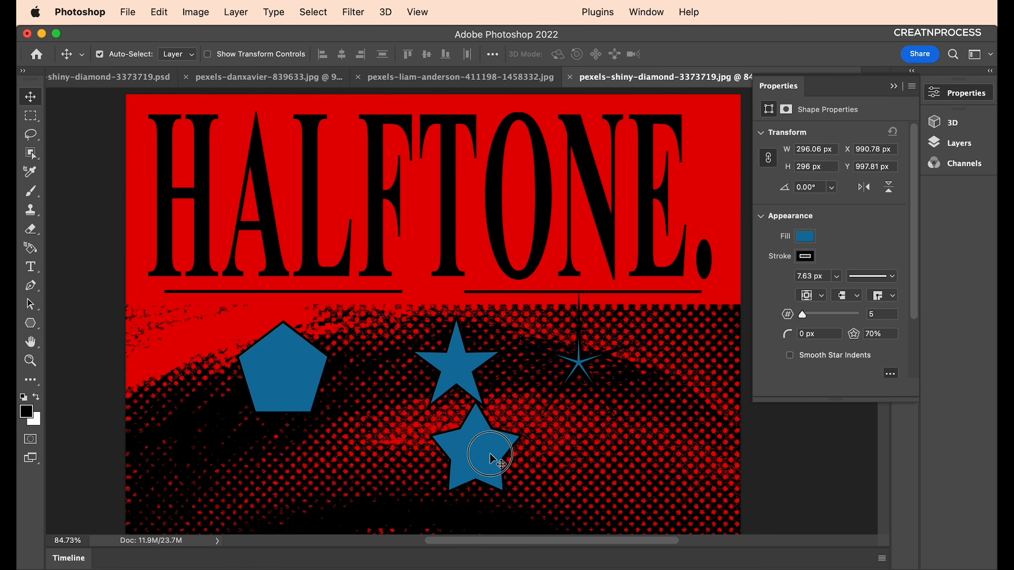
{"action": "left_click_drag", "start_coordinate": [462, 458], "coordinate": [468, 451]}
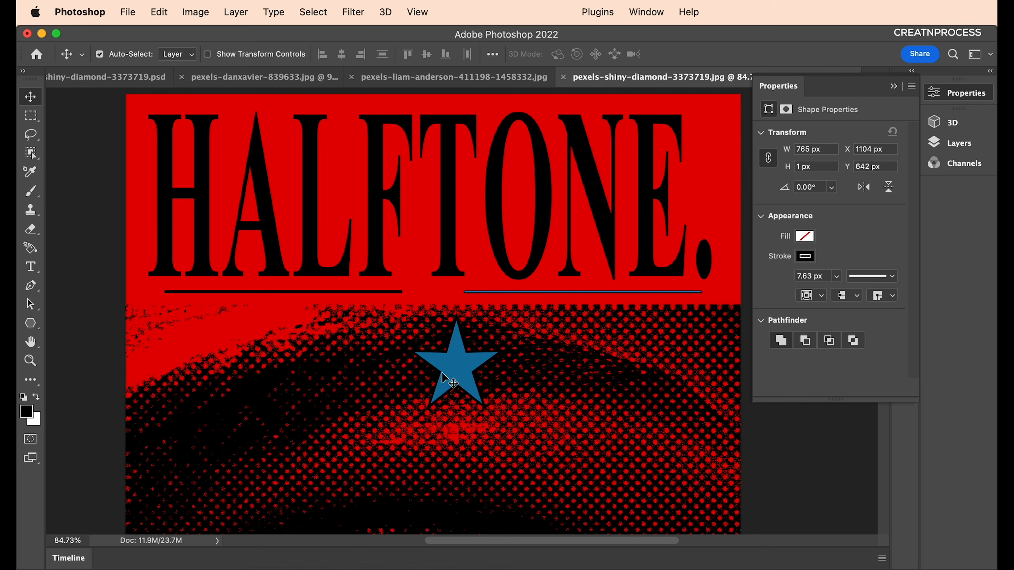
{"action": "left_click_drag", "start_coordinate": [442, 372], "coordinate": [336, 371]}
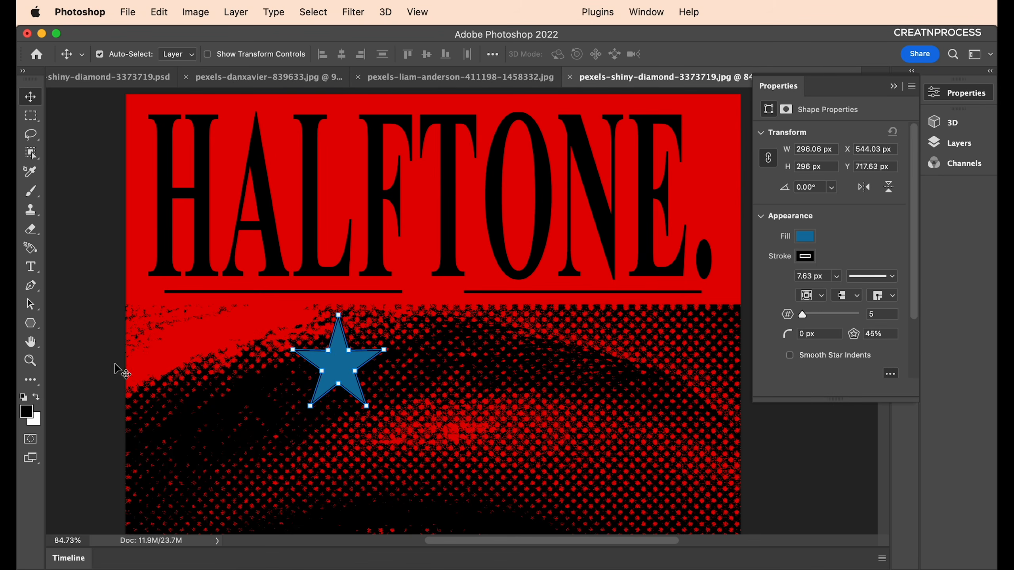
Create a four-pointed star with 4 sides and a 45% star ratio.
{"action": "left_click", "coordinate": [31, 323]}
{"action": "left_click", "coordinate": [509, 357]}
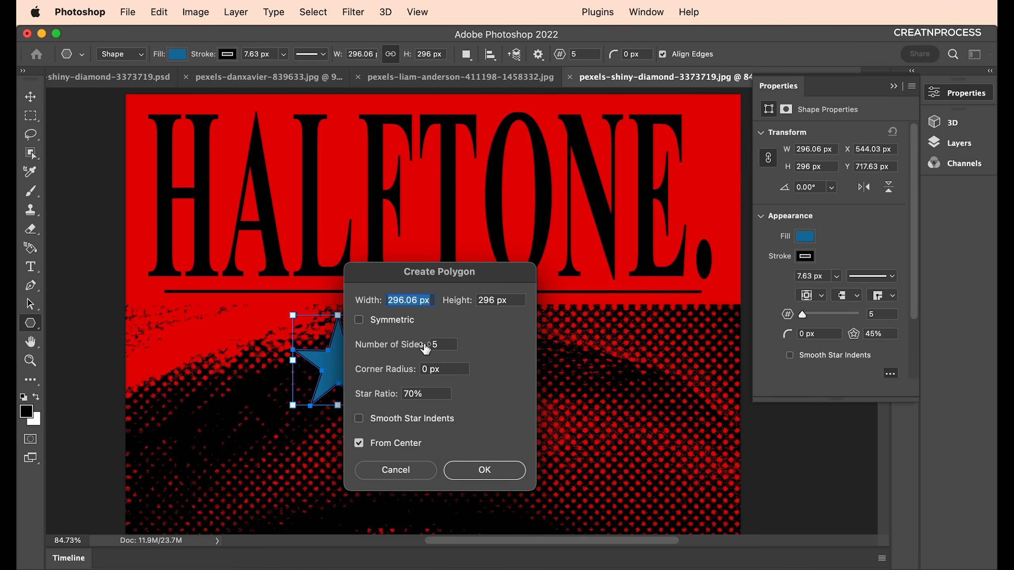
{"action": "double_click", "coordinate": [435, 344]}
{"action": "type", "text": "4"}
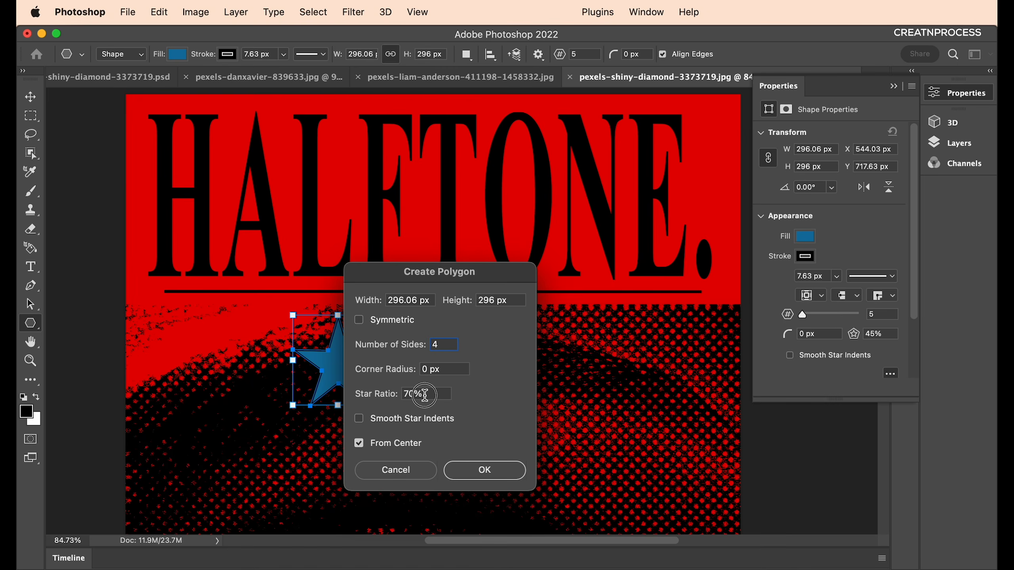
{"action": "double_click", "coordinate": [424, 395]}
{"action": "type", "text": "45"}
{"action": "left_click", "coordinate": [494, 471]}
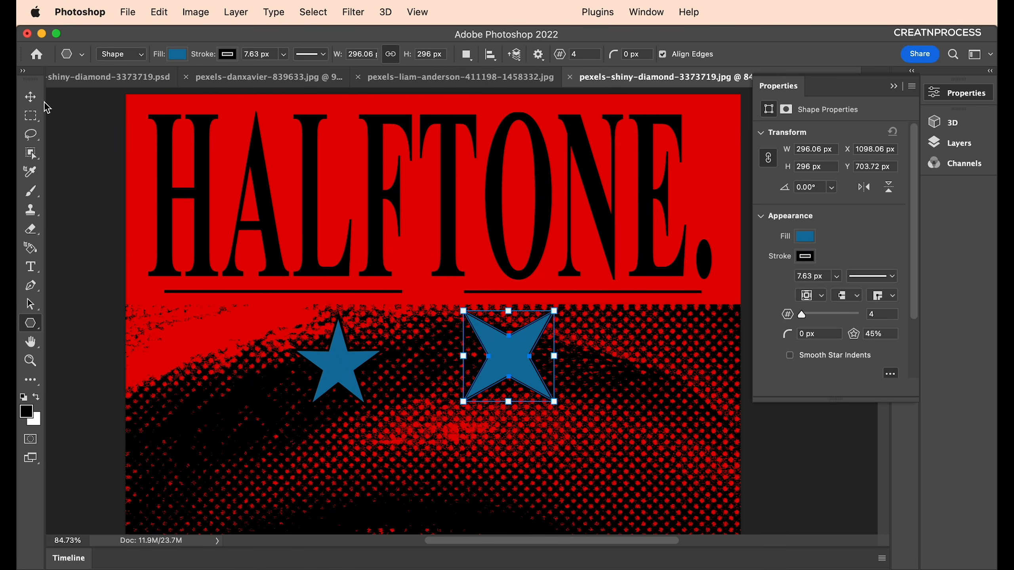
Delete the five-pointed star, then move the four-pointed star left and shrink it.
{"action": "left_click", "coordinate": [31, 97]}
{"action": "left_click", "coordinate": [334, 367]}
{"action": "key", "text": "BackSpace"}
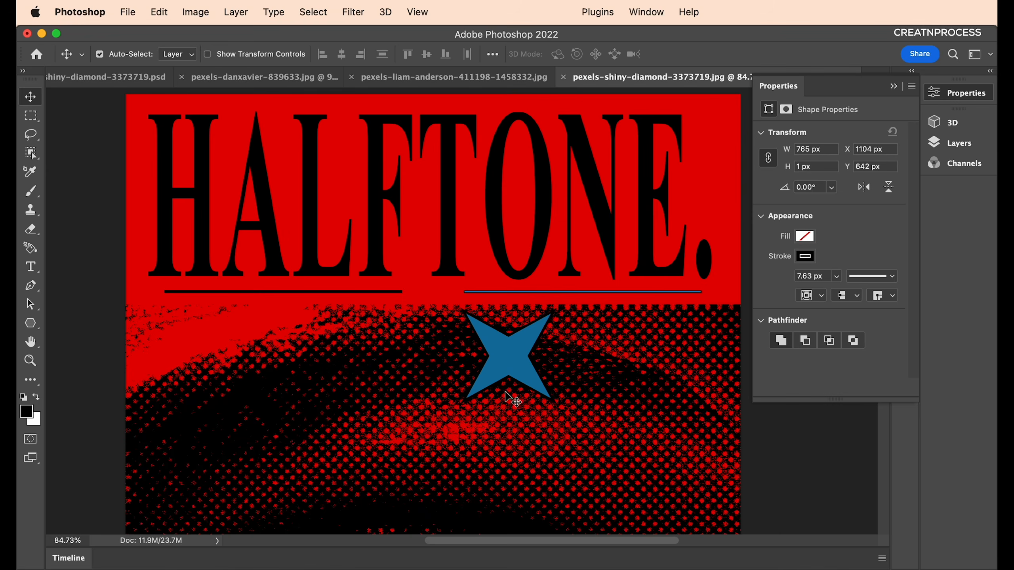
{"action": "left_click_drag", "start_coordinate": [506, 393], "coordinate": [357, 399]}
{"action": "key", "text": "cmd+t"}
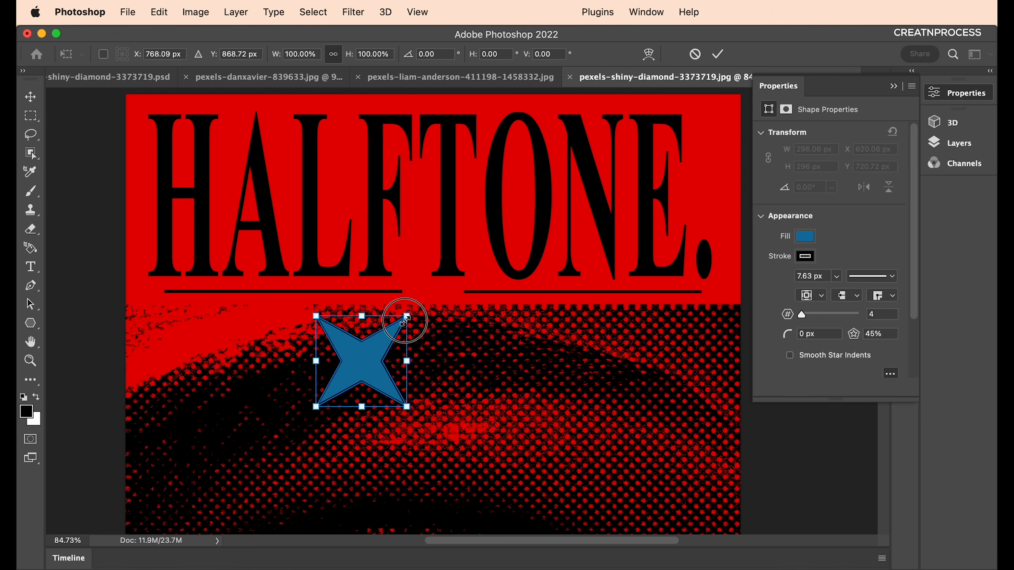
{"action": "left_click_drag", "start_coordinate": [405, 321], "coordinate": [158, 301]}
{"action": "key", "text": "Return"}
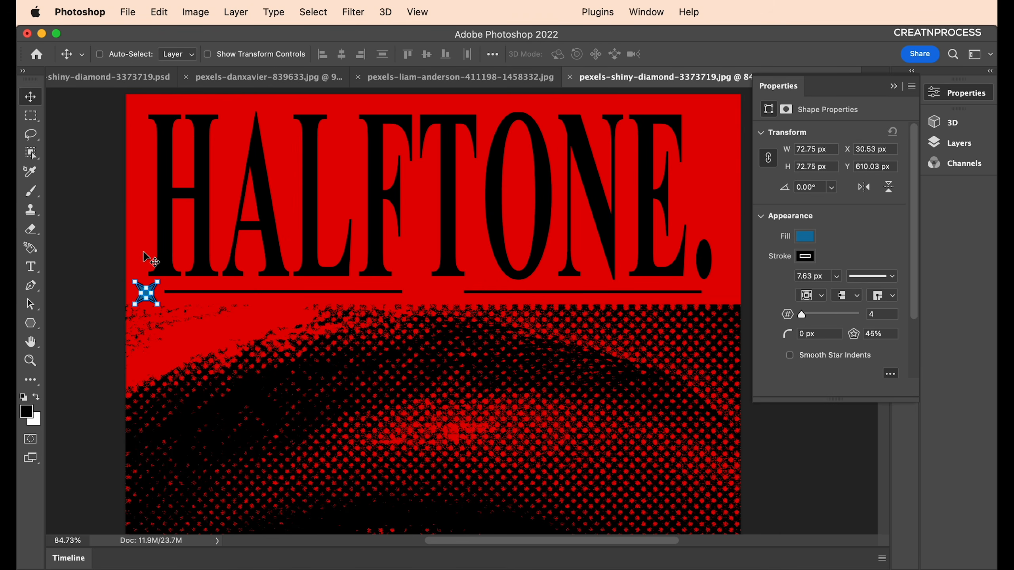
Rotate the star 45°, raise it level with the underline, and scale it to about 83%.
{"action": "key", "text": "super+t"}
{"action": "left_click_drag", "start_coordinate": [173, 277], "coordinate": [492, 403]}
{"action": "scroll", "coordinate": [154, 296], "scroll_direction": "up", "scroll_amount": 10}
{"action": "left_click_drag", "start_coordinate": [400, 387], "coordinate": [400, 378]}
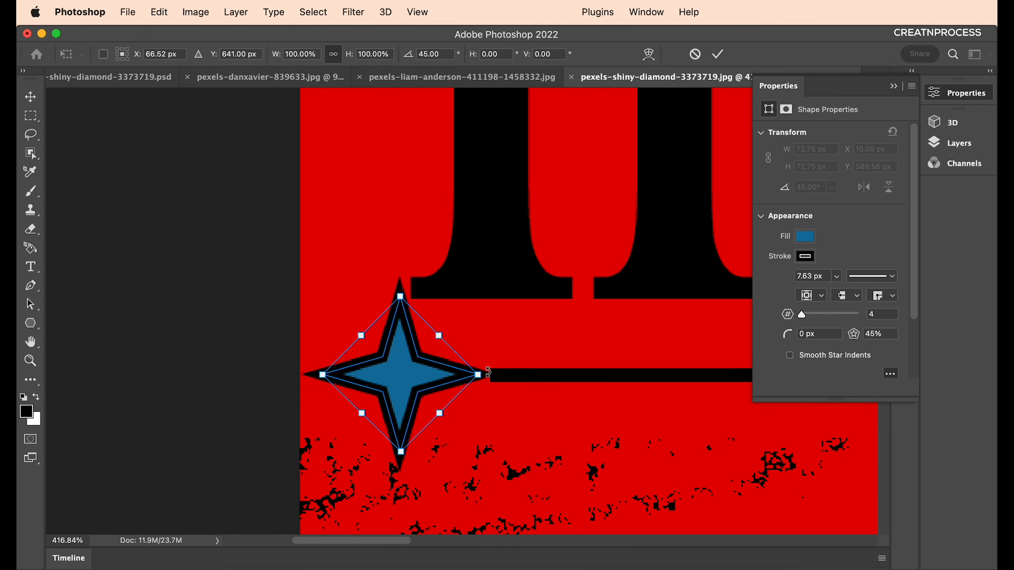
{"action": "left_click_drag", "start_coordinate": [478, 375], "coordinate": [425, 382]}
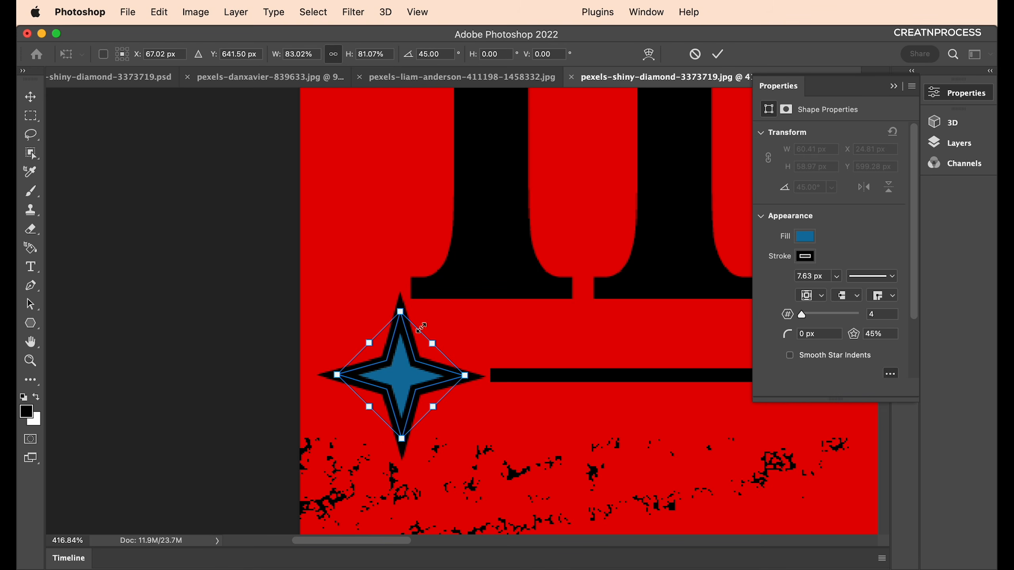
Give the star a solid black fill and no outline stroke.
{"action": "left_click", "coordinate": [31, 323]}
{"action": "left_click", "coordinate": [228, 54]}
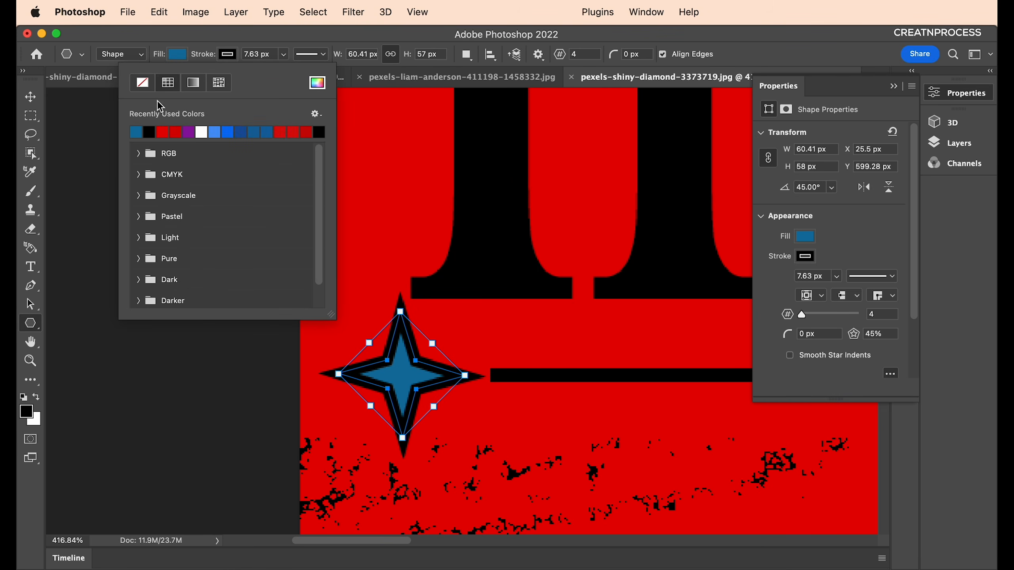
{"action": "left_click", "coordinate": [172, 57]}
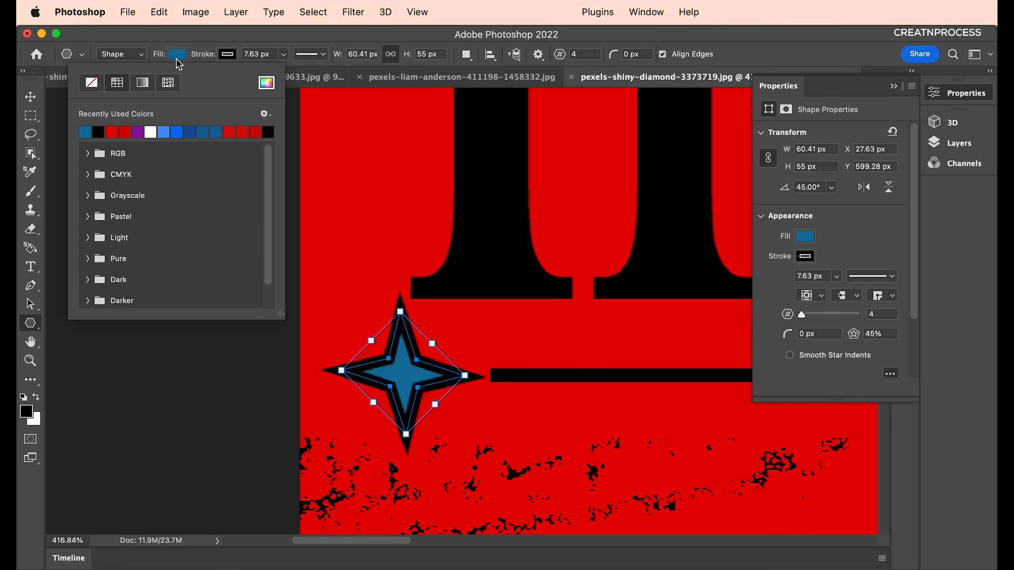
{"action": "left_click", "coordinate": [106, 131]}
{"action": "left_click", "coordinate": [226, 59]}
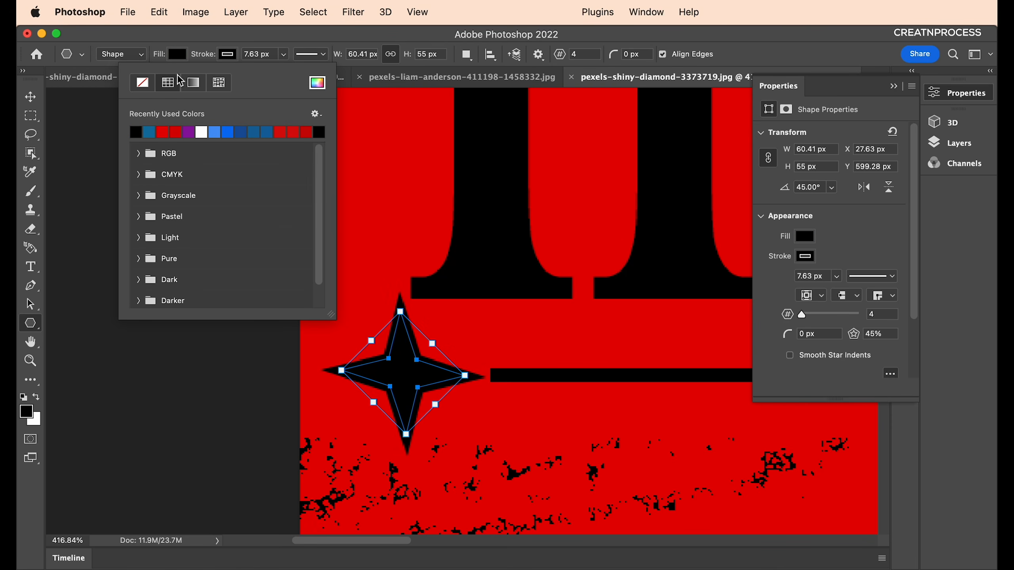
{"action": "left_click", "coordinate": [143, 82]}
{"action": "left_click", "coordinate": [73, 121]}
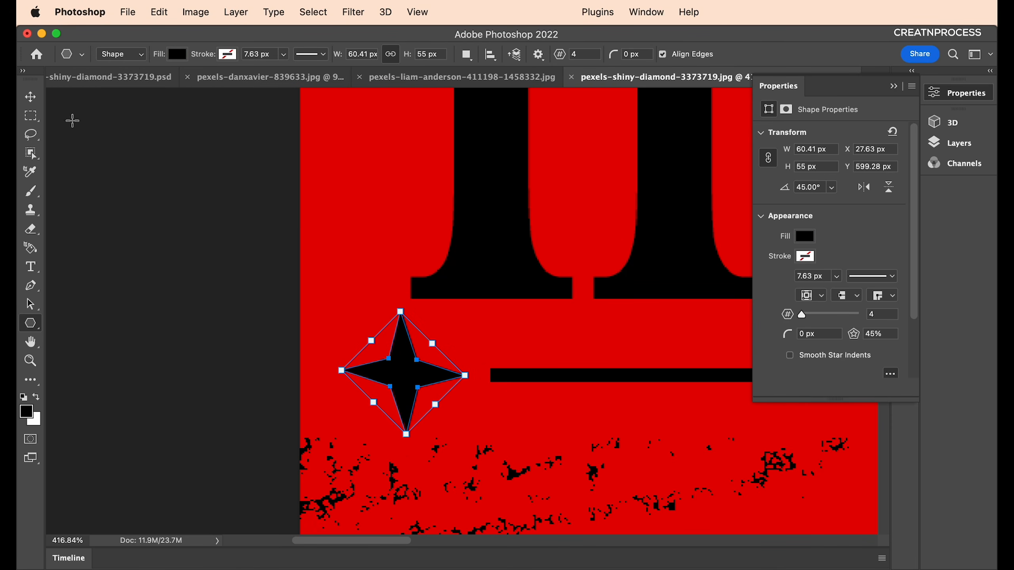
Place star copies in the gap between the underlines and at the right end.
{"action": "left_click", "coordinate": [30, 96]}
{"action": "scroll", "coordinate": [386, 309], "scroll_direction": "down", "scroll_amount": 5}
{"action": "left_click_drag", "start_coordinate": [616, 387], "coordinate": [335, 374]}
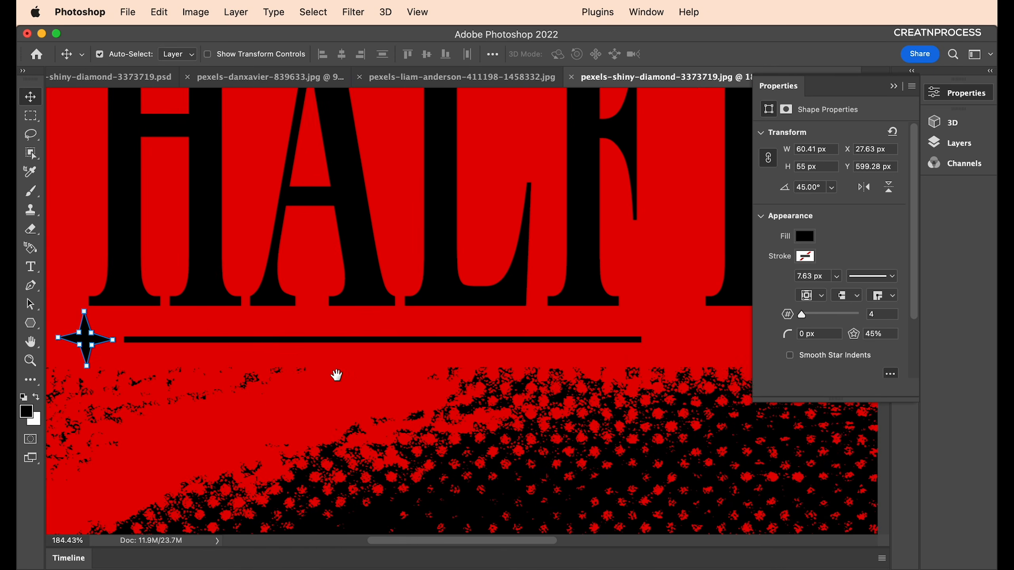
{"action": "scroll", "coordinate": [136, 359], "scroll_direction": "down", "scroll_amount": 4}
{"action": "left_click_drag", "start_coordinate": [120, 354], "coordinate": [693, 354]}
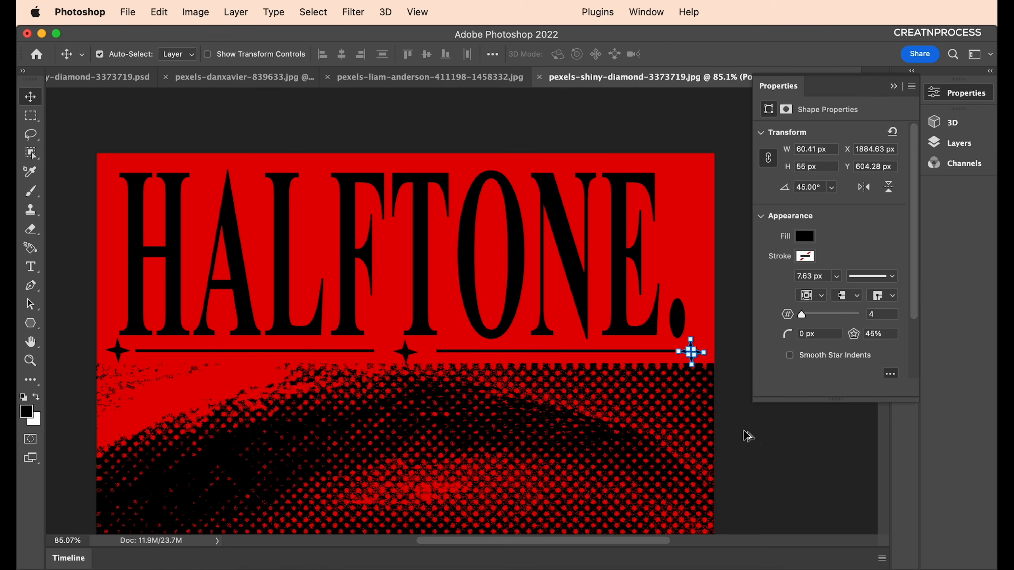
{"action": "left_click", "coordinate": [745, 432]}
{"action": "scroll", "coordinate": [718, 437], "scroll_direction": "down", "scroll_amount": 4}
{"action": "scroll", "coordinate": [598, 387], "scroll_direction": "up", "scroll_amount": 1}
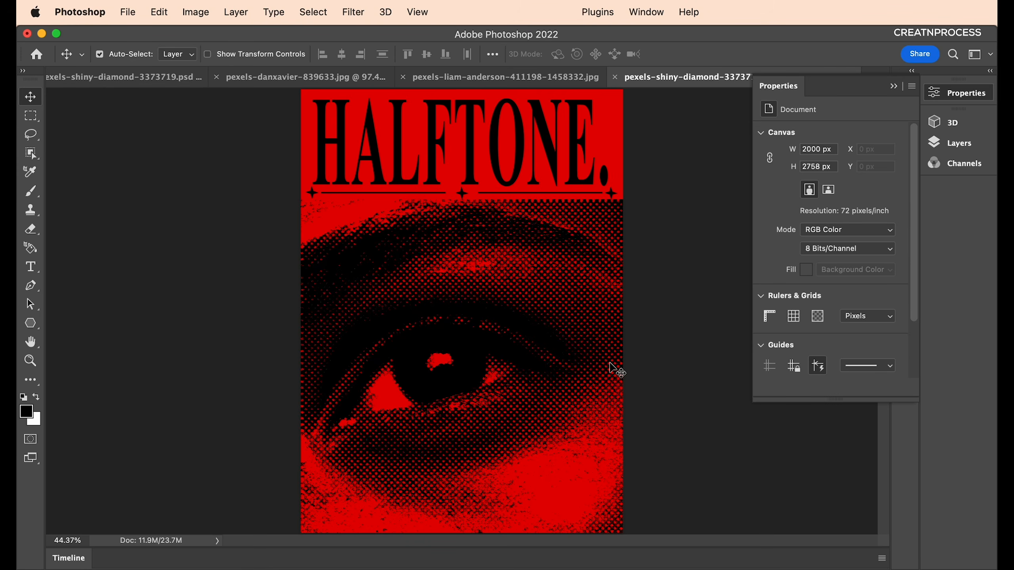
Preview the HALFTONE-Pattern1.jpg reference file from the folder of halftone files.
{"action": "left_click", "coordinate": [895, 87]}
{"action": "left_click", "coordinate": [883, 78]}
{"action": "left_click", "coordinate": [801, 311]}
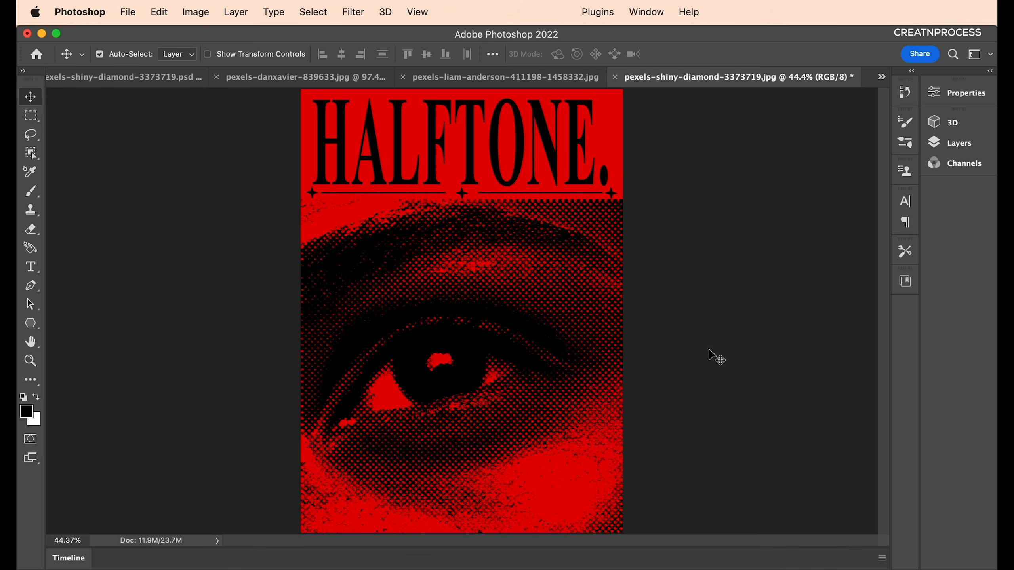
{"action": "left_click", "coordinate": [223, 567]}
{"action": "scroll", "coordinate": [428, 378], "scroll_direction": "up", "scroll_amount": 8}
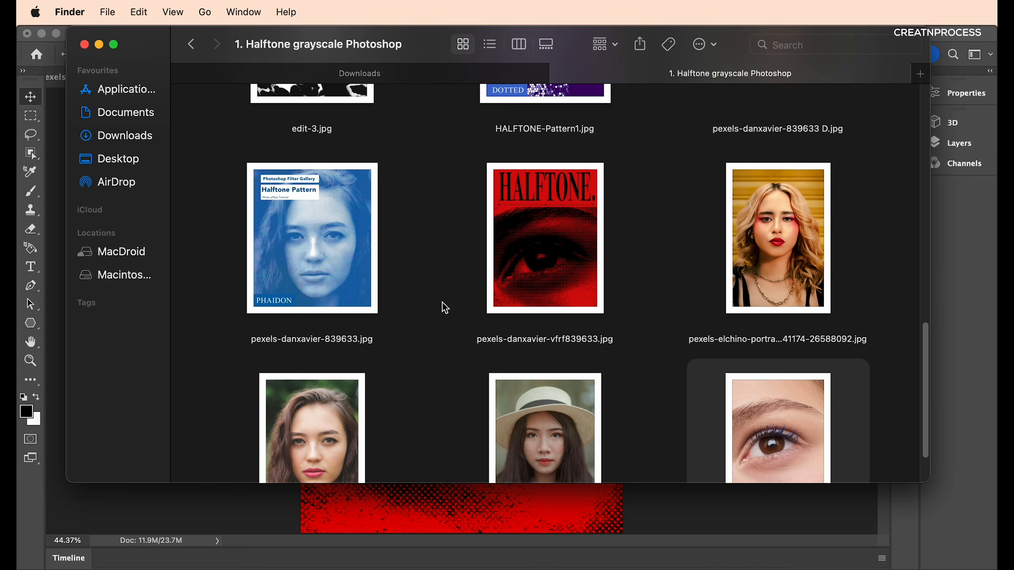
{"action": "left_click", "coordinate": [562, 320]}
{"action": "key", "text": "space"}
{"action": "key", "text": "space"}
{"action": "key", "text": "super+w"}
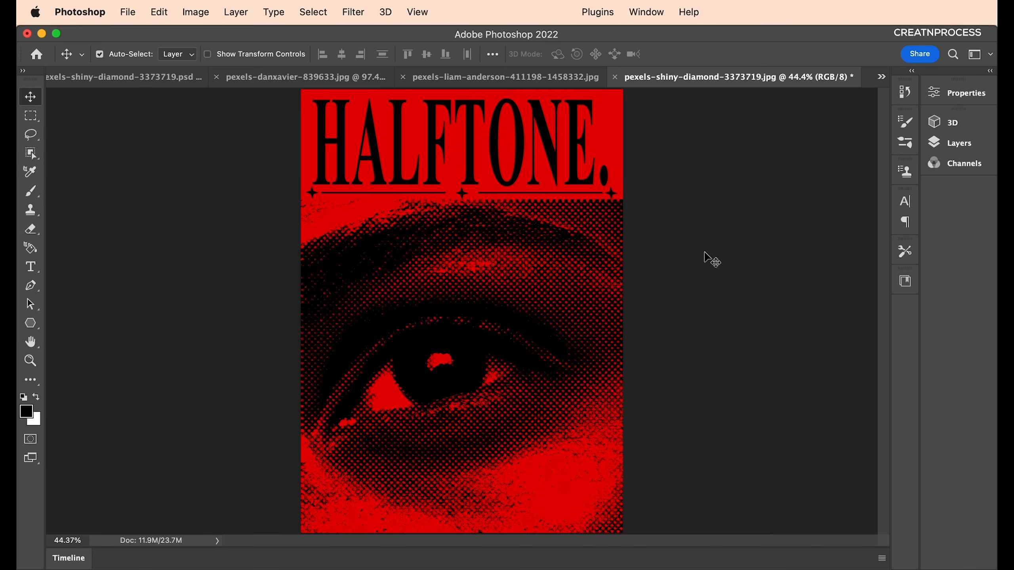
In the blue halftone portrait document, show the smiling-face photo layer and hide Layer 0.
{"action": "left_click", "coordinate": [576, 78]}
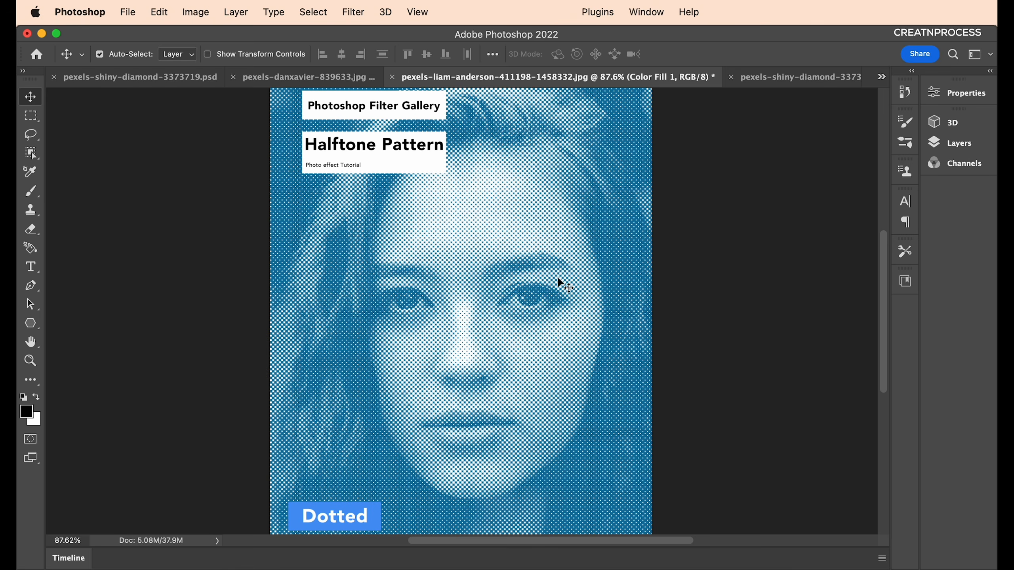
{"action": "left_click", "coordinate": [971, 150]}
{"action": "scroll", "coordinate": [772, 294], "scroll_direction": "down", "scroll_amount": 15}
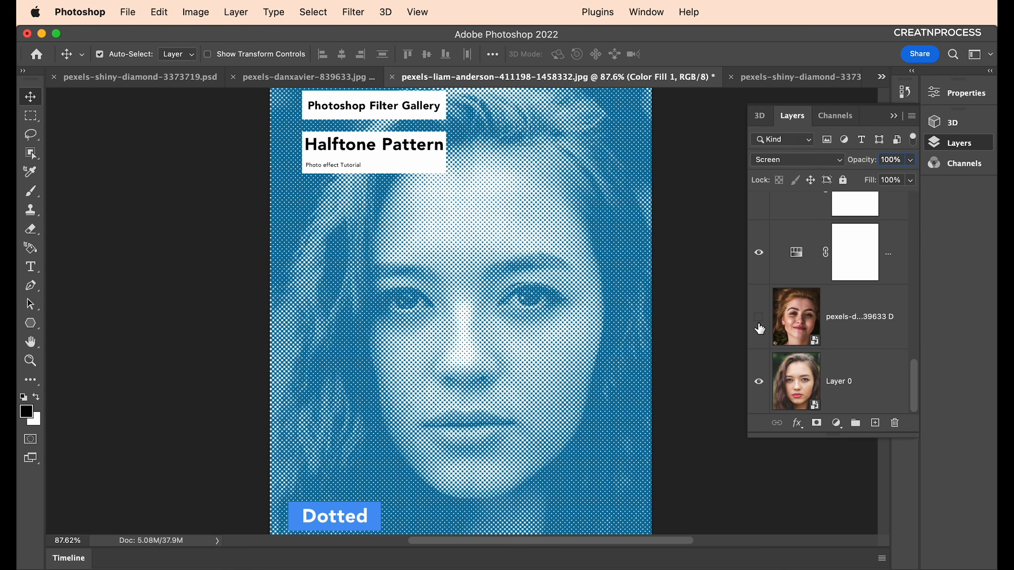
{"action": "left_click", "coordinate": [759, 318]}
{"action": "left_click", "coordinate": [759, 382]}
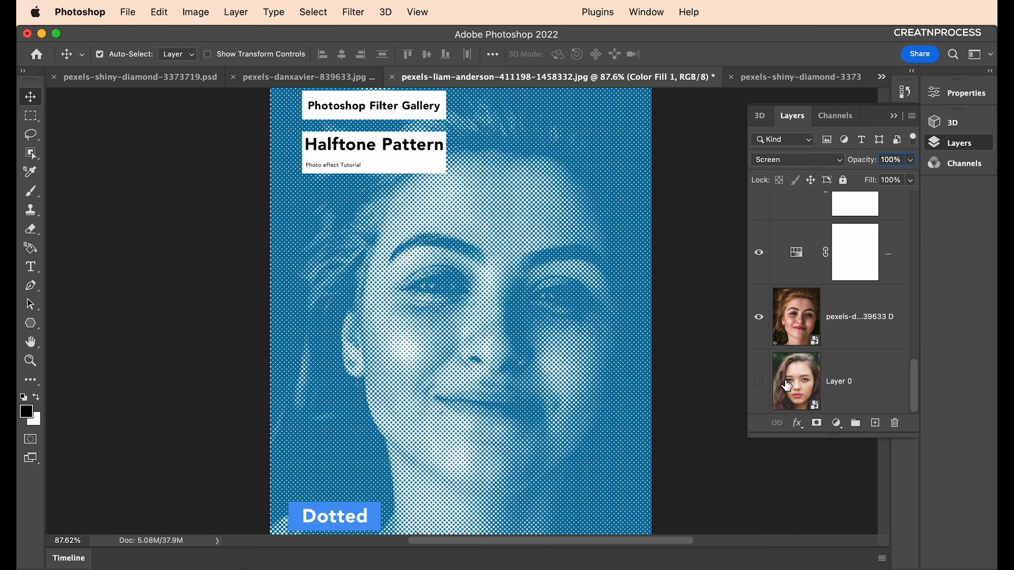
{"action": "scroll", "coordinate": [852, 338], "scroll_direction": "up", "scroll_amount": 5}
Set Layer 1's Filter Gallery effect to Halftone Pattern with Size 4 and Contrast 4.
{"action": "double_click", "coordinate": [849, 334]}
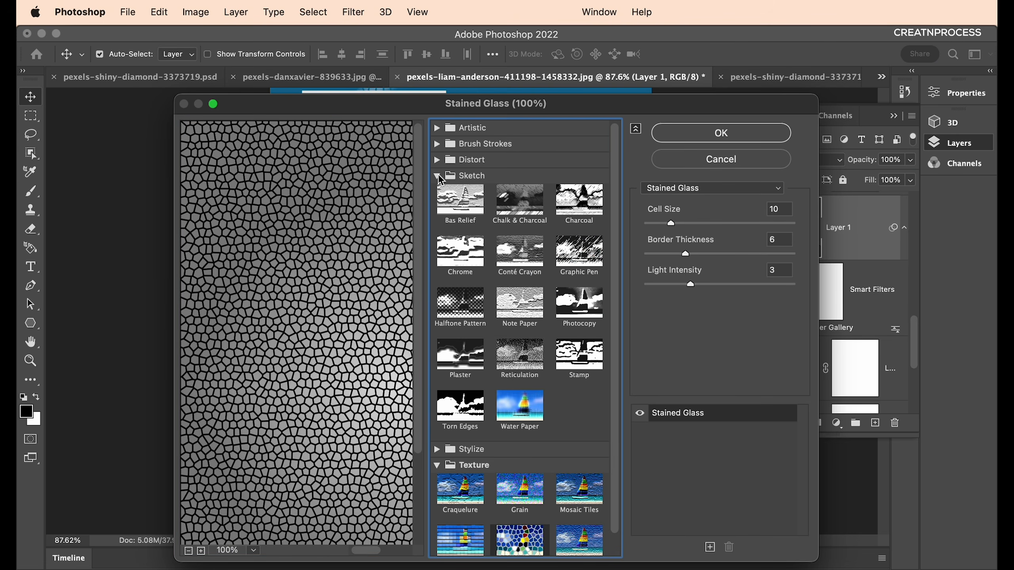
{"action": "left_click", "coordinate": [449, 306]}
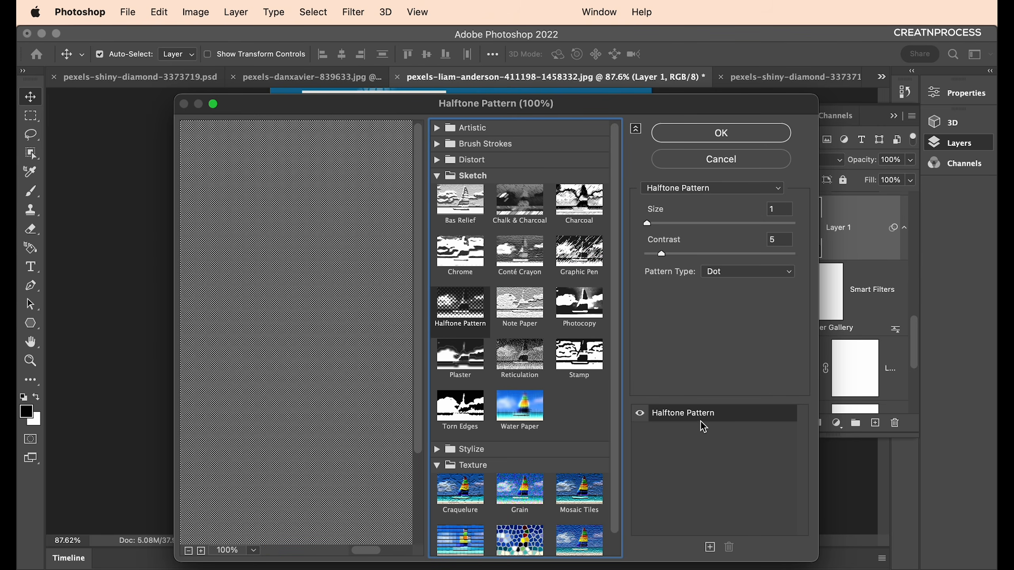
{"action": "left_click", "coordinate": [789, 210]}
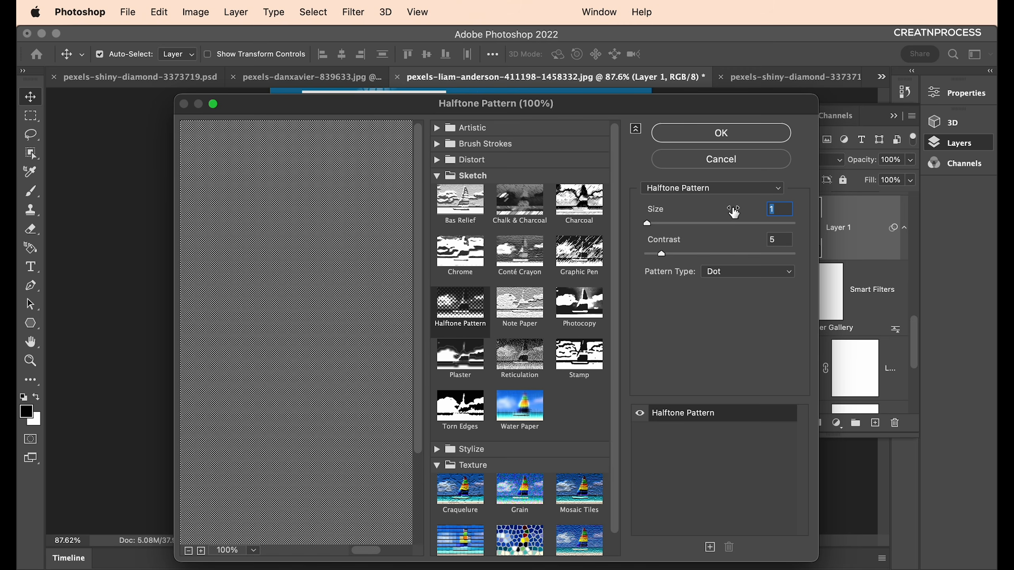
{"action": "type", "text": "4"}
{"action": "key", "text": "Tab"}
{"action": "type", "text": "4"}
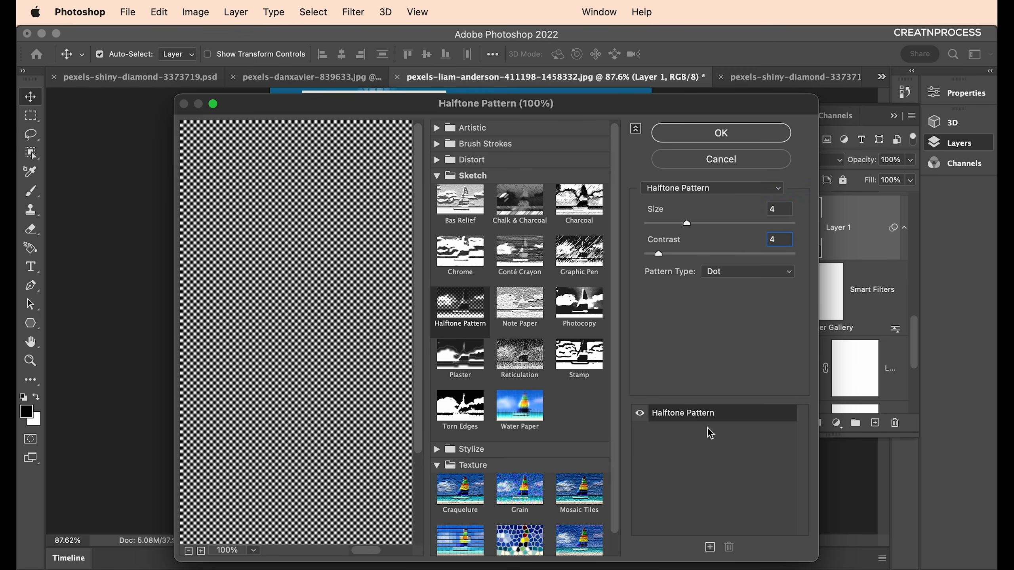
Add a Stained Glass effect with Light Intensity 4 and apply the Filter Gallery.
{"action": "left_click", "coordinate": [709, 547]}
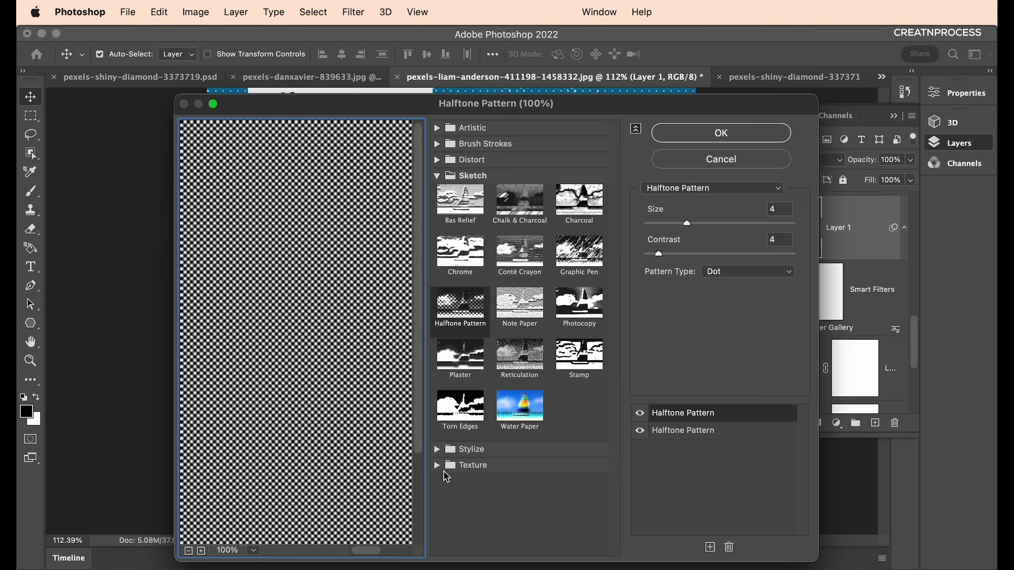
{"action": "left_click", "coordinate": [437, 466]}
{"action": "scroll", "coordinate": [506, 515], "scroll_direction": "down", "scroll_amount": 1}
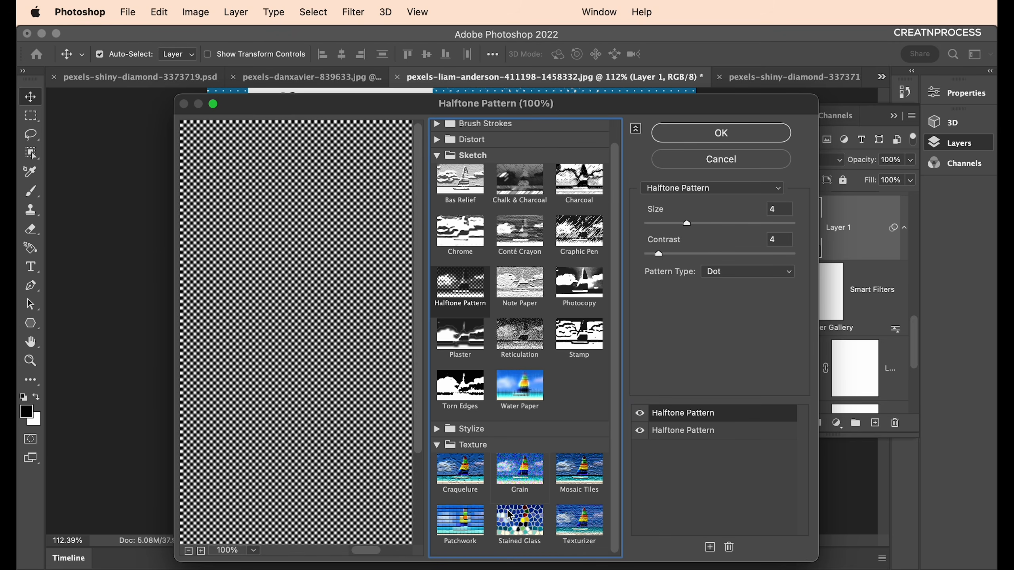
{"action": "left_click", "coordinate": [535, 511]}
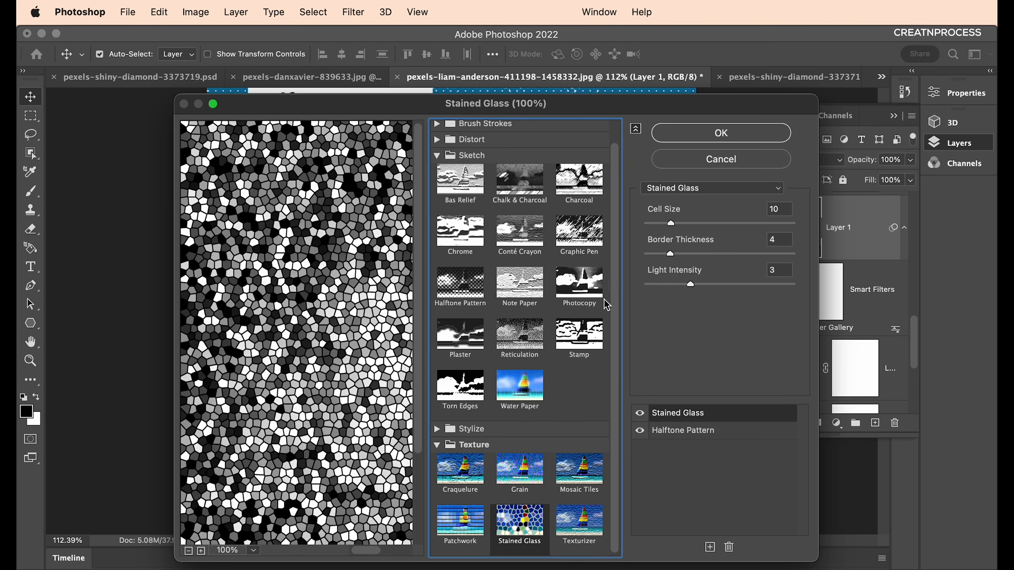
{"action": "mouse_move", "coordinate": [713, 286]}
{"action": "left_mouse_down"}
{"action": "mouse_move", "coordinate": [736, 287]}
{"action": "mouse_move", "coordinate": [710, 286]}
{"action": "left_mouse_up"}
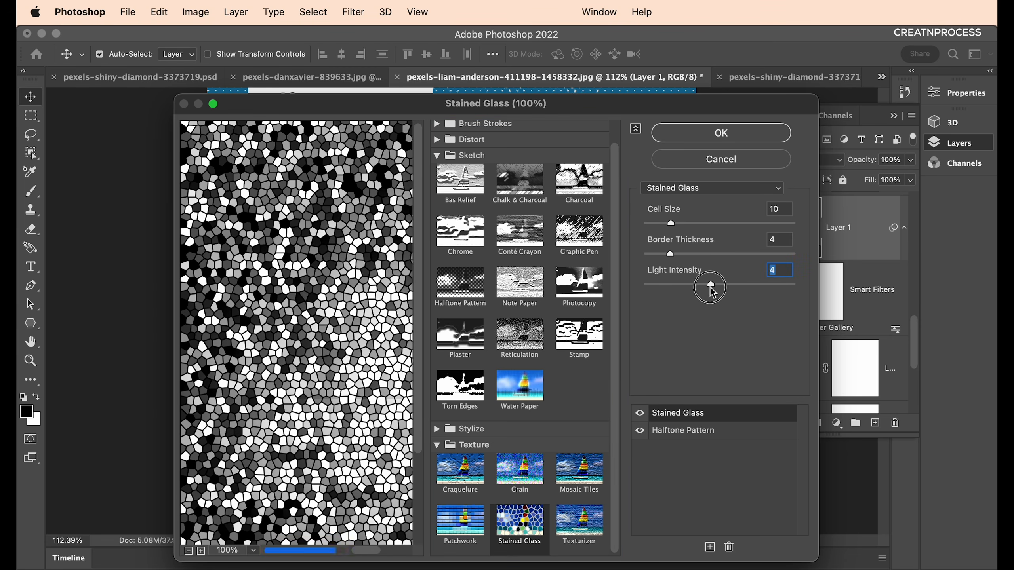
{"action": "left_click", "coordinate": [747, 136]}
Set the filter layer's fill to 90%.
{"action": "scroll", "coordinate": [342, 391], "scroll_direction": "down", "scroll_amount": 3}
{"action": "scroll", "coordinate": [517, 325], "scroll_direction": "up", "scroll_amount": 3}
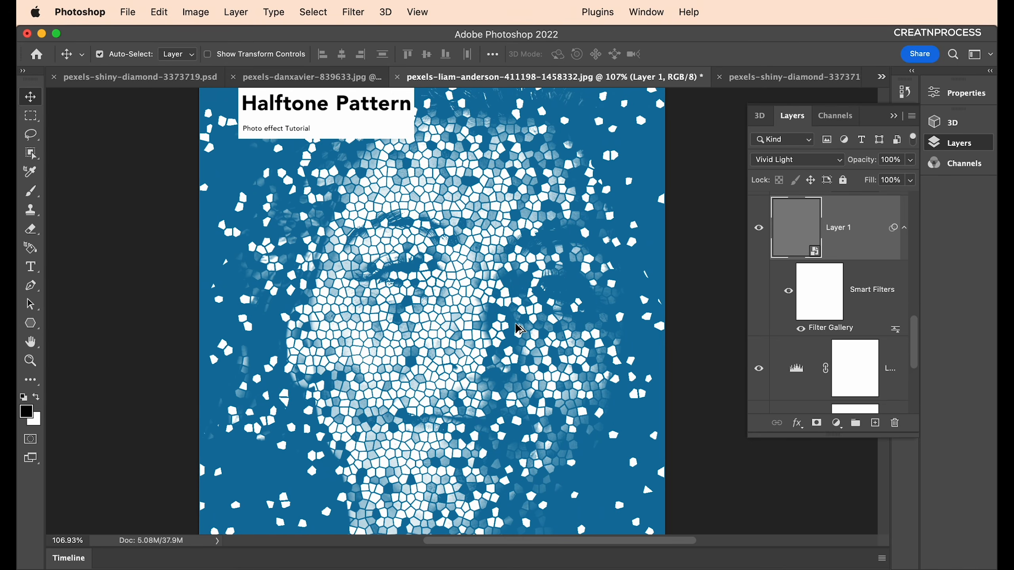
{"action": "scroll", "coordinate": [525, 331], "scroll_direction": "down", "scroll_amount": 1}
{"action": "scroll", "coordinate": [525, 331], "scroll_direction": "down", "scroll_amount": 1}
{"action": "scroll", "coordinate": [808, 347], "scroll_direction": "down", "scroll_amount": 1}
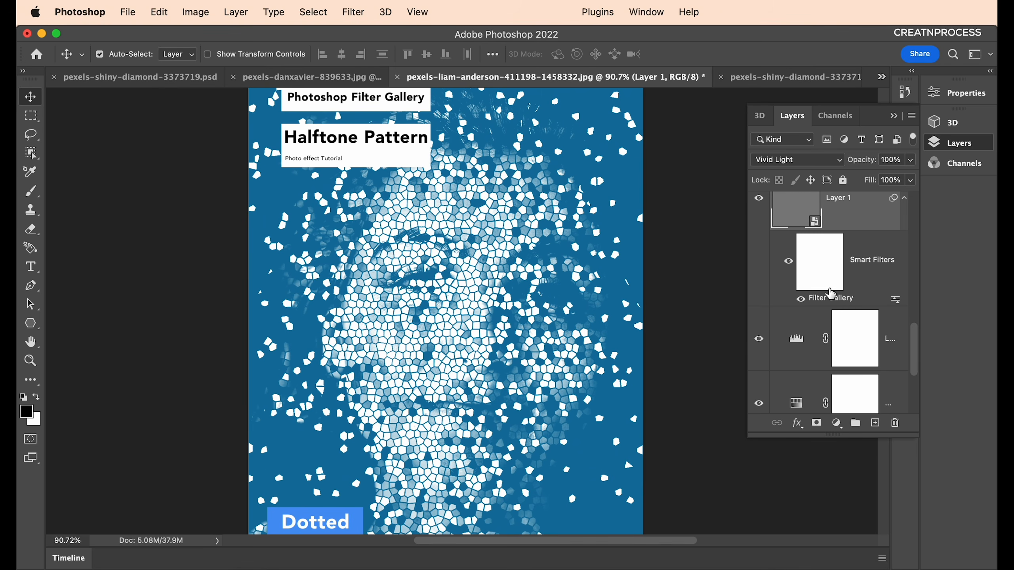
{"action": "left_click", "coordinate": [910, 181]}
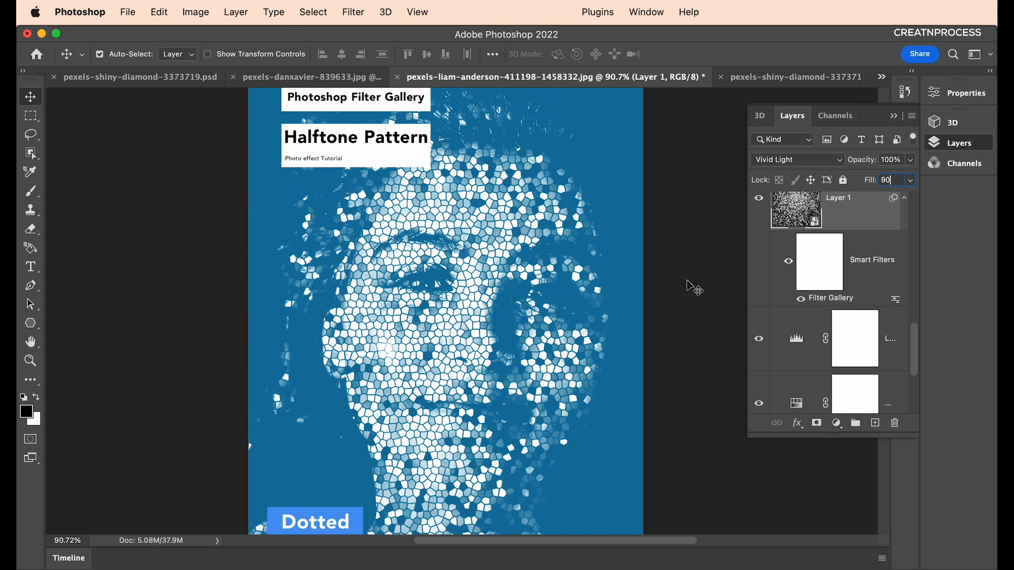
{"action": "type", "text": "90"}
{"action": "scroll", "coordinate": [553, 306], "scroll_direction": "down", "scroll_amount": 2}
{"action": "scroll", "coordinate": [784, 275], "scroll_direction": "up", "scroll_amount": 3}
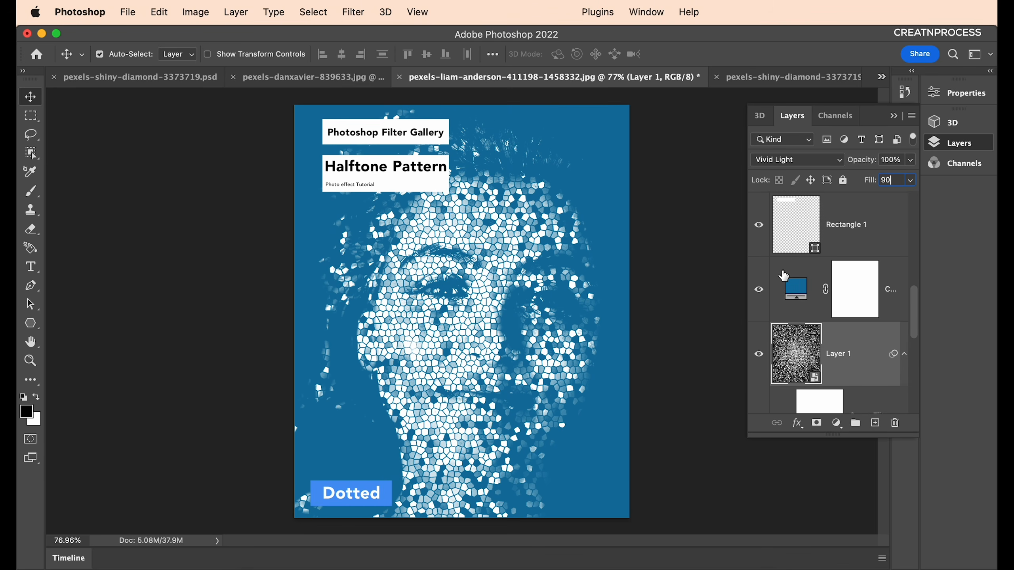
Recolour the Color Fill layer to deep purple #4c0087.
{"action": "double_click", "coordinate": [790, 293]}
{"action": "mouse_move", "coordinate": [706, 409]}
{"action": "left_mouse_down"}
{"action": "mouse_move", "coordinate": [710, 388]}
{"action": "mouse_move", "coordinate": [715, 395]}
{"action": "left_mouse_up"}
{"action": "mouse_move", "coordinate": [713, 383]}
{"action": "left_mouse_down"}
{"action": "mouse_move", "coordinate": [710, 371]}
{"action": "mouse_move", "coordinate": [691, 421]}
{"action": "left_mouse_up"}
{"action": "left_click", "coordinate": [832, 319]}
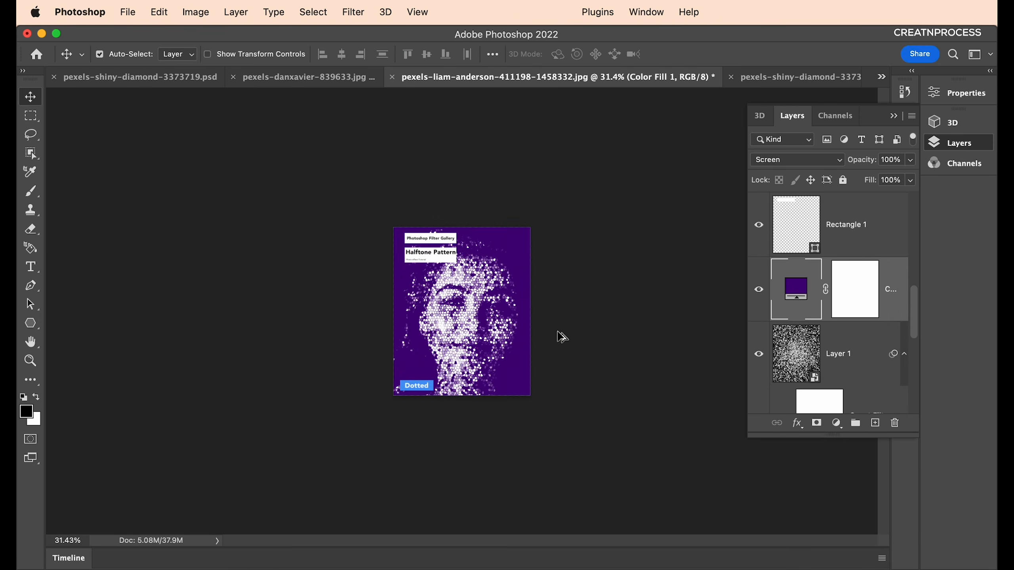
{"action": "scroll", "coordinate": [480, 335], "scroll_direction": "up", "scroll_amount": 5}
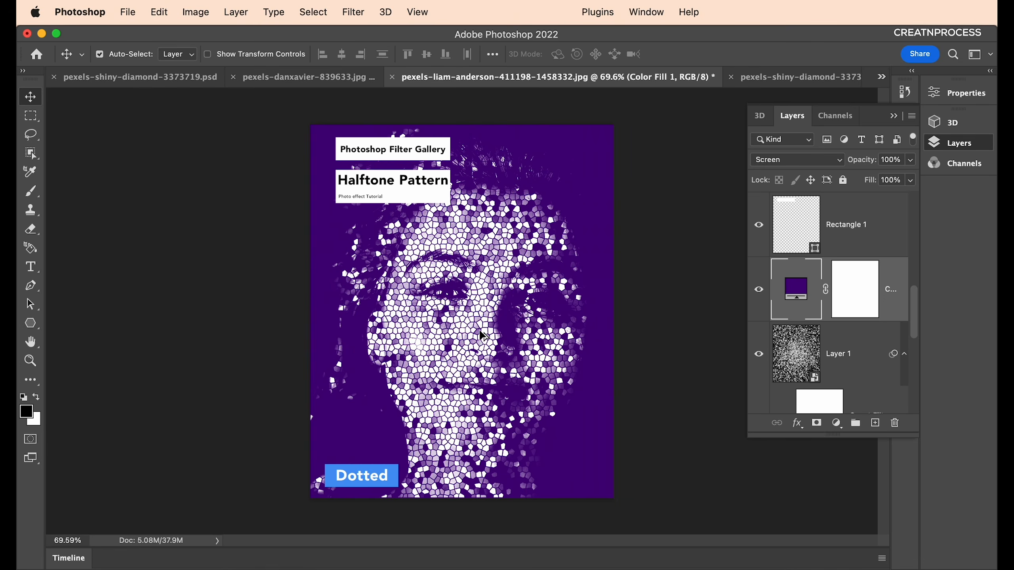
{"action": "scroll", "coordinate": [474, 405], "scroll_direction": "up", "scroll_amount": 2}
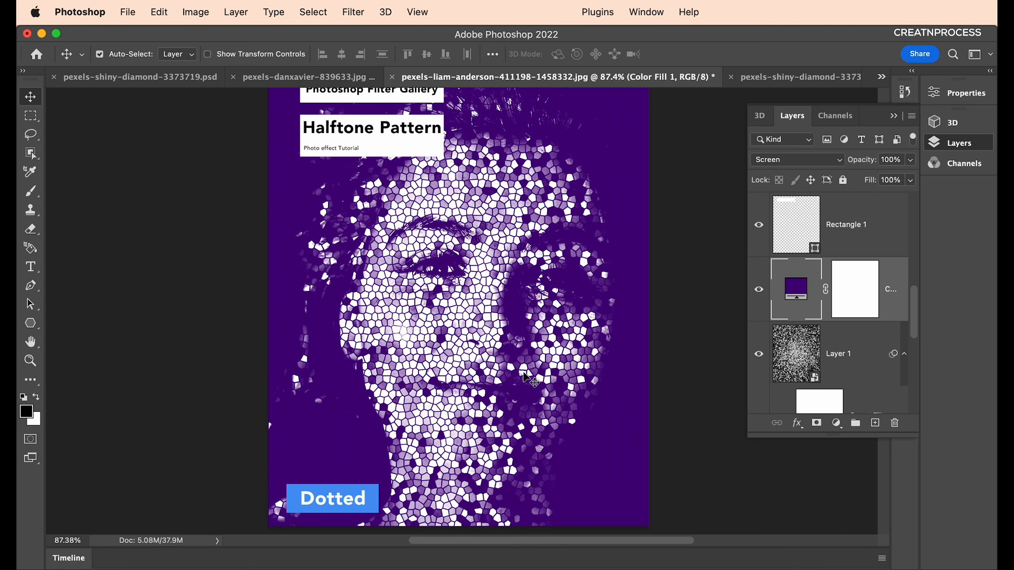
{"action": "scroll", "coordinate": [575, 304], "scroll_direction": "up", "scroll_amount": 1}
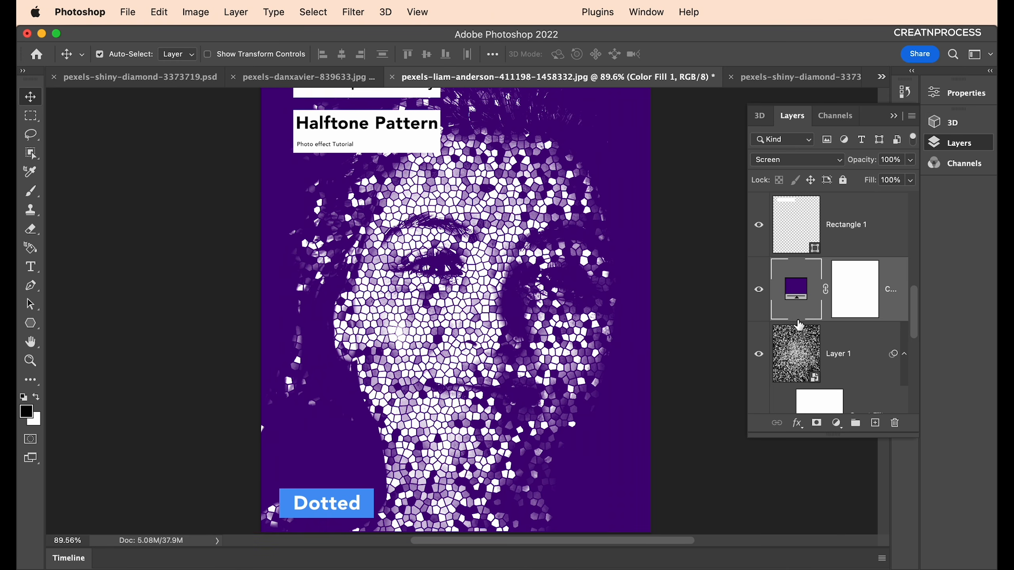